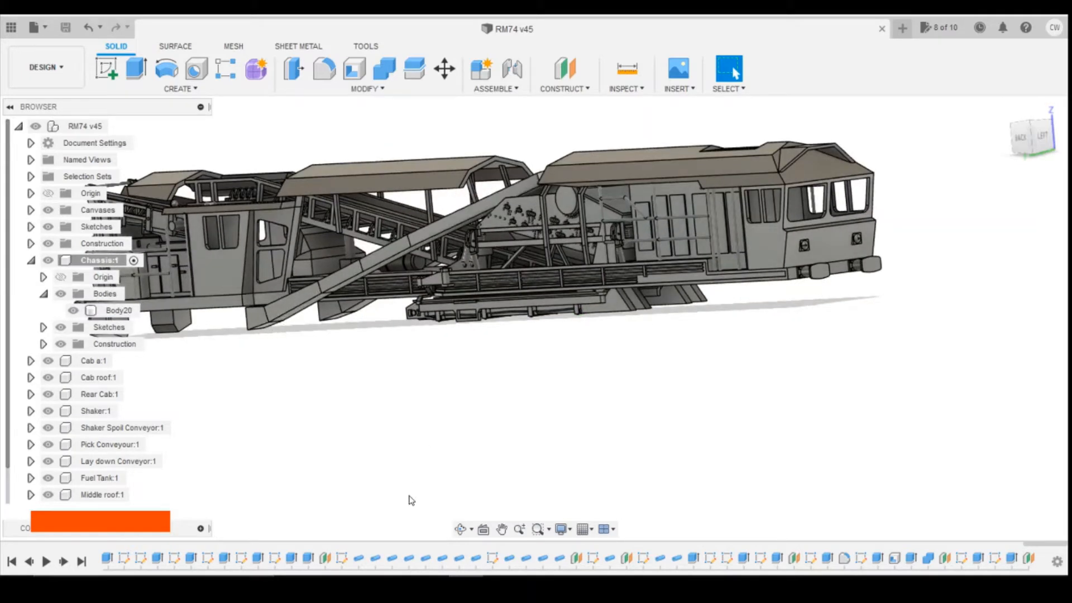
Examine the inclined conveyor's side in the reference photo and return to the model
left_click(466, 577)
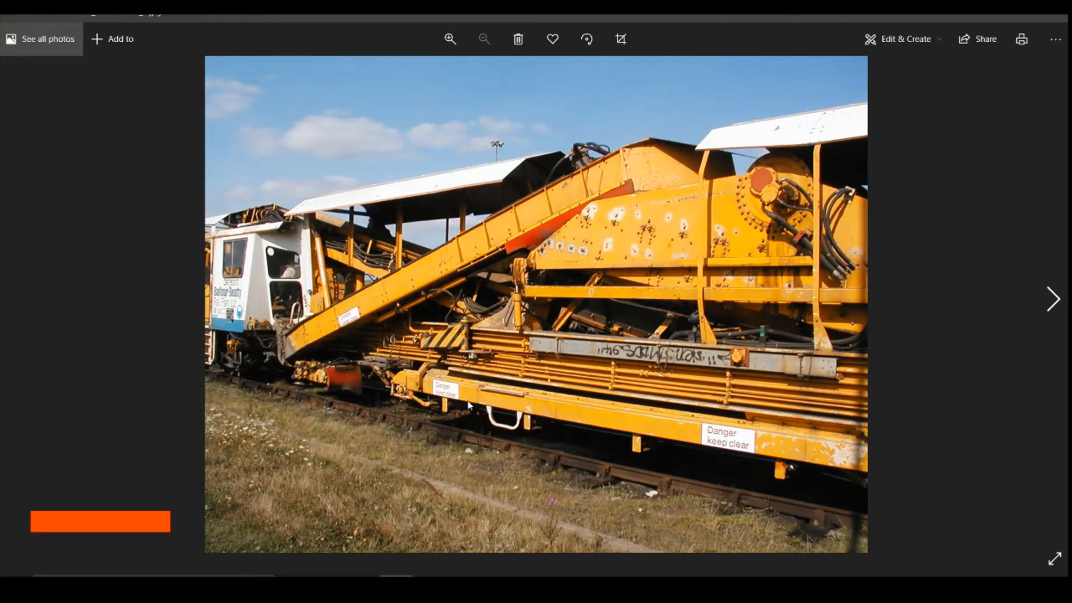
key("shift+z")
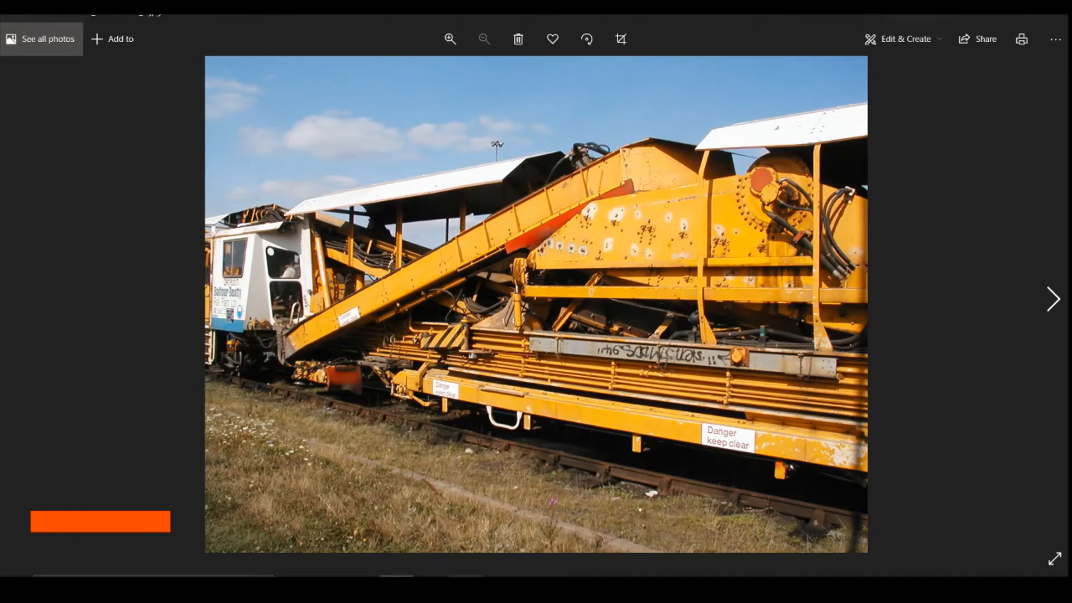
left_click(472, 168)
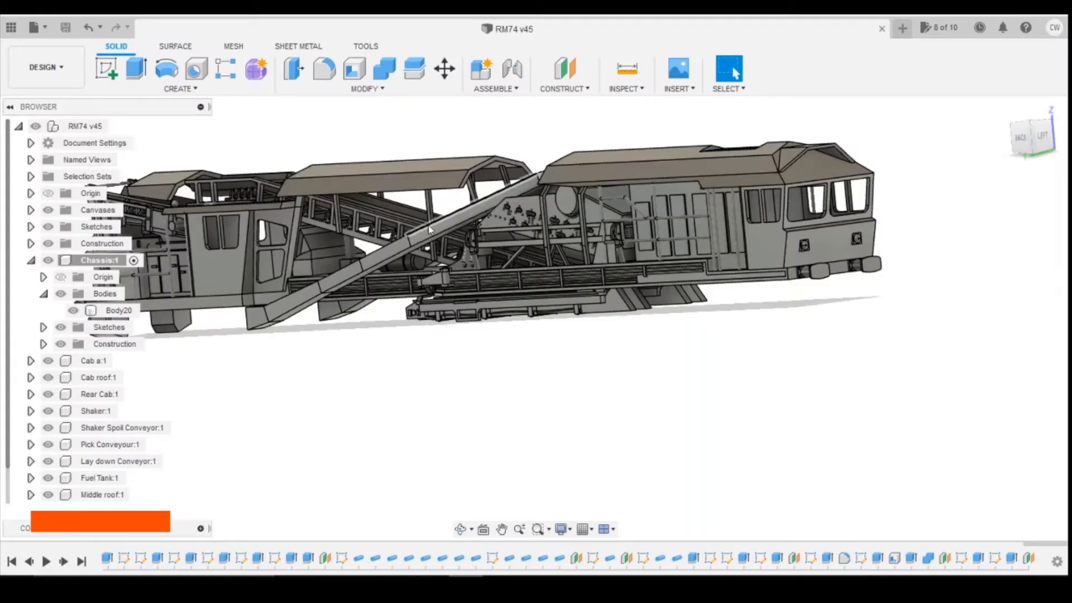
Start a sketch on the side face of the inclined conveyor's uppermost long section
scroll(428, 226, "up", 3)
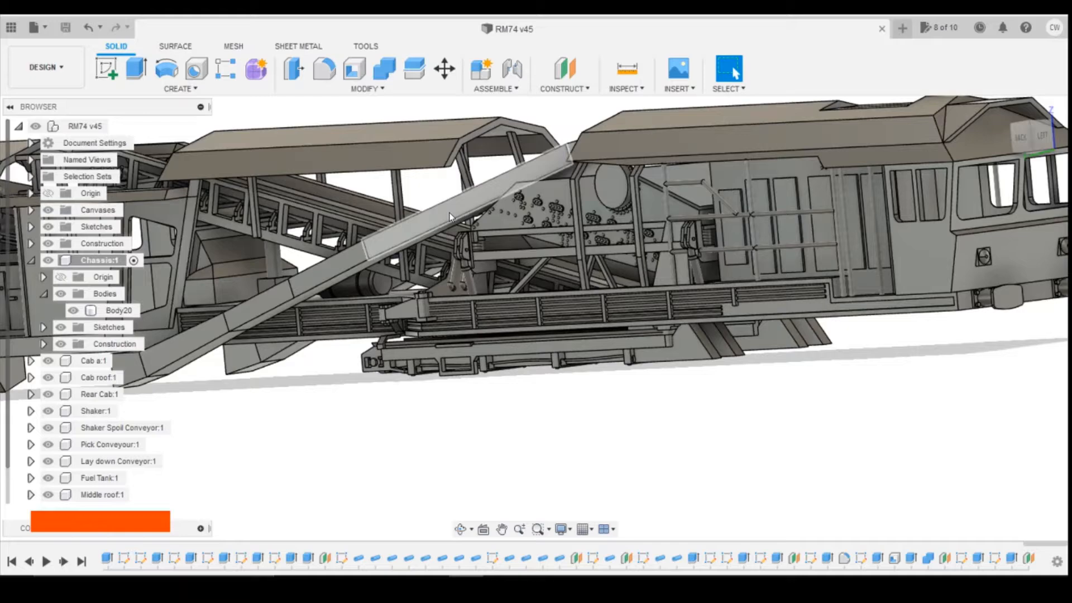
left_click(450, 218)
scroll(448, 218, "up", 5)
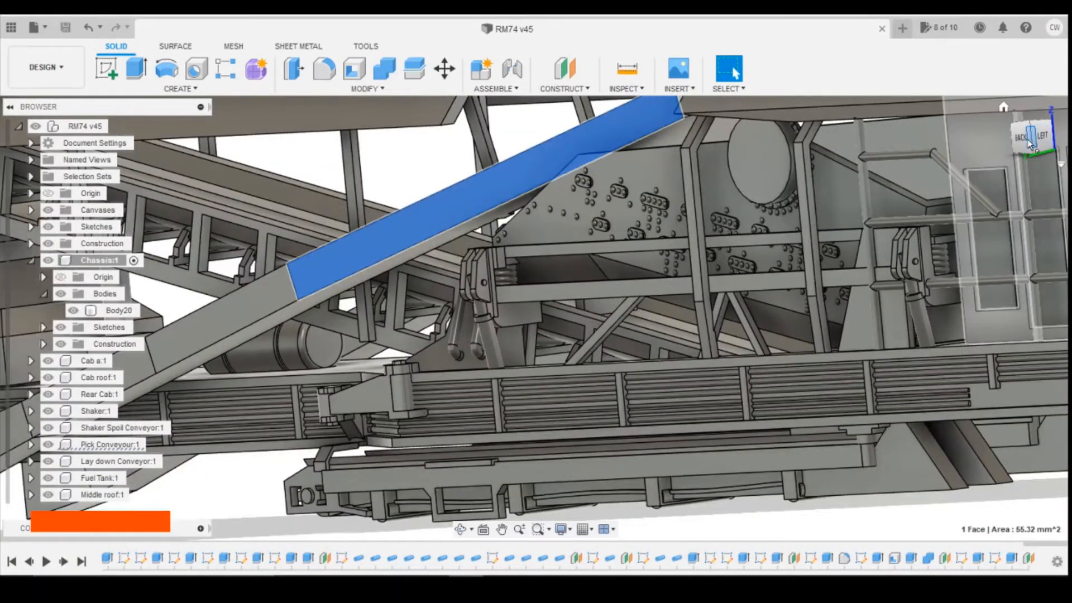
left_click_drag(1033, 138, 1041, 145)
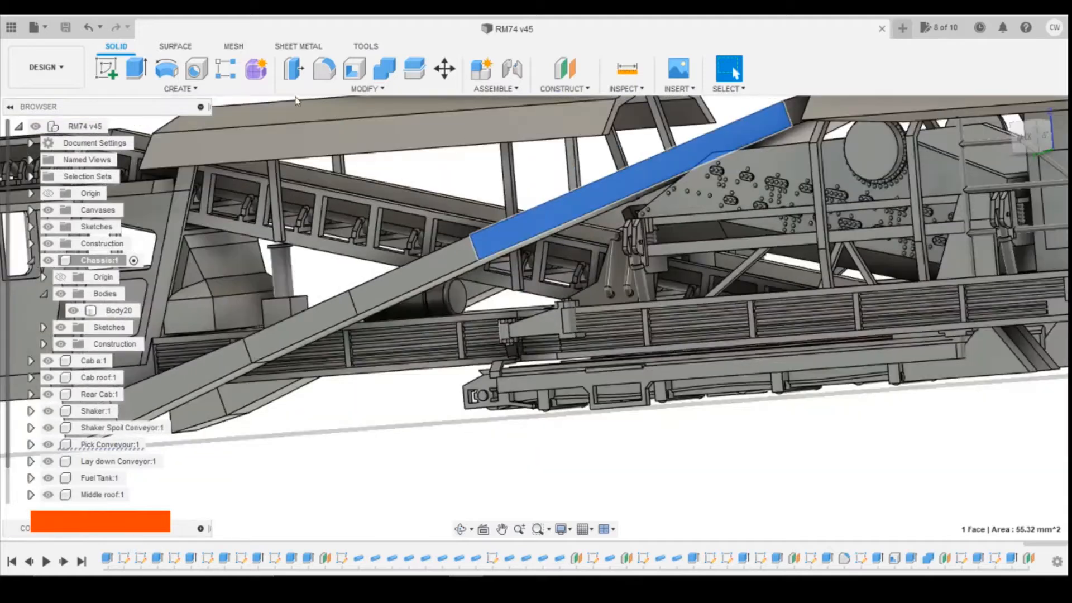
left_click(113, 71)
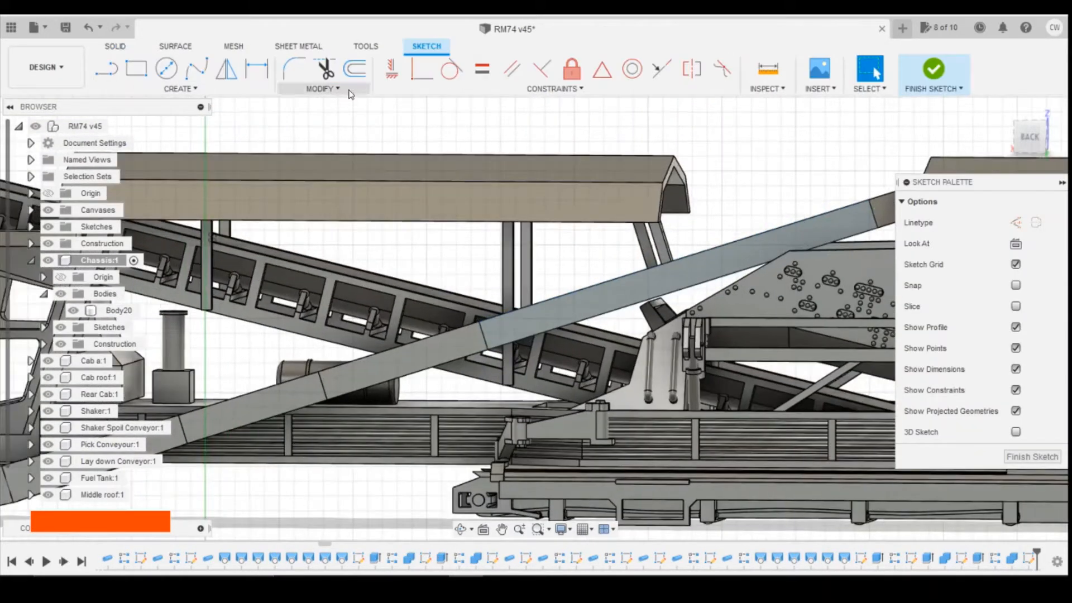
Offset the outline of the conveyor section's face inward by 0.2 mm
left_click(355, 68)
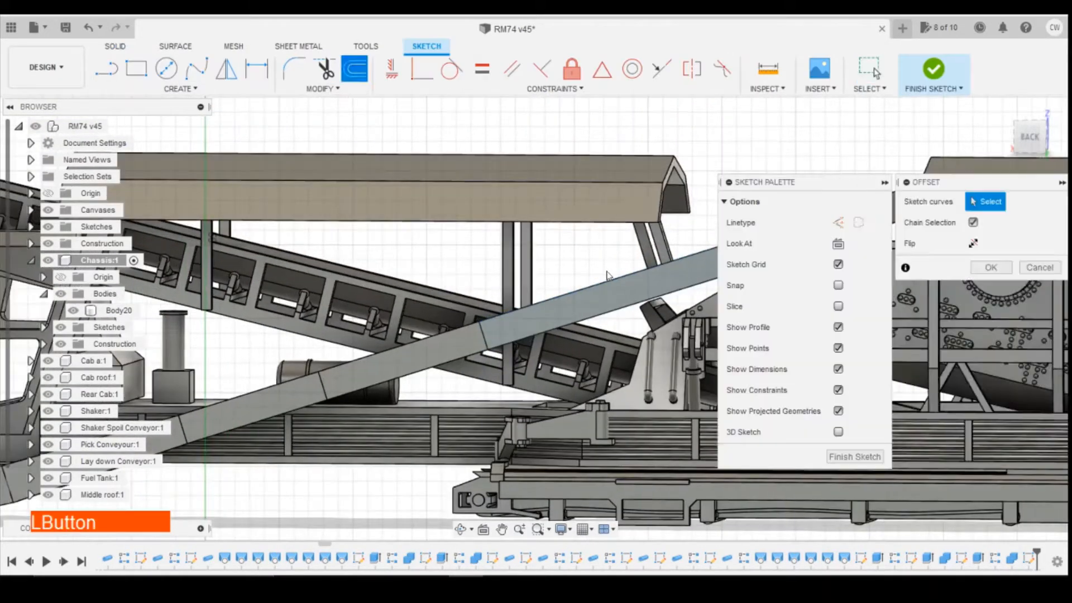
left_click(612, 281)
scroll(478, 310, "up", 5)
scroll(308, 292, "down", 3)
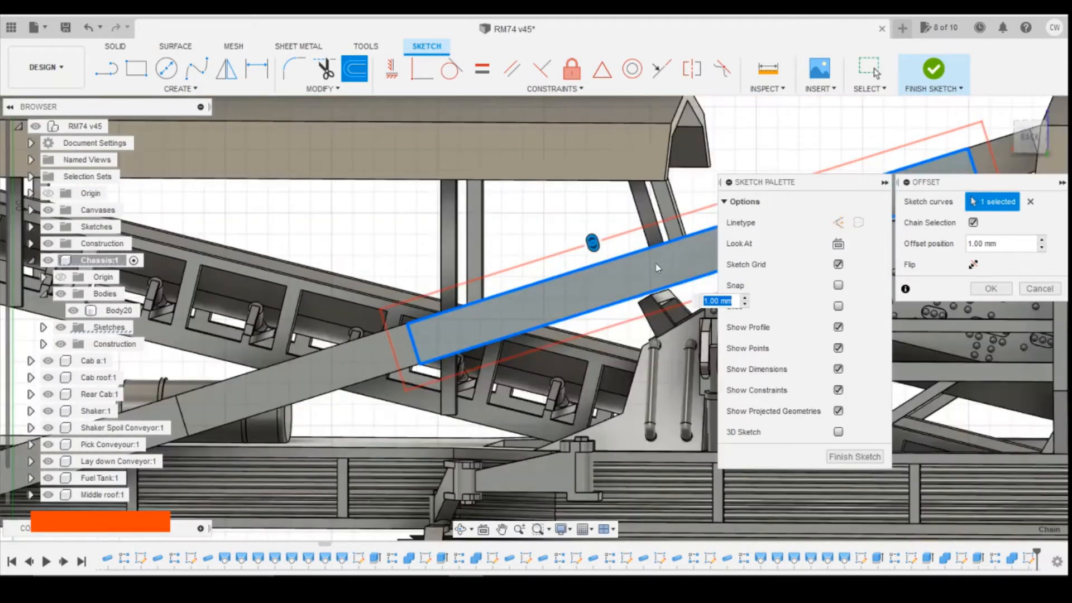
left_click_drag(588, 248, 598, 263)
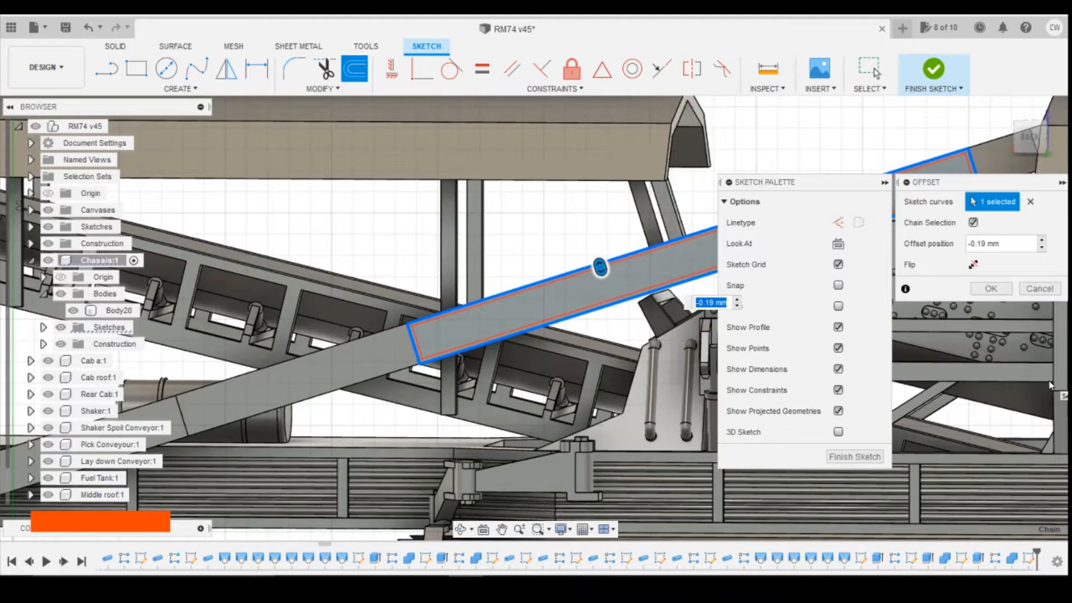
type("-0.2")
key("Return")
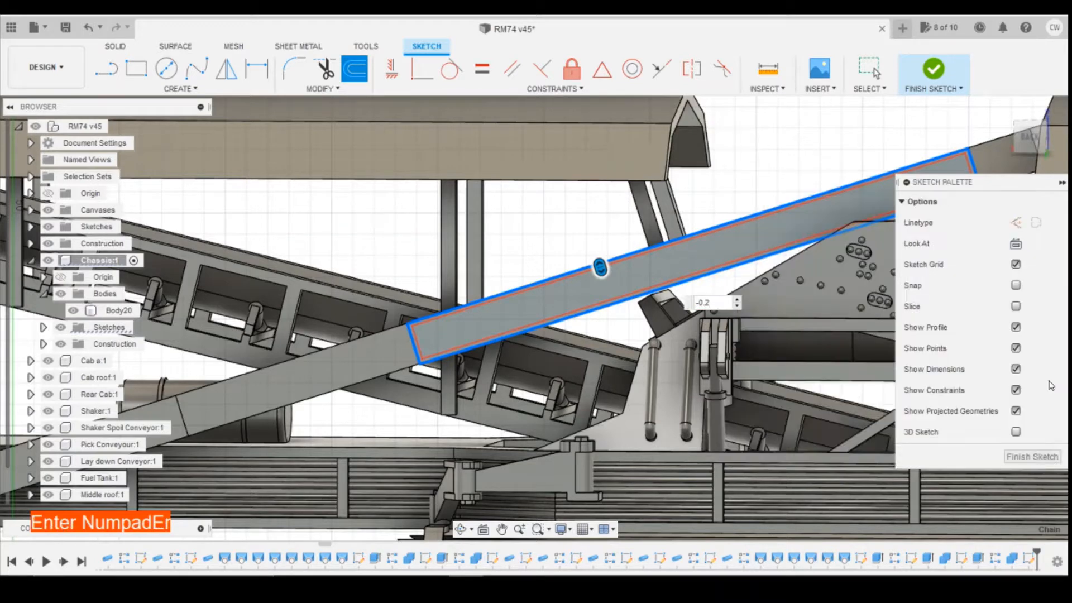
Trim away the two short end lines of the offset outline, keeping only the long lines
scroll(524, 305, "up", 2)
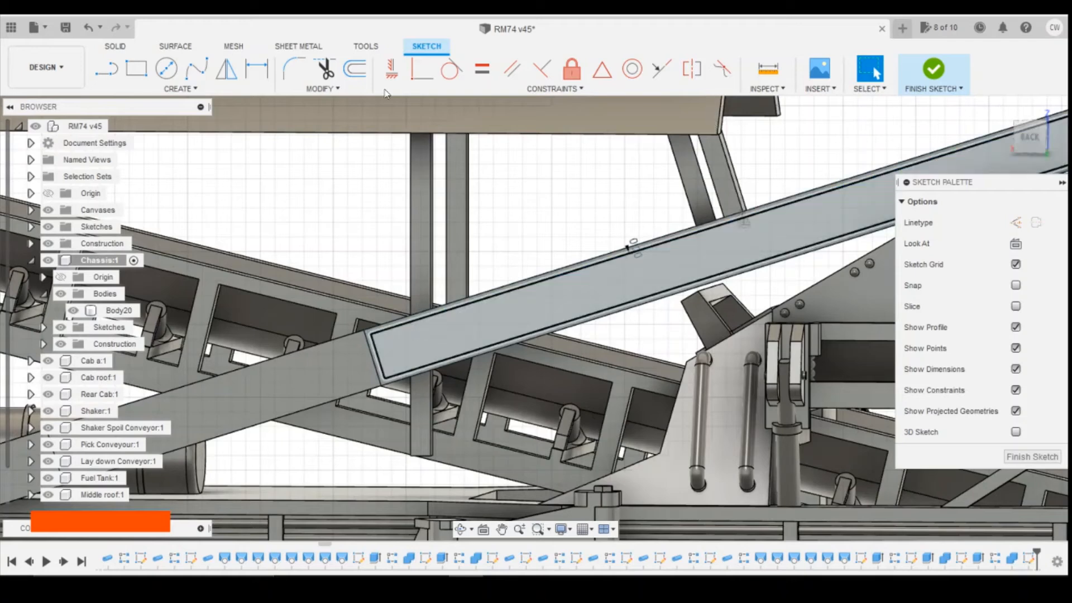
left_click(326, 70)
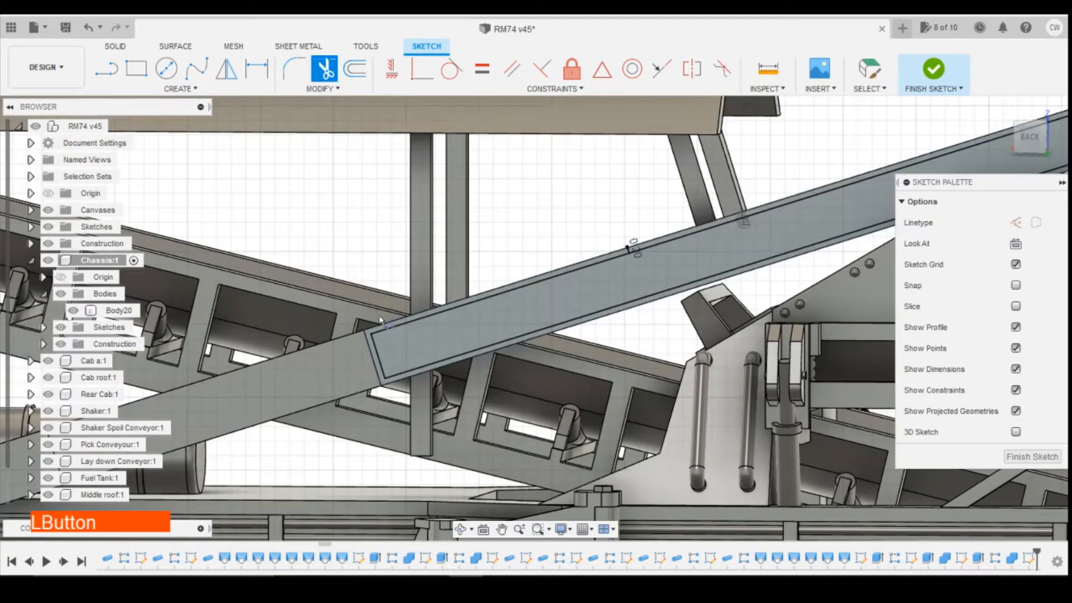
left_click(376, 351)
scroll(256, 325, "down", 3)
scroll(754, 217, "up", 3)
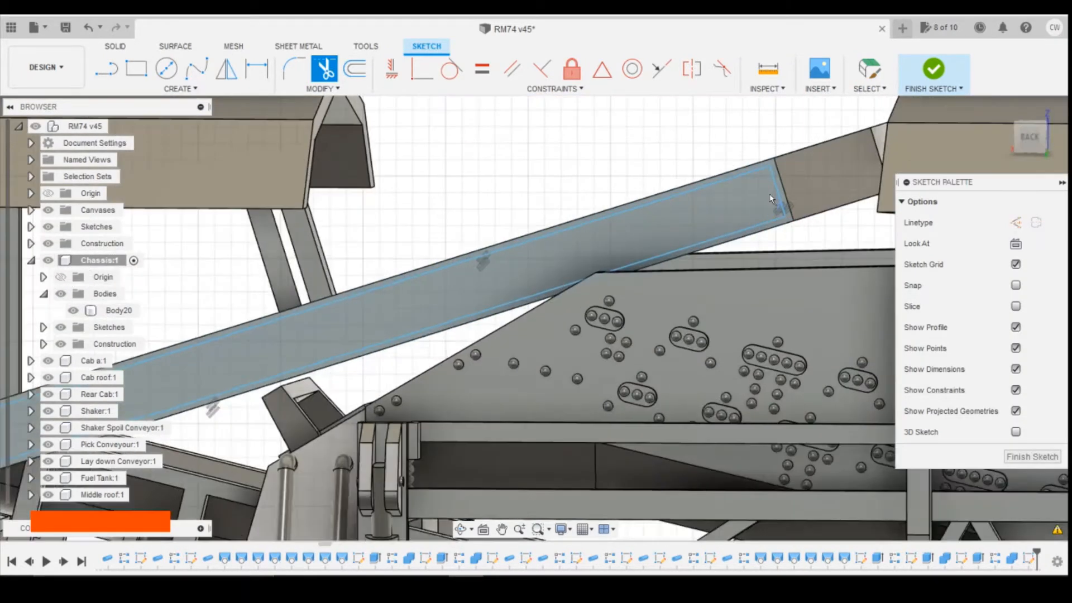
left_click(779, 191)
Make both offset lines' upper endpoints coincident with the conveyor section's upper end edge
left_click(106, 68)
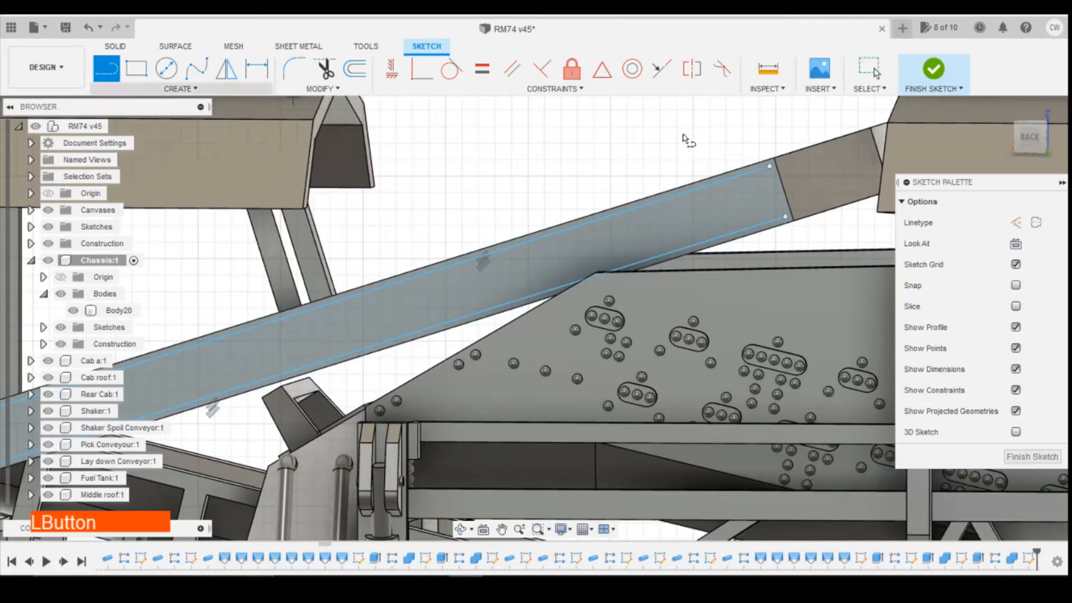
left_click(422, 68)
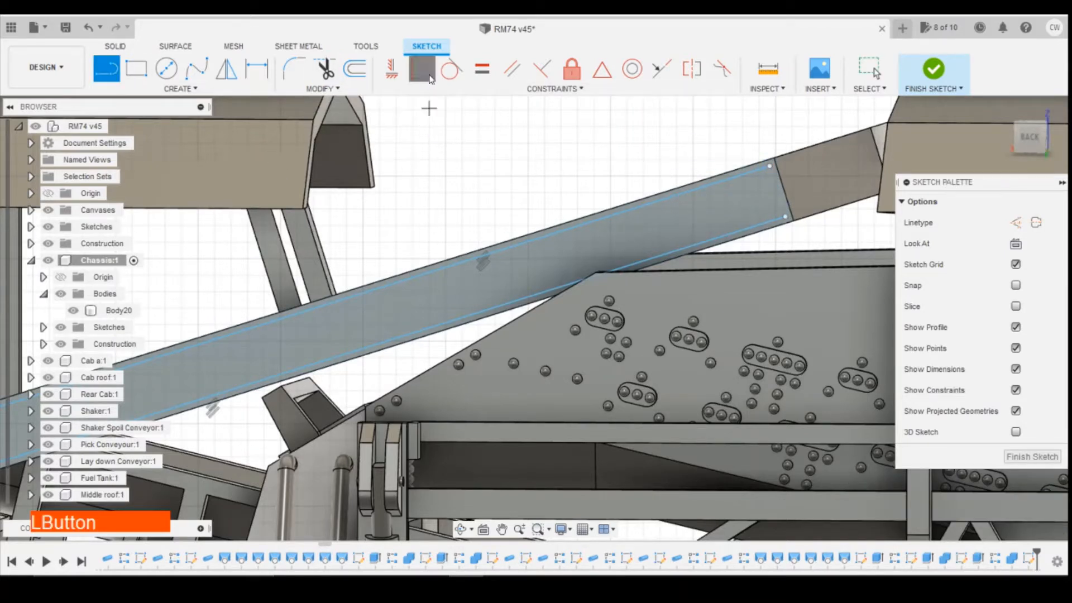
left_click(770, 166)
left_click(780, 188)
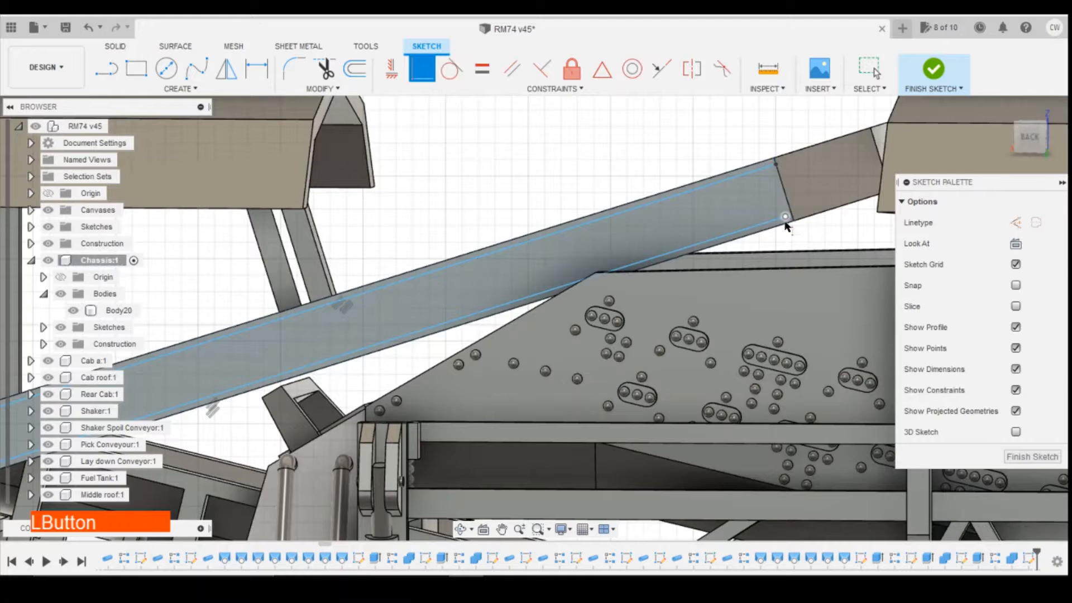
left_click(785, 218)
left_click(790, 214)
Try to make the bottom offset line's lower endpoint coincident with the section's lower end, and undo that constraint
scroll(838, 223, "down", 3)
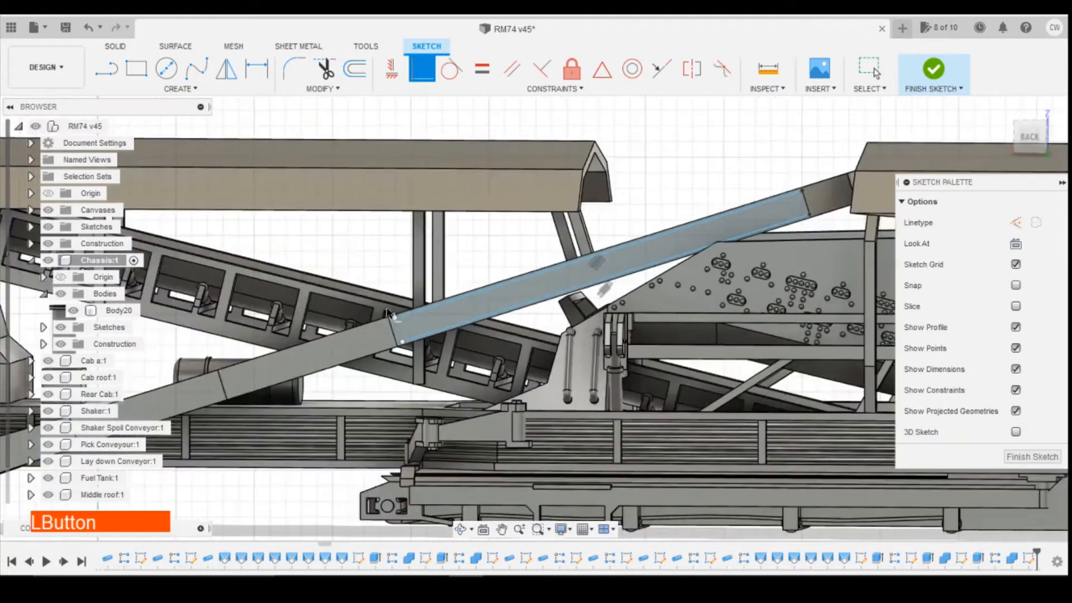
scroll(389, 358, "up", 3)
left_click(381, 353)
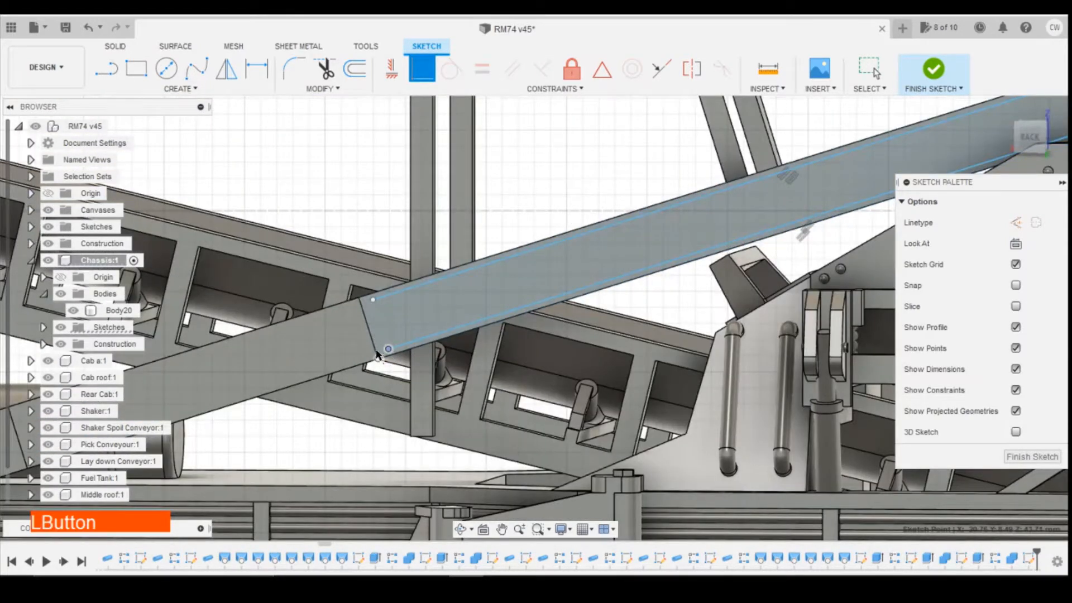
left_click(377, 354)
left_click(90, 28)
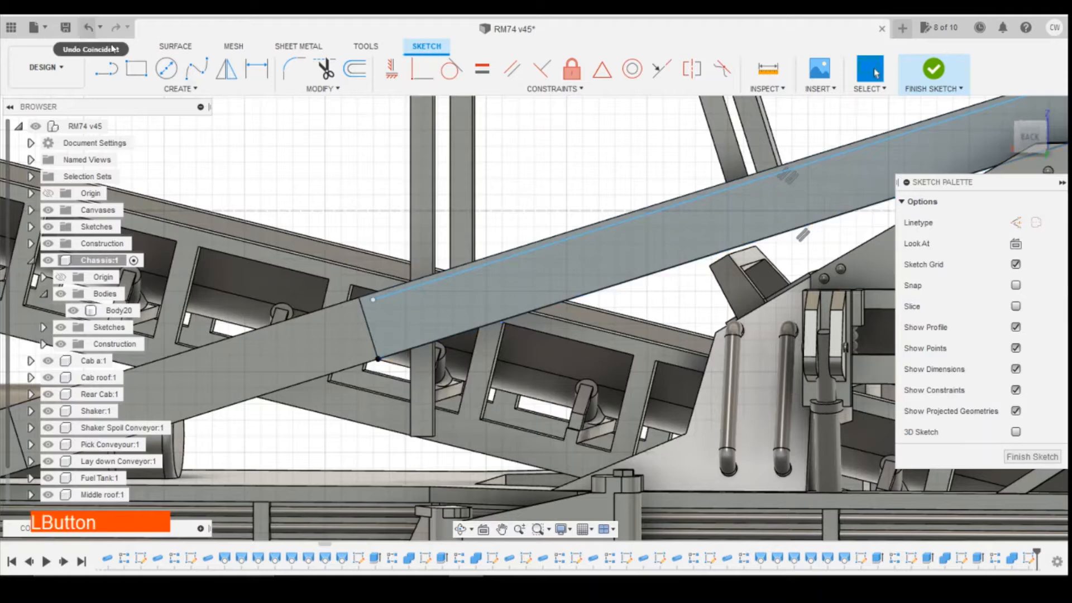
left_click(88, 28)
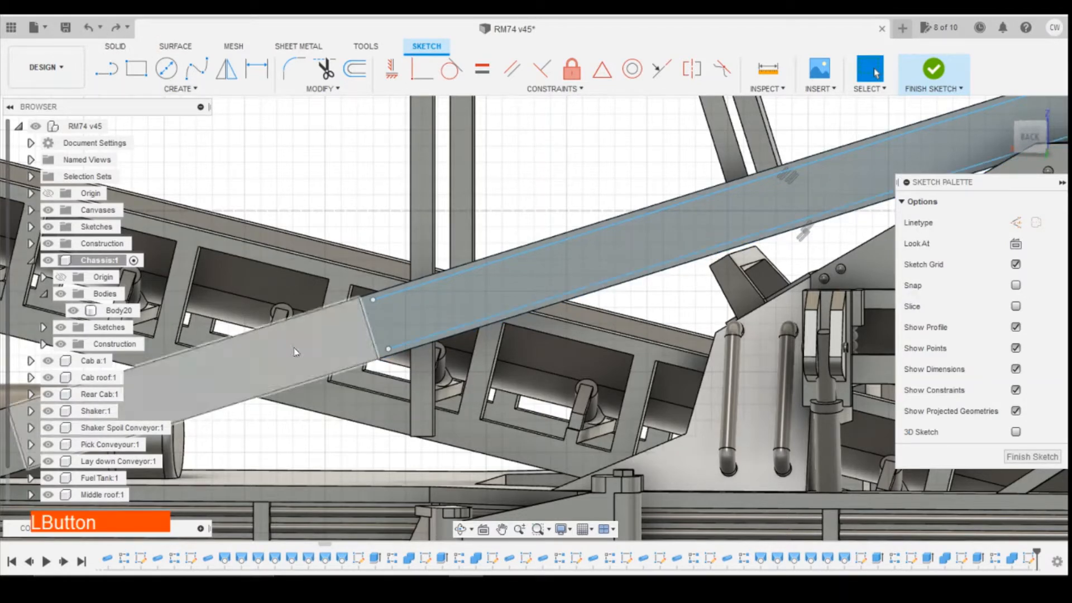
Make both offset lines' lower endpoints coincident with the conveyor section's lower end edge
left_click(421, 69)
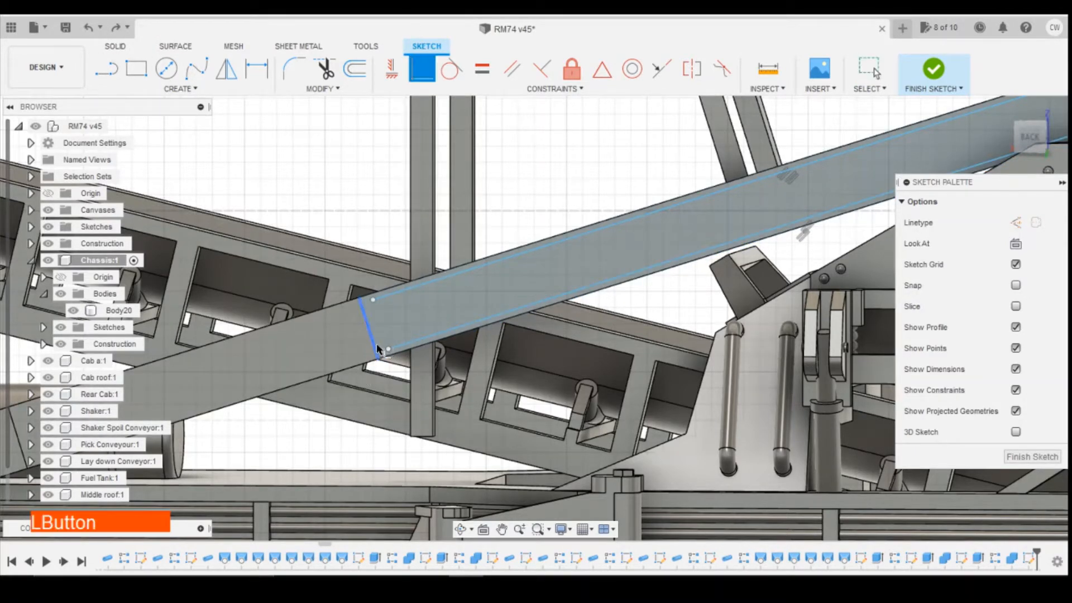
left_click(373, 347)
left_click(387, 349)
left_click(361, 306)
scroll(656, 225, "up", 2)
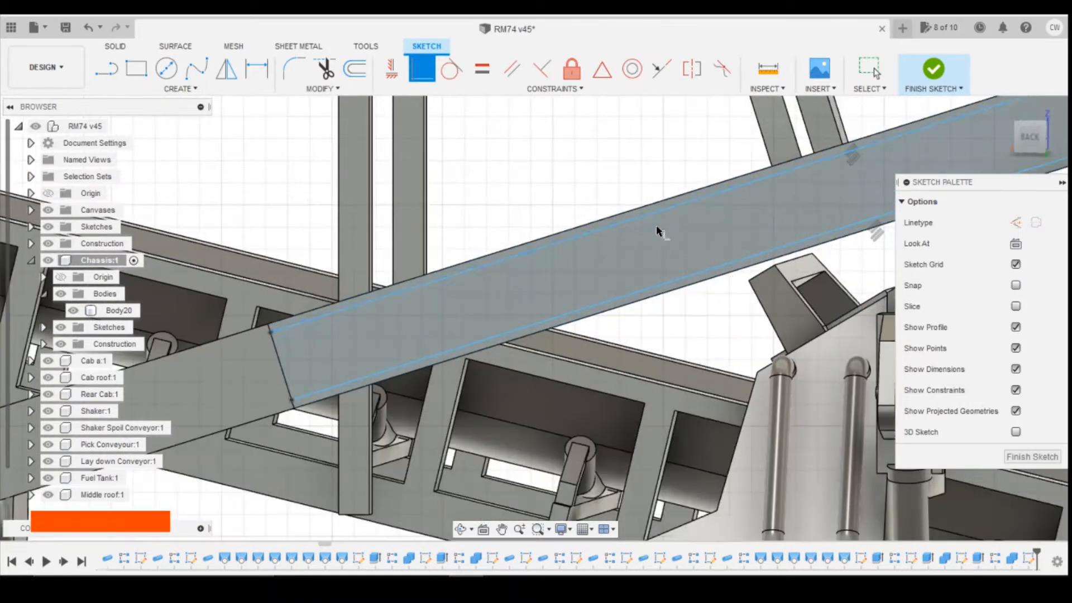
key("Escape")
Extrude the two narrow strips along the section's long edges by 0.2 mm with the Join operation
left_click(677, 200, "shift")
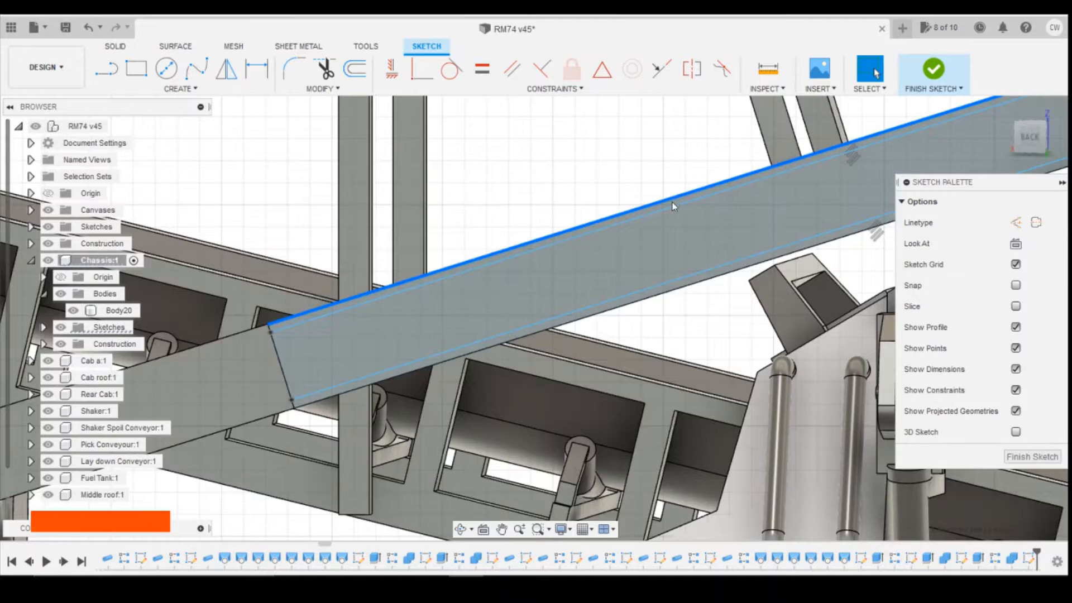
key("Escape")
scroll(674, 205, "up", 2)
left_click(677, 205, "shift")
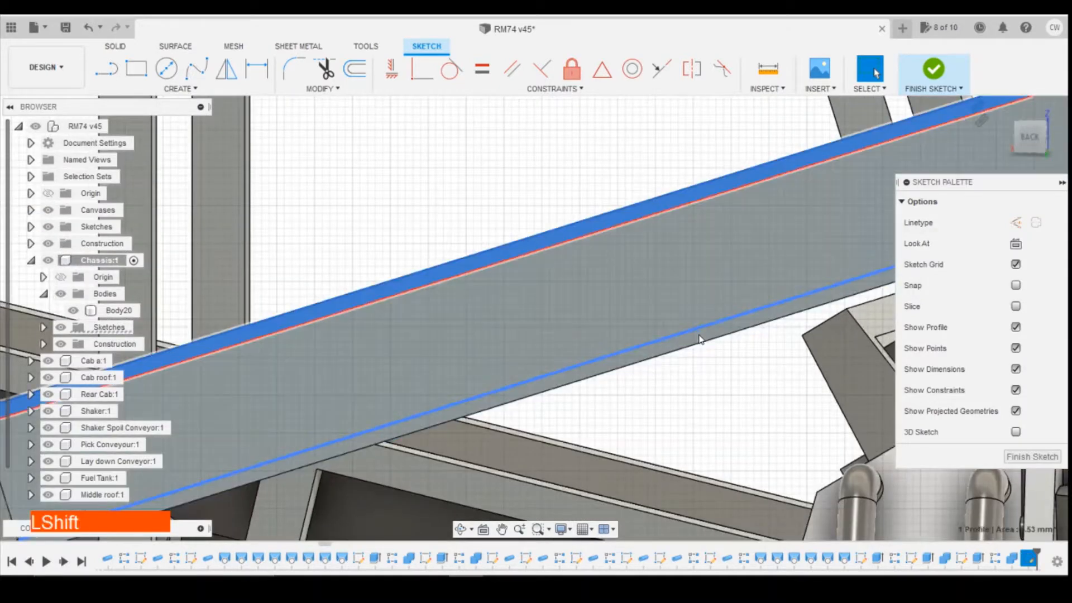
left_click(700, 340, "shift")
right_click(701, 341)
left_click(705, 370)
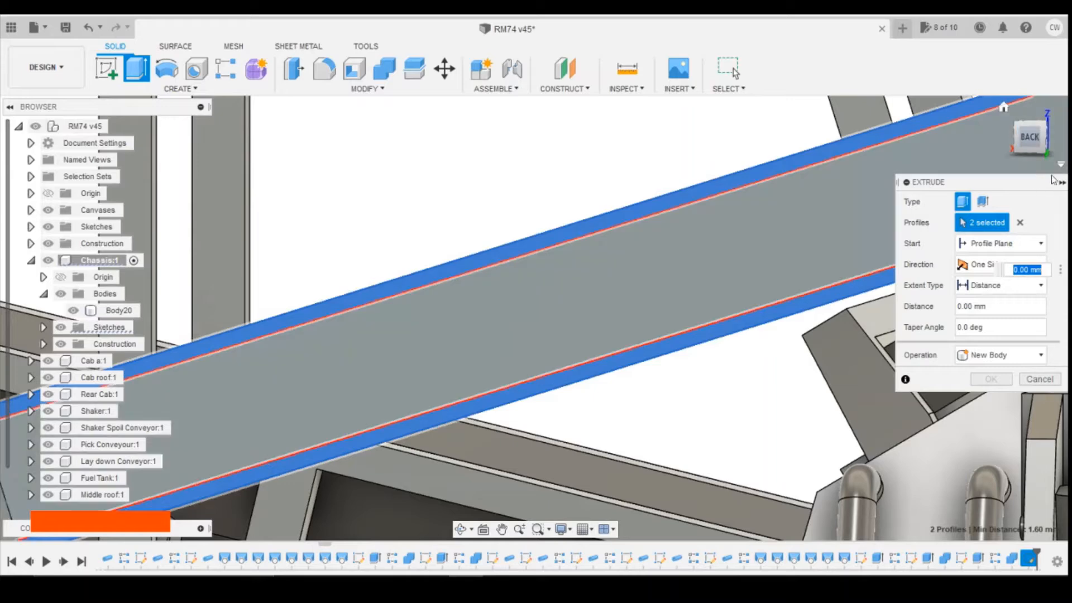
type("0.2")
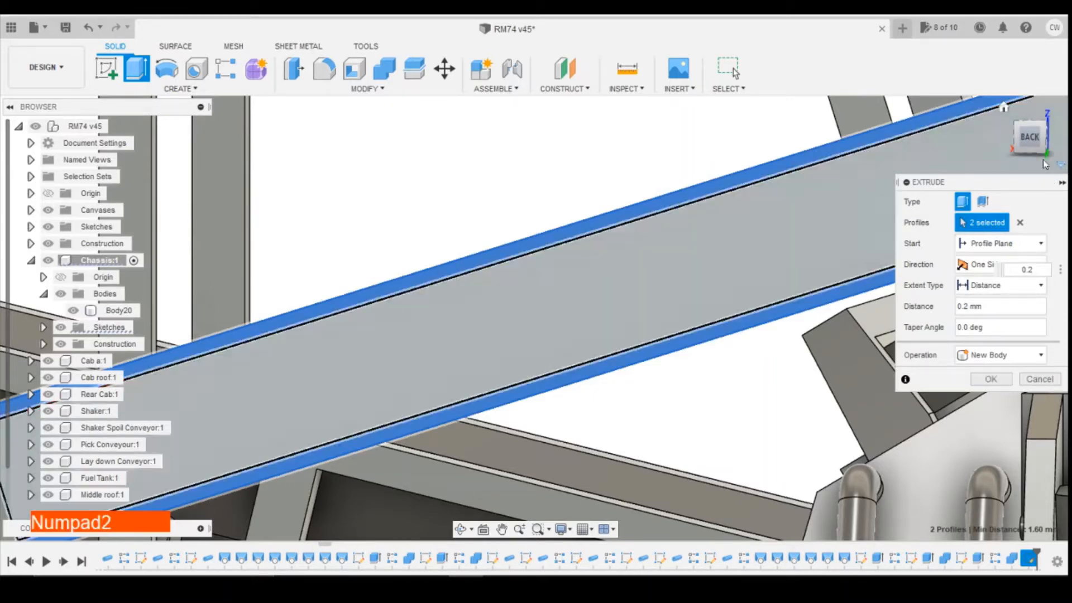
left_click_drag(1033, 144, 1062, 129)
scroll(1026, 142, "down", 5)
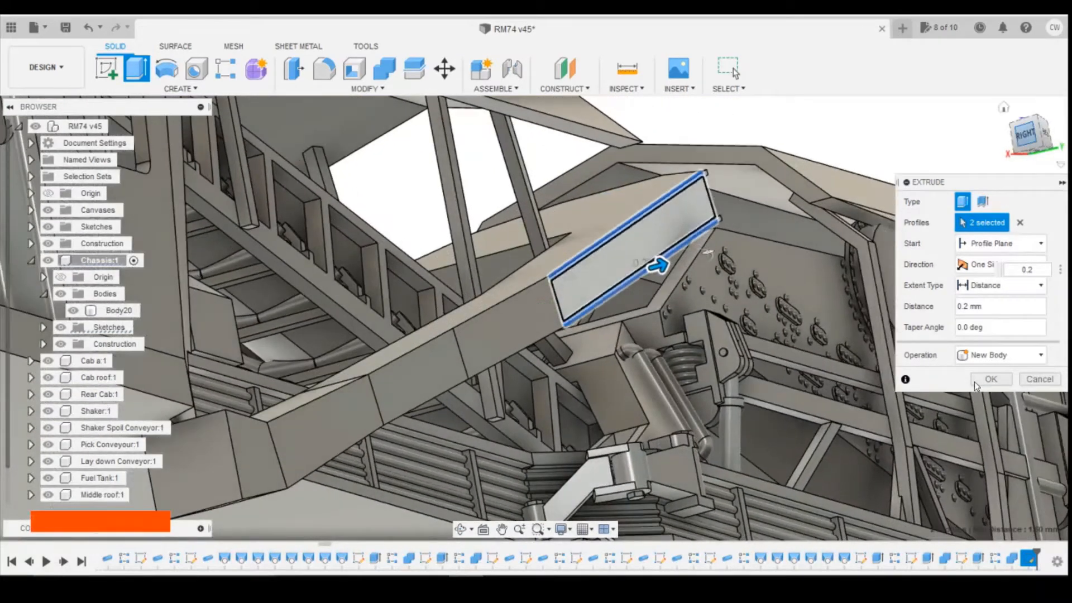
left_click(999, 355)
left_click(983, 373)
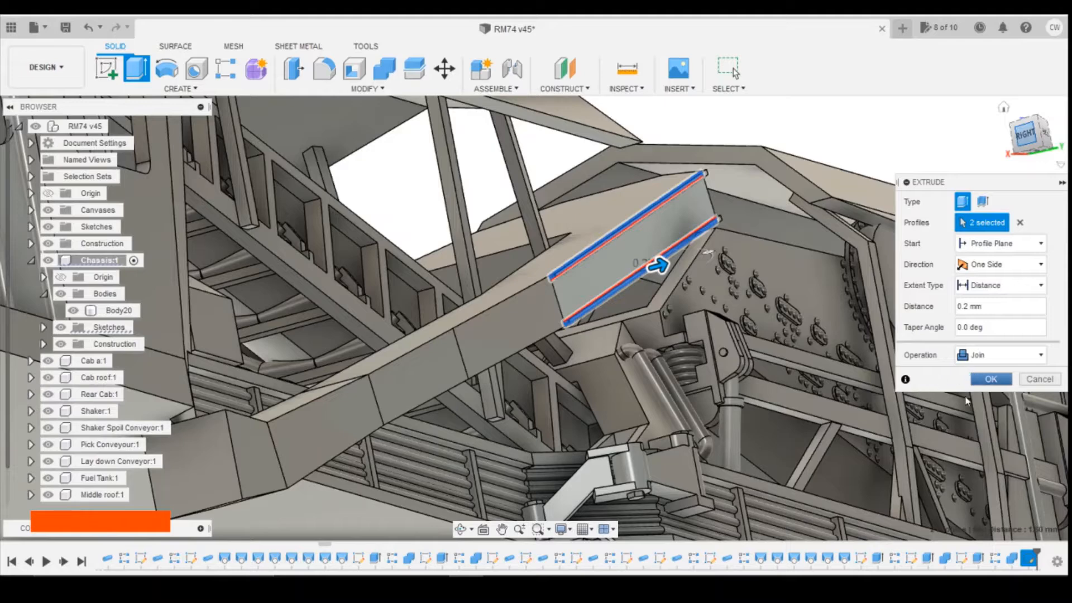
left_click(987, 379)
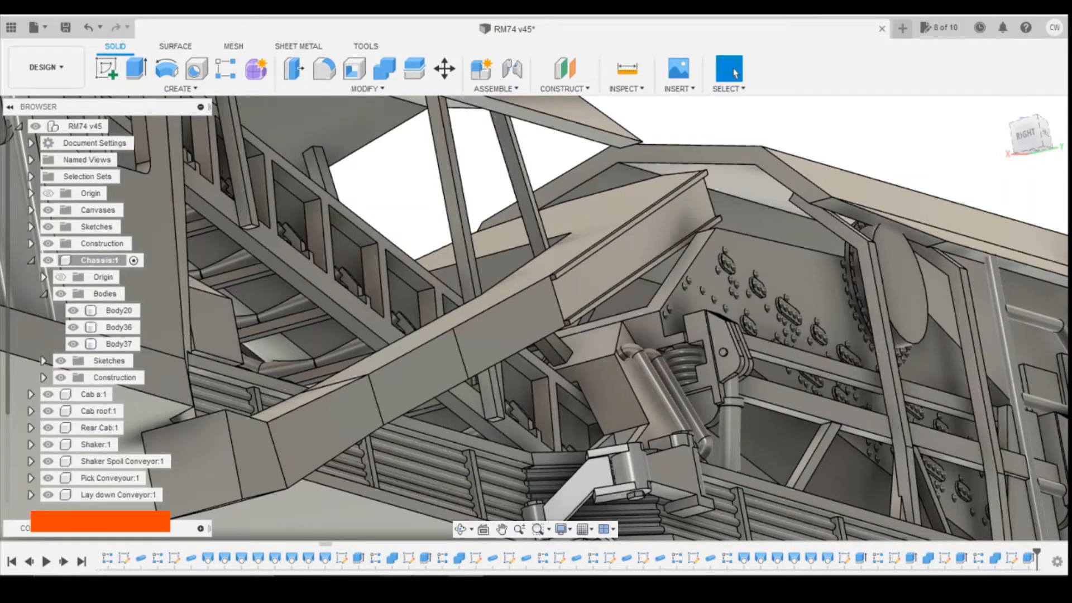
Start a sketch on the inclined conveyor's upper section side face, between the two raised edge strips
left_click(396, 577)
left_click(469, 502)
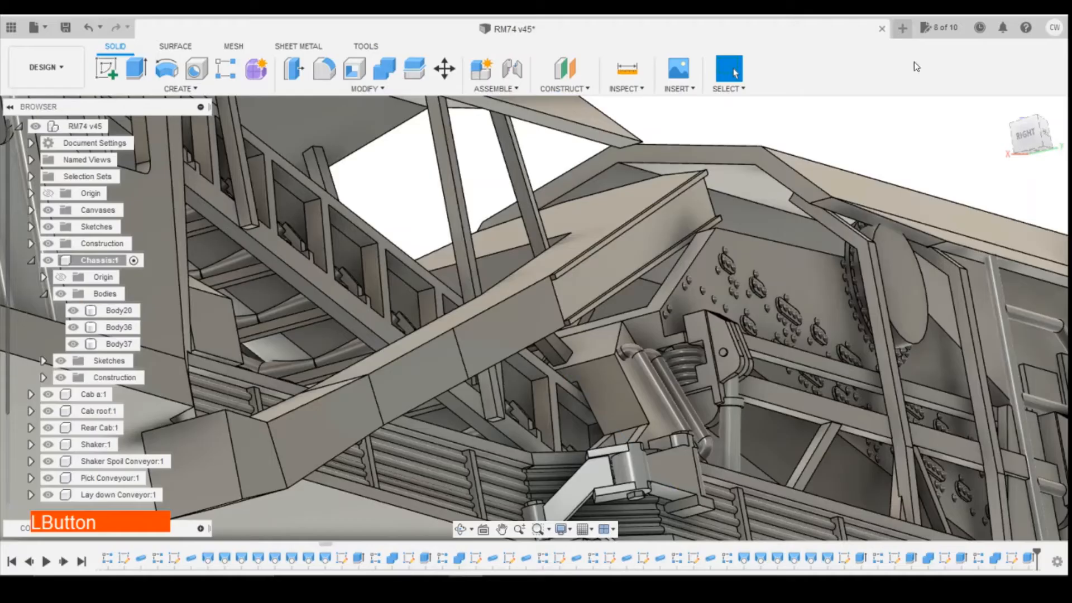
left_click_drag(1024, 132, 968, 132)
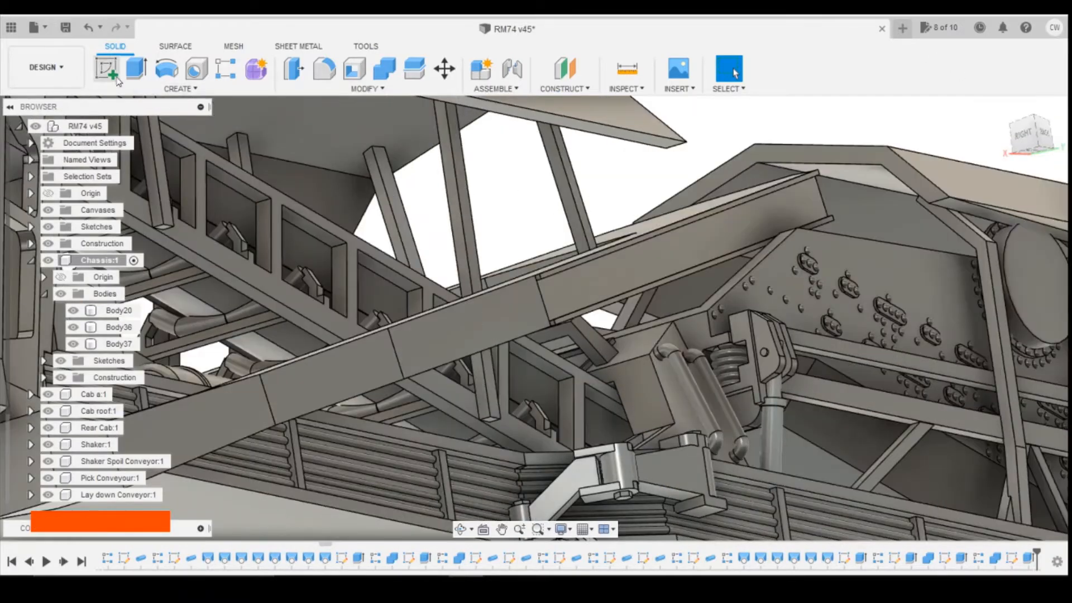
left_click(106, 68)
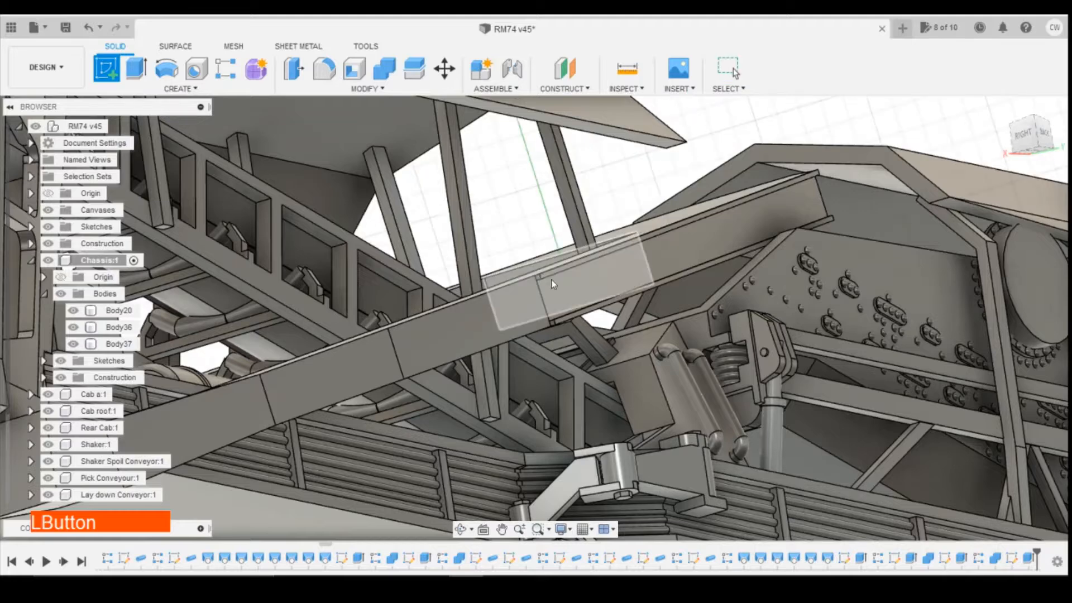
left_click(592, 292)
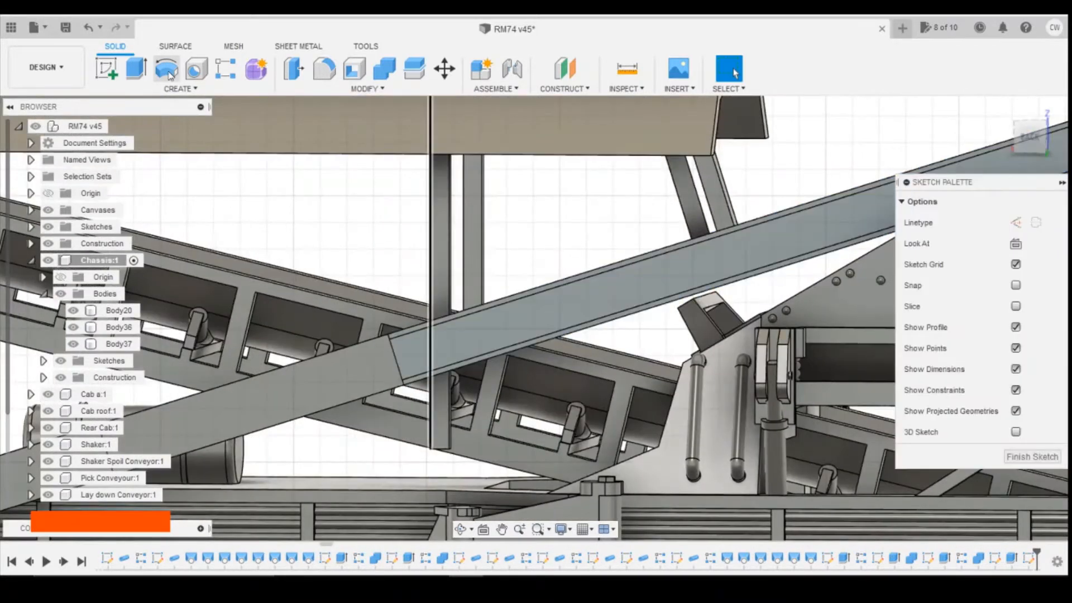
left_click(135, 71)
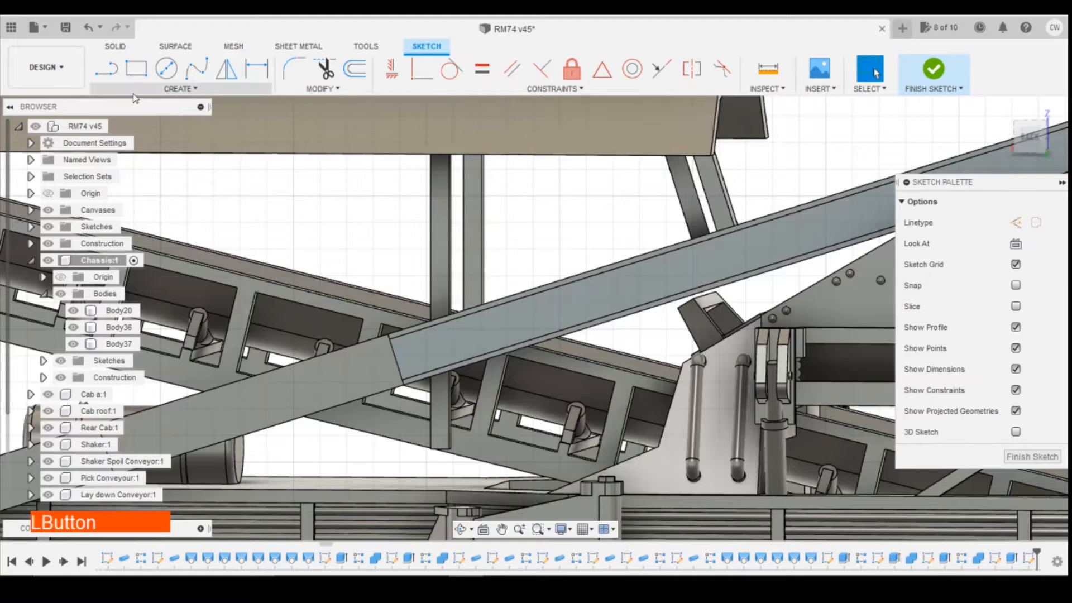
left_click(135, 90)
mouse_move(169, 118)
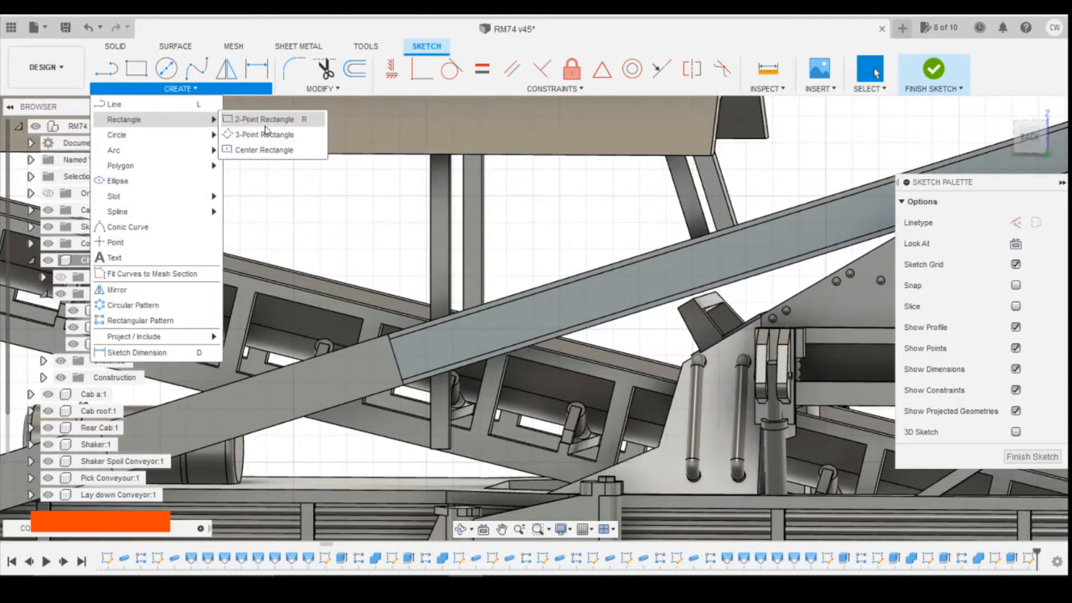
left_click(267, 135)
scroll(422, 347, "up", 3)
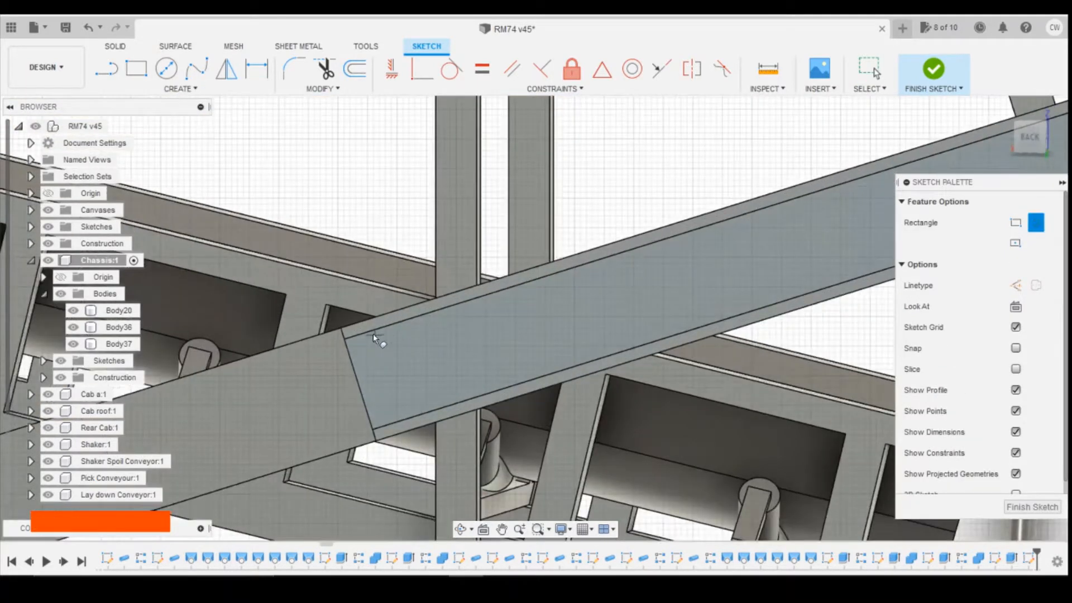
key("Escape")
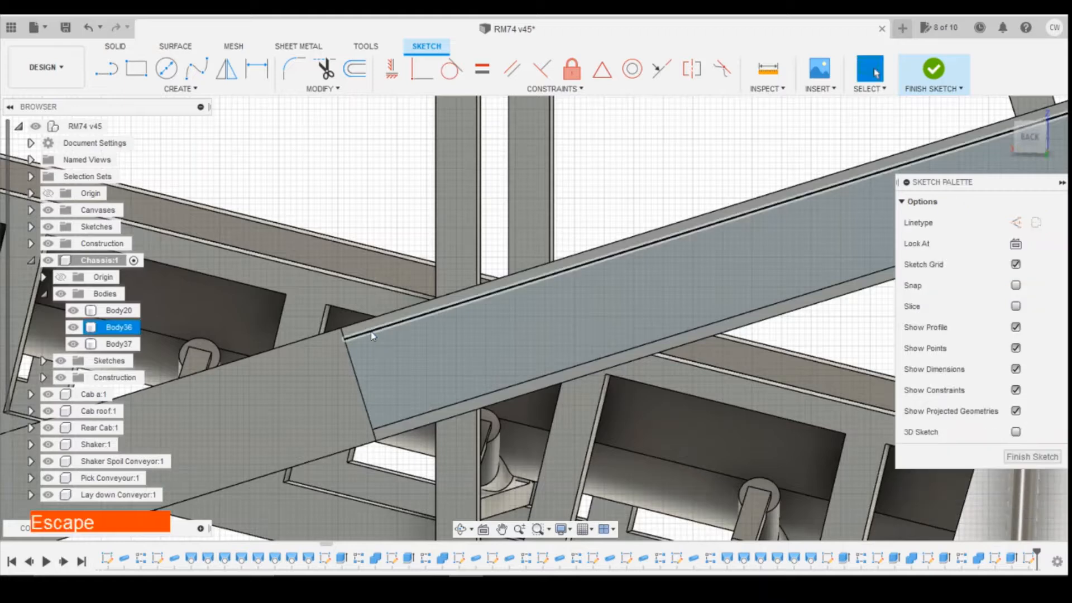
Project the inner edges of the two raised strips into the sketch
key("p")
left_click(379, 331)
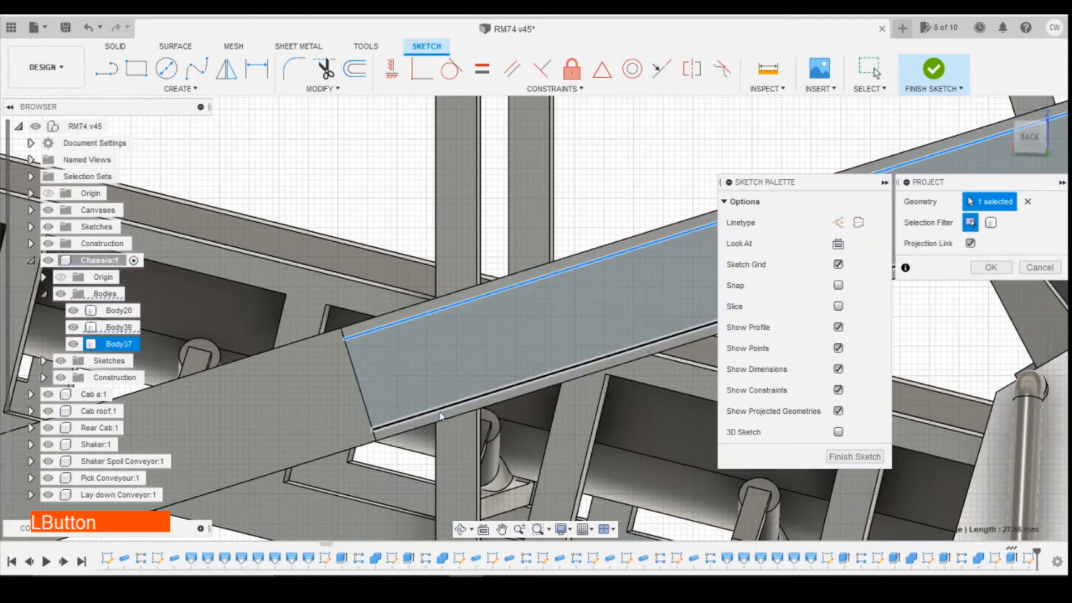
left_click(426, 416)
left_click(991, 267)
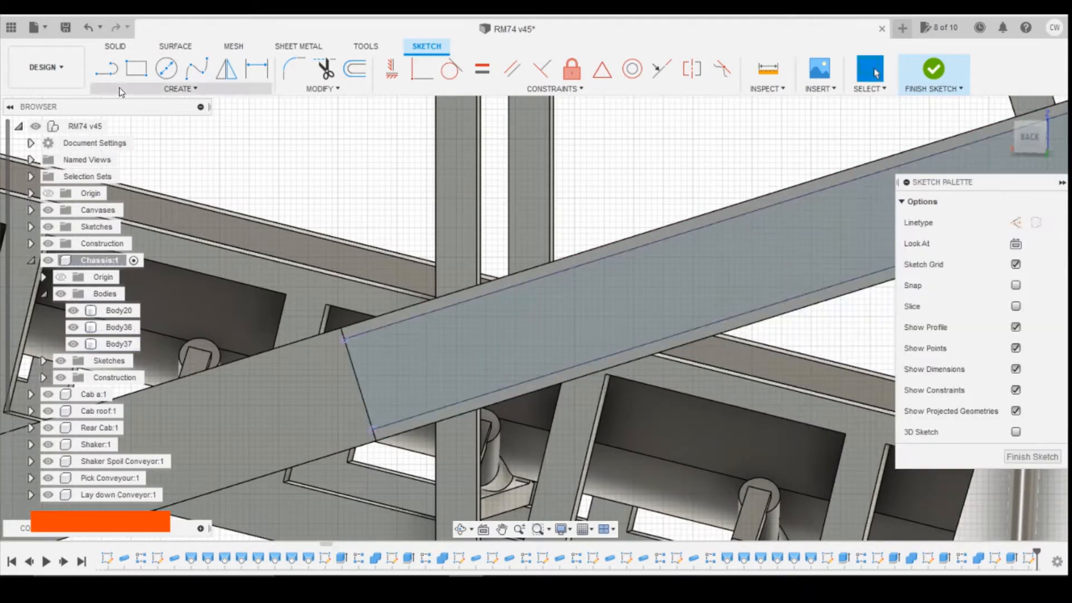
Draw a 3-point rectangle 0.3 mm wide across the conveyor face, spanning the two projected lines near the section's lower end
left_click(124, 89)
mouse_move(180, 124)
left_click(246, 119)
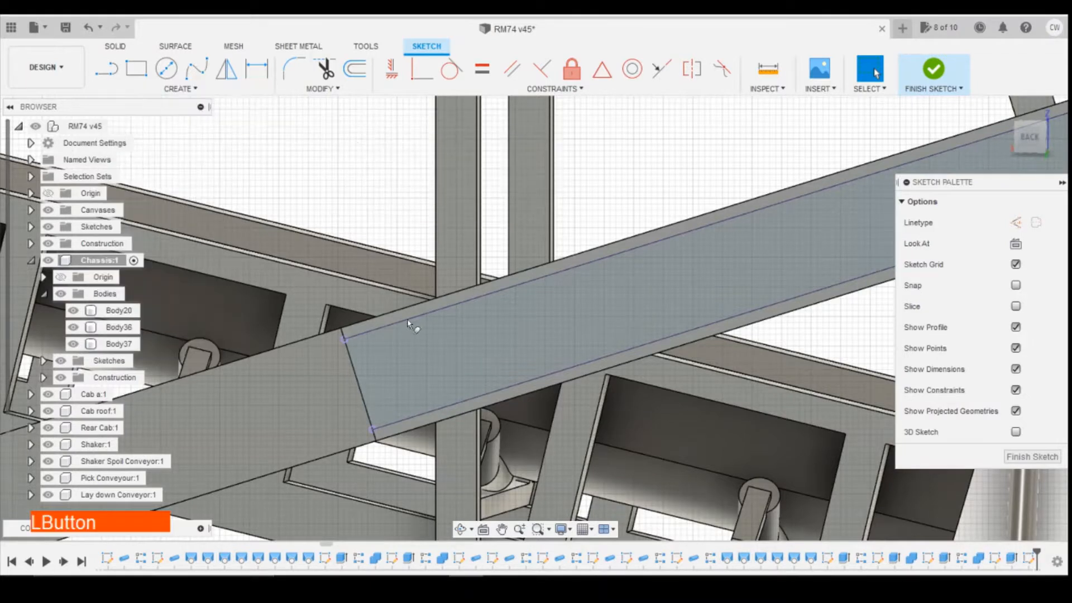
left_click(403, 329)
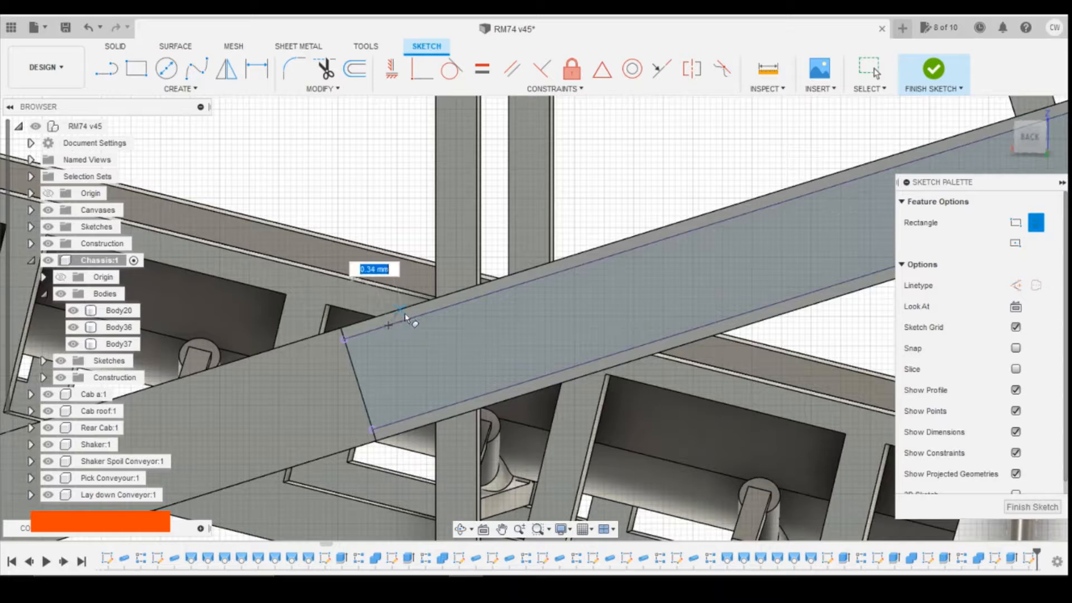
type("0.3")
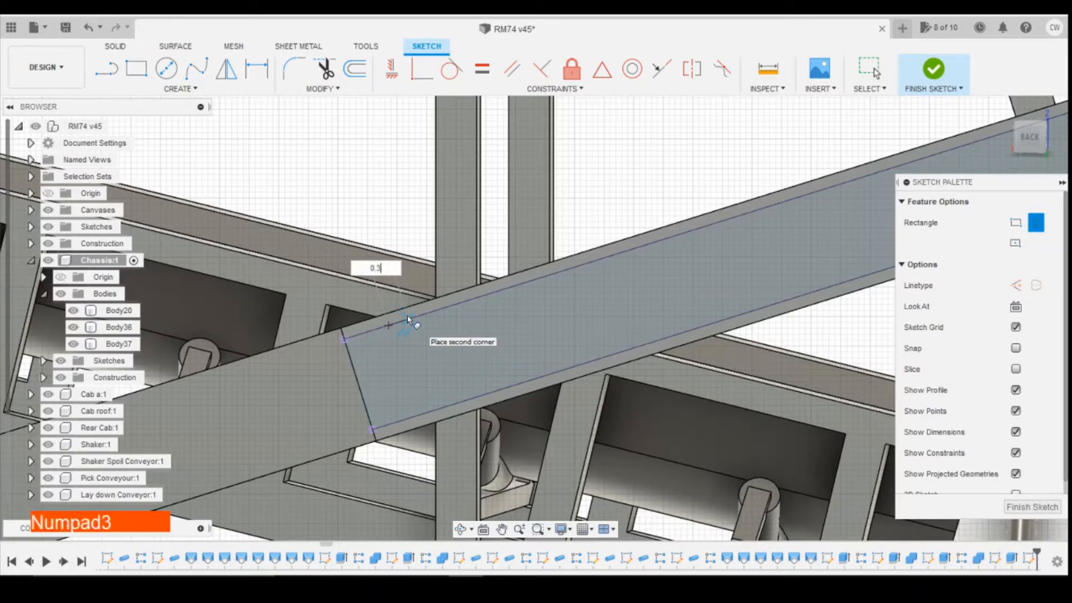
left_click(407, 315)
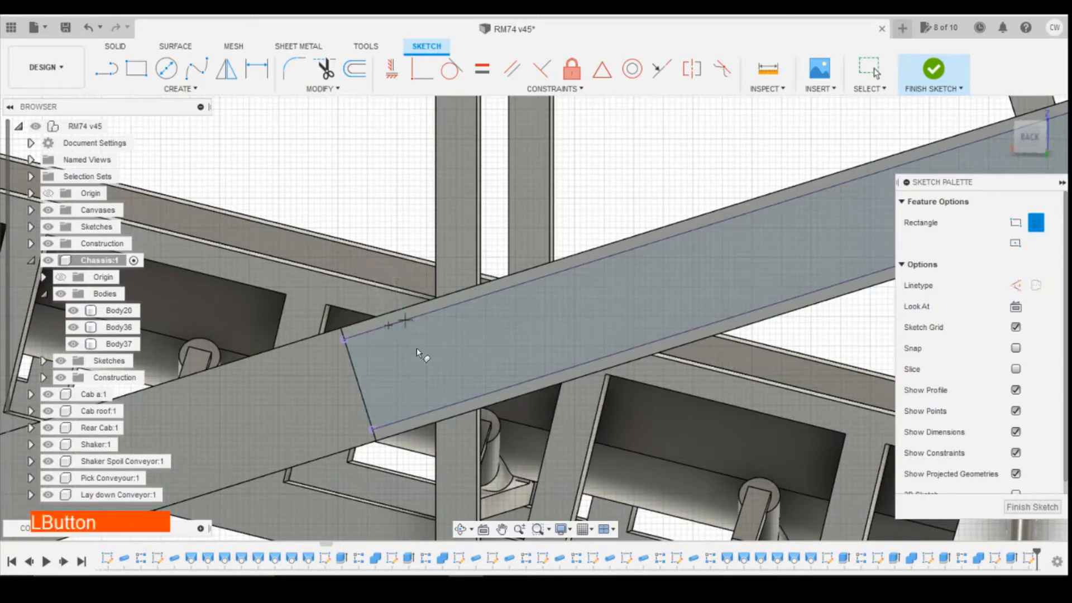
left_click(478, 454)
key("Escape")
Dimension the rectangle's near lower corner 1 mm from the lower end of the projected bottom line
key("d")
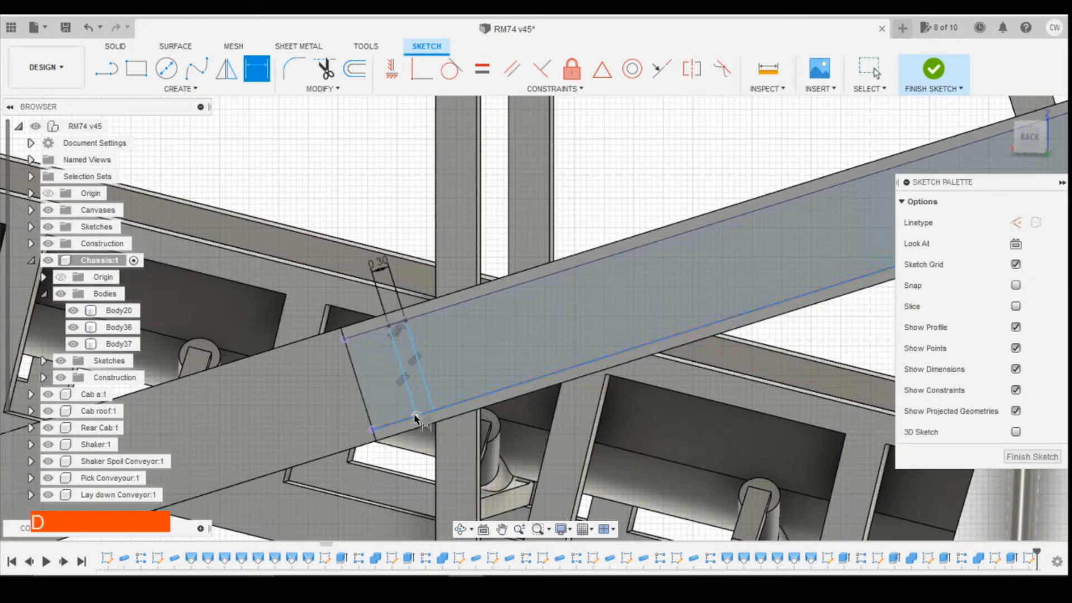
left_click(417, 417)
left_click(374, 431)
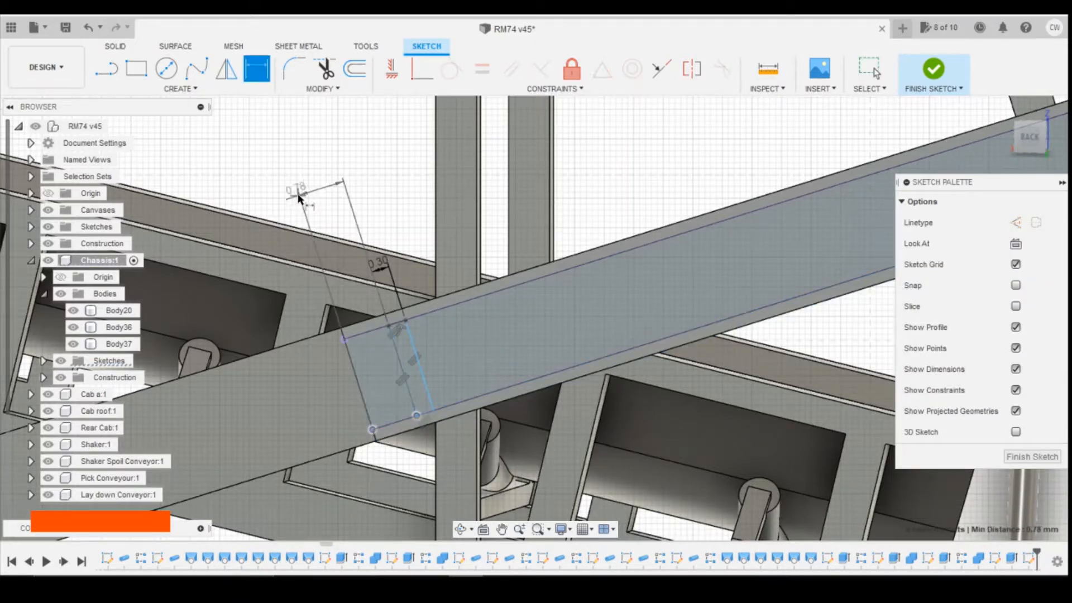
left_click(297, 191)
type("1")
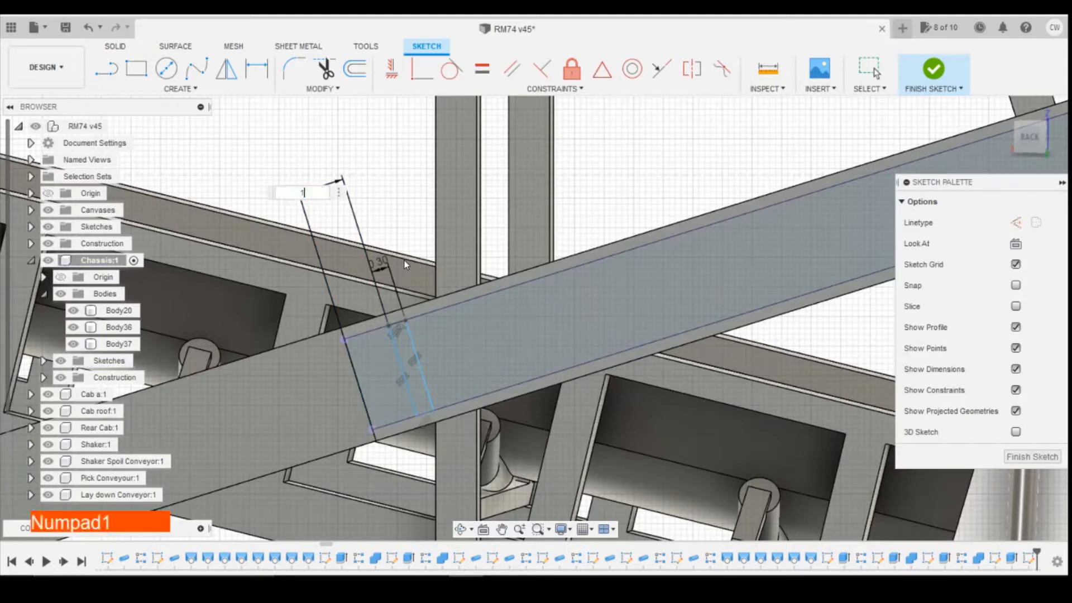
key("Return")
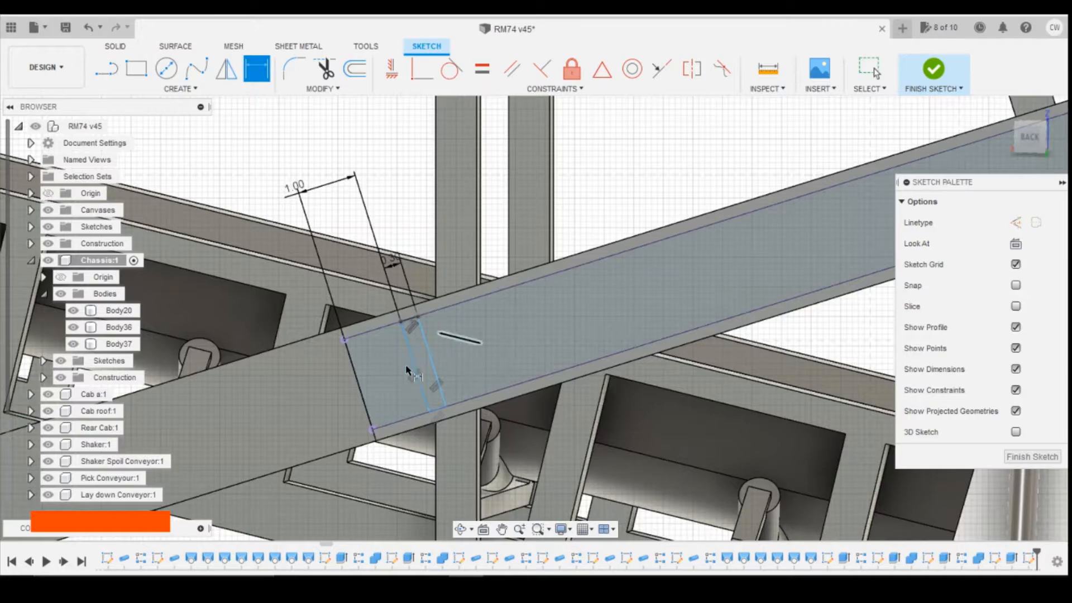
scroll(425, 363, "up", 3)
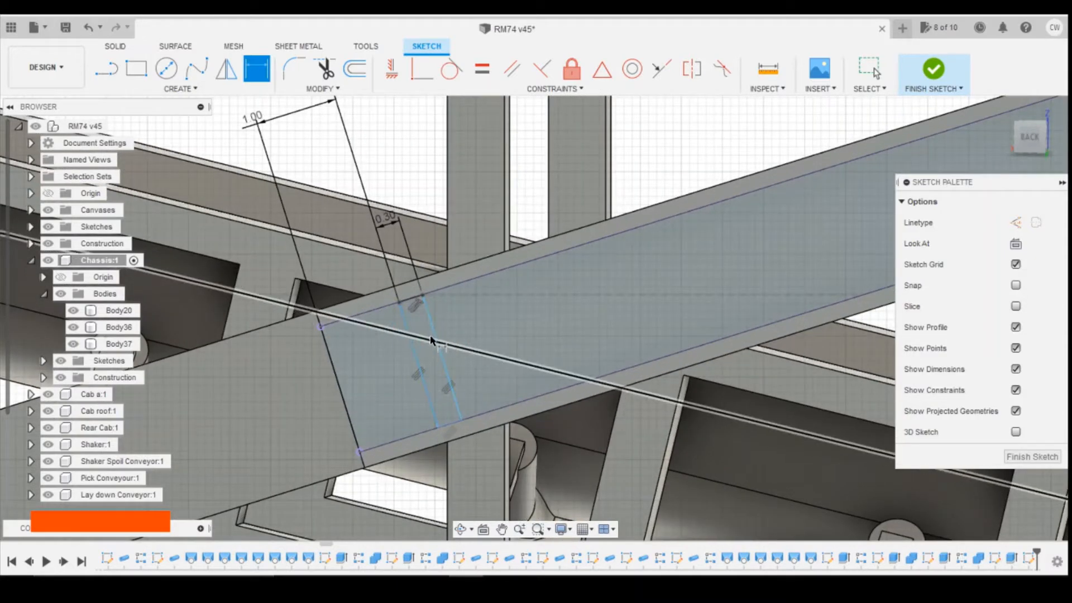
key("Escape")
left_click(437, 338)
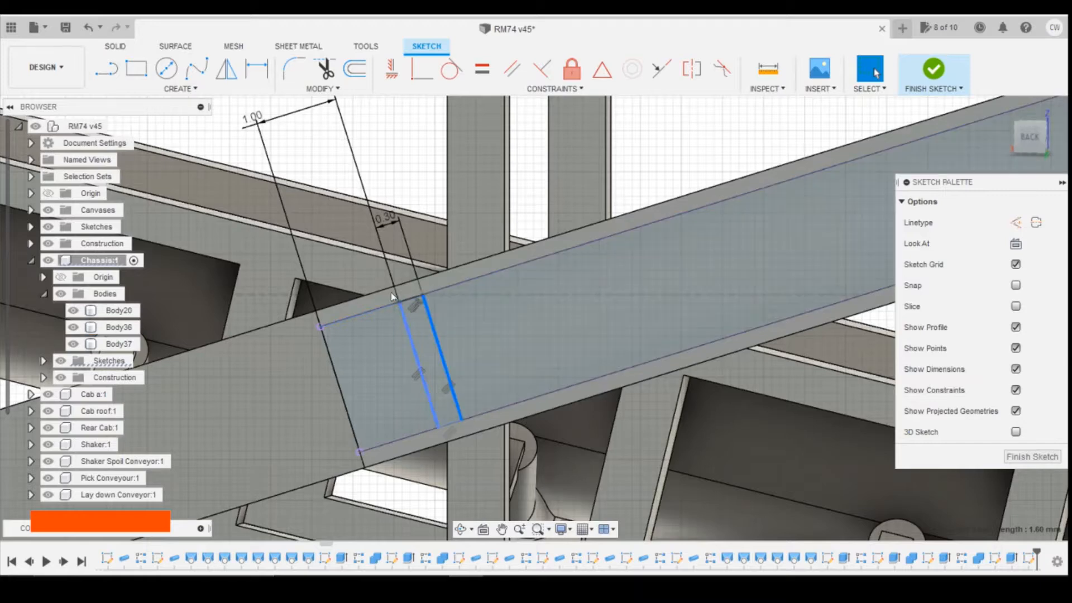
scroll(348, 352, "down", 3)
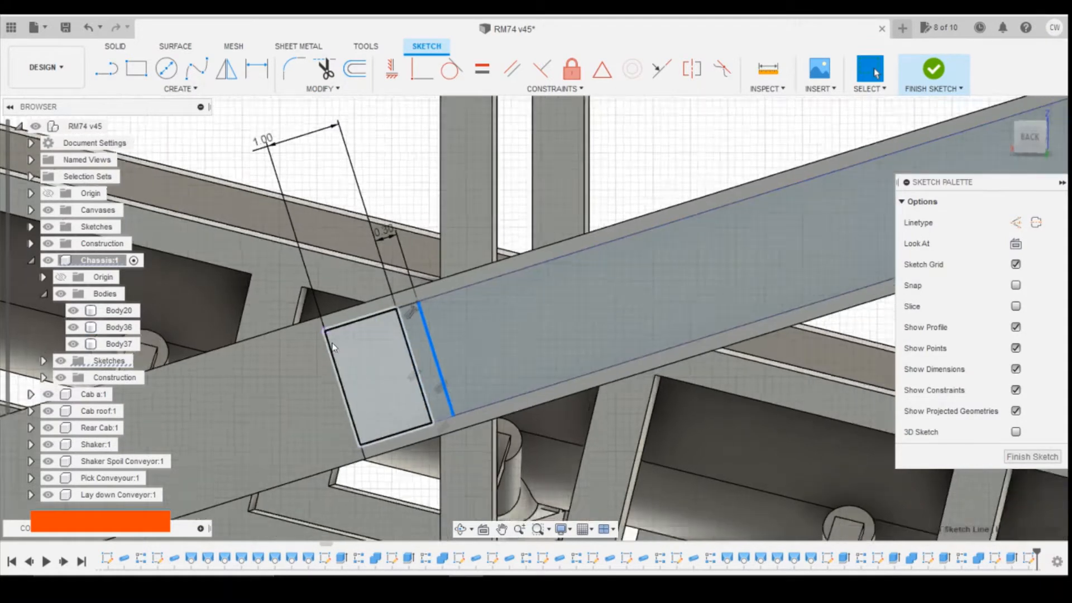
right_click(401, 352)
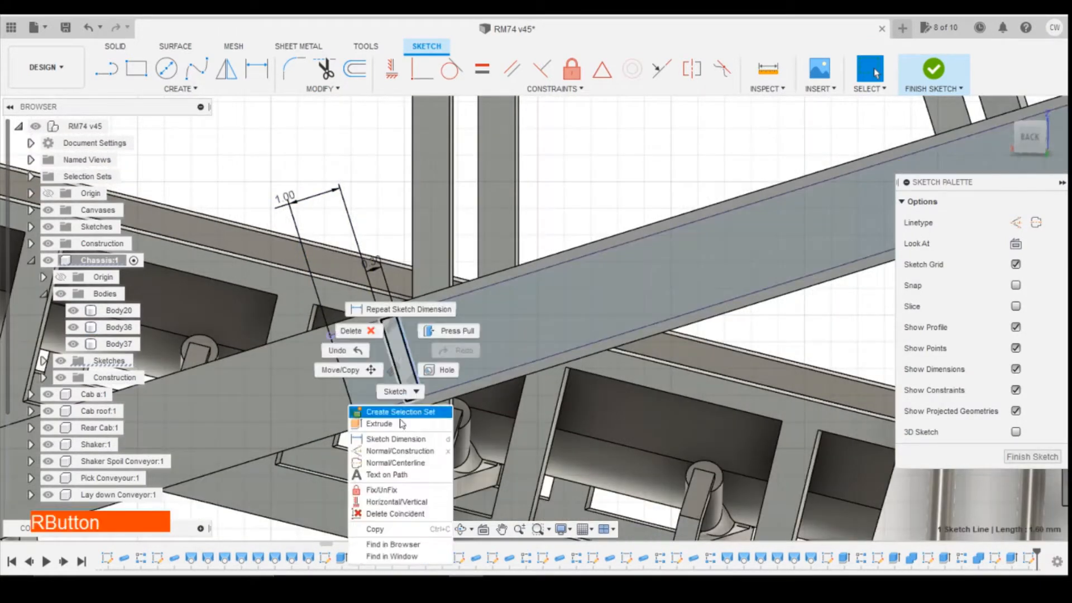
left_click(402, 426)
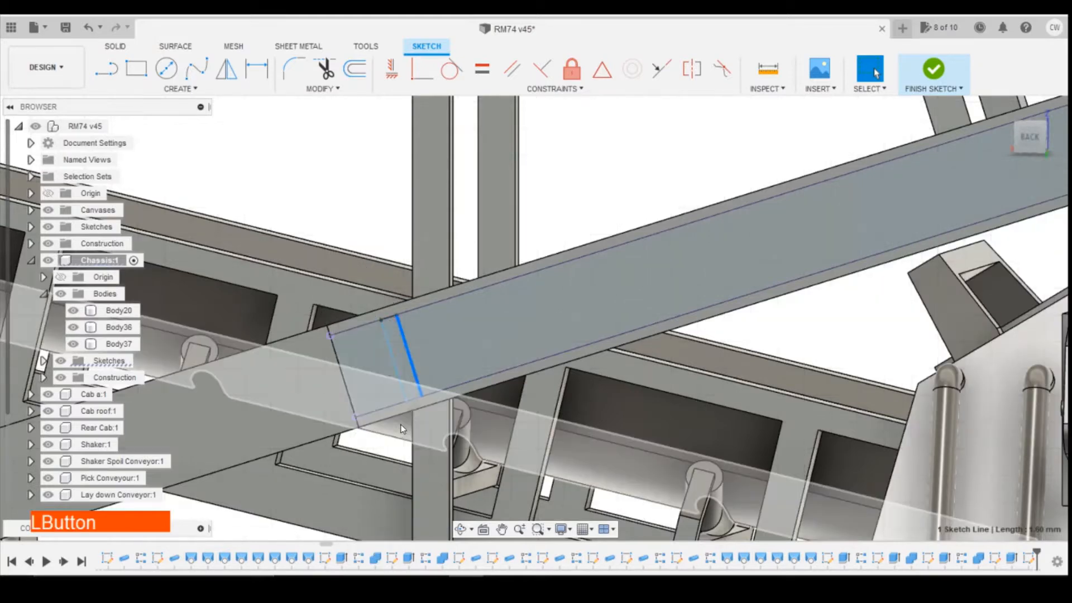
key("Escape")
right_click(408, 366)
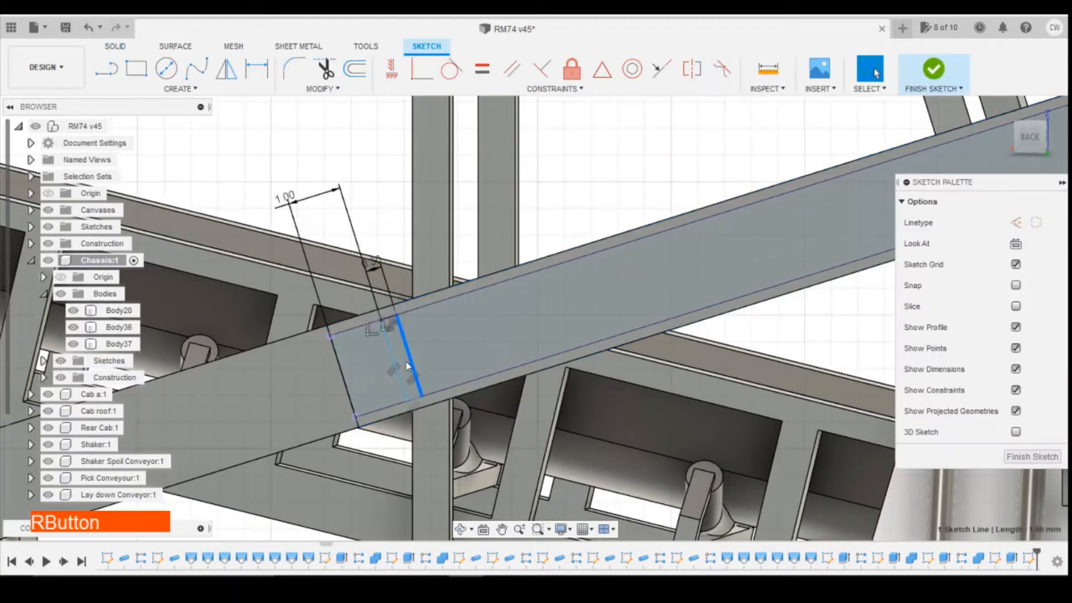
key("Escape")
Extrude the narrow rectangle between the edge strips by 0.2 mm with the Join operation
left_click(398, 355)
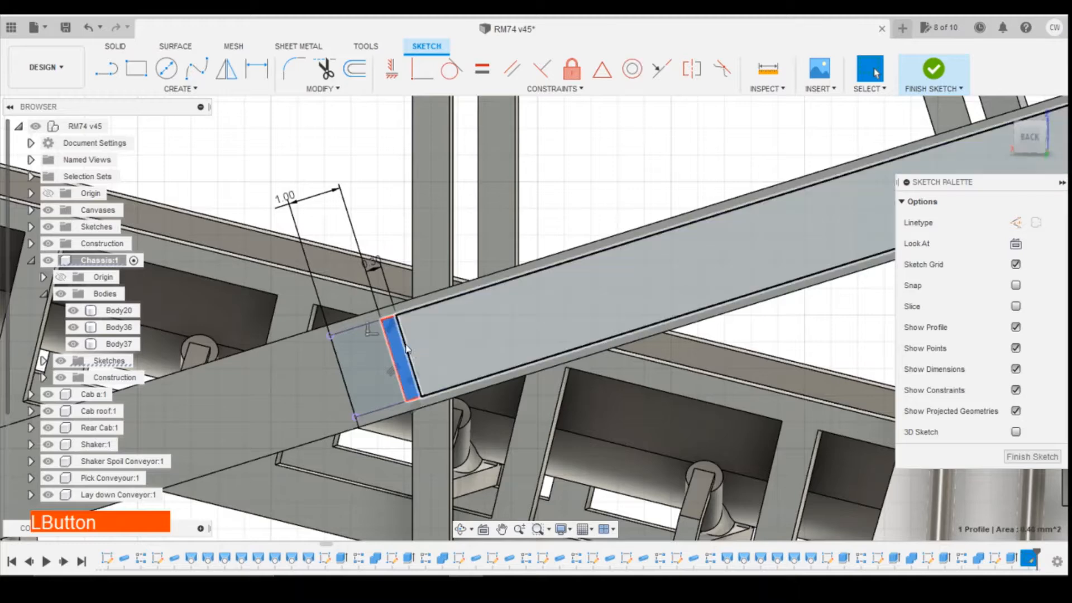
right_click(395, 352)
left_click(390, 412)
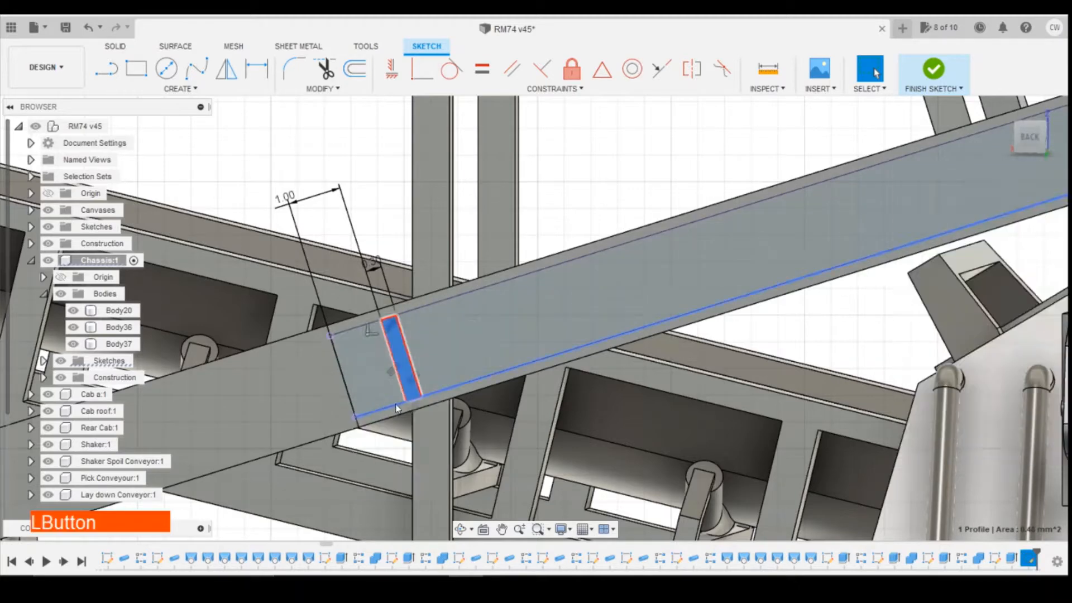
left_click(438, 297)
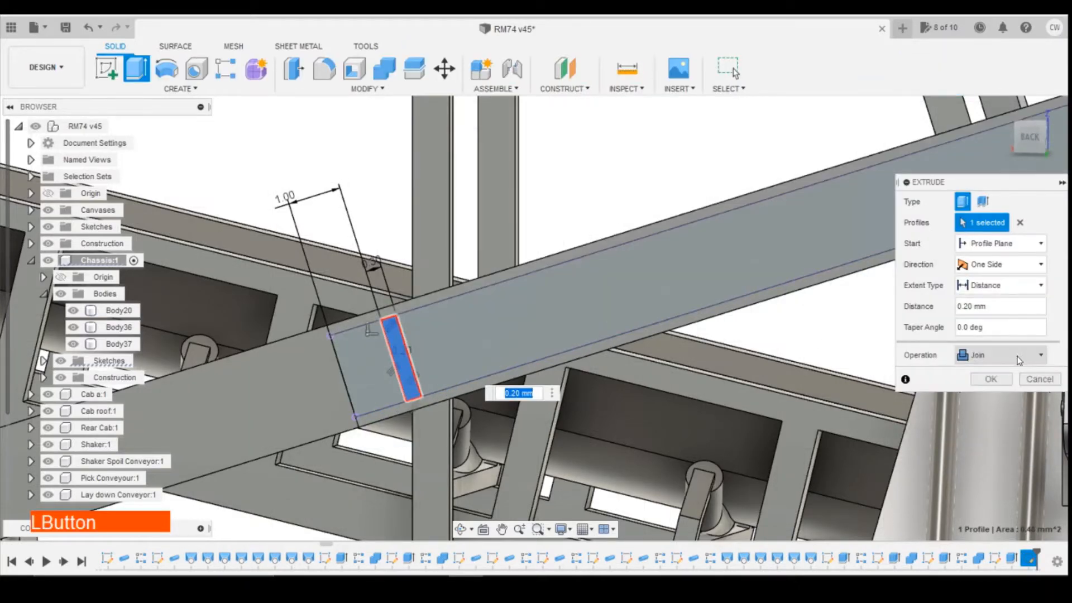
left_click(990, 355)
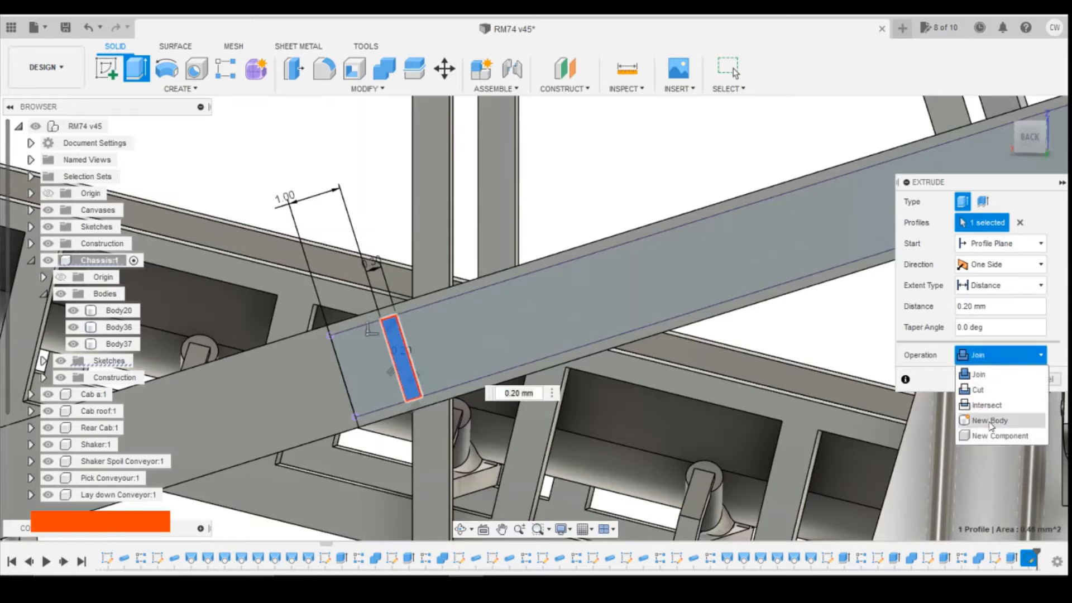
left_click(986, 356)
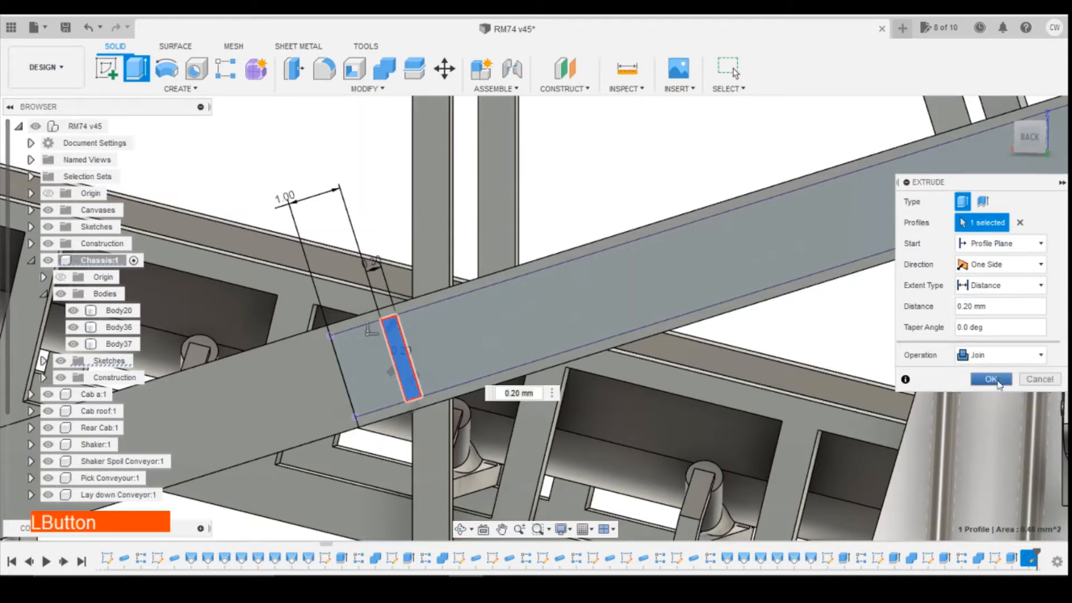
left_click(990, 379)
left_click(226, 68)
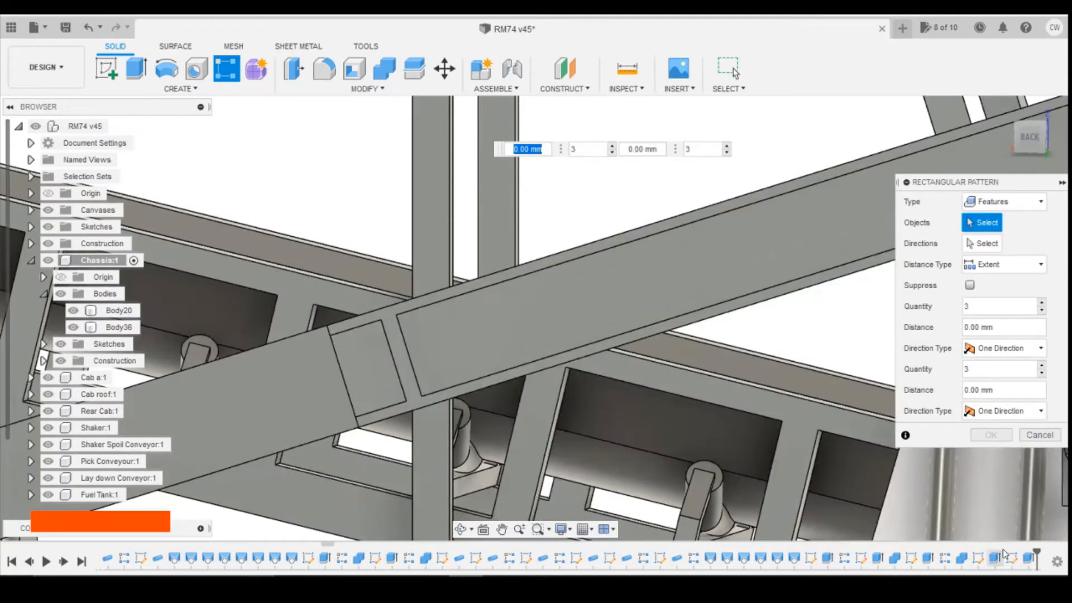
left_click(1028, 558)
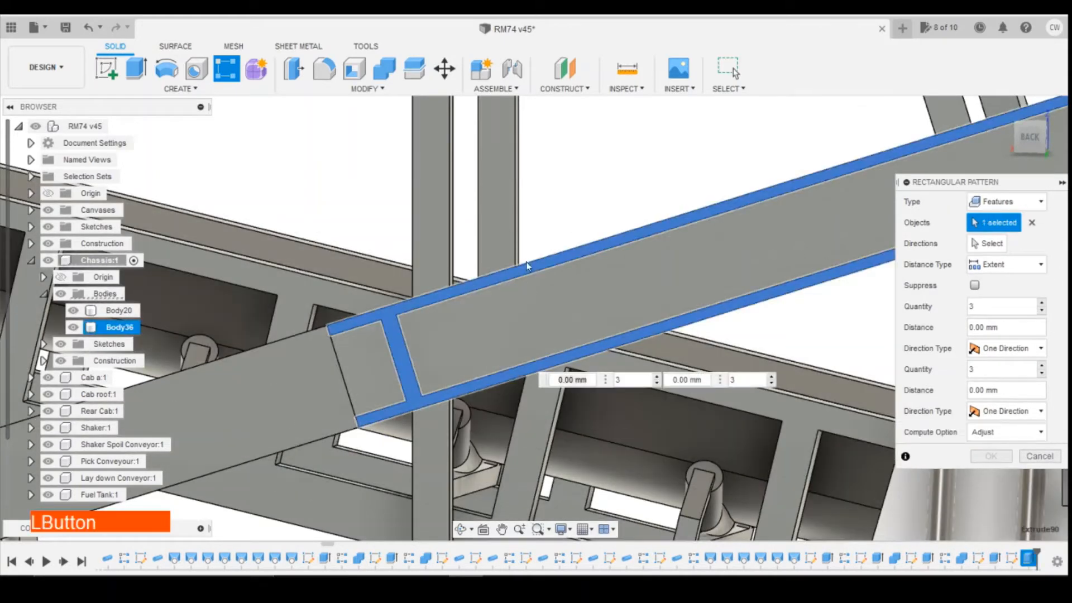
left_click(1039, 455)
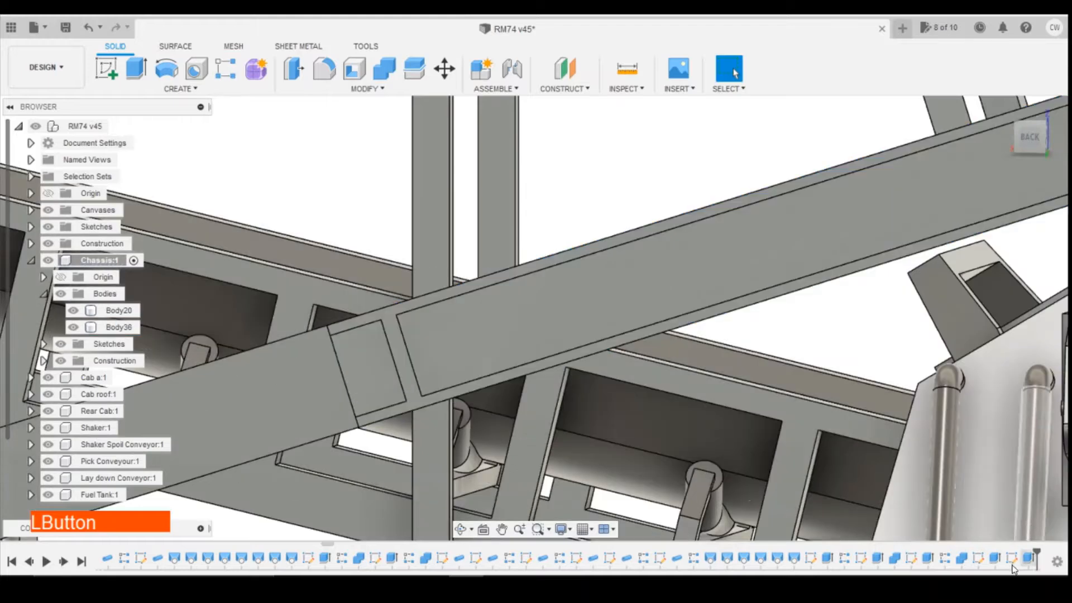
Change the operation of the cross rib's extrusion to New Body
right_click(1029, 558)
left_click(984, 418)
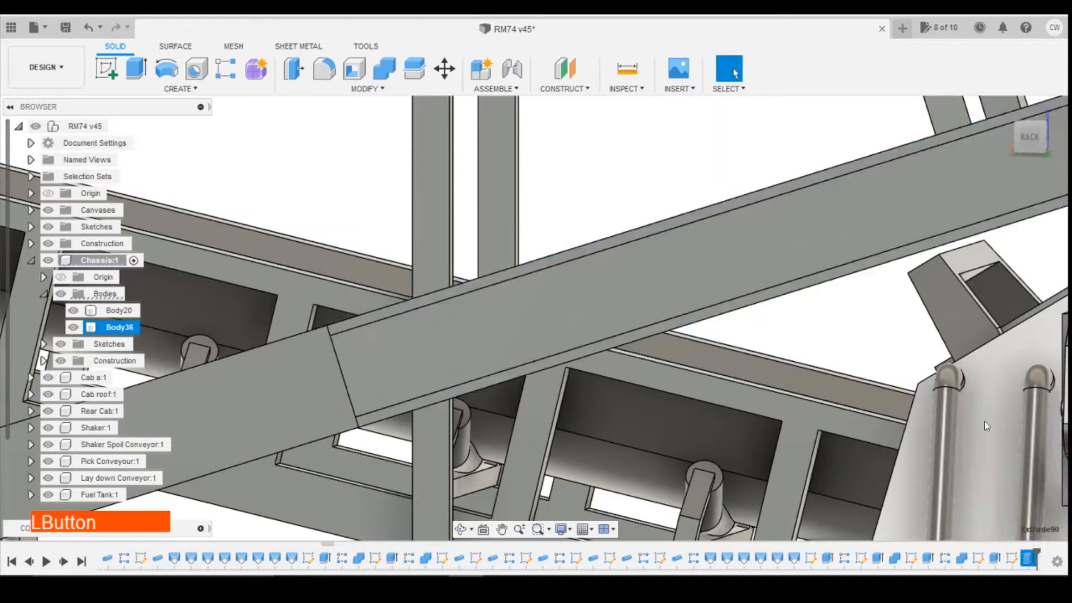
left_click(1022, 356)
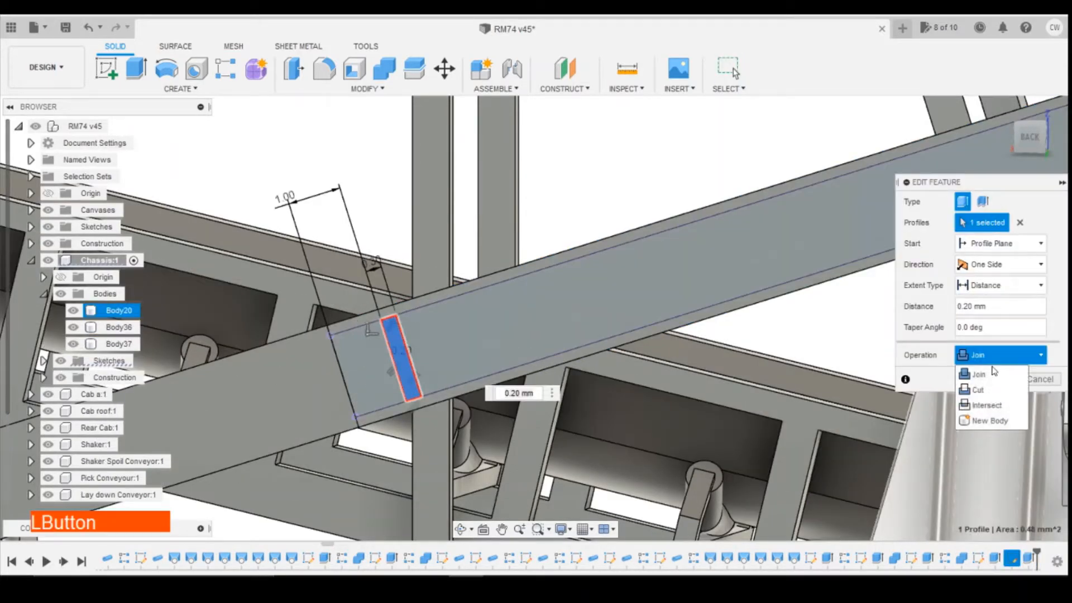
left_click(987, 414)
left_click(990, 381)
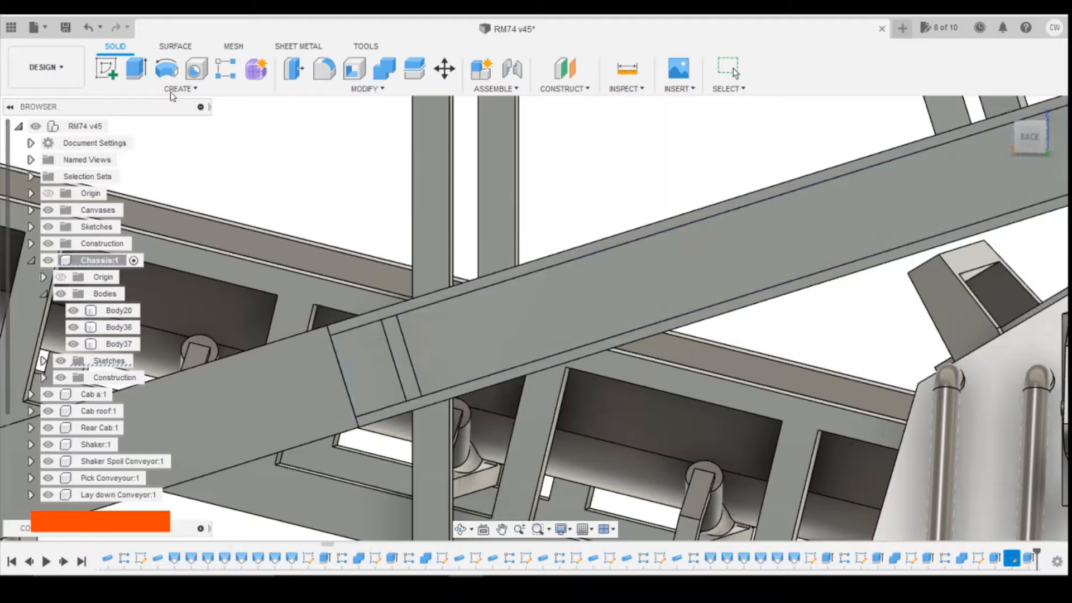
Start a rectangular pattern of the cross rib's extrusion, directed along the lower edge of the ribbed conveyor section
left_click(224, 79)
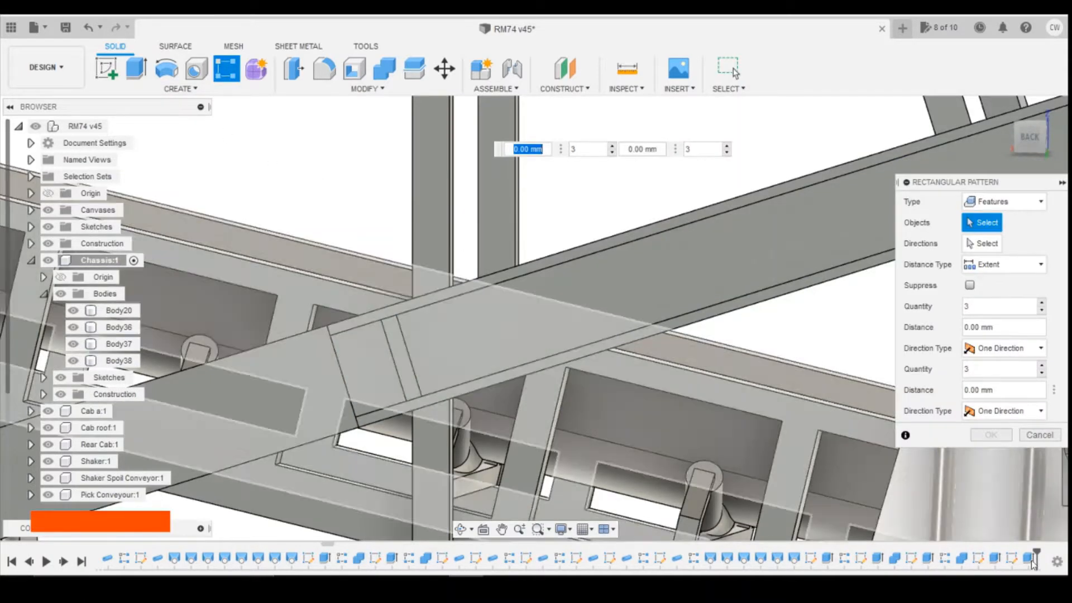
left_click(400, 357)
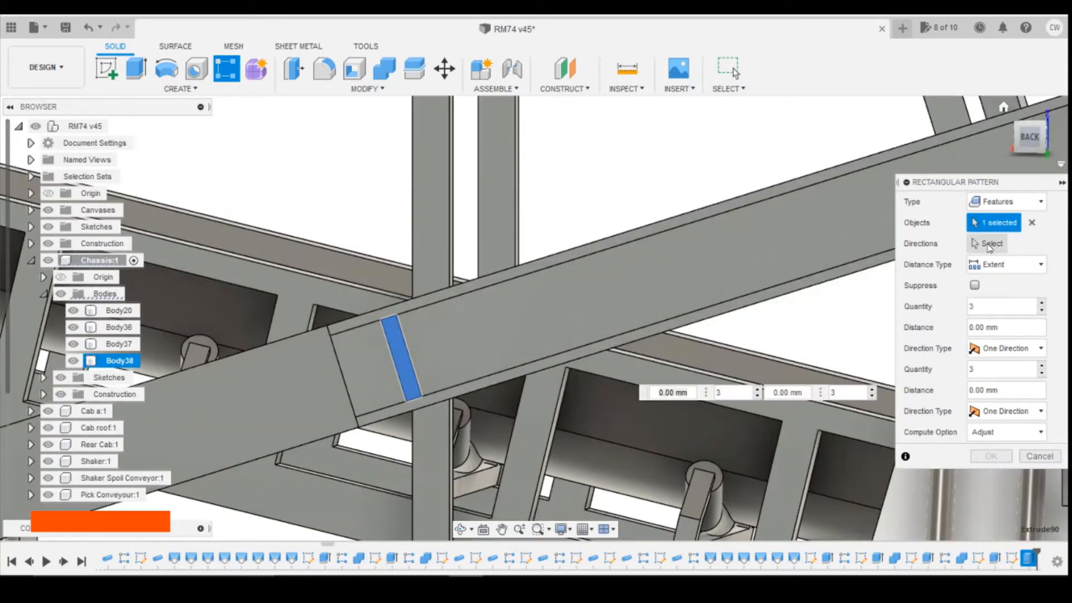
left_click(988, 245)
left_click(809, 273)
scroll(290, 255, "down", 2)
scroll(290, 255, "down", 1)
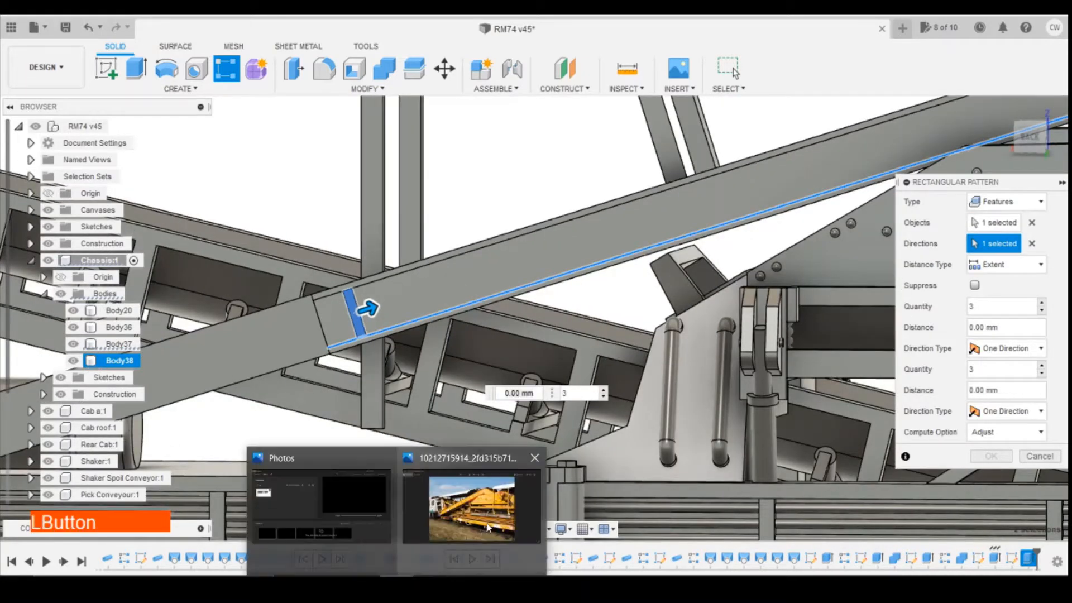
Spread 5 ribs over a 22 mm extent along the conveyor, comparing the rib spacing with the reference photo
left_click(484, 507)
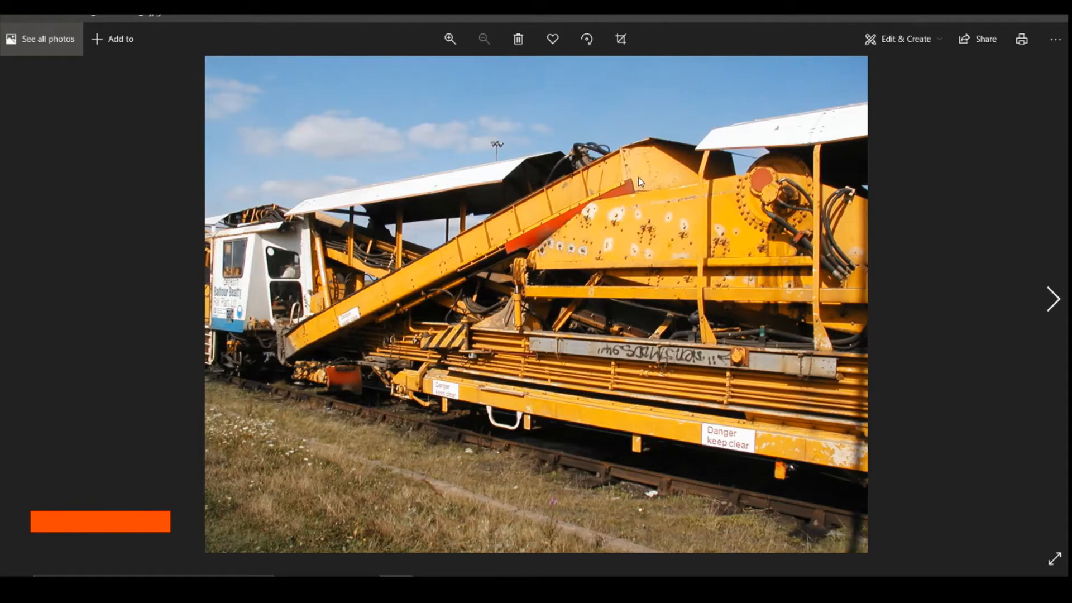
left_click(469, 576)
scroll(392, 321, "down", 2)
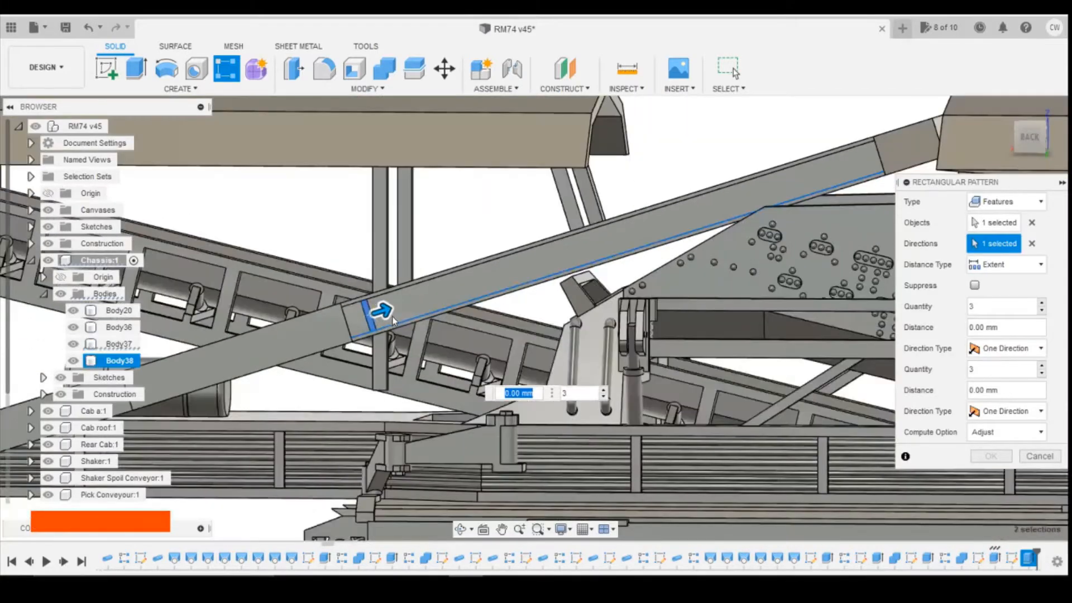
left_click_drag(381, 311, 850, 174)
left_click(469, 577)
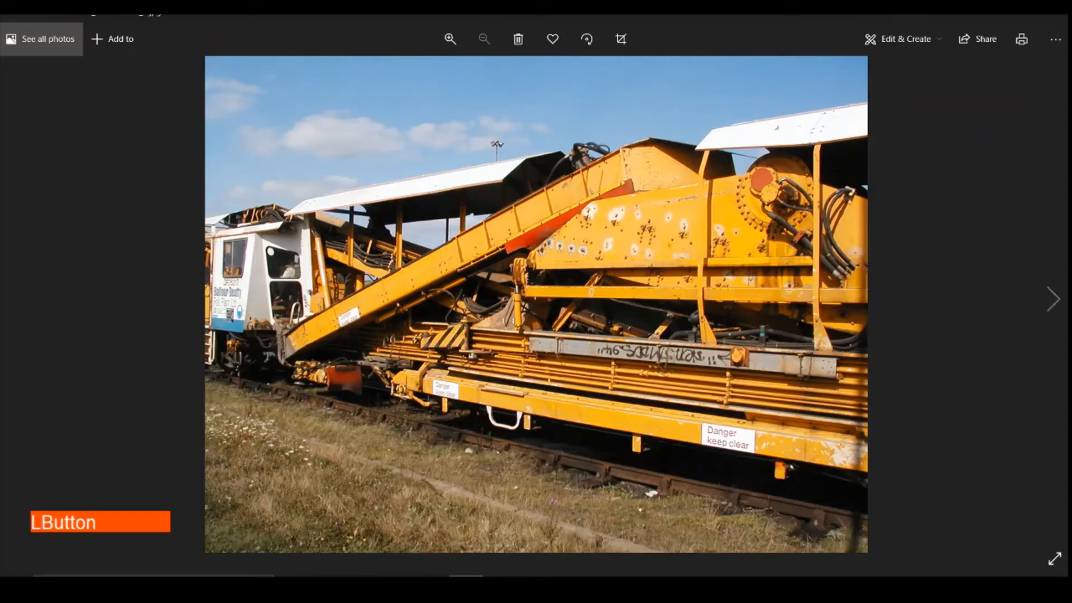
left_click(468, 576)
left_click_drag(843, 167, 806, 177)
left_click(995, 218)
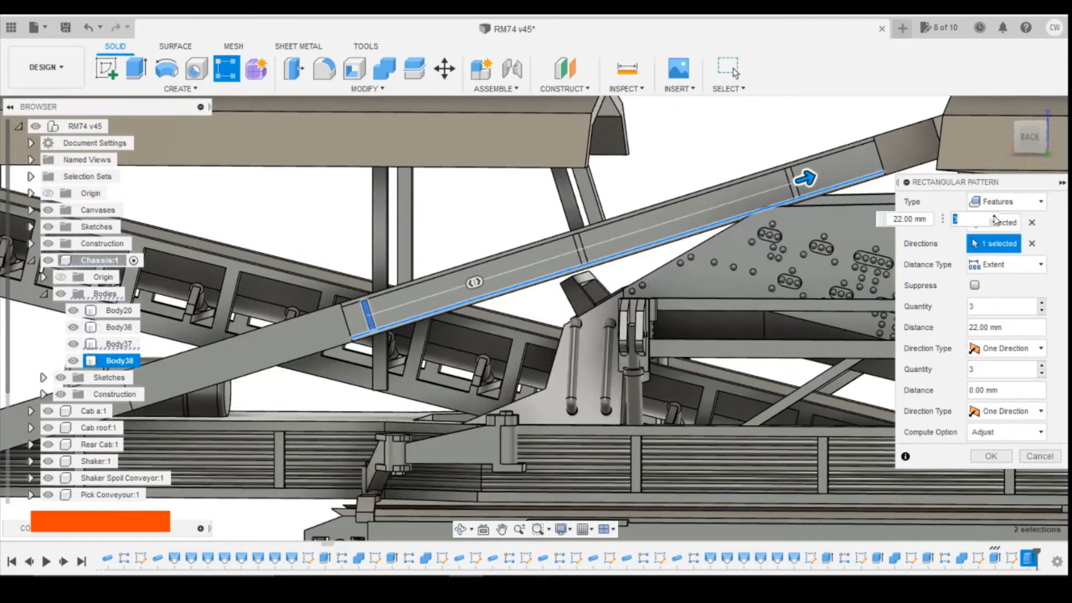
left_click(995, 219)
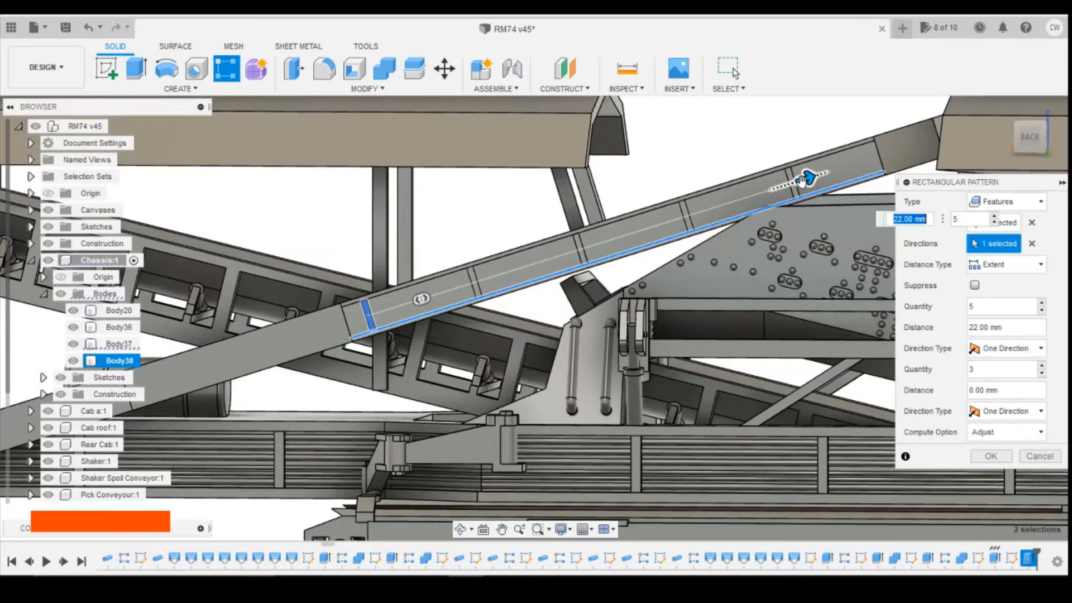
Set the rib pattern's extent to 21.5 mm and complete the pattern with 5 instances
left_click_drag(806, 178, 787, 184)
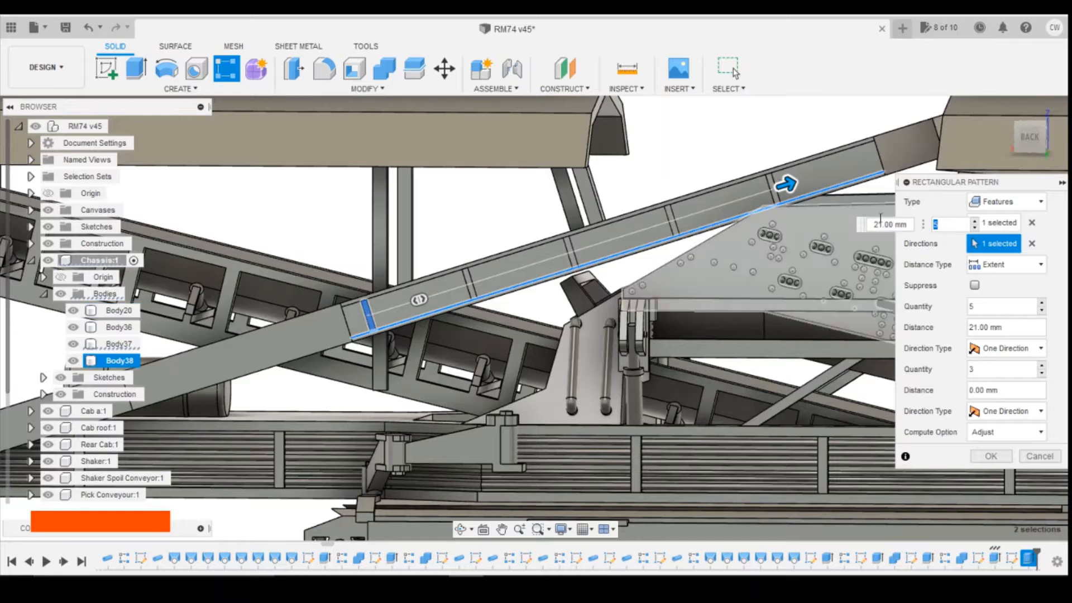
left_click(887, 224)
type("5")
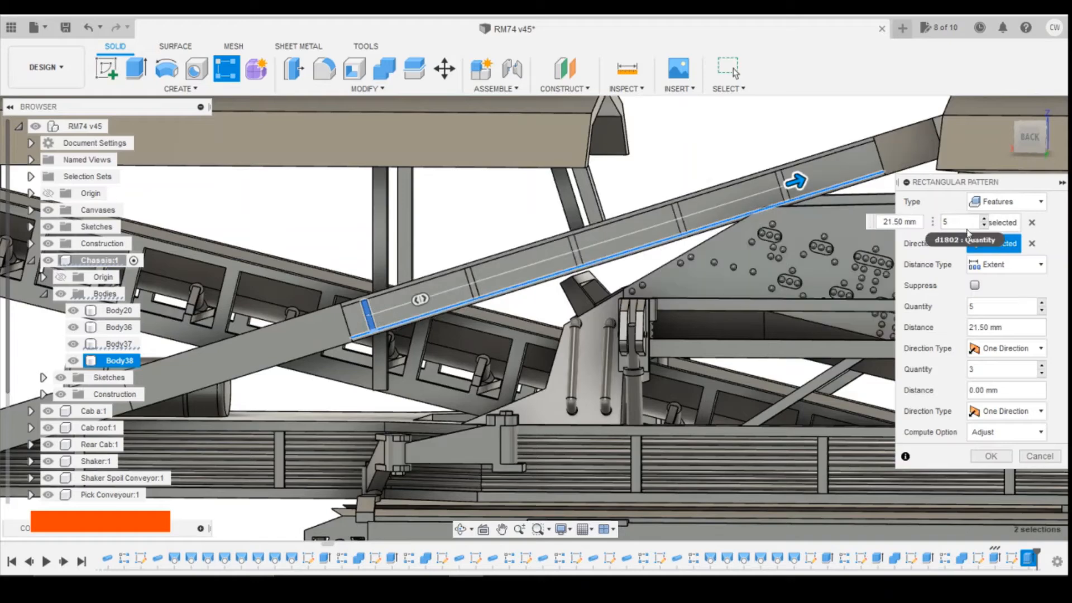
left_click(991, 456)
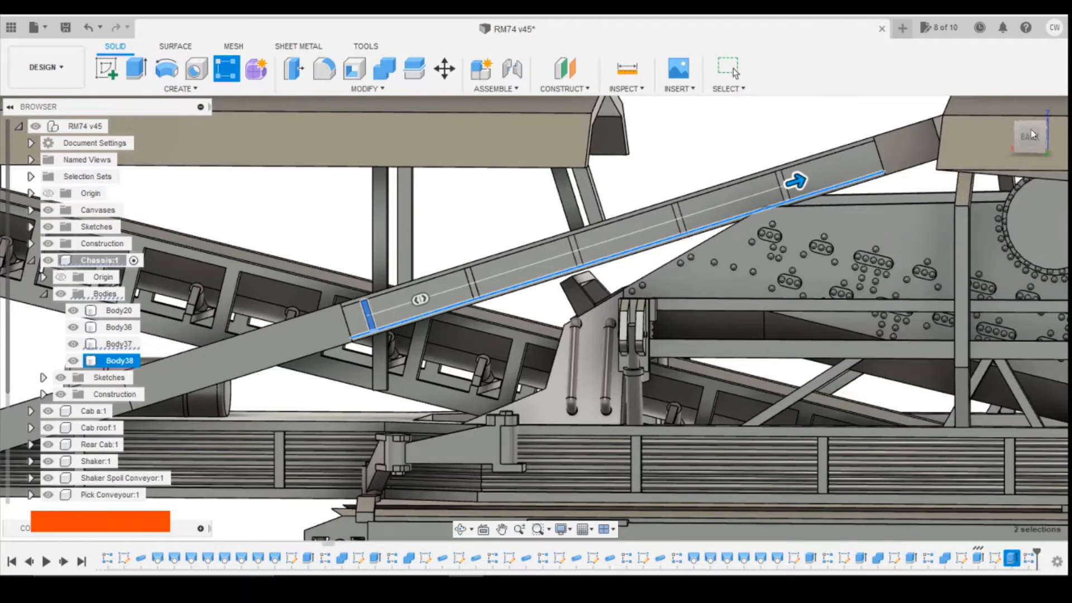
Combine the chassis body Body20 with Body36 through Body42, the edge strips and patterned ribs, using the Join operation
left_click_drag(1027, 140, 932, 131)
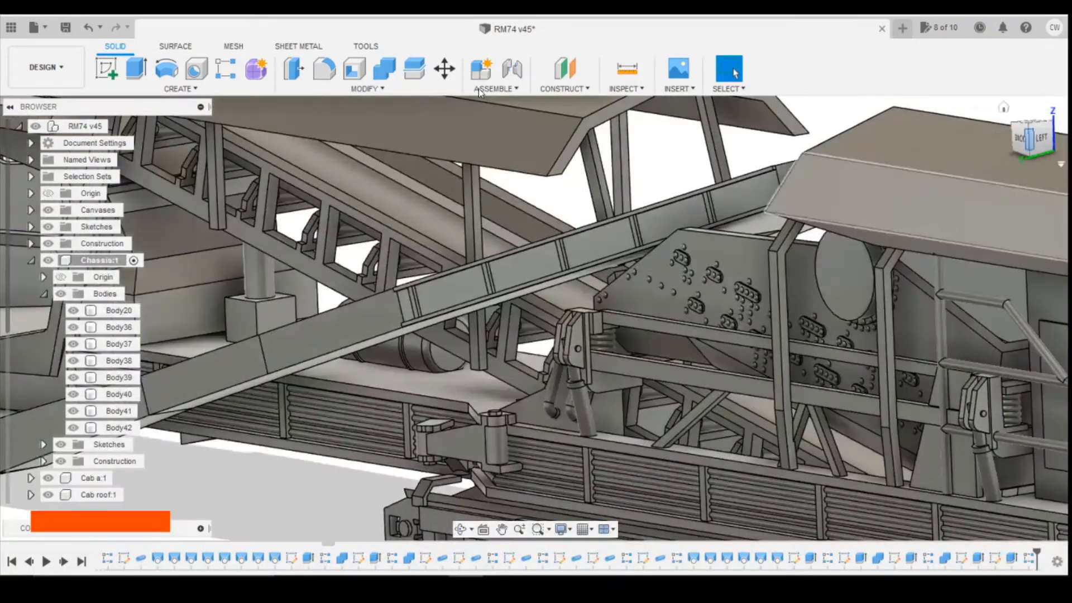
left_click(385, 68)
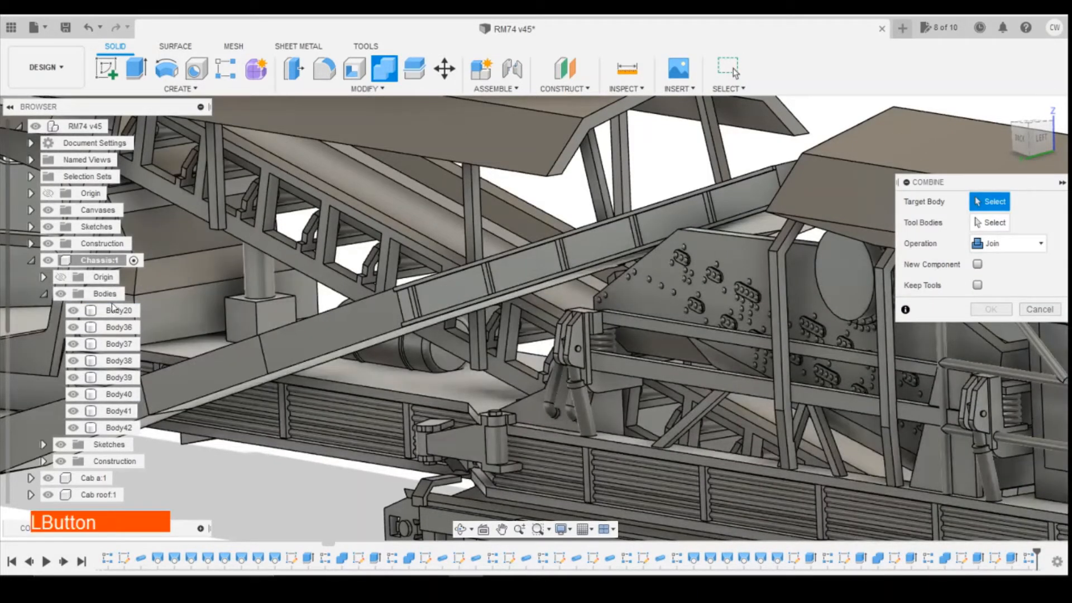
left_click(115, 310)
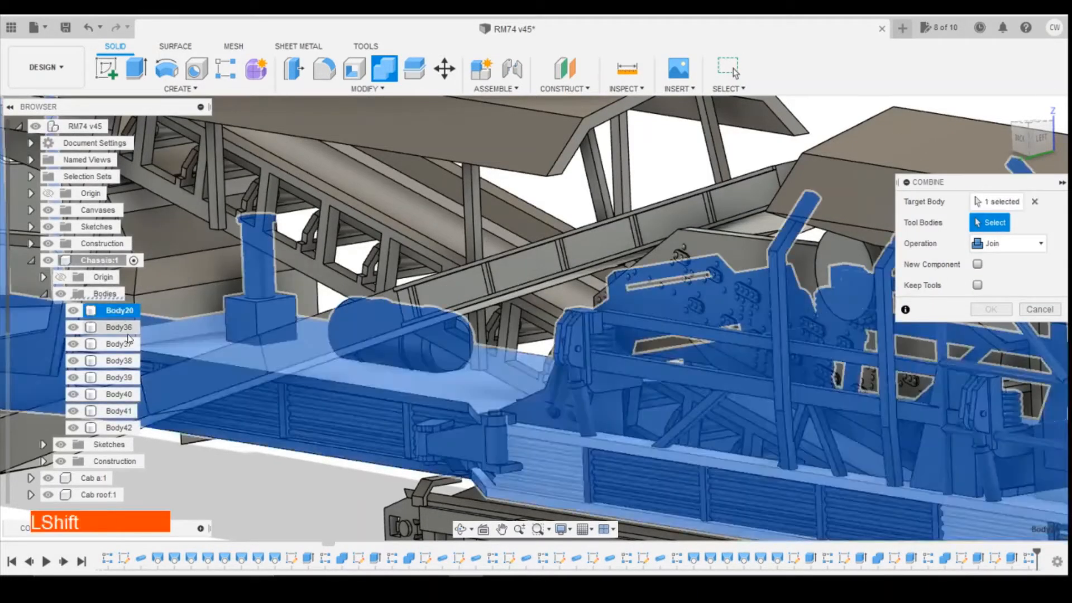
left_click(124, 327, "shift")
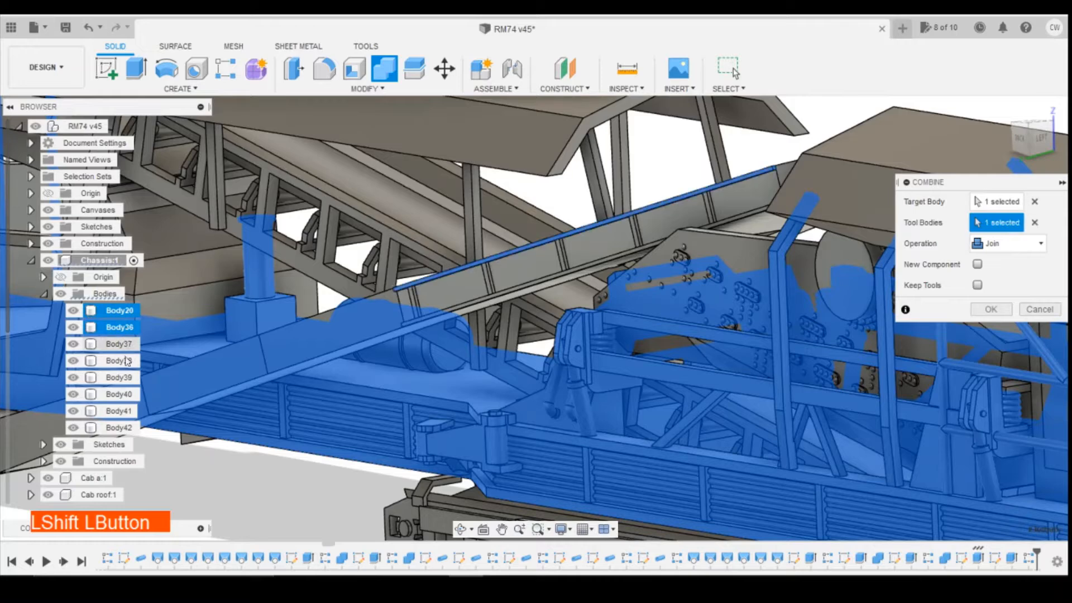
left_click(119, 429, "shift")
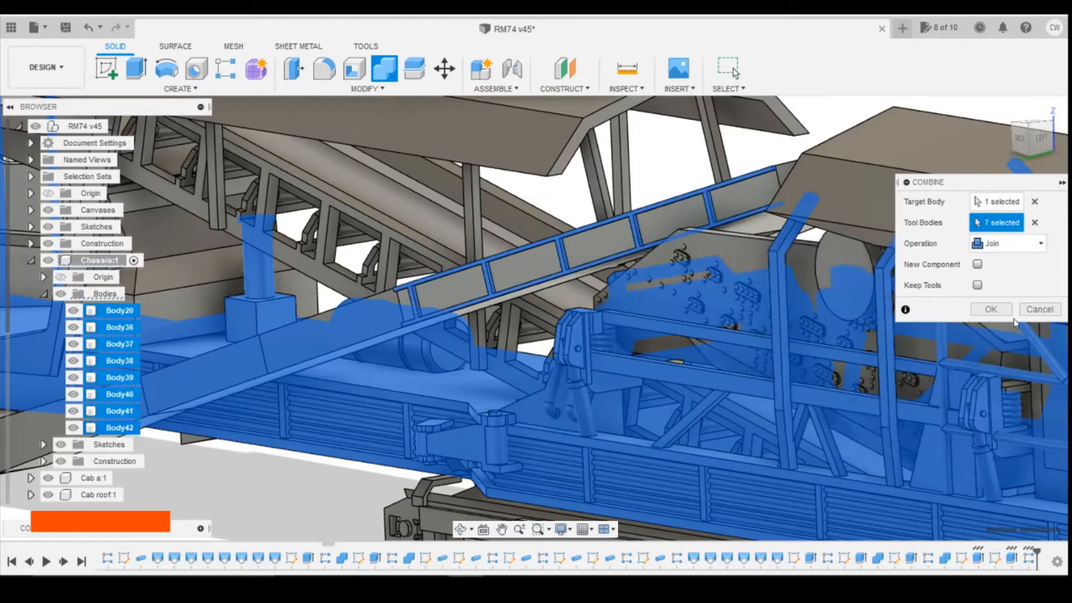
left_click(1004, 313)
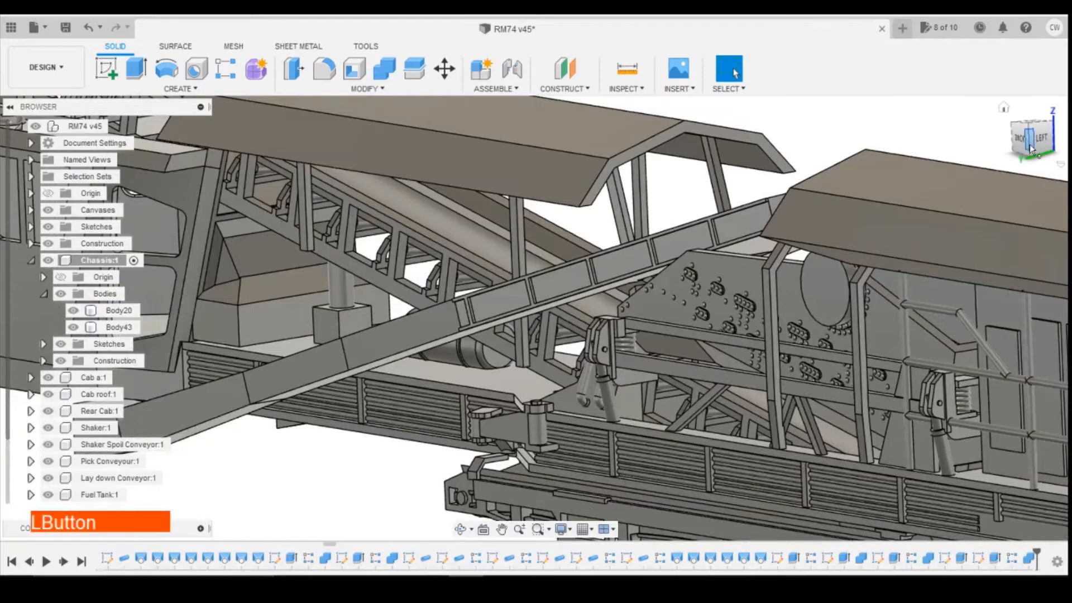
Browse the reference photos of the machine and examine the side details of the inclined conveyor's lower sections
left_click_drag(1031, 149, 1056, 129)
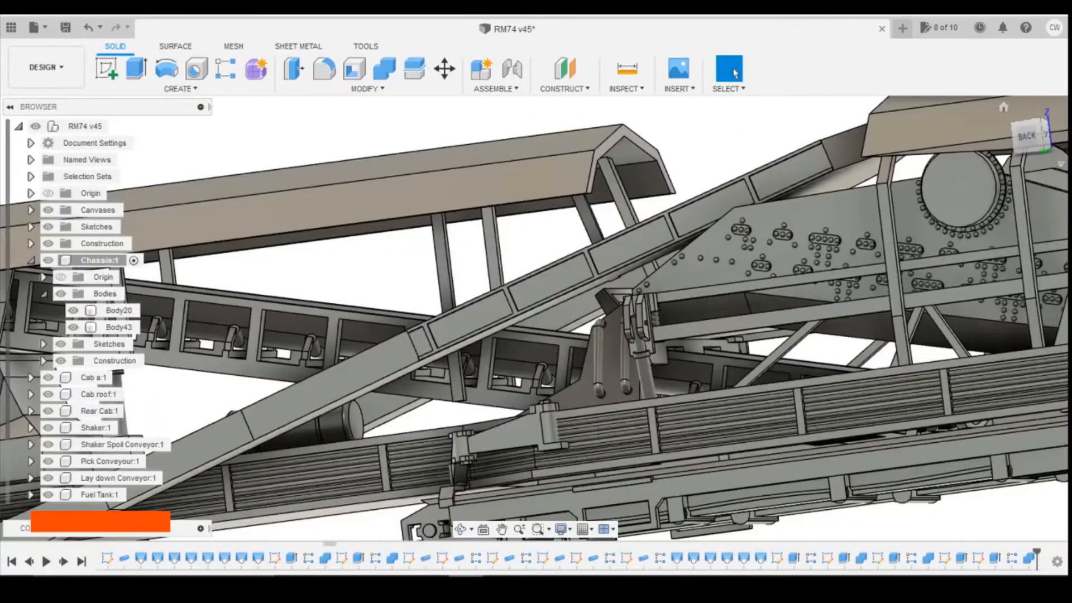
left_click(395, 584)
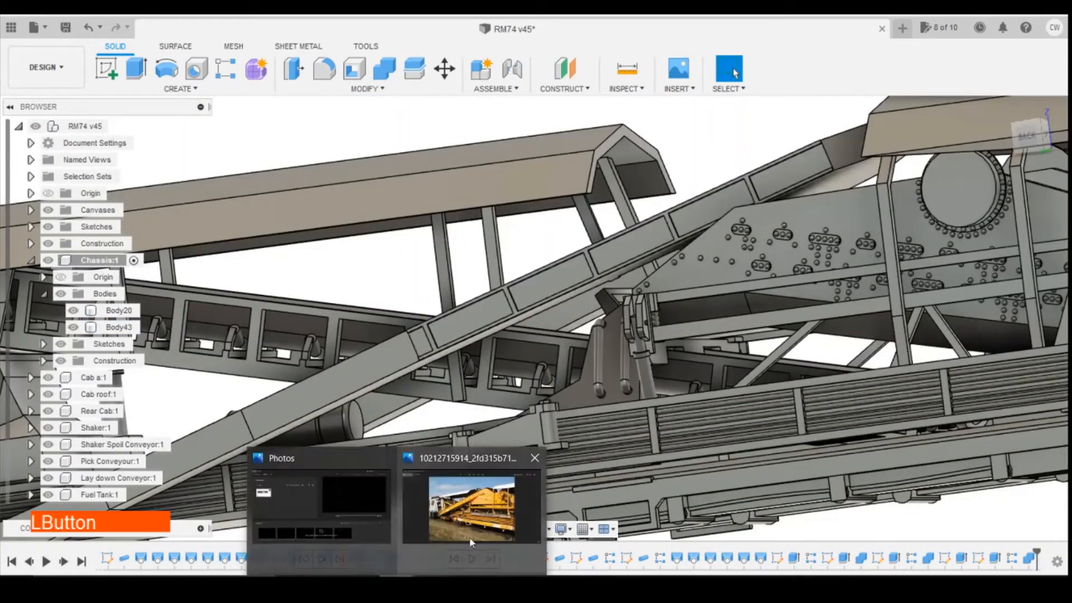
left_click(470, 537)
left_click(1058, 305)
left_click(1064, 301)
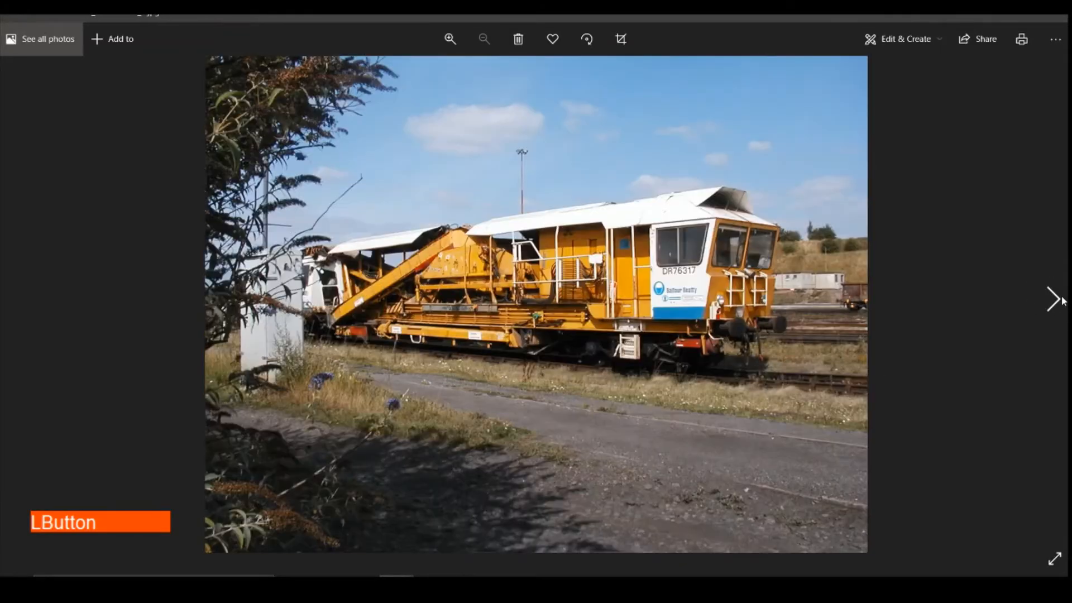
left_click(1064, 301)
left_click(1064, 301)
left_click(1064, 301)
left_click(1063, 301)
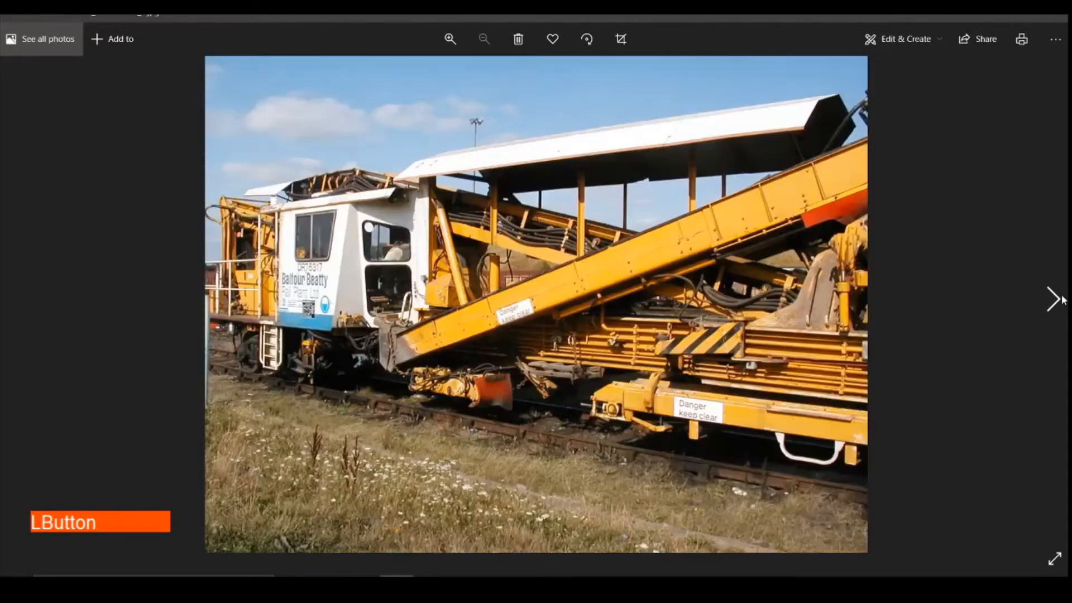
left_click(1064, 300)
left_click(1064, 300)
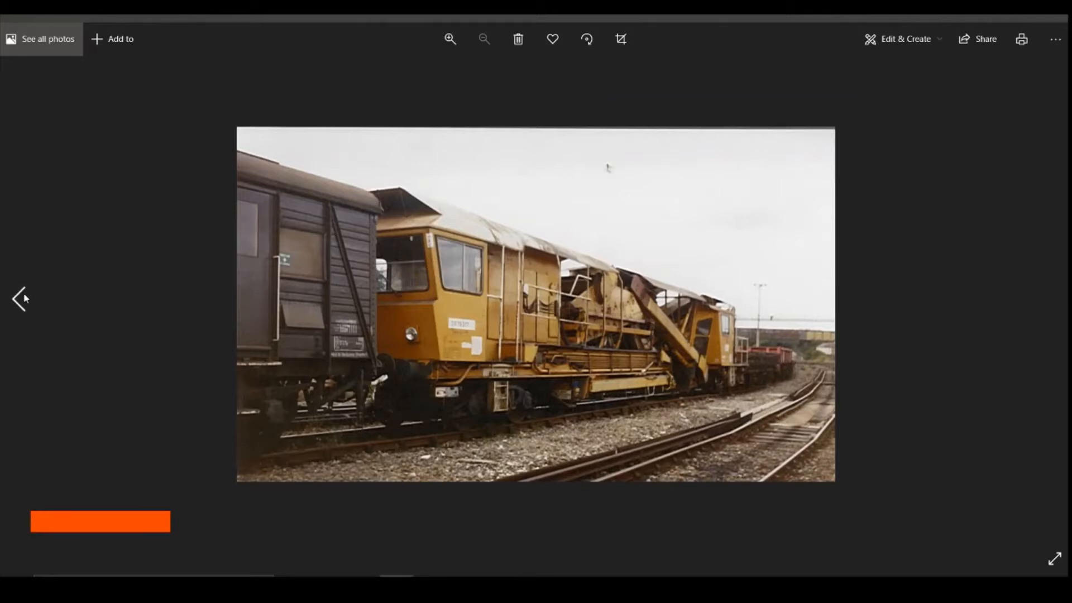
left_click(21, 298)
left_click(21, 299)
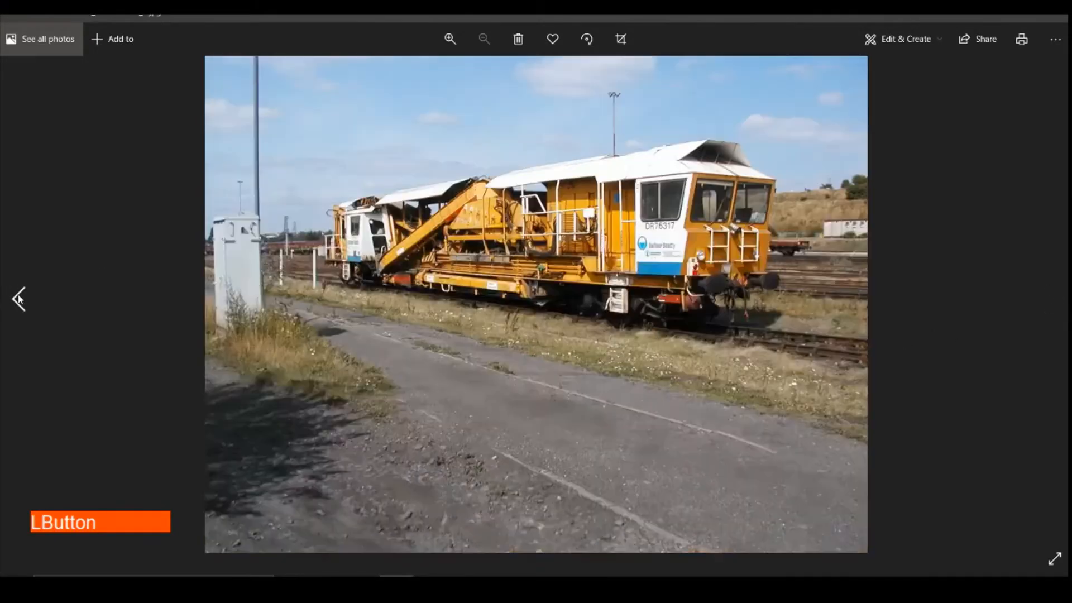
left_click(19, 299)
left_click(20, 299)
left_click(19, 299)
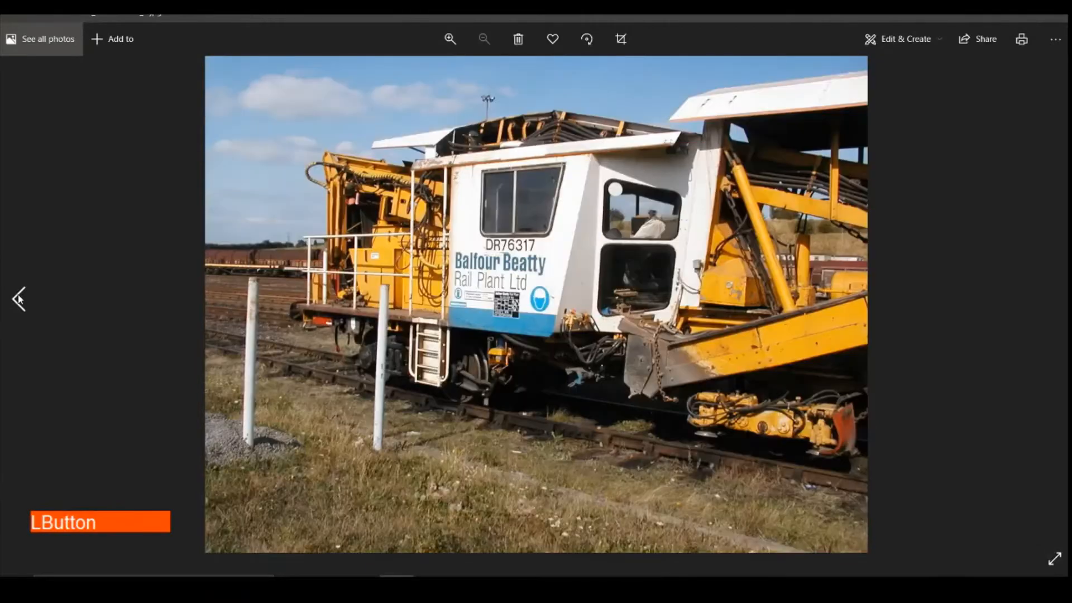
left_click(20, 299)
left_click(20, 299)
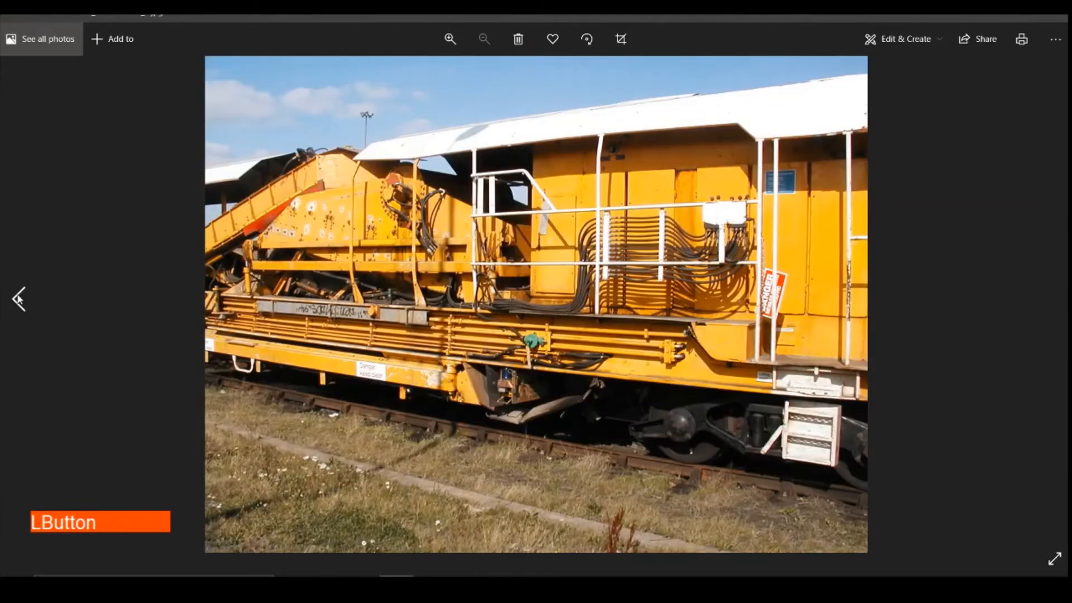
left_click(20, 299)
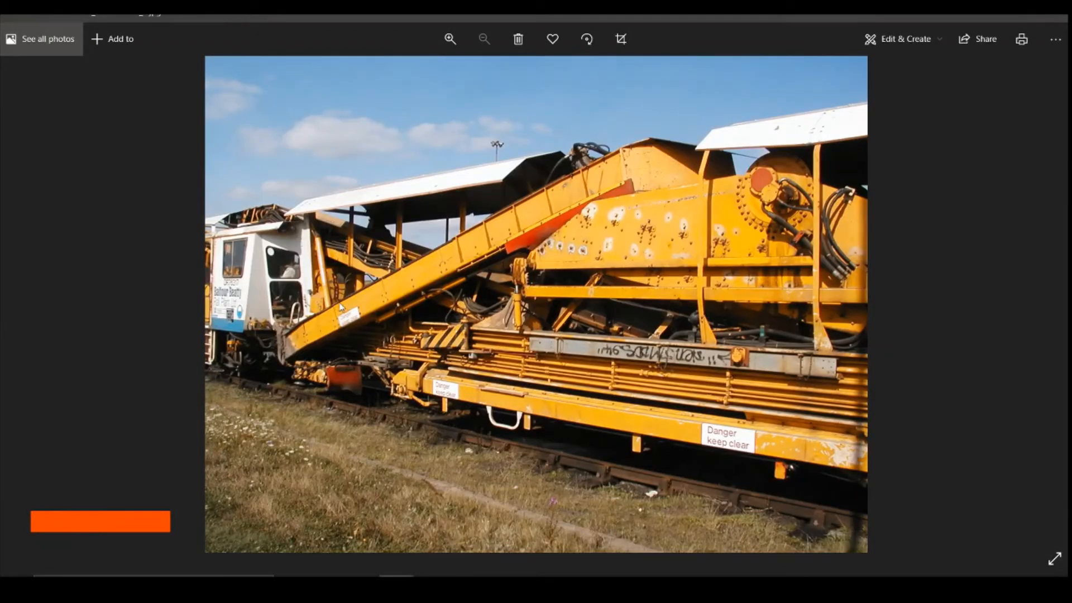
left_click(21, 300)
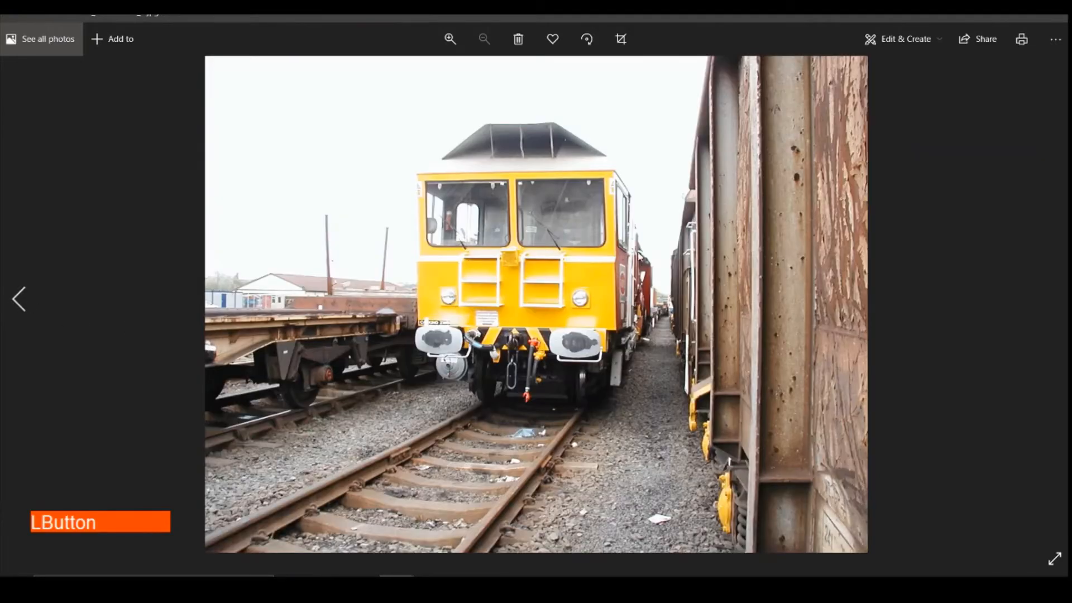
left_click(1053, 299)
left_click(1053, 300)
left_click(1055, 299)
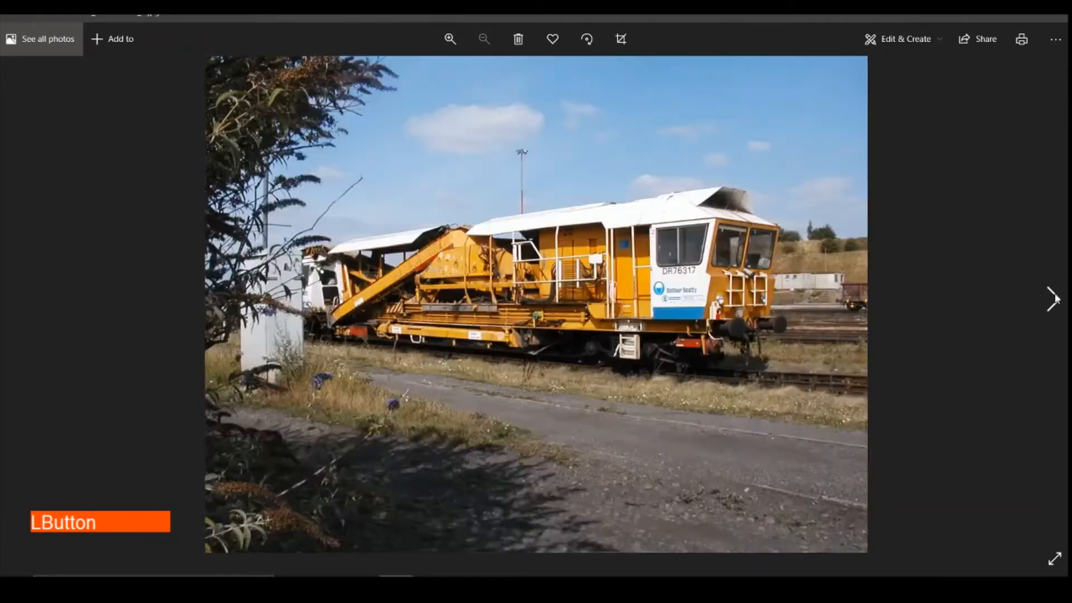
left_click(1055, 298)
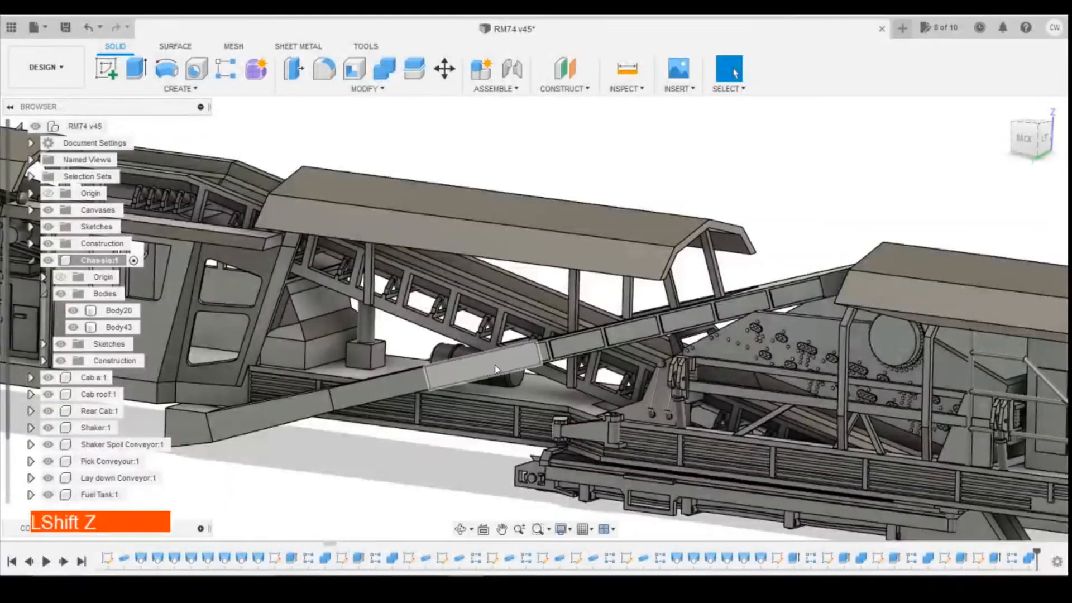
left_click(397, 576)
left_click(472, 509)
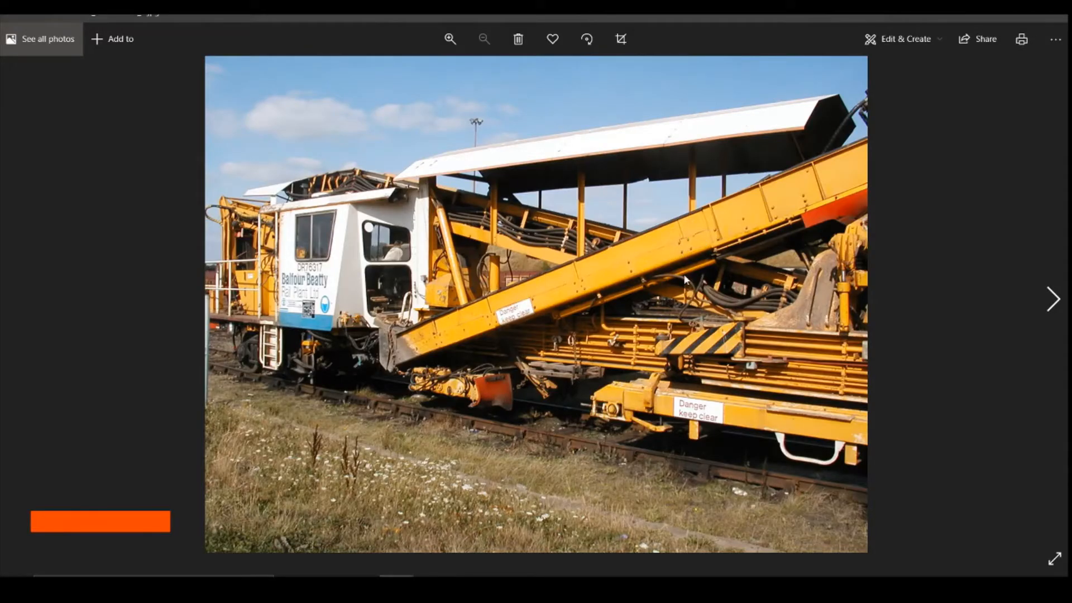
left_click(466, 576)
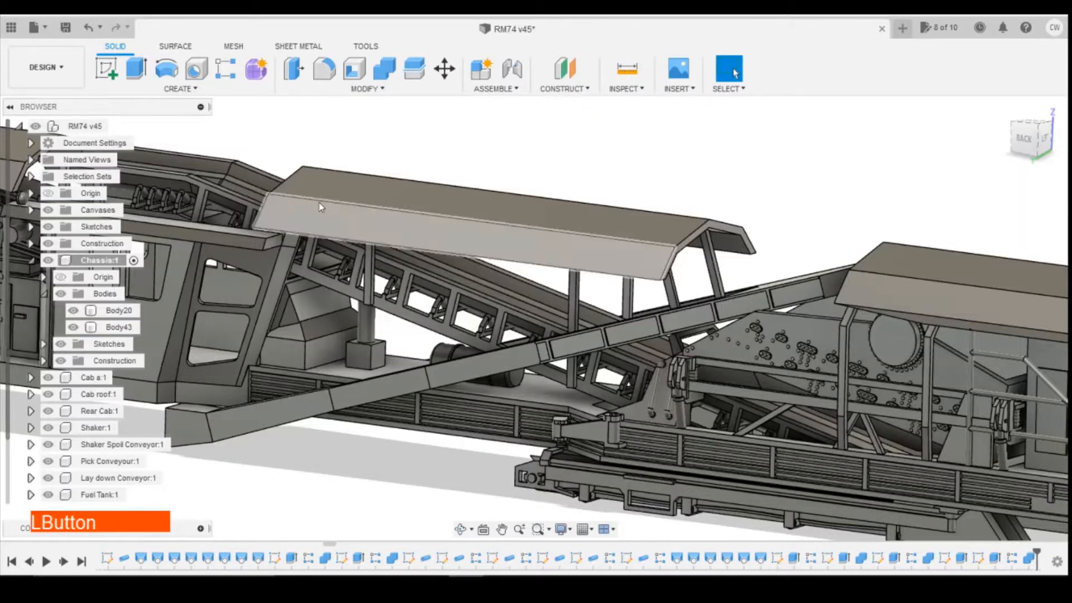
Start a sketch on the plain conveyor side section below the ribbed part and draw a line across it near its upper end
left_click(118, 68)
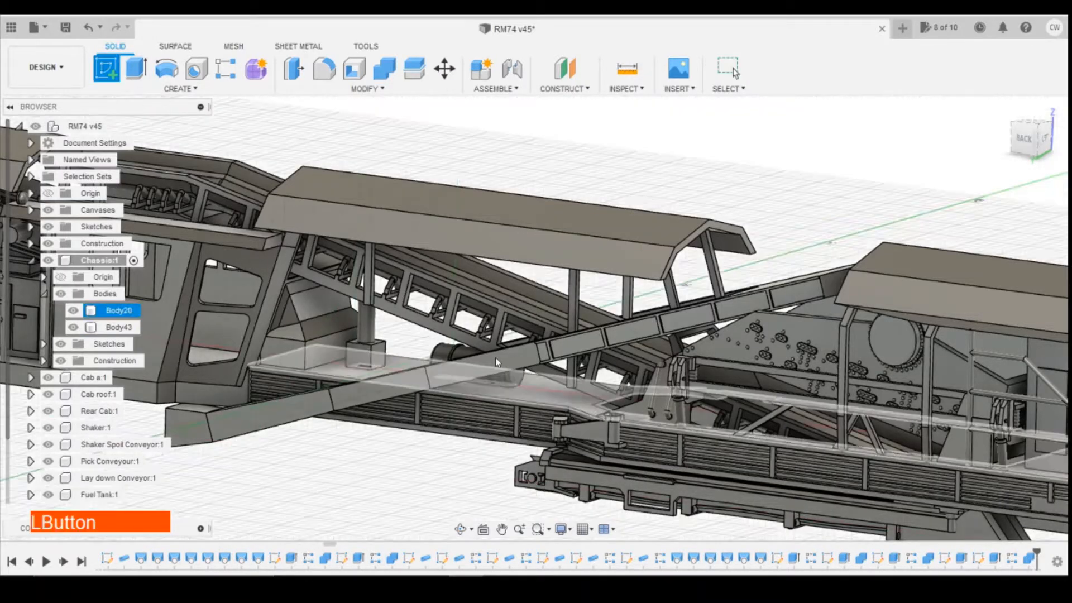
left_click(505, 384)
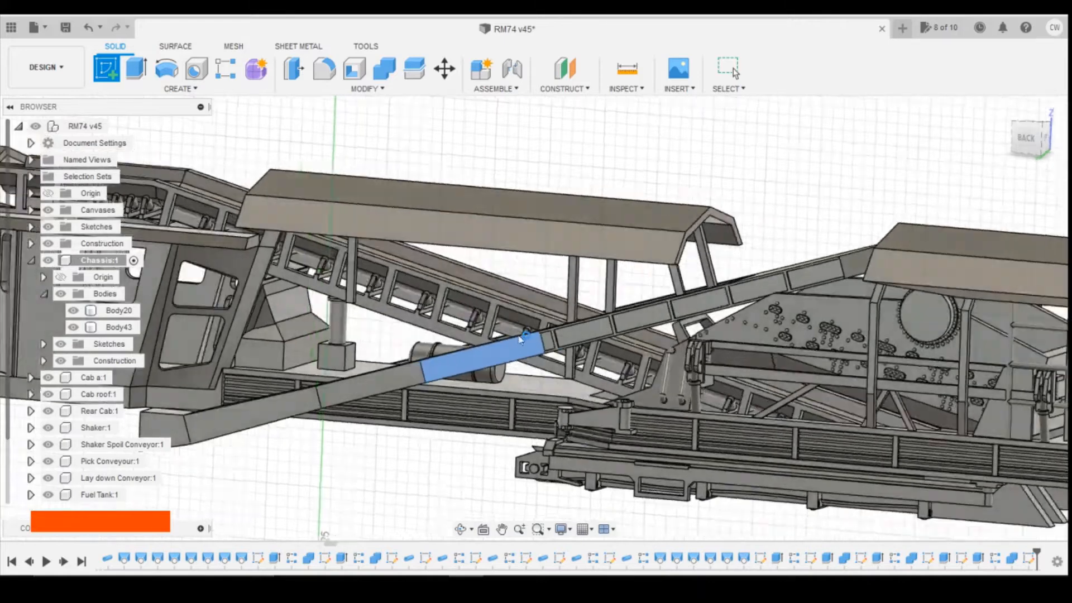
left_click(166, 68)
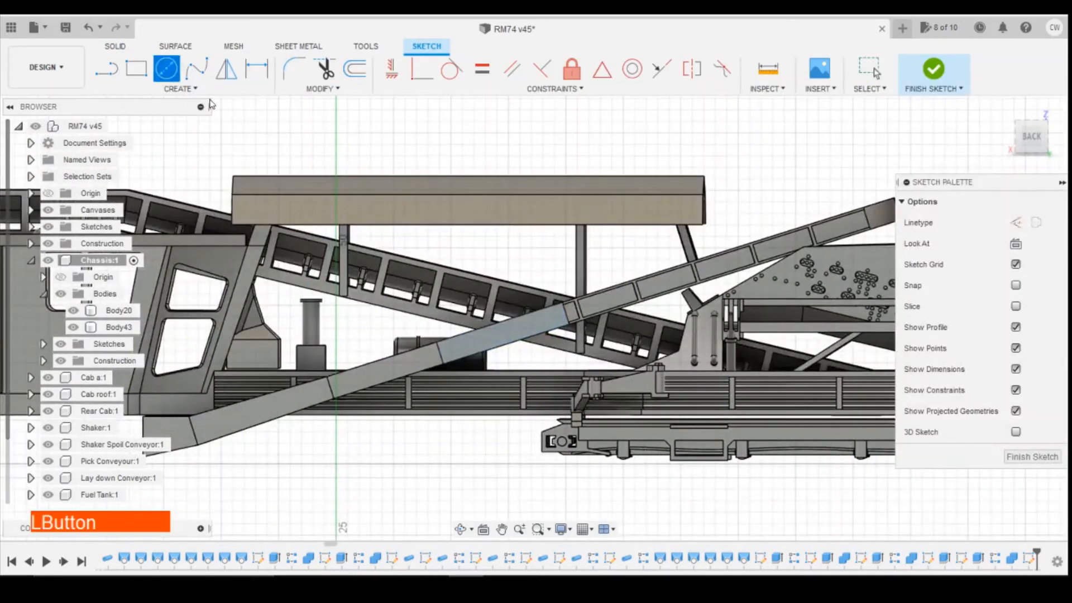
scroll(600, 338, "up", 5)
scroll(598, 336, "up", 2)
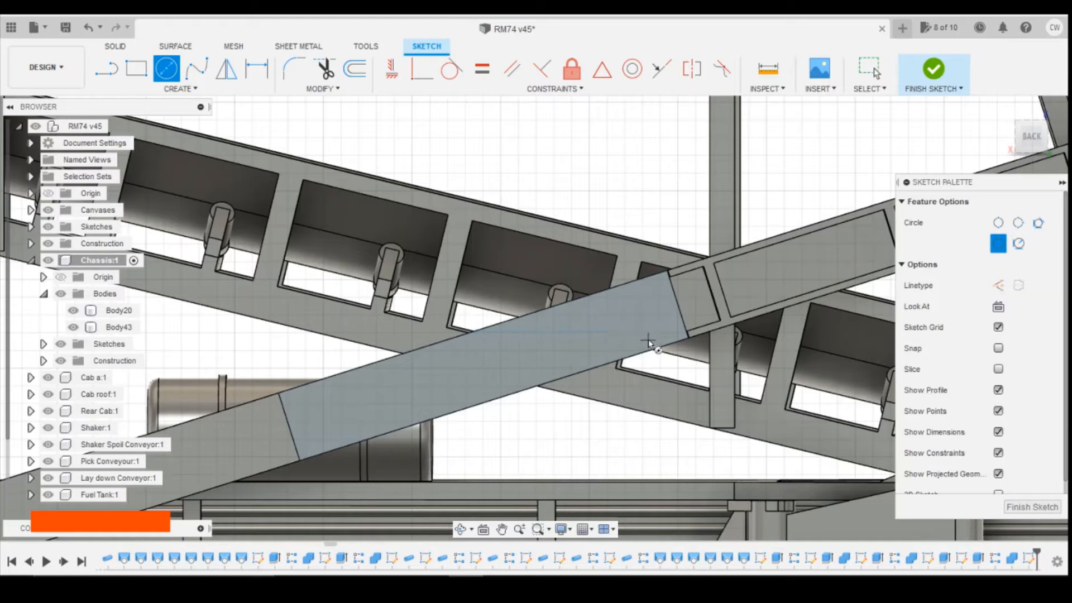
left_click(106, 68)
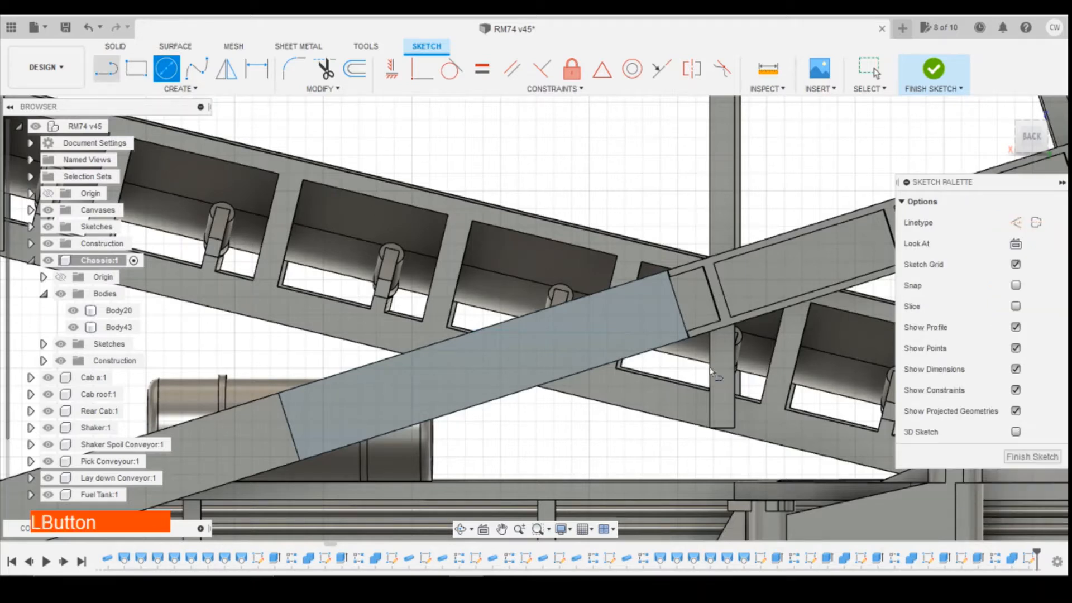
left_click(645, 353)
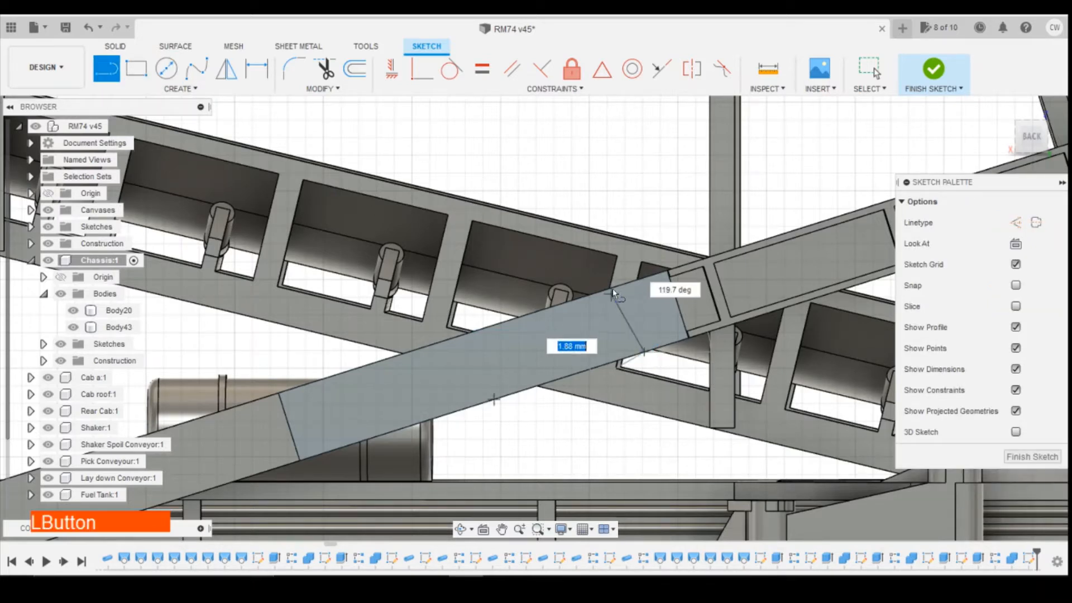
left_click(621, 284)
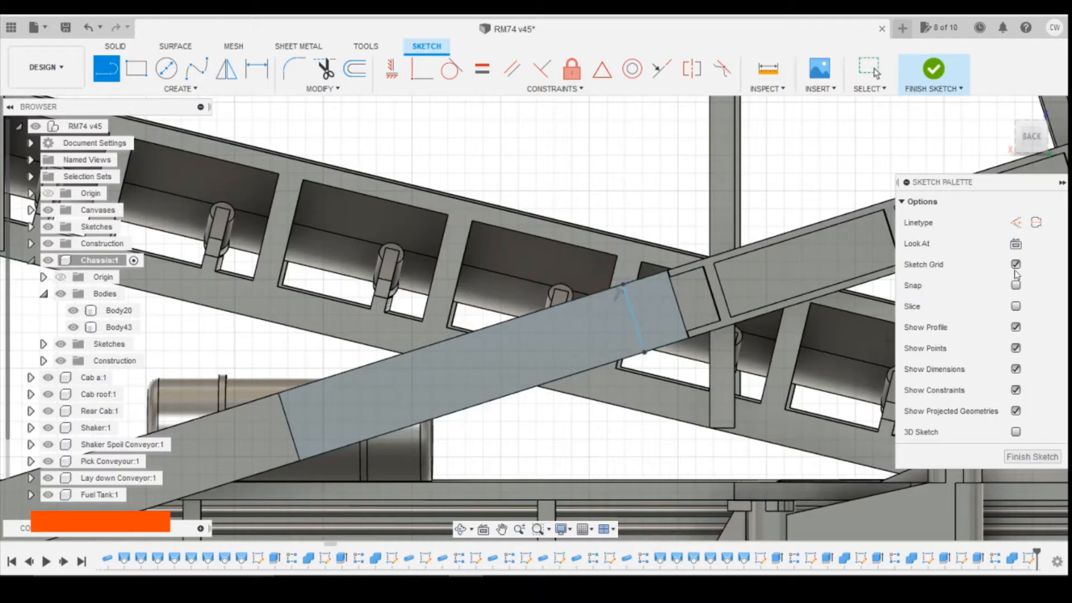
Convert the line across the conveyor section to construction geometry
left_click(1016, 224)
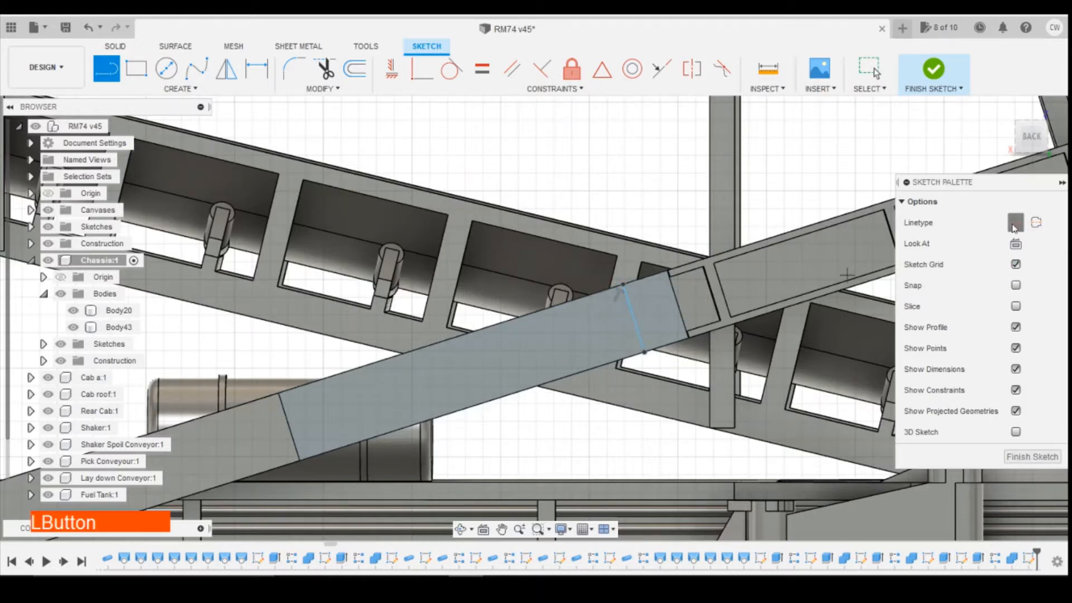
left_click(635, 322)
key("Escape")
left_click(635, 323)
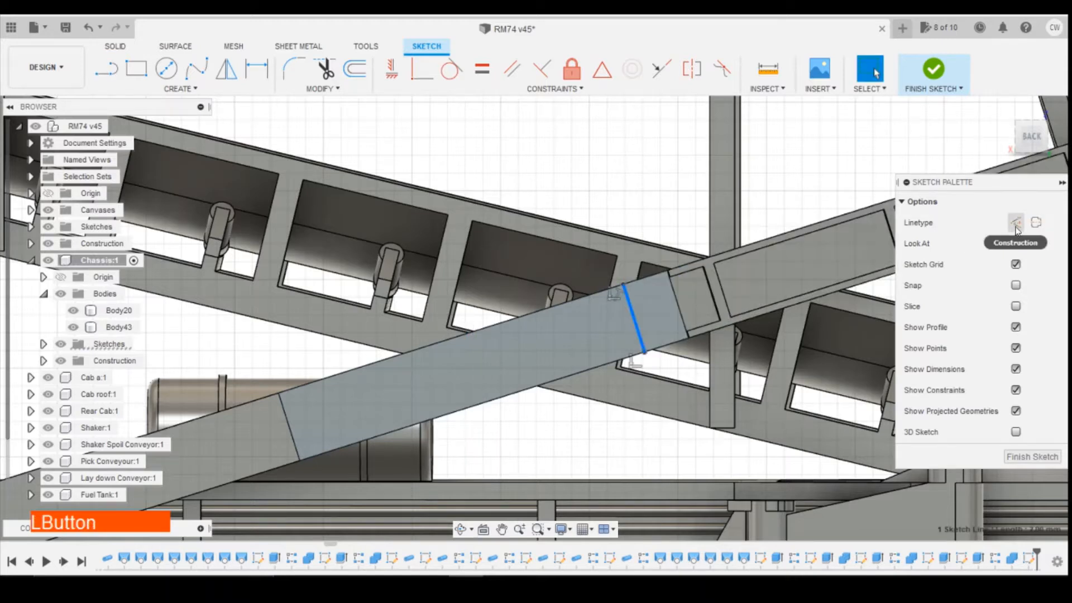
left_click(1036, 222)
Sketch a 0.3 mm diameter circle centred on the construction line near the section's lower edge
left_click(165, 68)
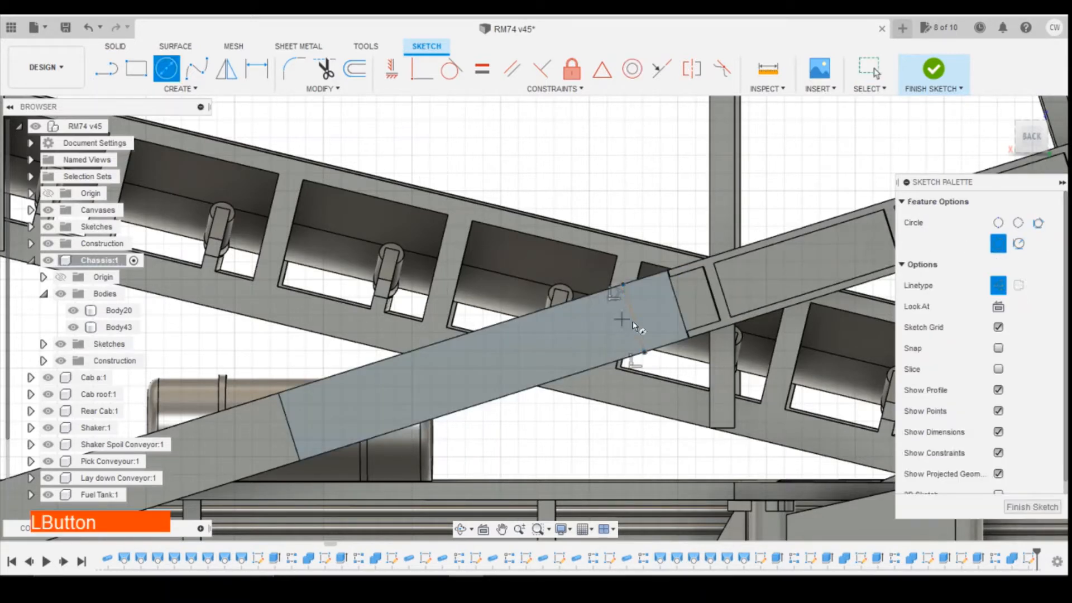
left_click(640, 338)
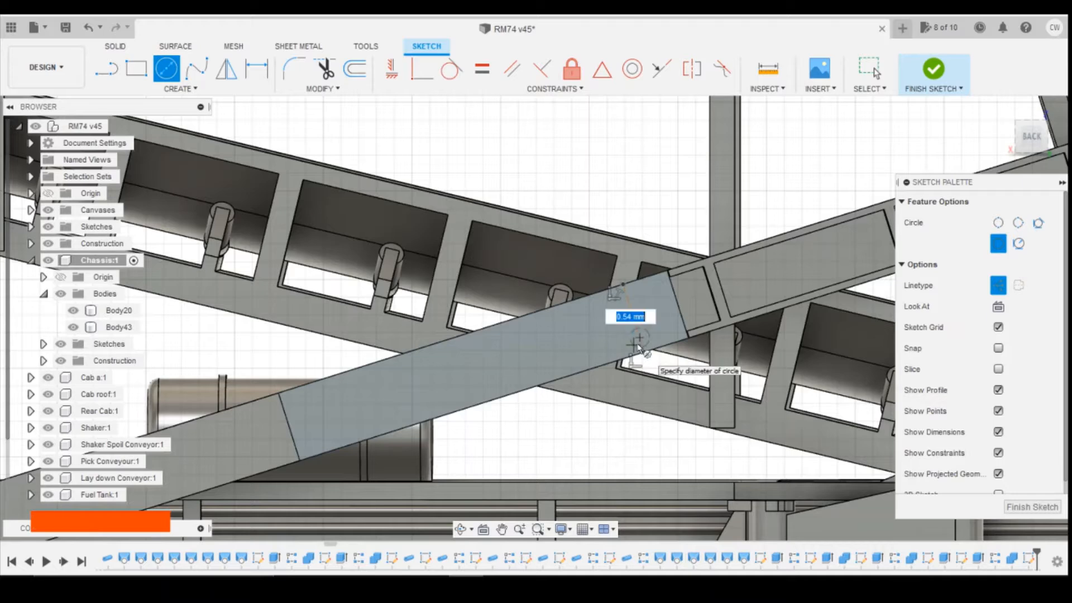
type("0.3")
key("Return")
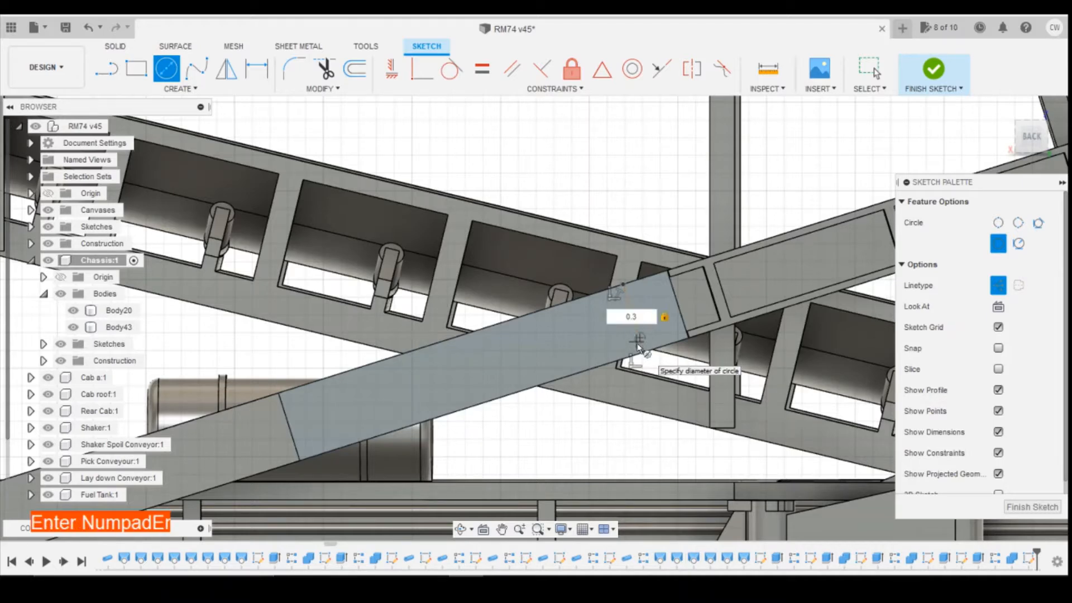
key("Escape")
Change the 0.3 mm circle from construction to normal geometry
scroll(639, 329, "up", 5)
scroll(640, 313, "up", 3)
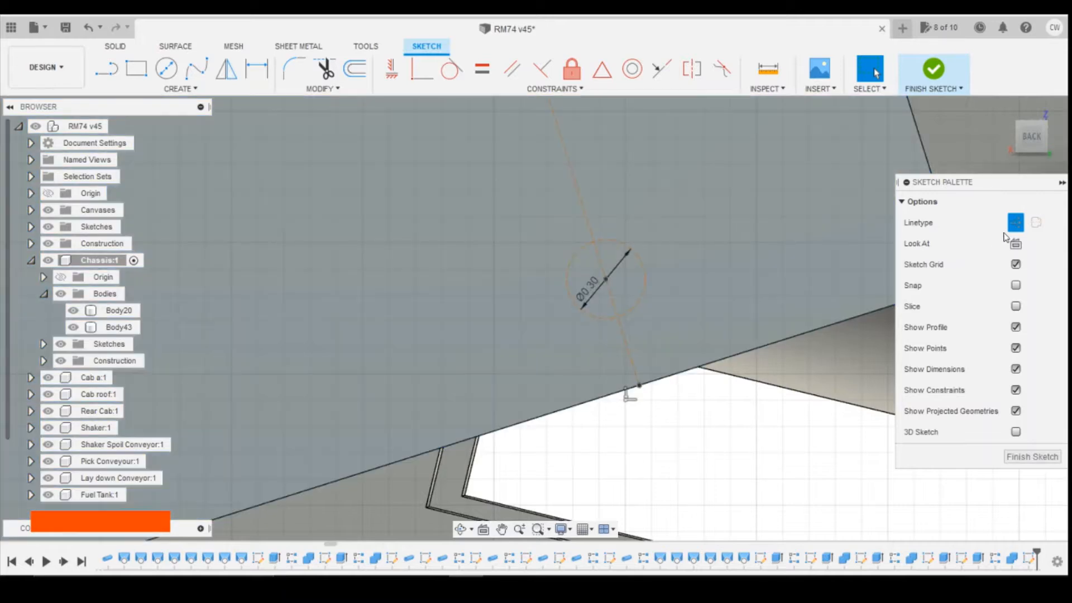
left_click(1018, 224)
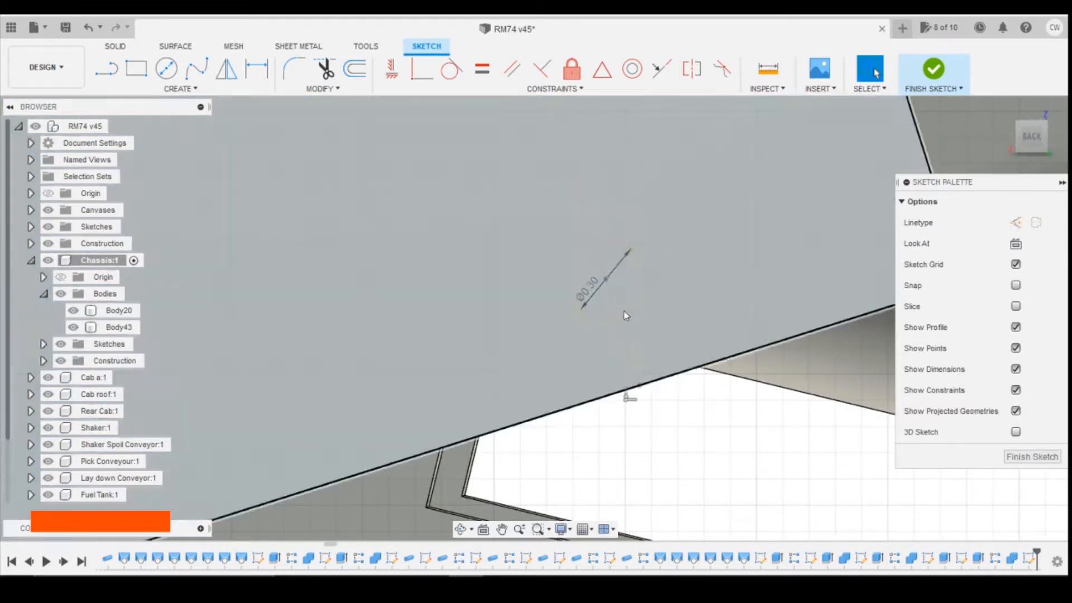
left_click(626, 317)
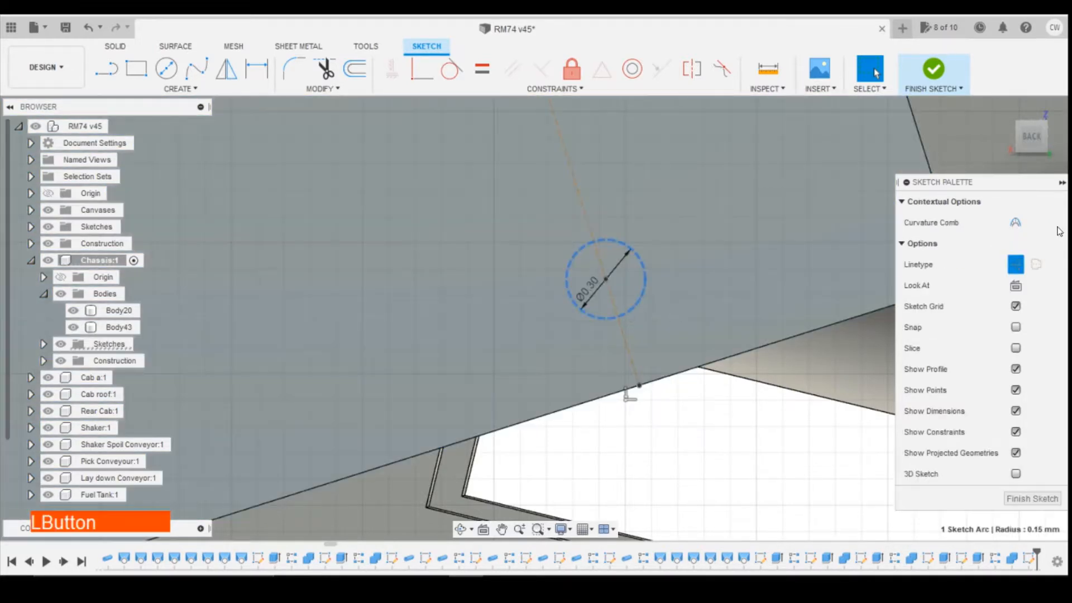
left_click(1017, 262)
Extrude the circle profile 0.1 mm outward from the conveyor side as a new body
left_click(625, 286)
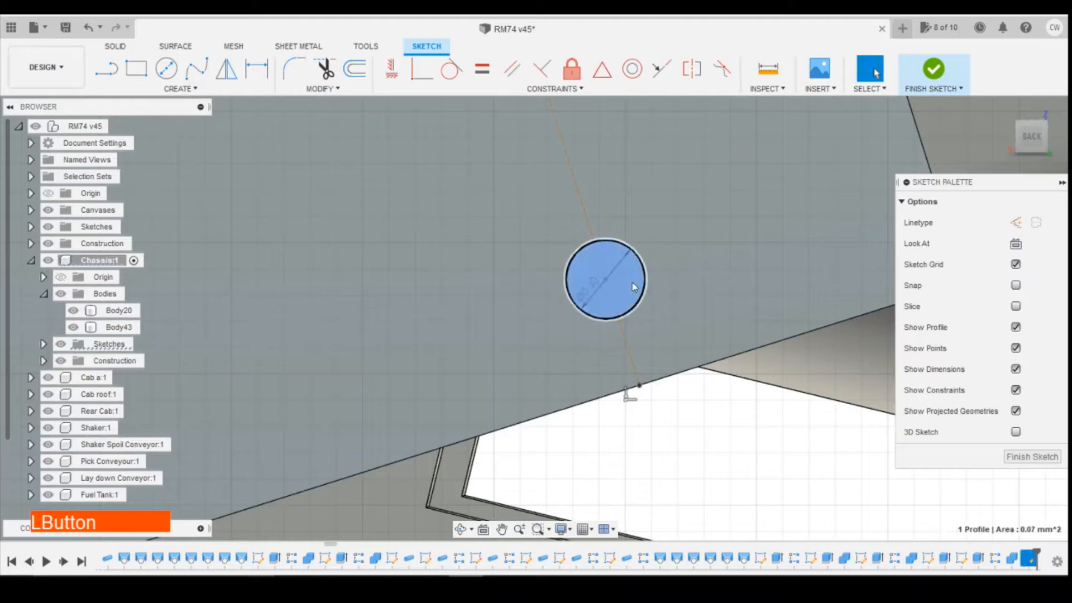
right_click(634, 286)
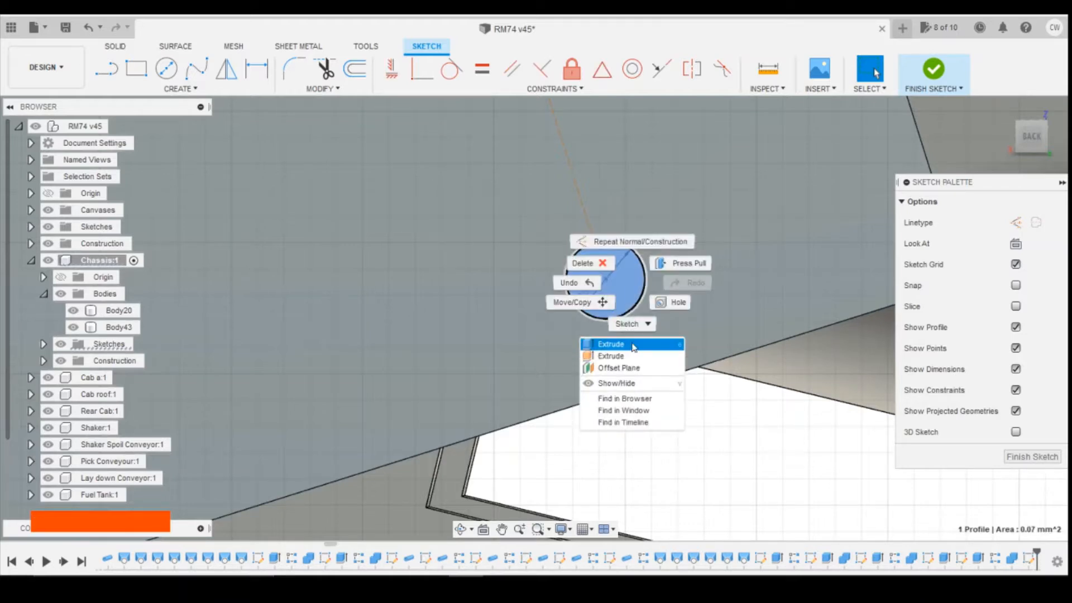
left_click(635, 347)
type("0")
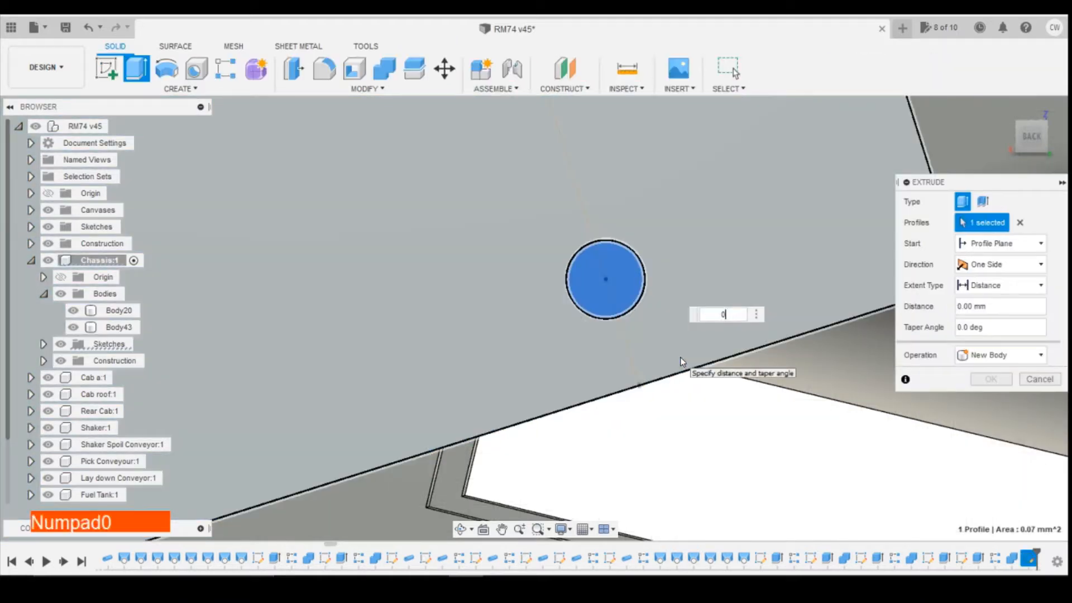
type(".1")
key("Return")
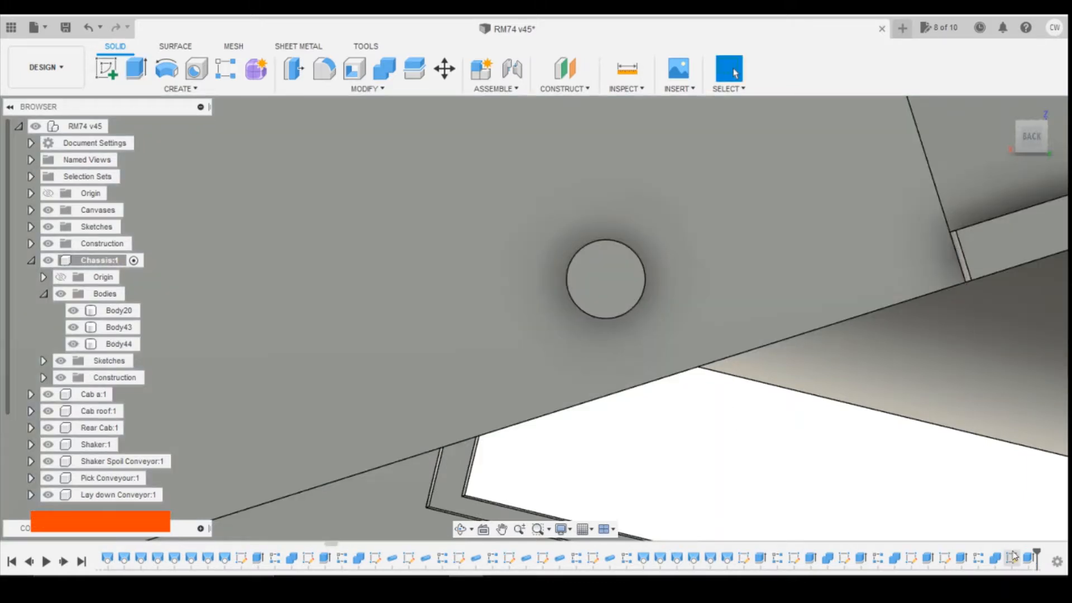
Edit the circle's sketch and dimension the construction line's lower endpoint 1.3 mm from the section's lower corner beside the ribs
right_click(1013, 558)
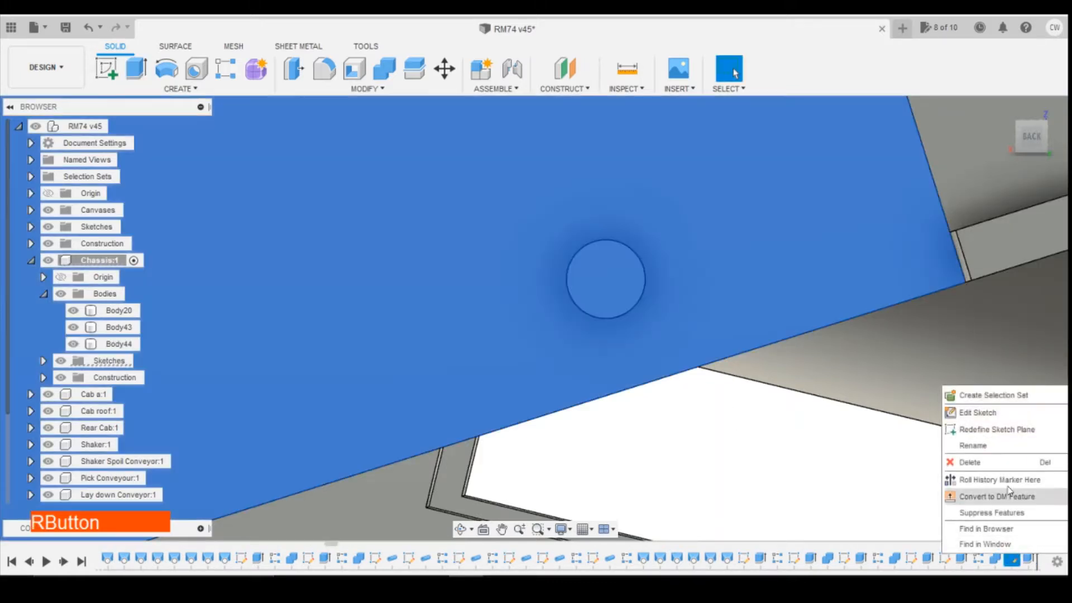
left_click(977, 413)
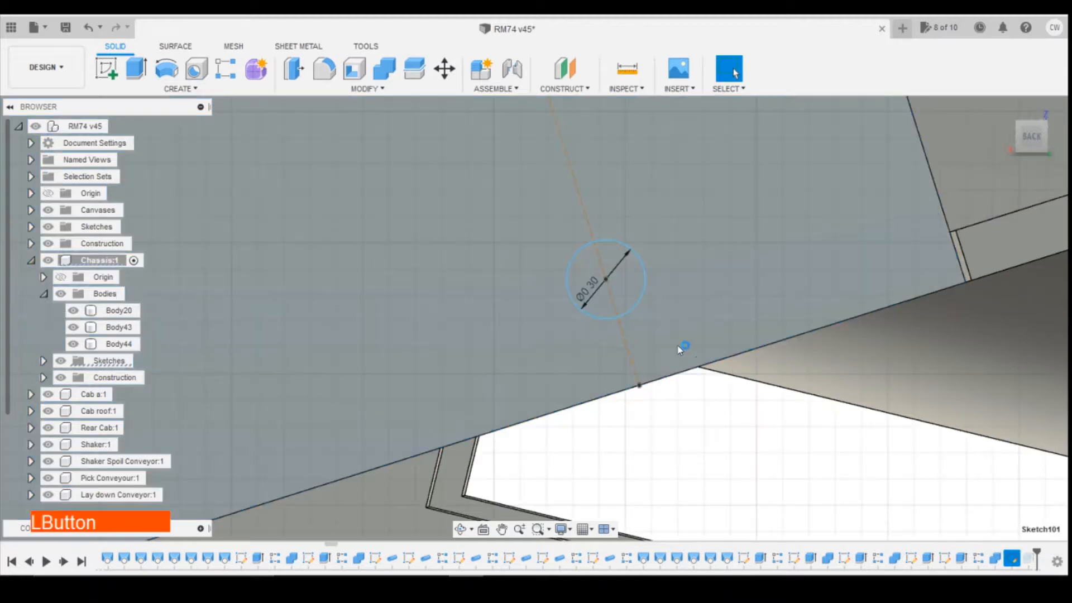
left_click(641, 386)
scroll(354, 366, "down", 3)
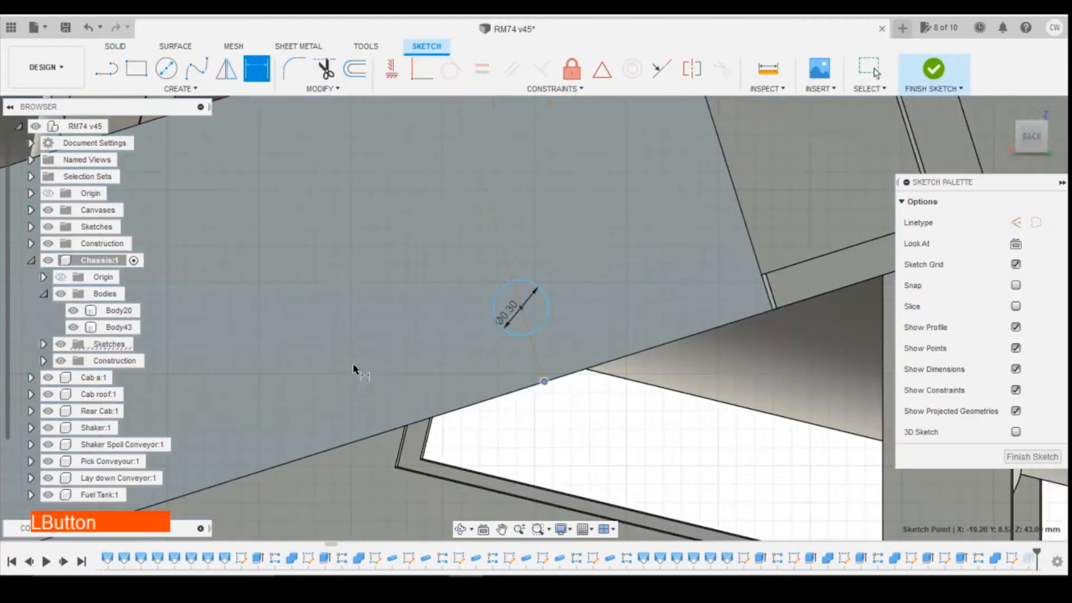
left_click(773, 310)
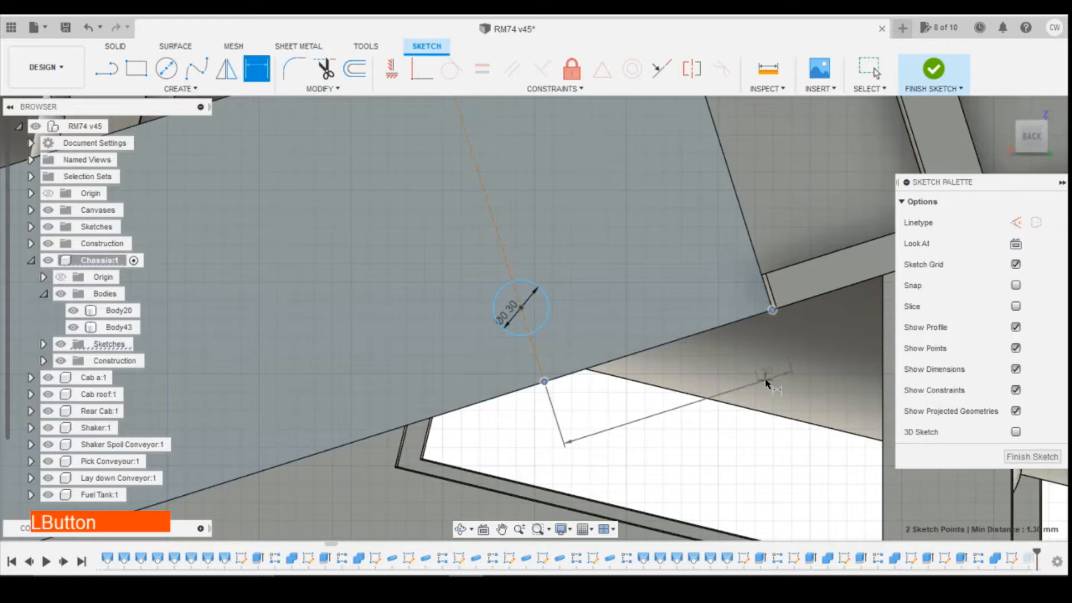
left_click(849, 391)
type("1.3")
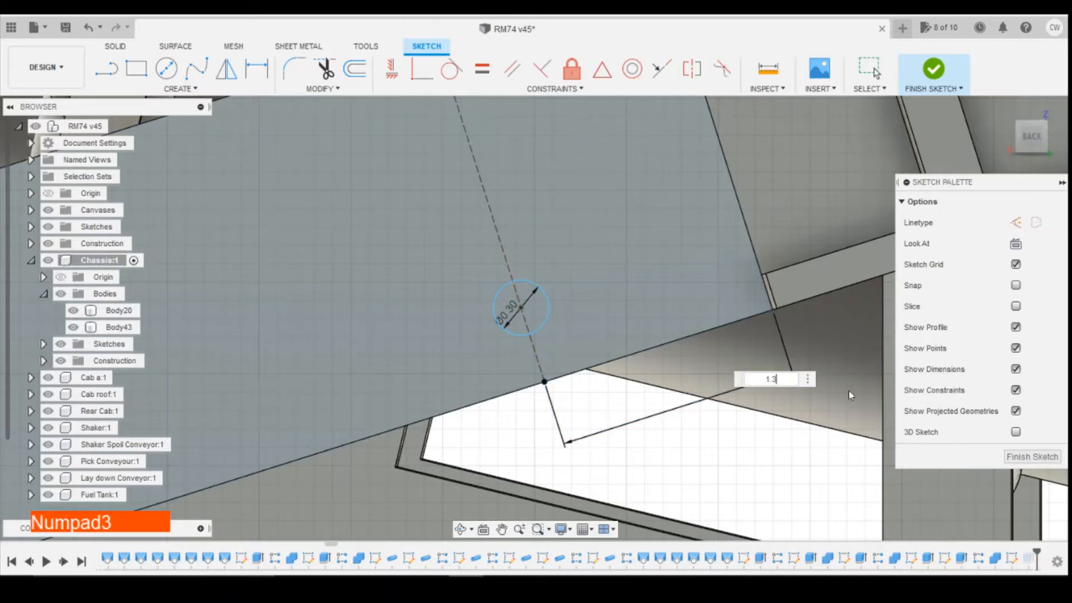
key("Return")
key("Return")
Try a vertical dimension between the circle's centre and the construction line's lower endpoint, and delete it
left_click(520, 336)
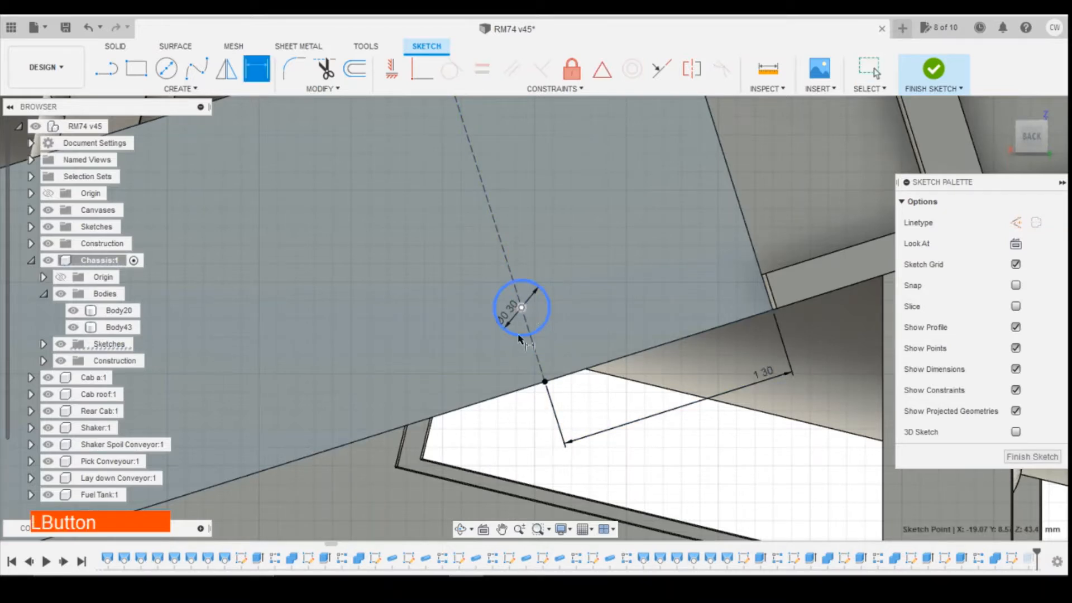
left_click(545, 382)
left_click(597, 323)
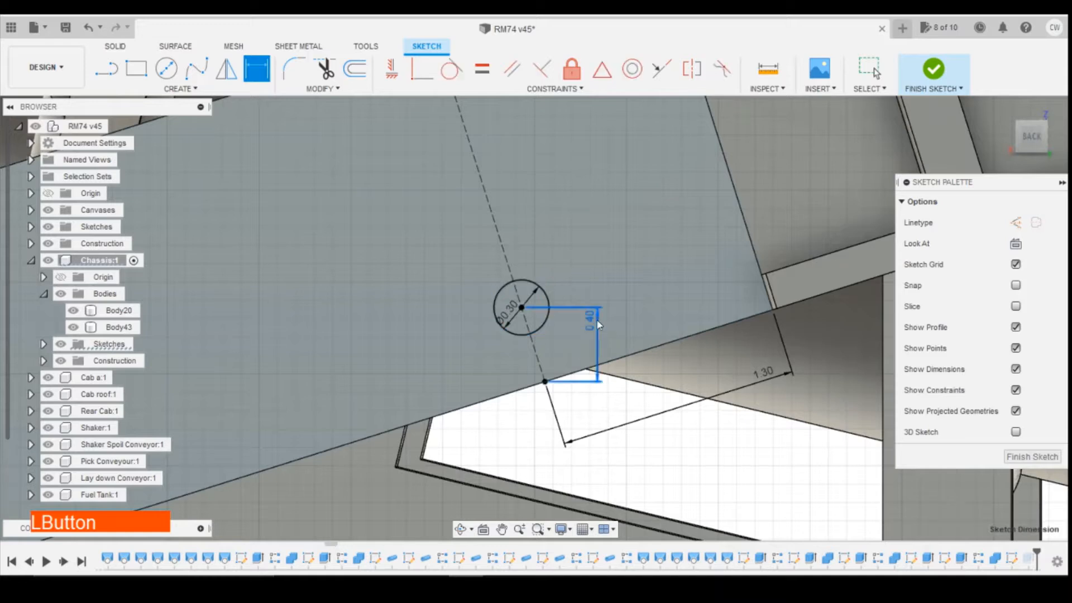
key("Escape")
left_click(597, 330)
key("Delete")
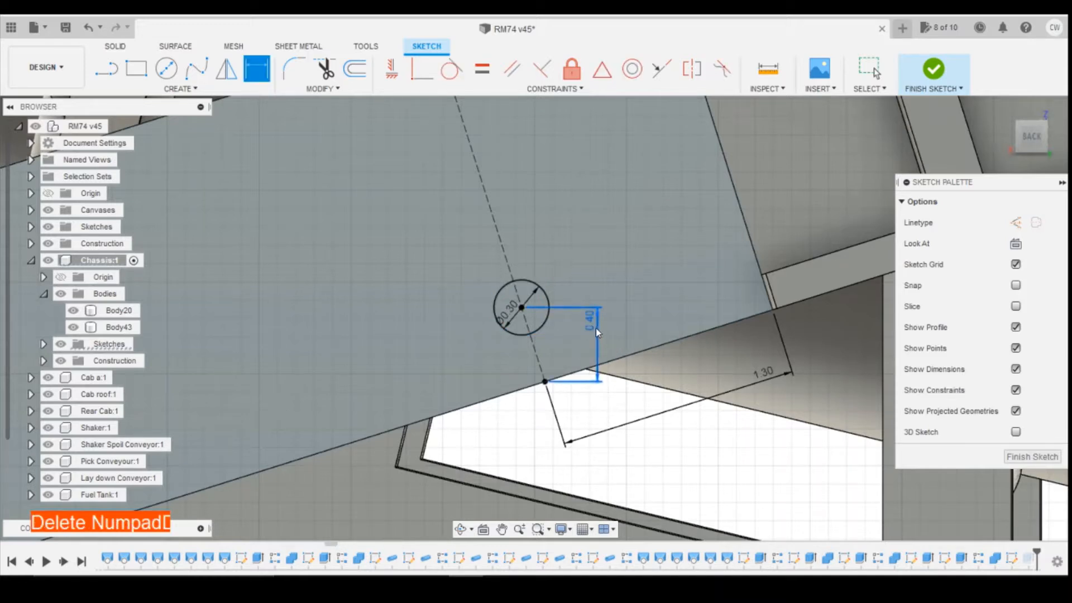
Dimension the circle's centre 0.3 mm from the lower endpoint along the construction line and finish the sketch
left_click(521, 308)
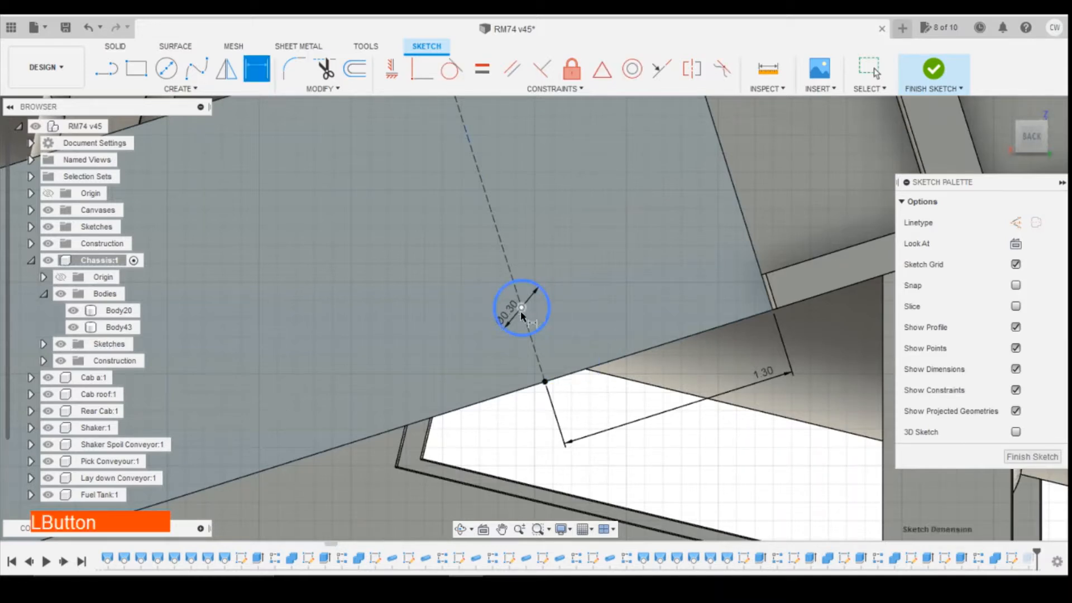
left_click(545, 381)
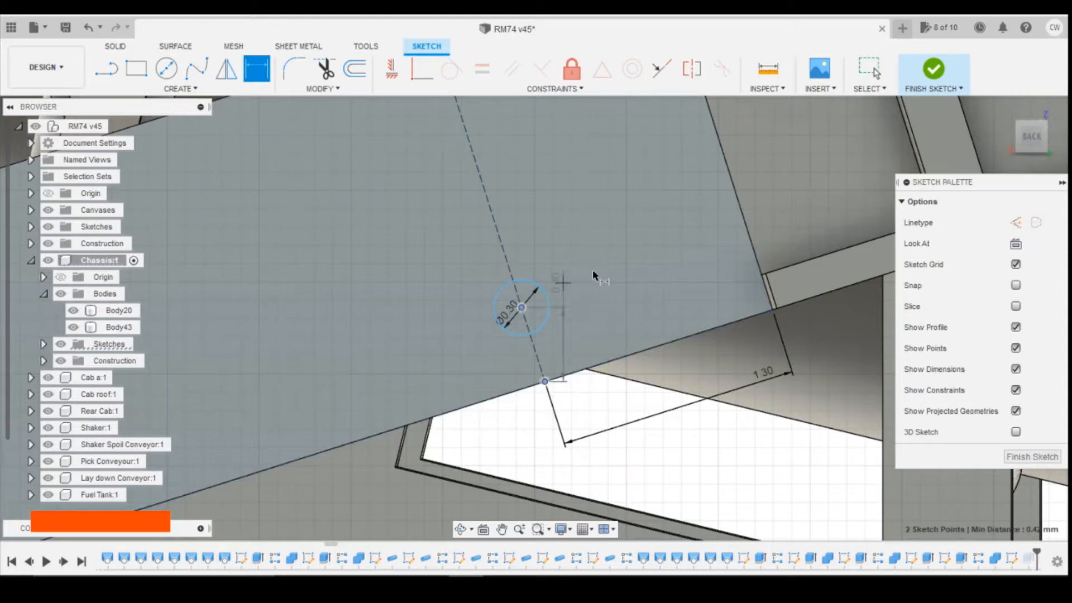
left_click(813, 286)
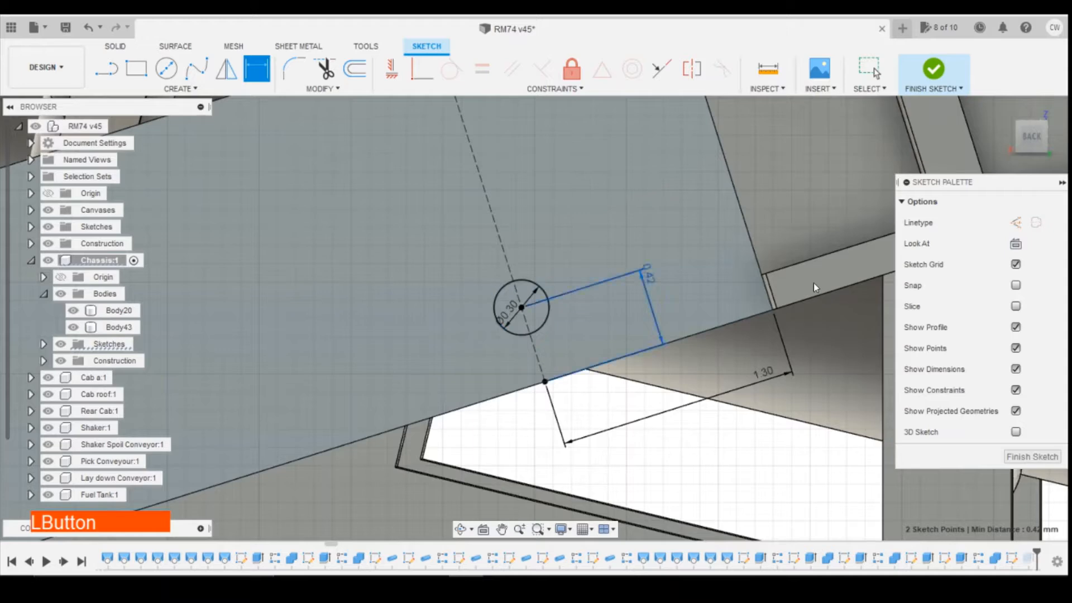
type("3")
key("Return")
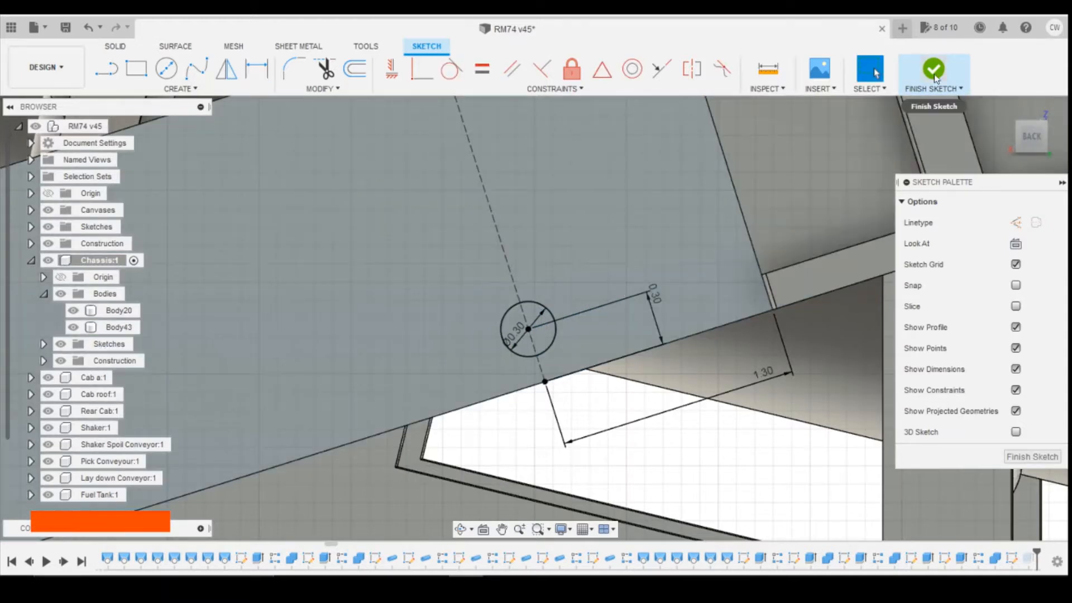
left_click(934, 69)
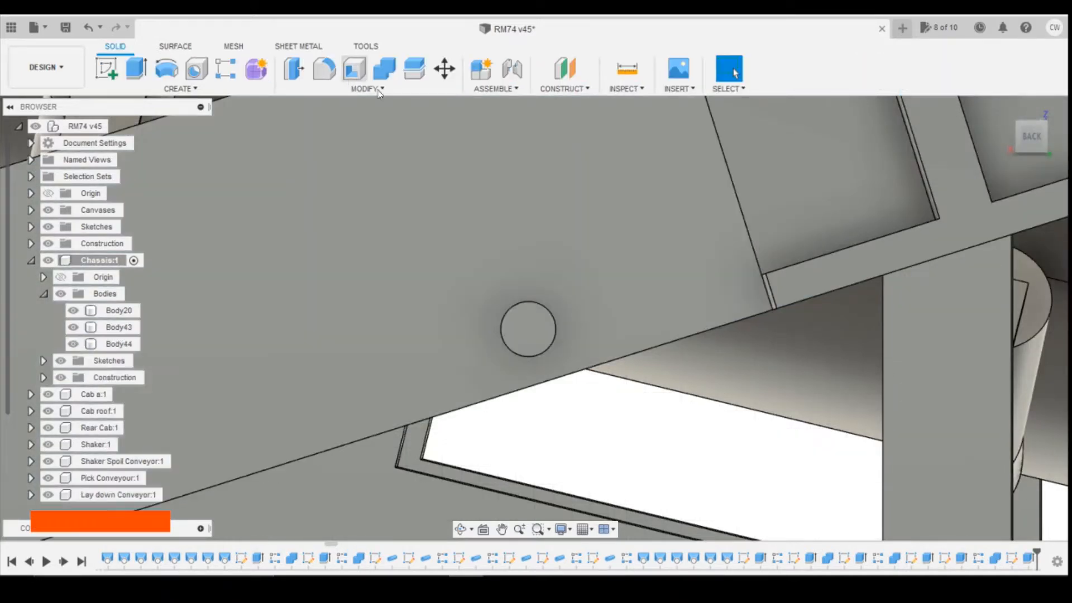
Fillet the outer edge of the small round stud with a 0.15 mm radius
key("f")
left_click(555, 339)
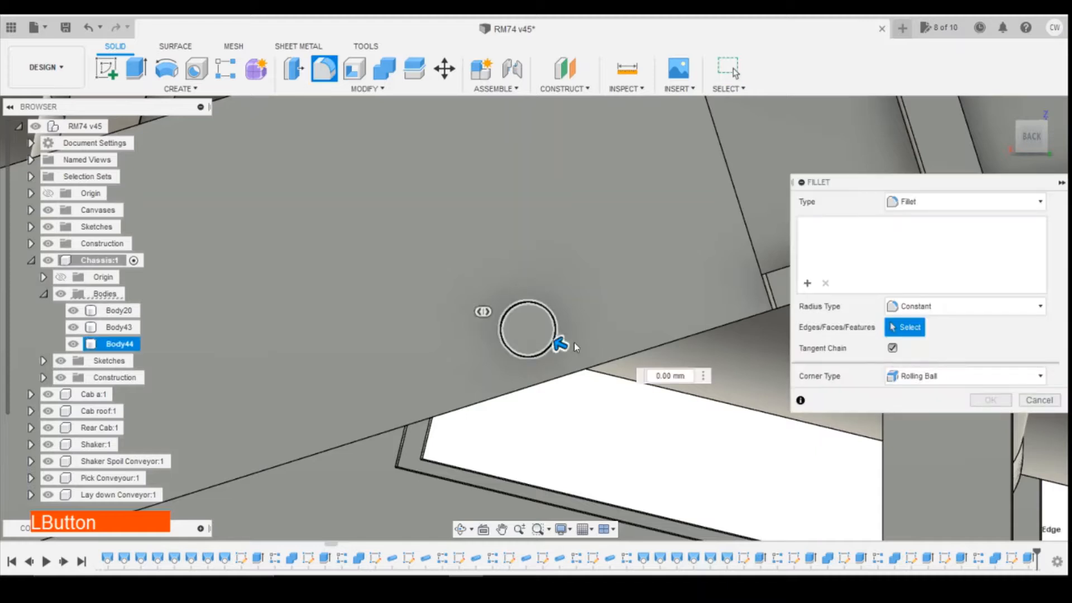
type("0.15")
key("Return")
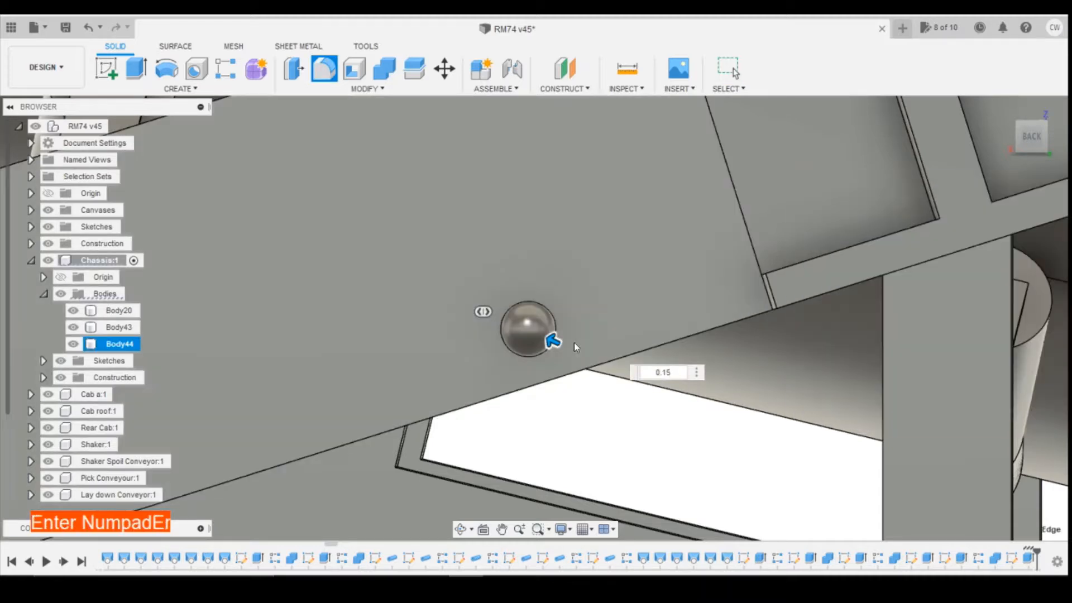
scroll(527, 235, "down", 3)
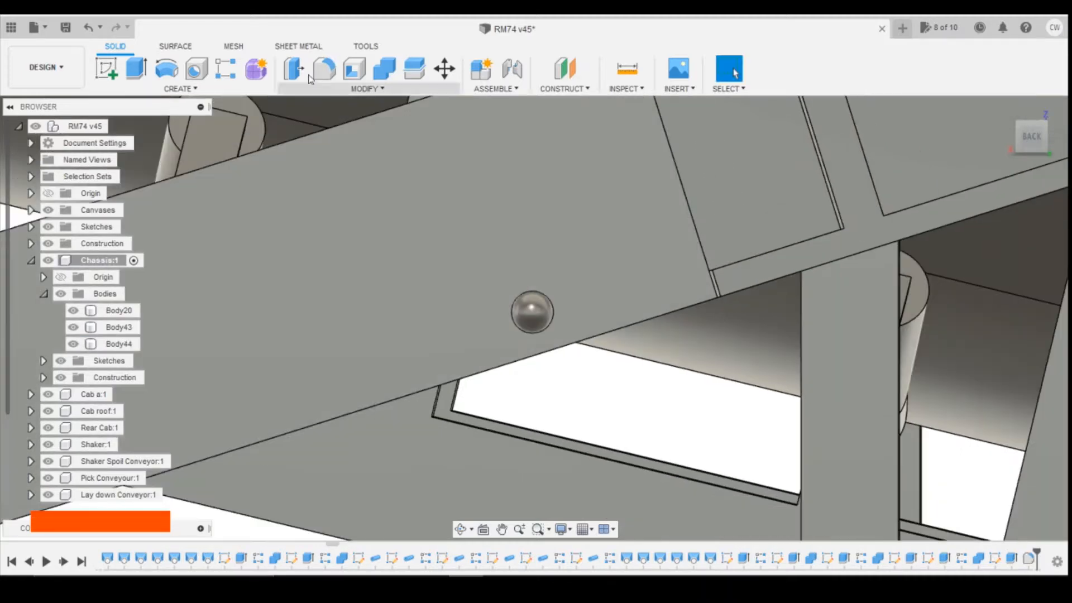
Start a rectangular pattern of the stud's extrusion and fillet, try the conveyor's lower edge as direction, and clear that direction
left_click(226, 68)
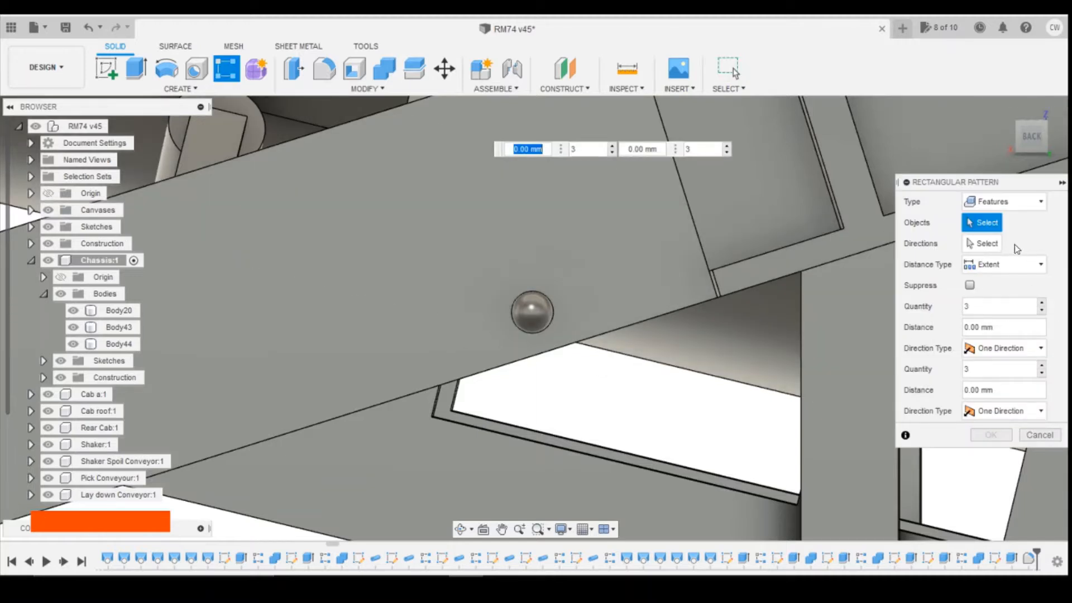
left_click(1029, 560, "shift")
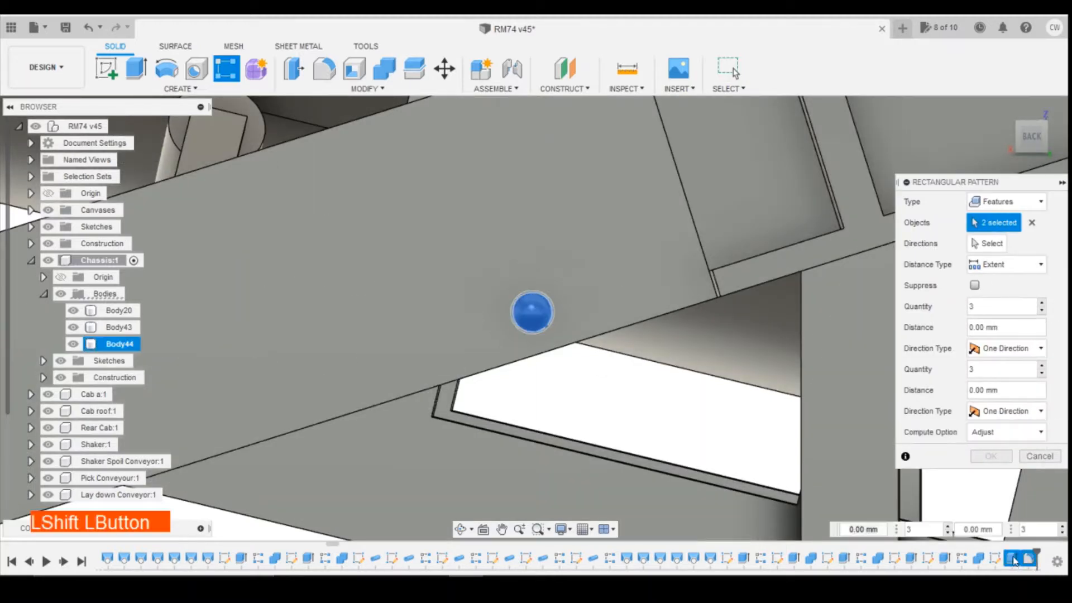
left_click(989, 246)
left_click(558, 349)
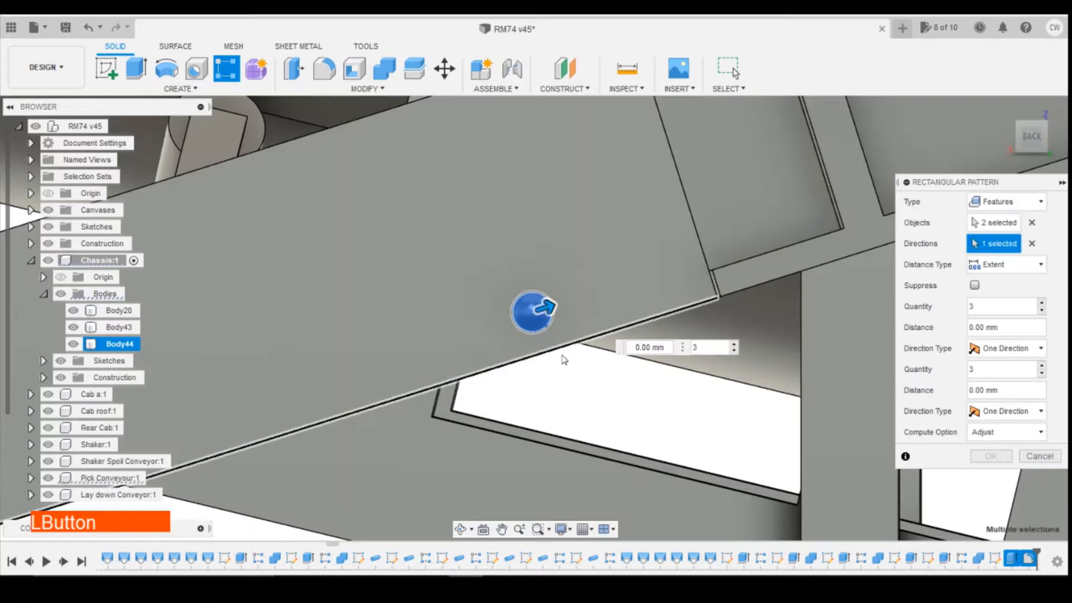
left_click_drag(545, 309, 544, 309)
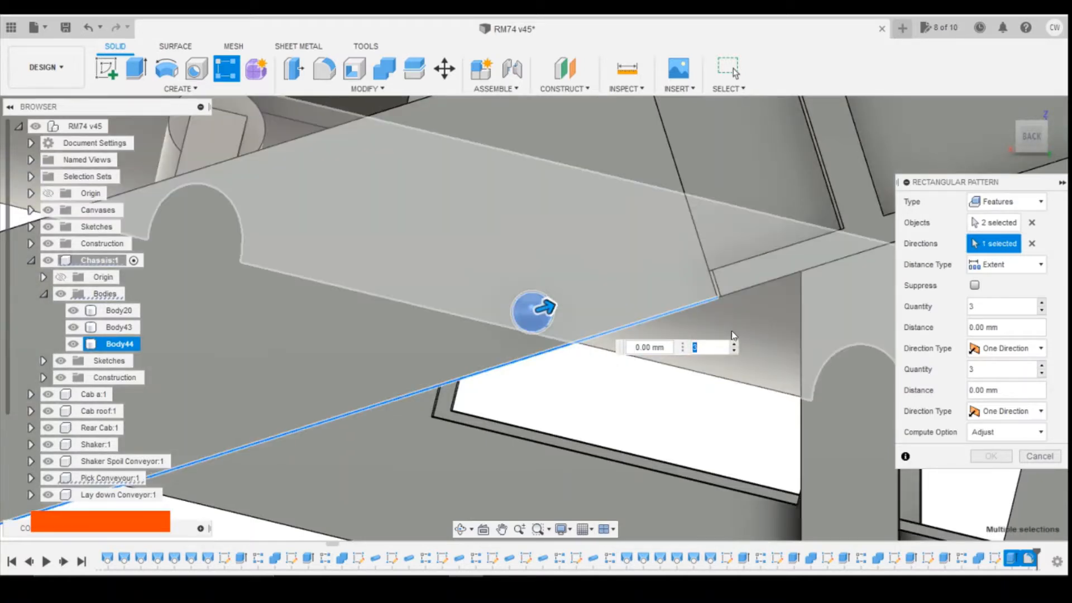
left_click(1033, 245)
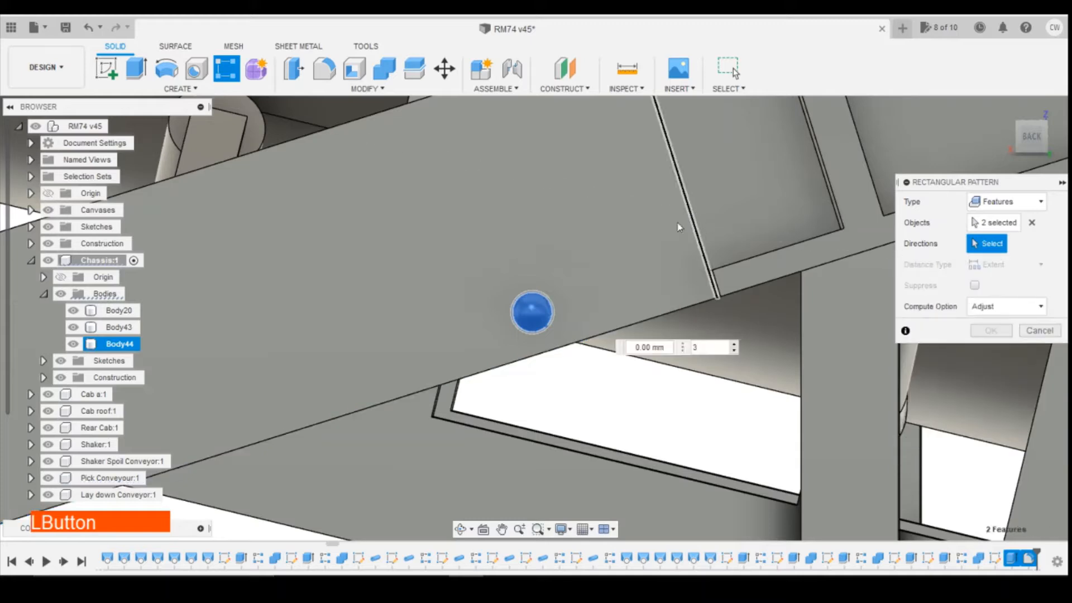
Direct the stud pattern along the edge between the plain section and the ribs, with quantity 2 and distance 0.4 mm
left_click(682, 227)
left_click_drag(526, 296, 509, 249)
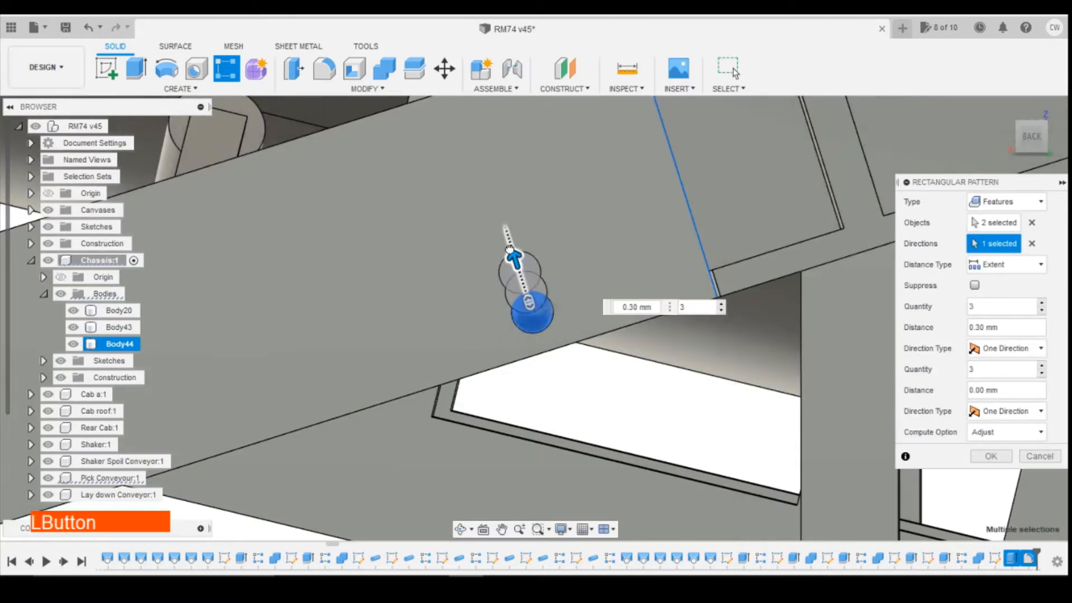
key("Tab")
left_click(723, 312)
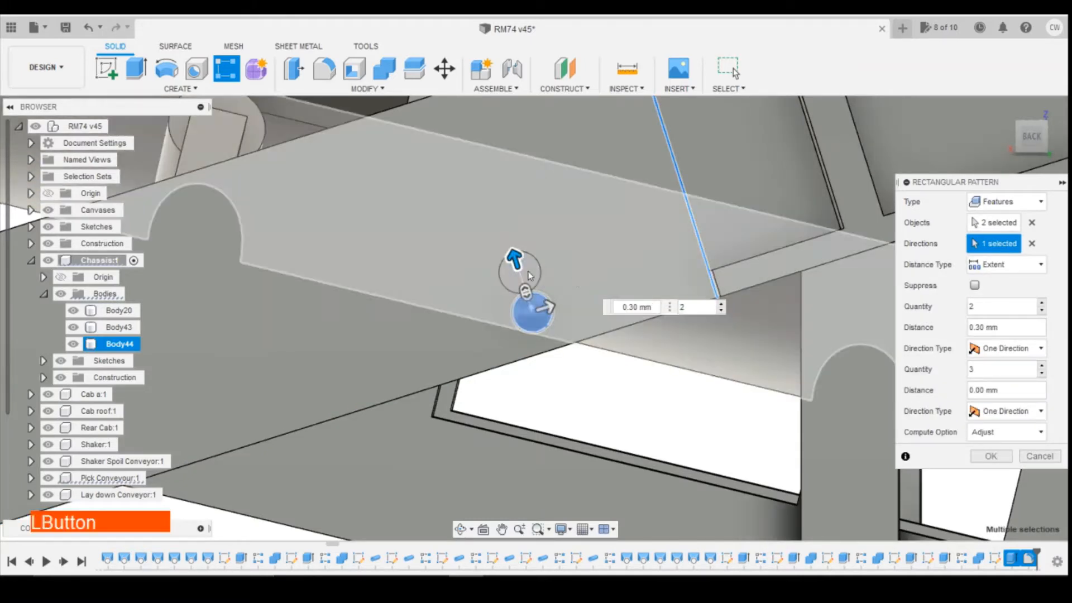
left_click_drag(515, 259, 511, 249)
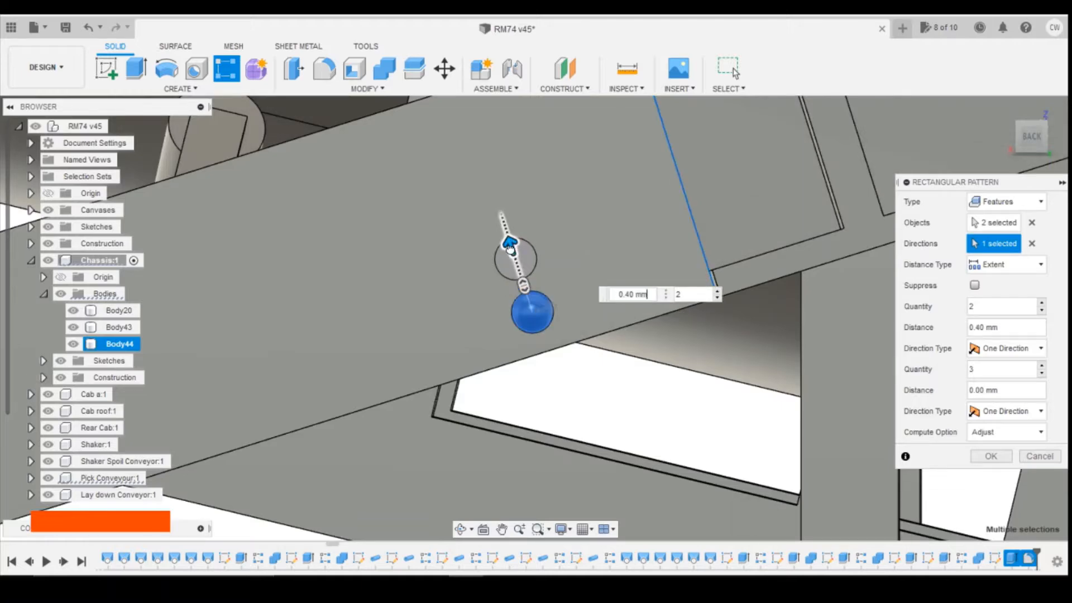
key("Tab")
scroll(634, 417, "down", 3)
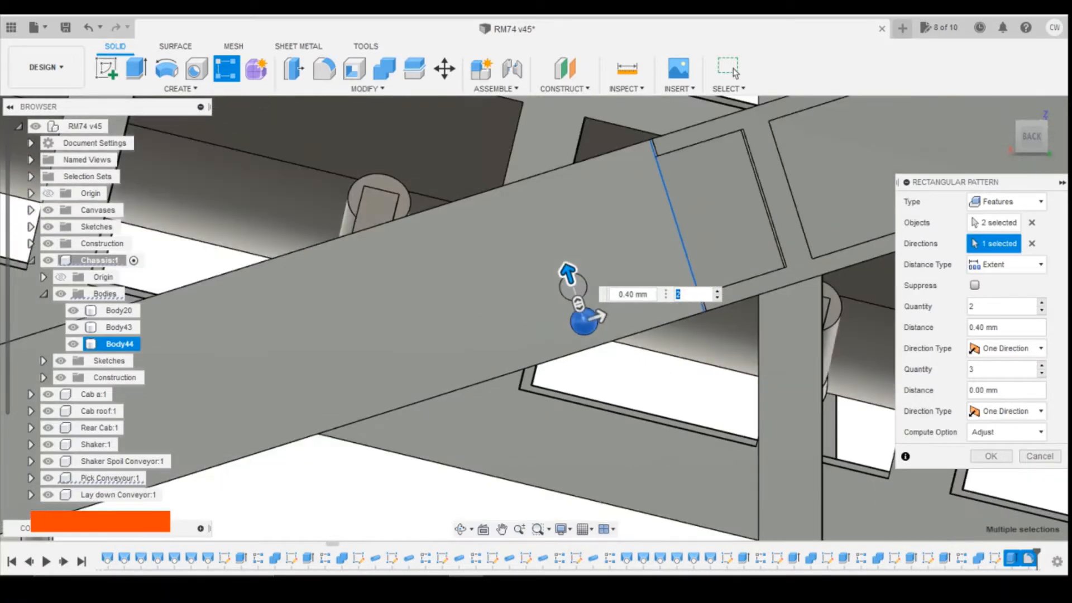
Check the stud spacing on the reference photo, set the pattern distance to 0.5 mm and complete the pattern
left_click(442, 517)
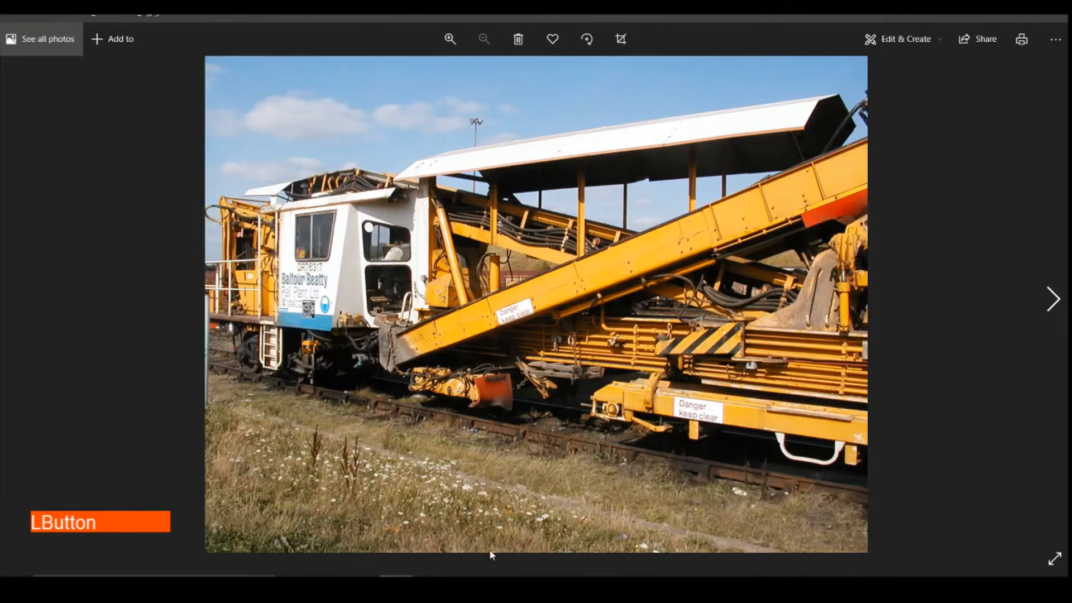
left_click(466, 584)
left_click(566, 264)
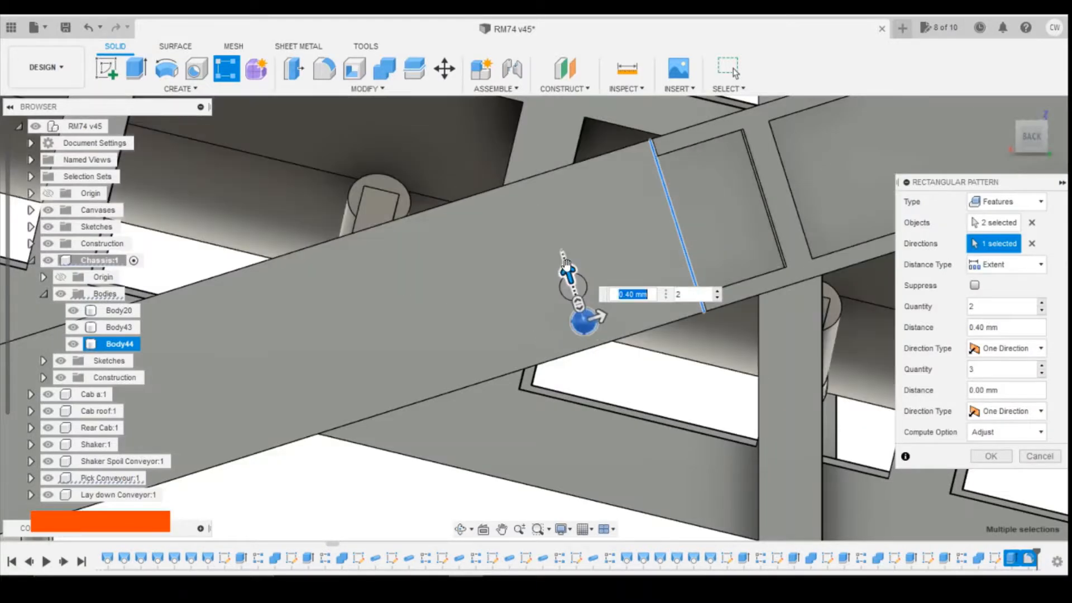
left_click_drag(566, 267, 561, 261)
key("Tab")
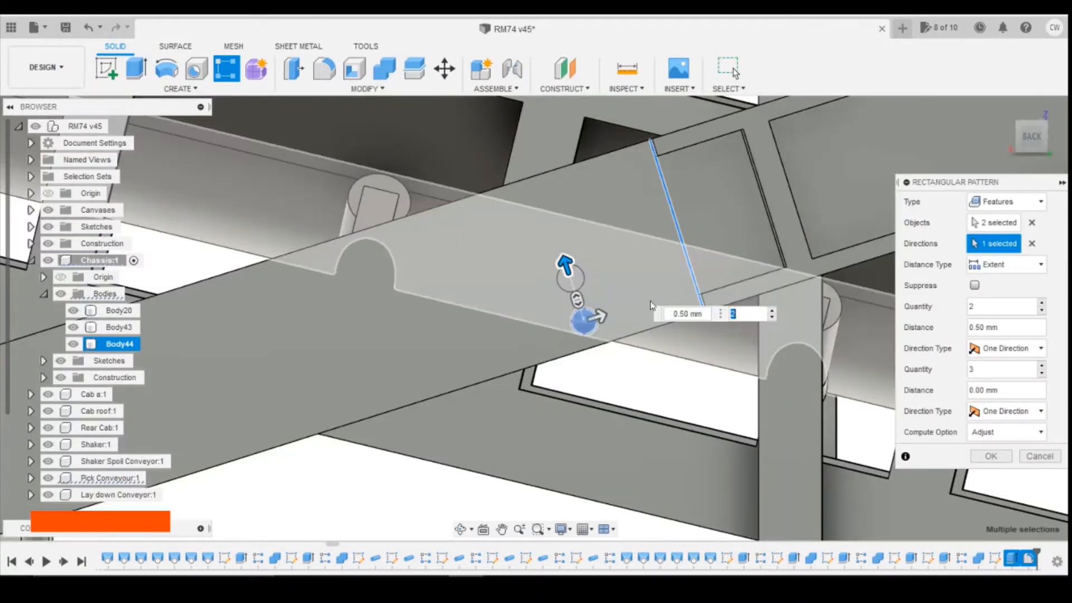
left_click(992, 457)
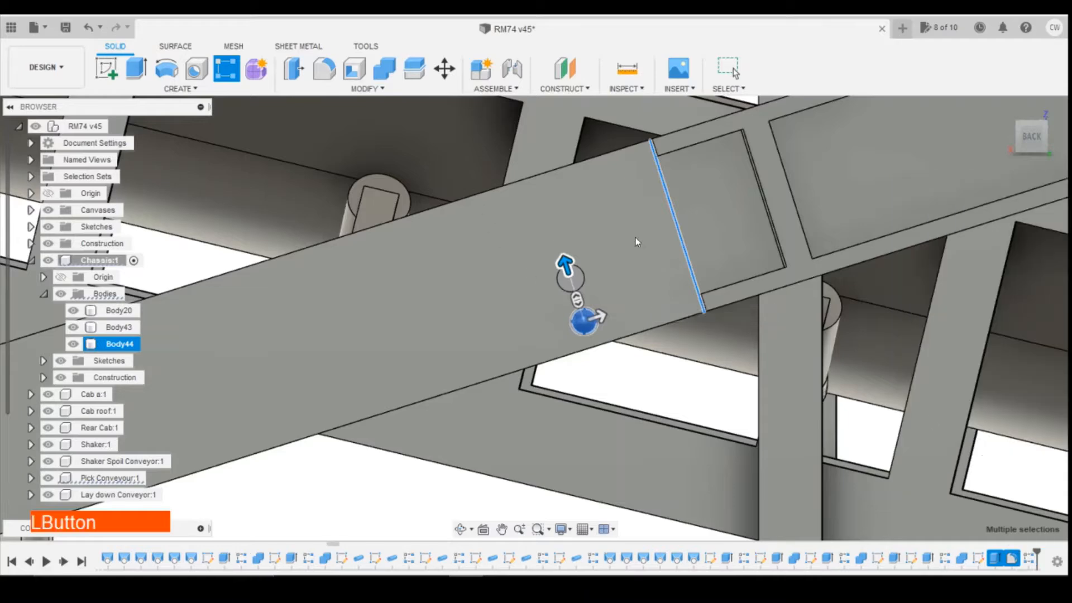
Pattern the stud pair's extrusion, fillet and pattern features along the conveyor's lower edge with quantity 2 and distance -0.5 mm
scroll(594, 223, "down", 5)
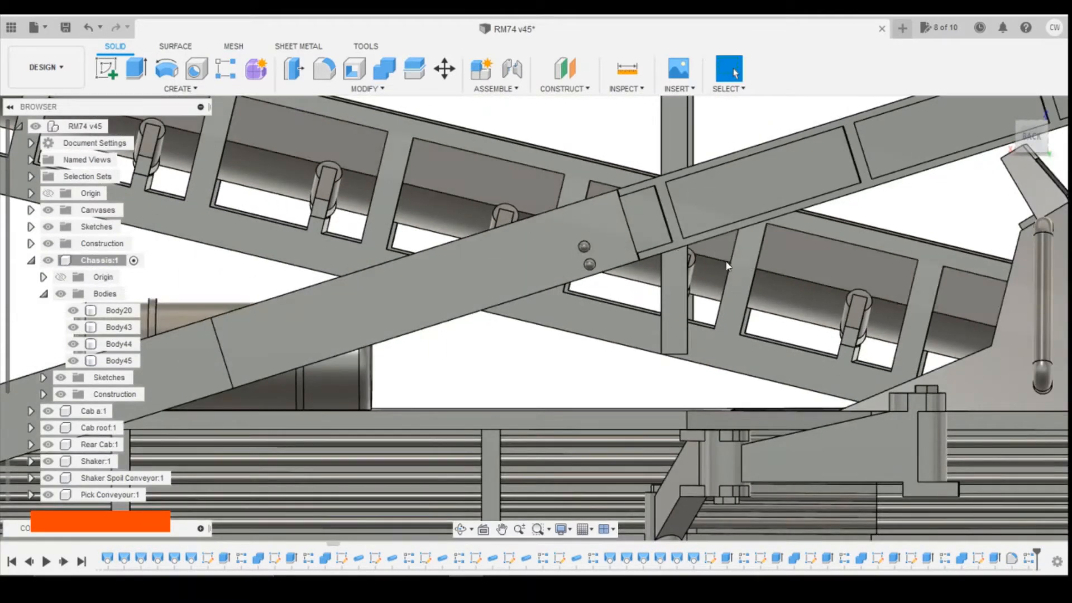
left_click(226, 69)
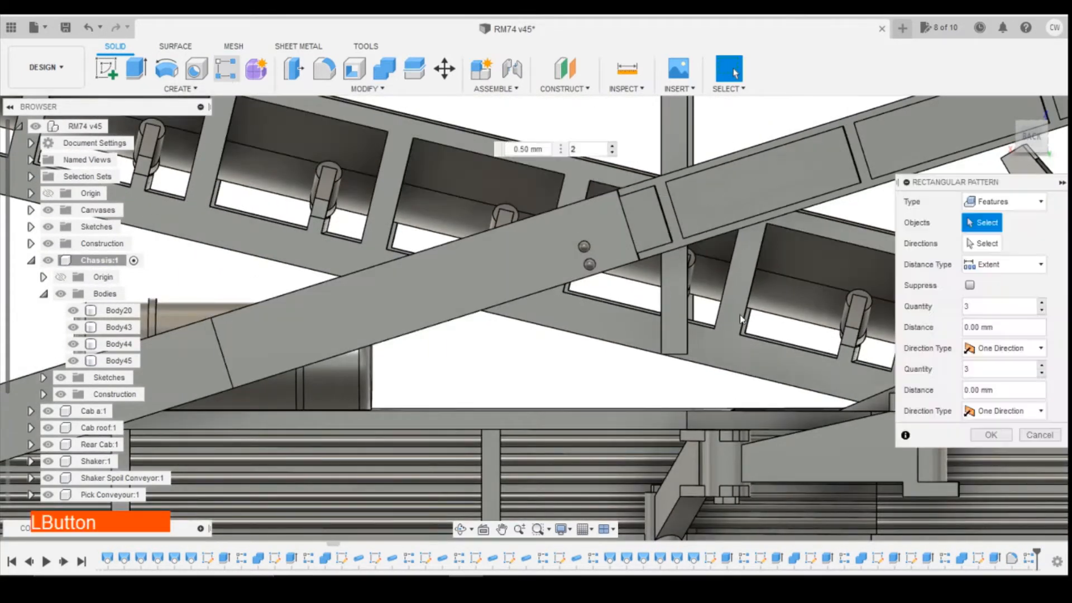
left_click(1030, 558)
left_click(1012, 558, "shift")
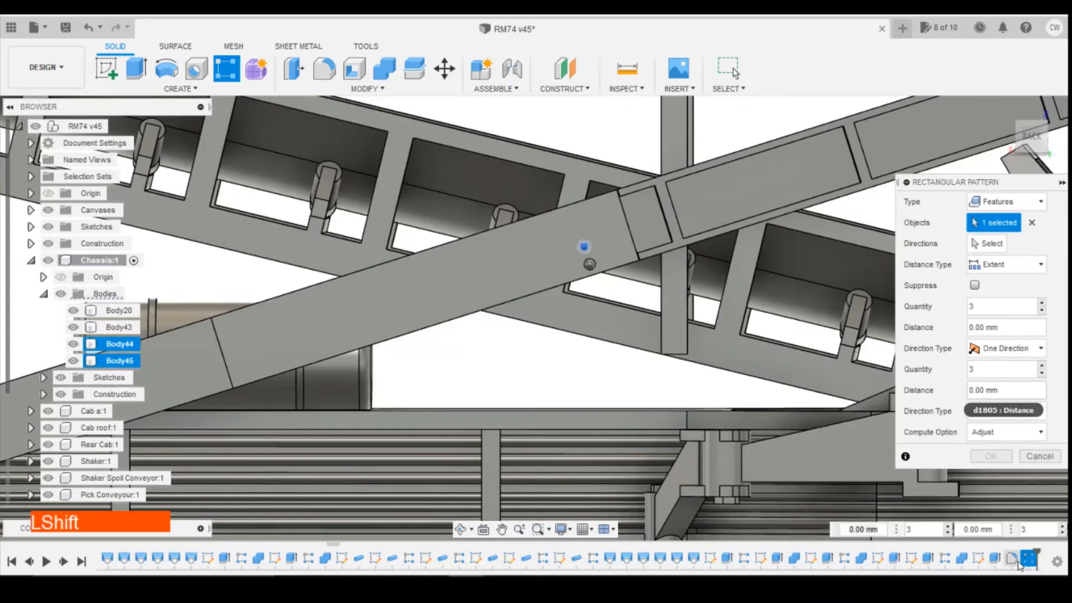
left_click(995, 560, "shift")
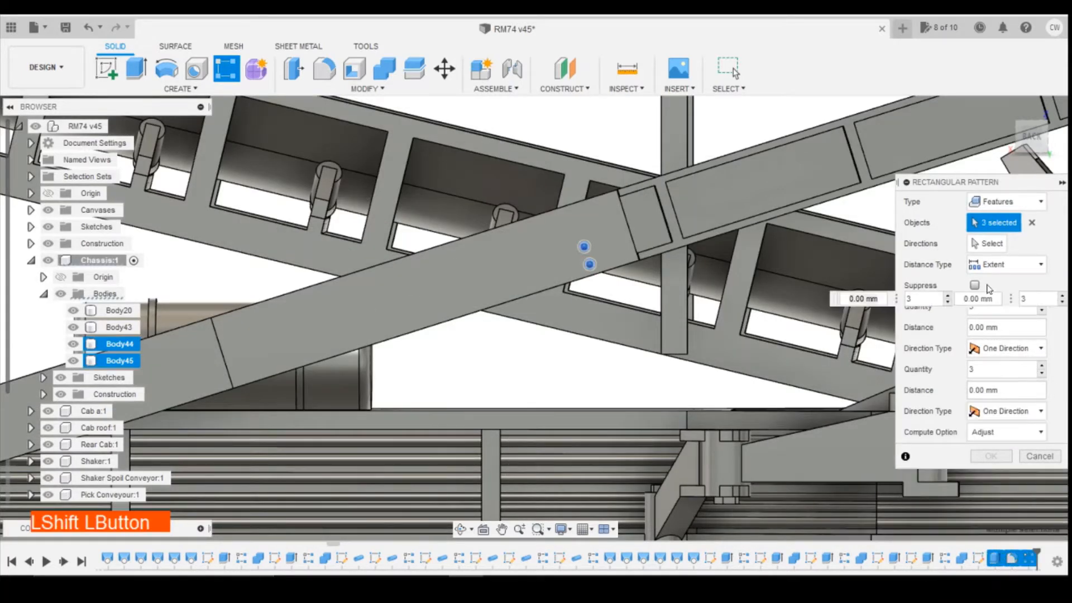
left_click(565, 292)
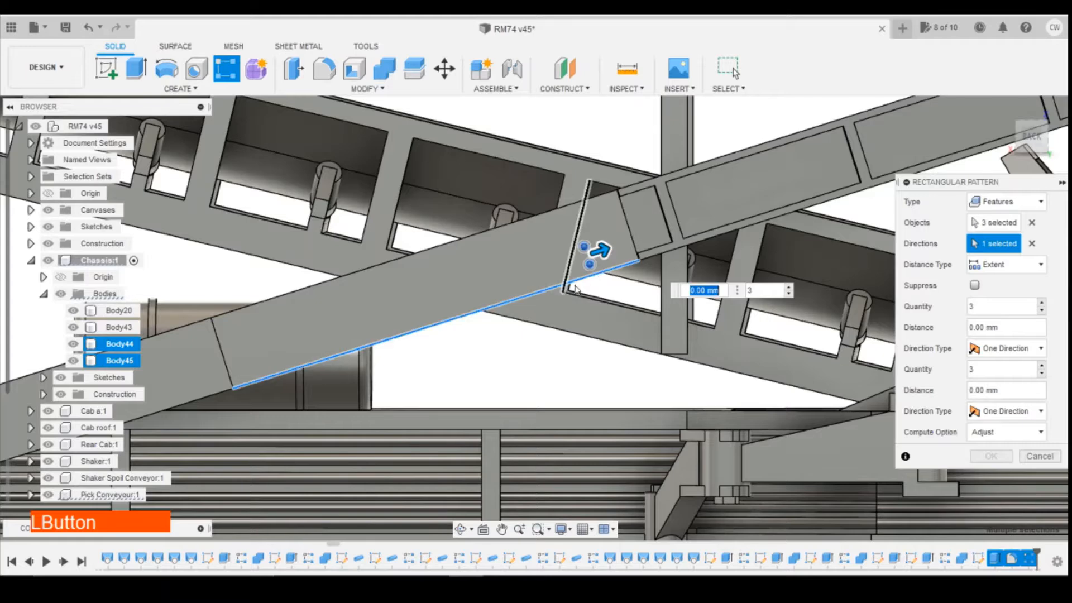
left_click_drag(593, 248, 586, 254)
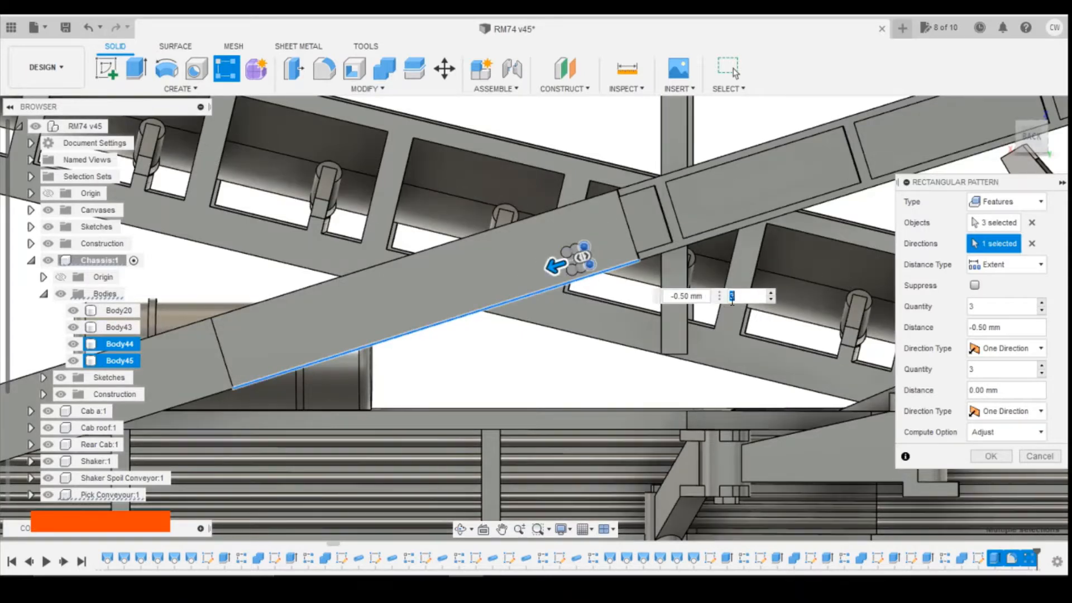
left_click(762, 299)
left_click(770, 302)
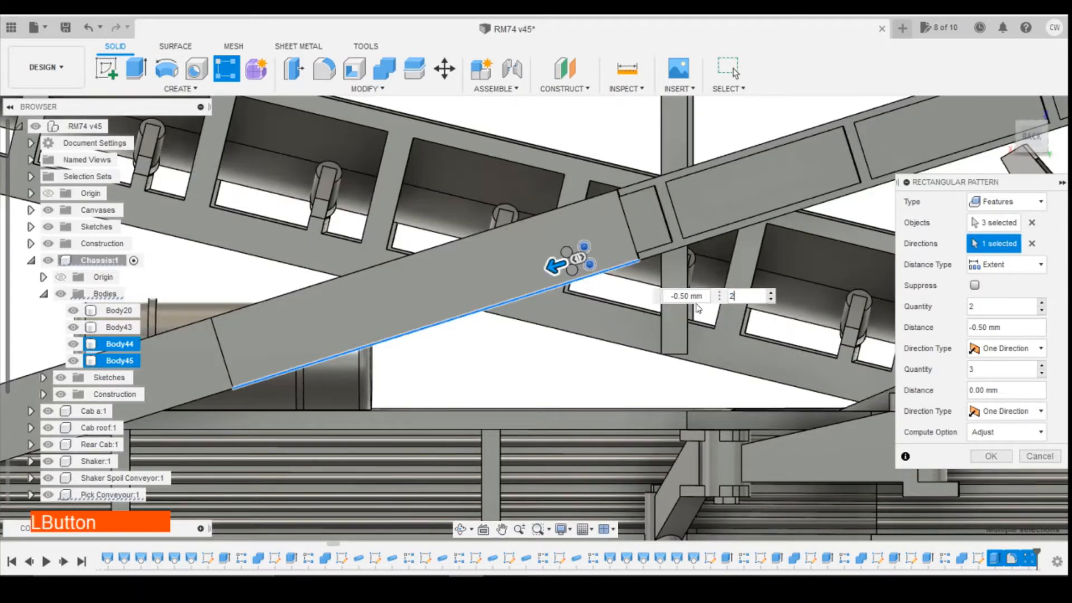
left_click(991, 457)
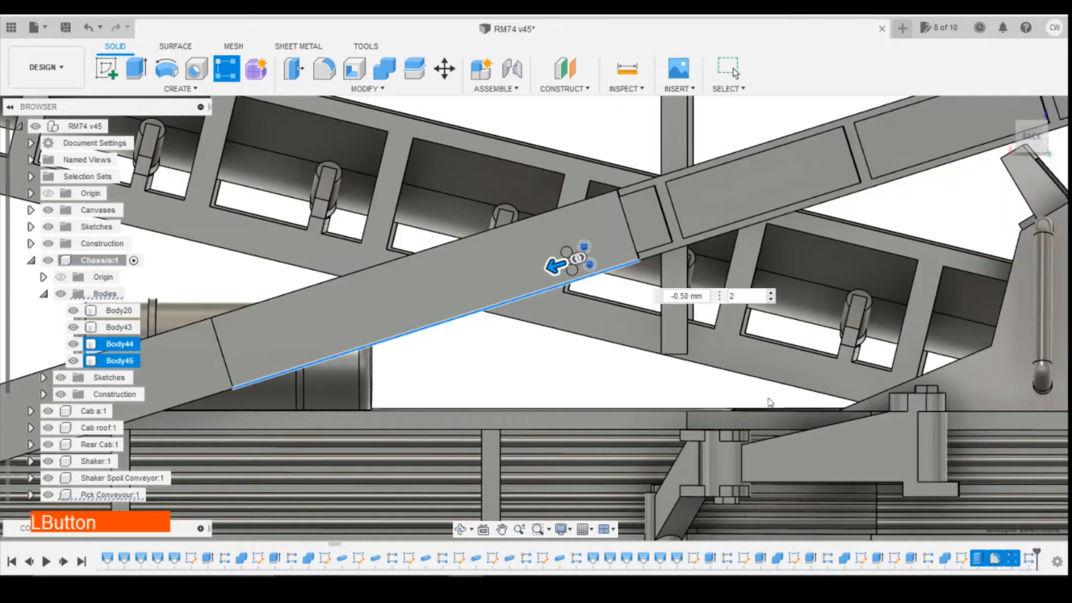
Check the reference photo and set up a rectangular pattern of the four-stud group down the conveyor's lower edge, quantity 3, distance -20 mm
key("shift+z")
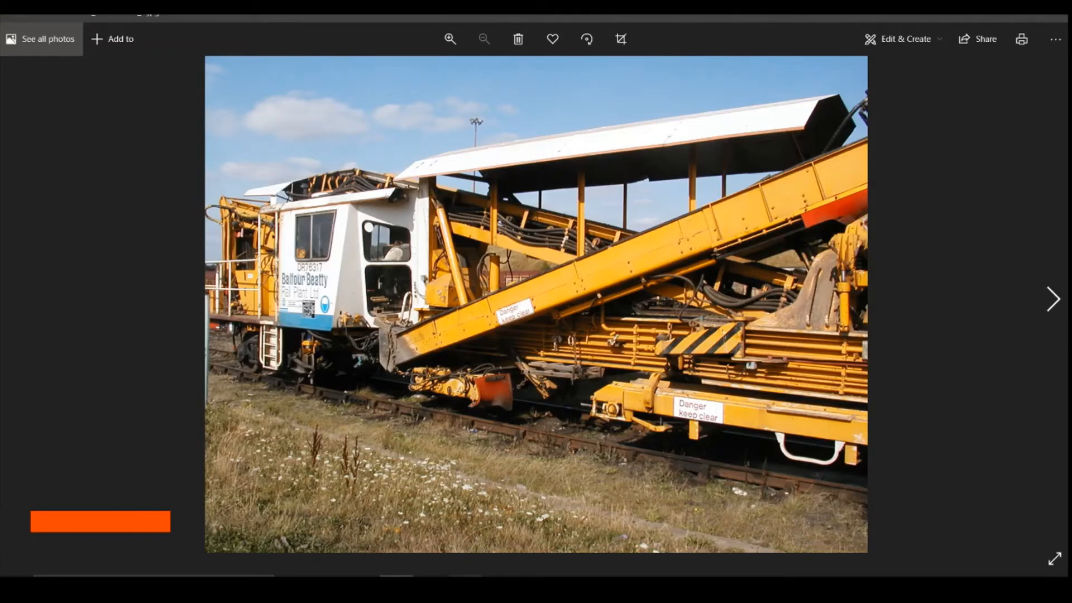
left_click(595, 388)
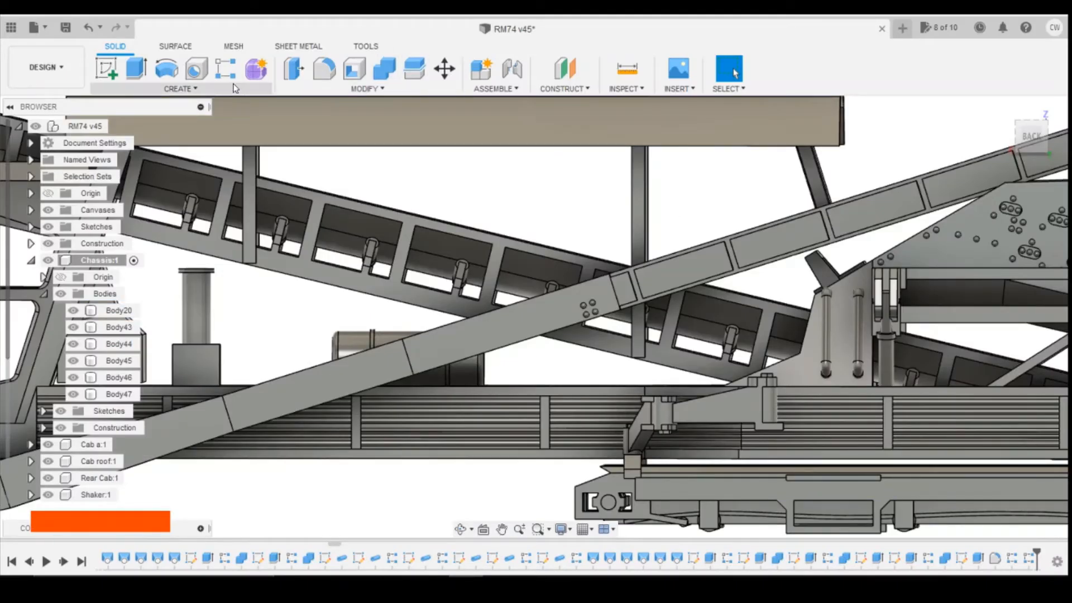
left_click(226, 68)
left_click(977, 558)
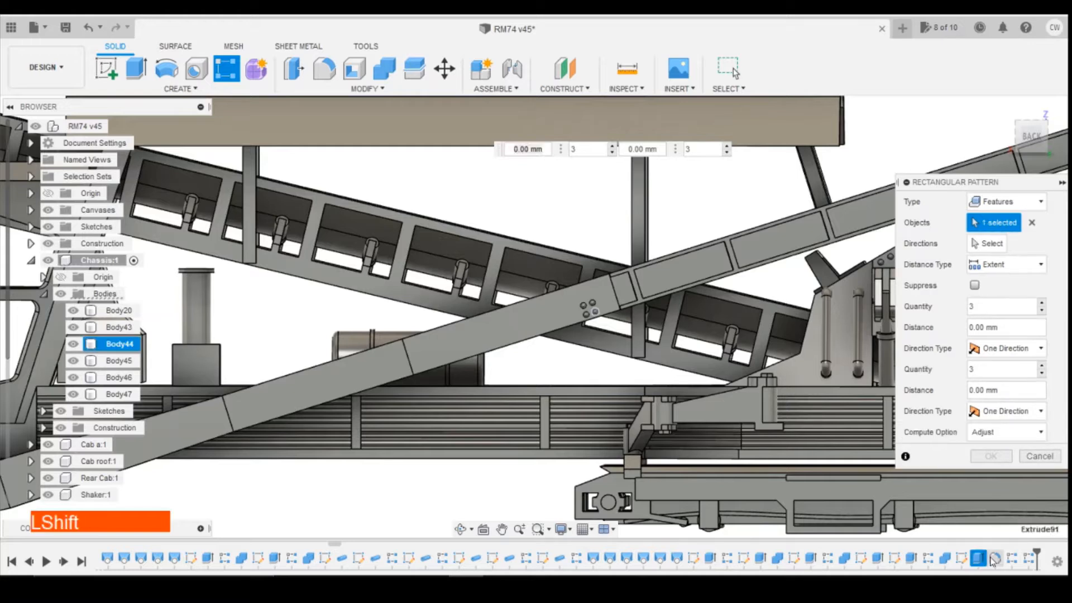
left_click(1026, 559, "shift")
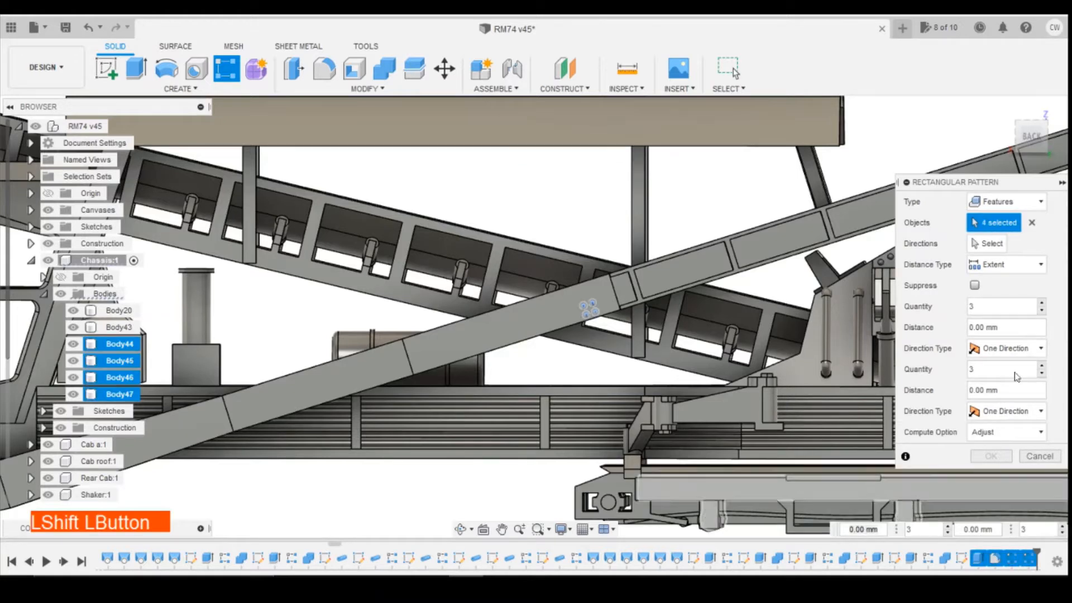
left_click(988, 244)
left_click(546, 337)
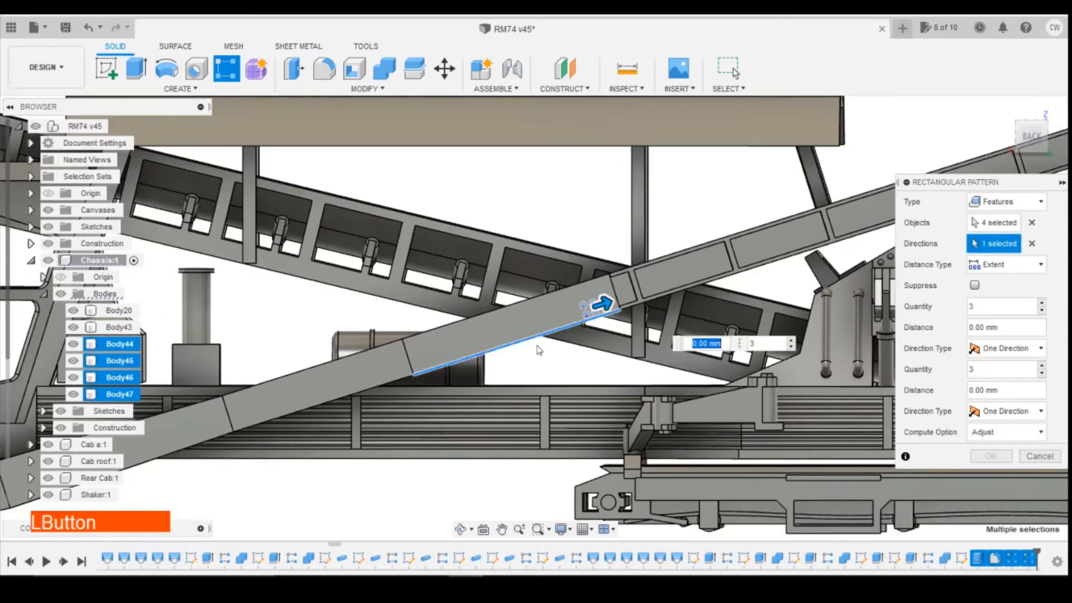
left_click_drag(601, 306, 241, 427)
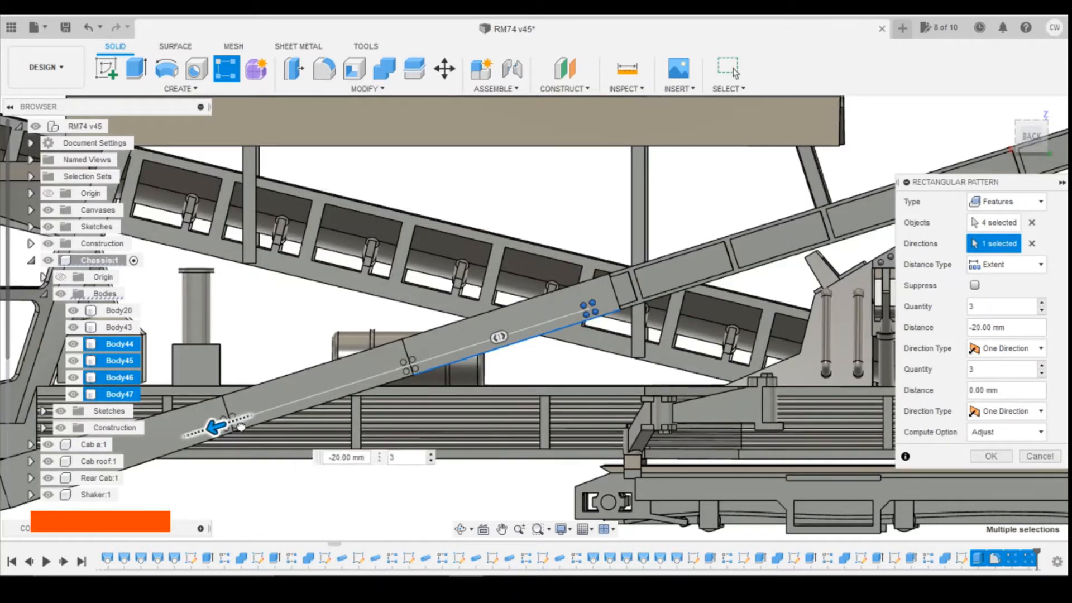
Try distances of -19.5 mm and -19.75 mm to line the patterned stud groups up with the conveyor's section joints
scroll(241, 427, "up", 5)
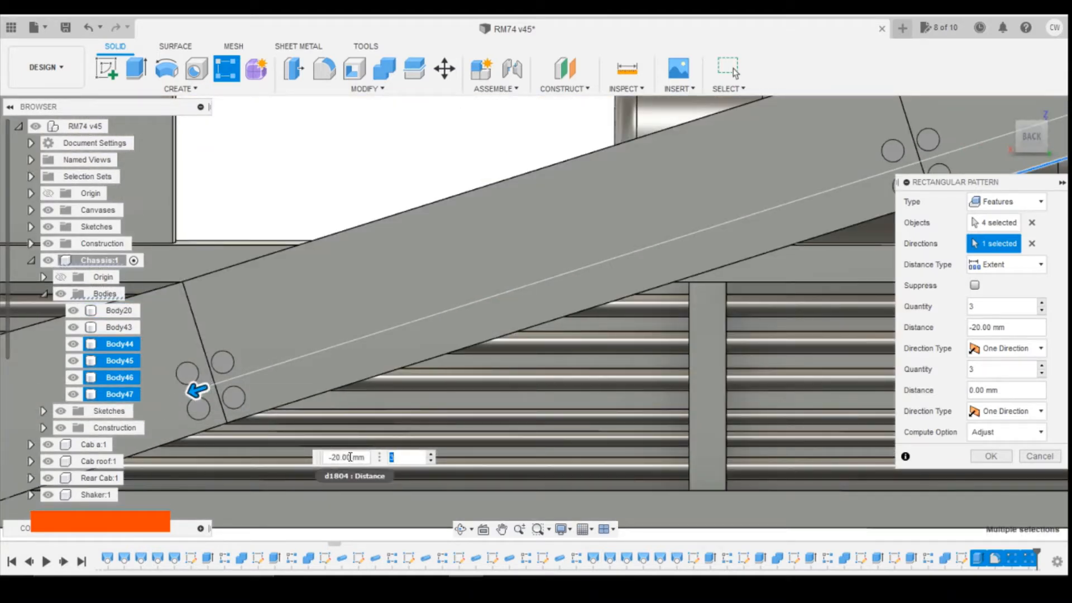
left_click_drag(196, 391, 354, 371)
scroll(512, 354, "down", 4)
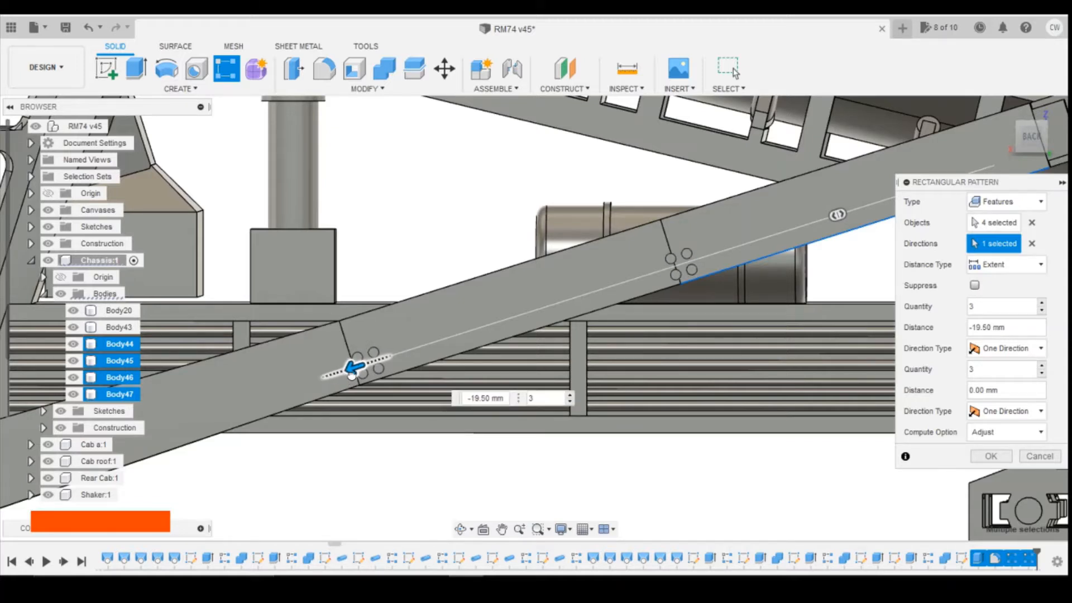
left_click(486, 397)
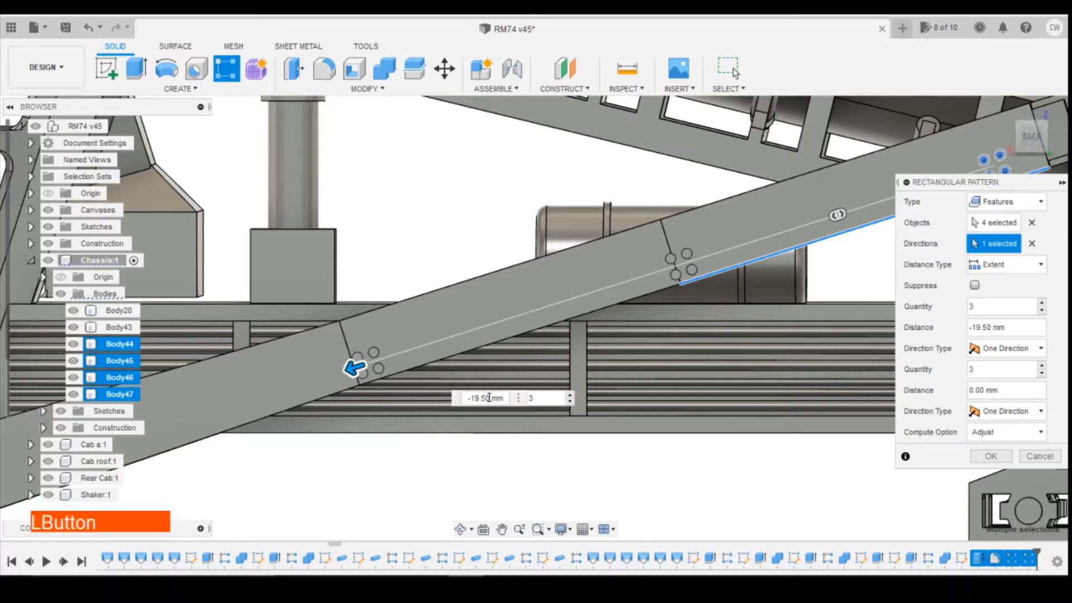
type("75")
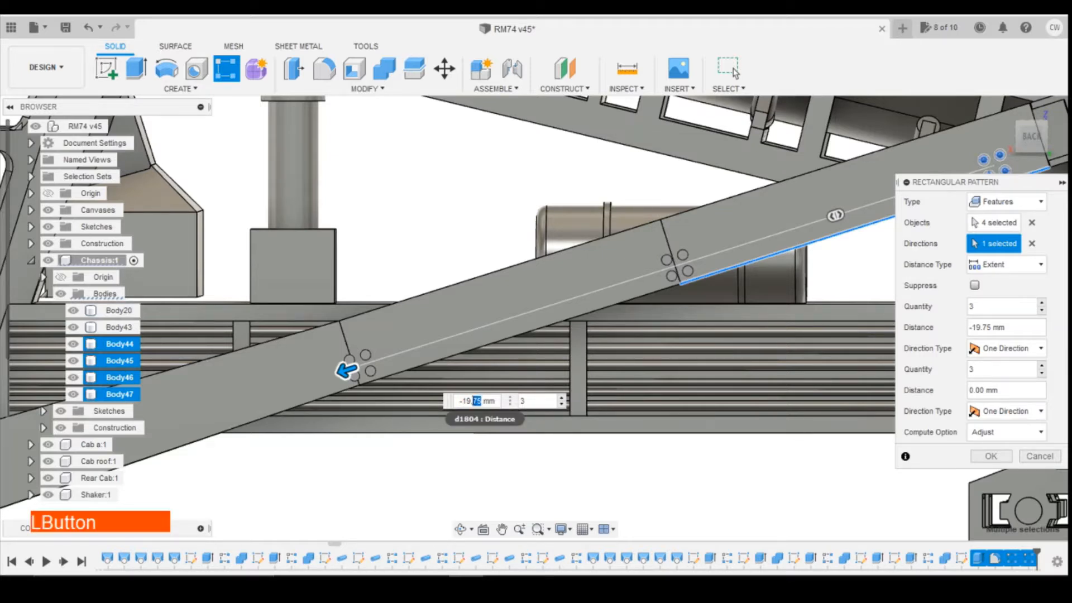
Try larger distances of -20.25 mm and -20.1 mm for the four-stud group pattern
type("20.25")
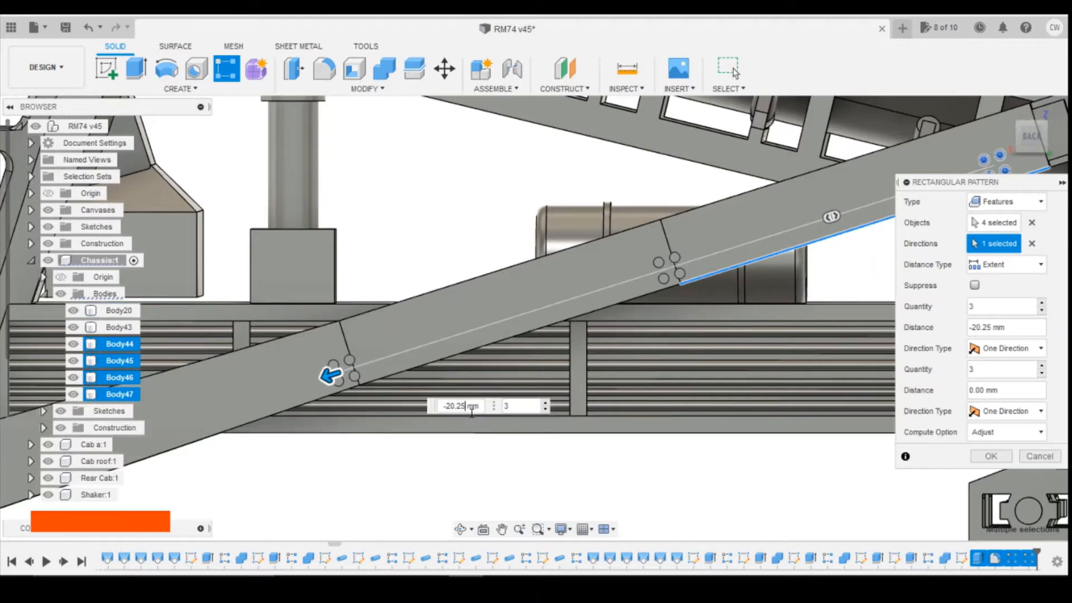
key("BackSpace")
key("BackSpace")
type("1")
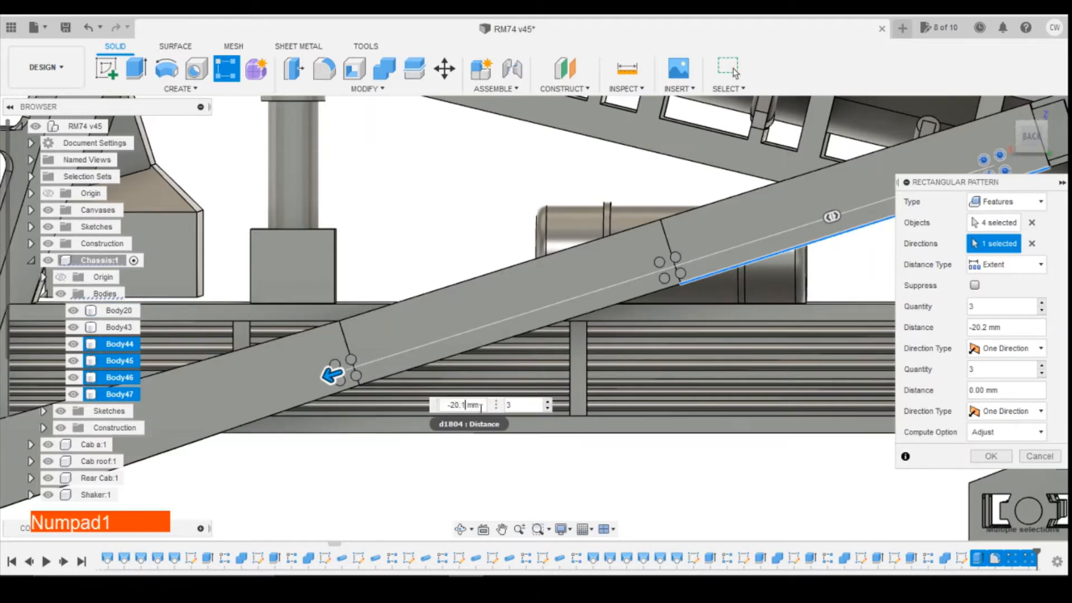
Set the four-stud group pattern's distance to -19.95 mm with quantity 3 and complete the pattern
key("BackSpace")
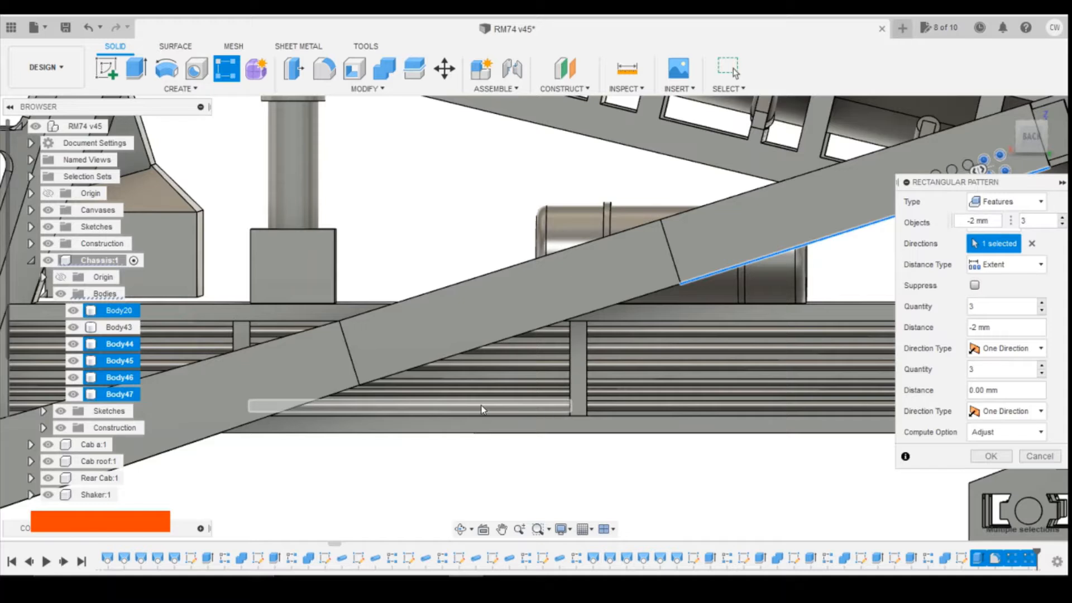
key("BackSpace")
type("19.")
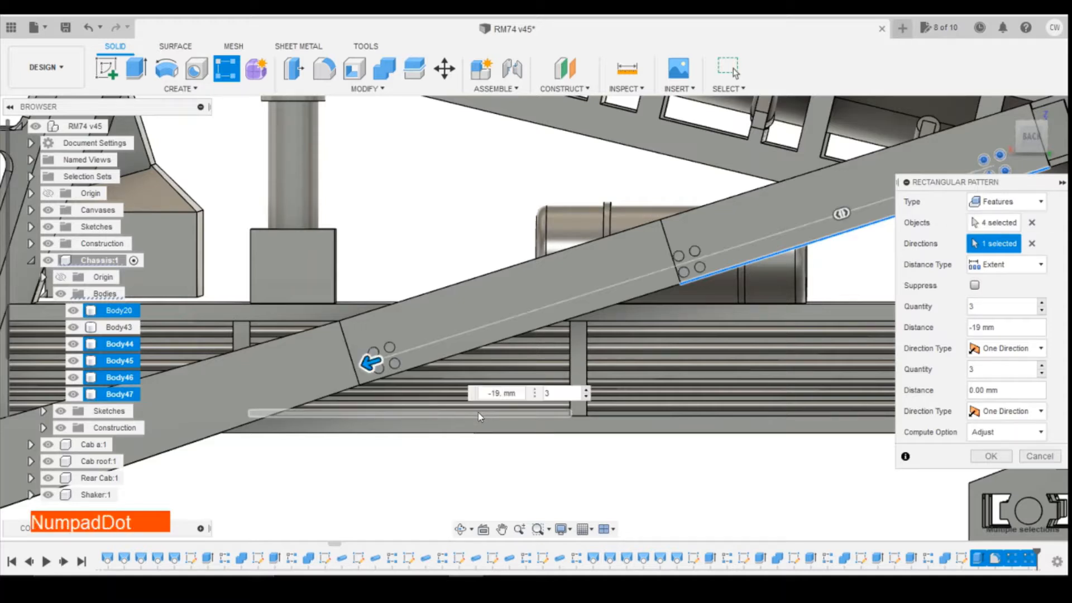
type("9")
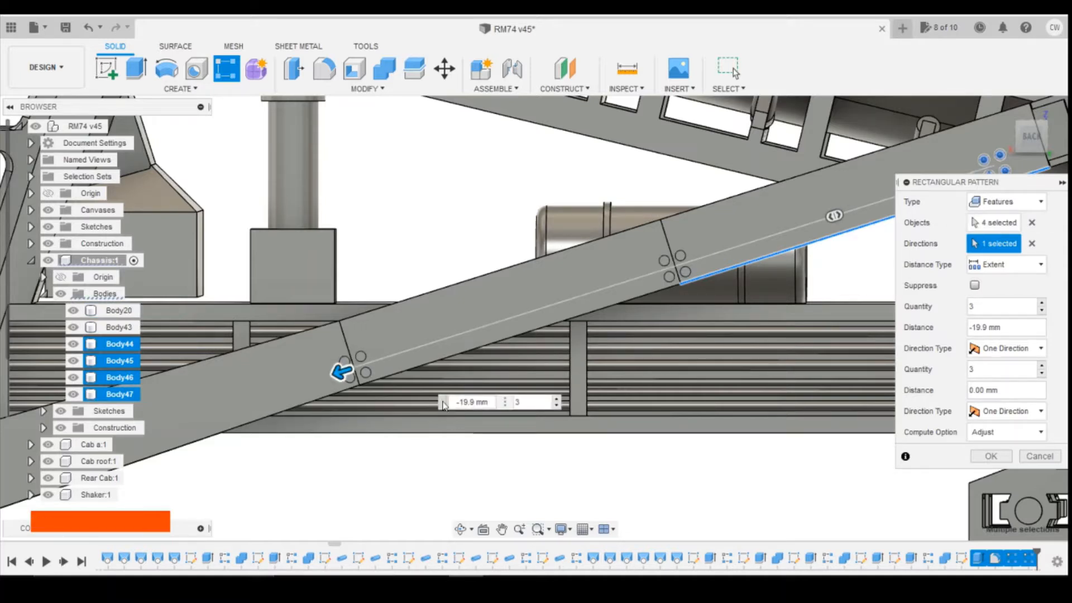
type("5")
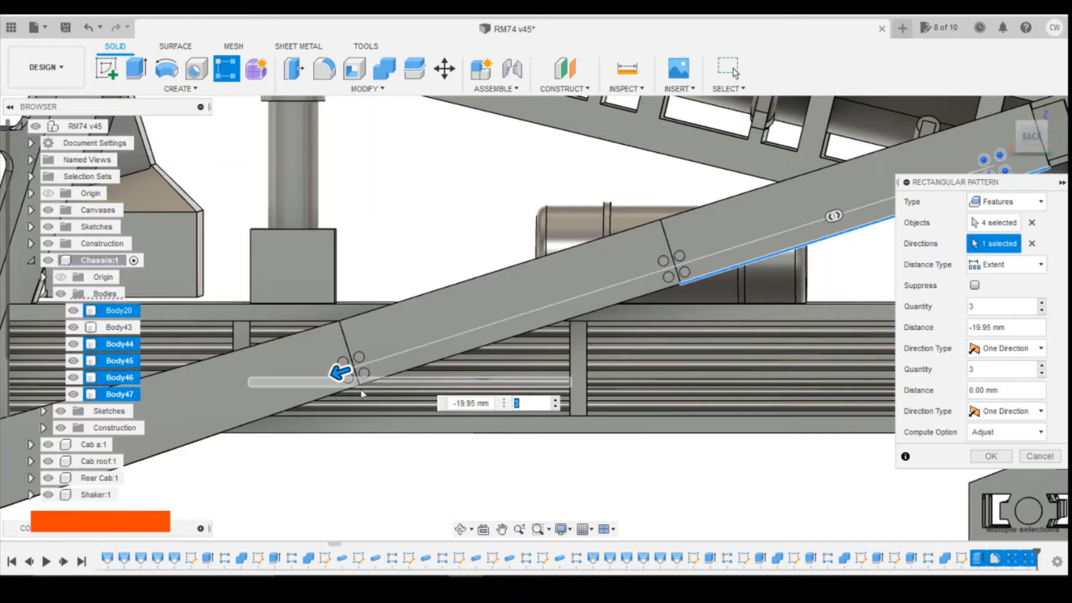
key("Tab")
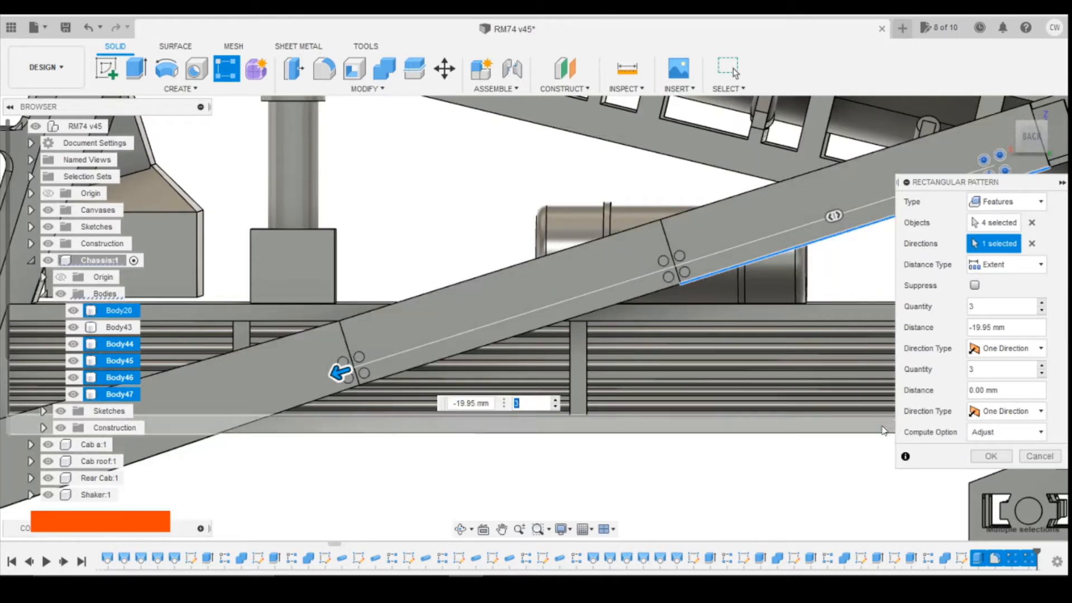
left_click(1004, 460)
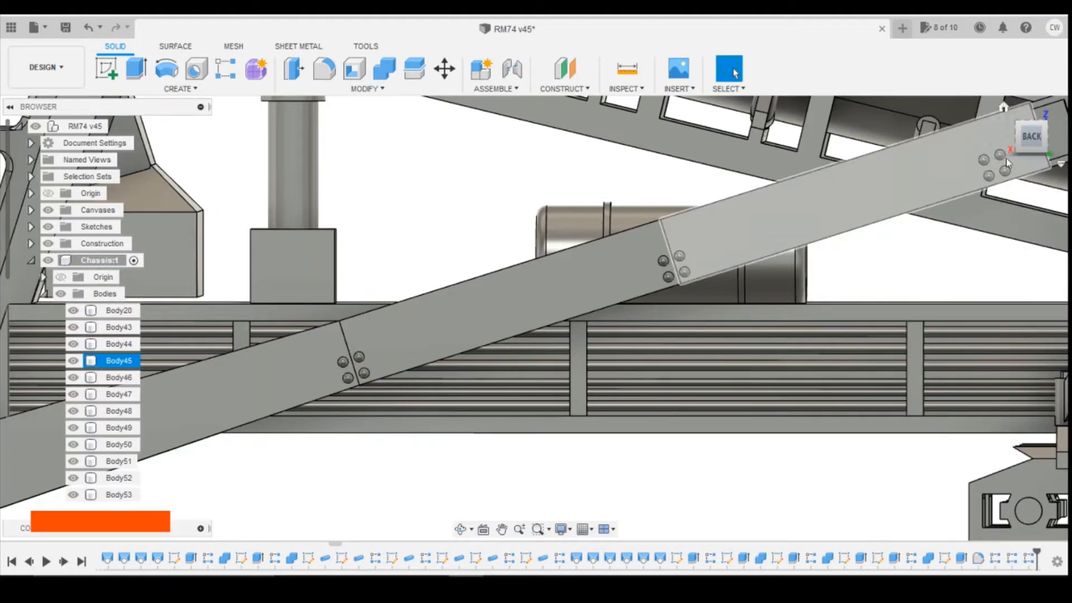
Check the reference photo and set up a rectangular pattern of the stud pair's extrusion, fillet and pattern features along the conveyor's lower edge
key("shift+z")
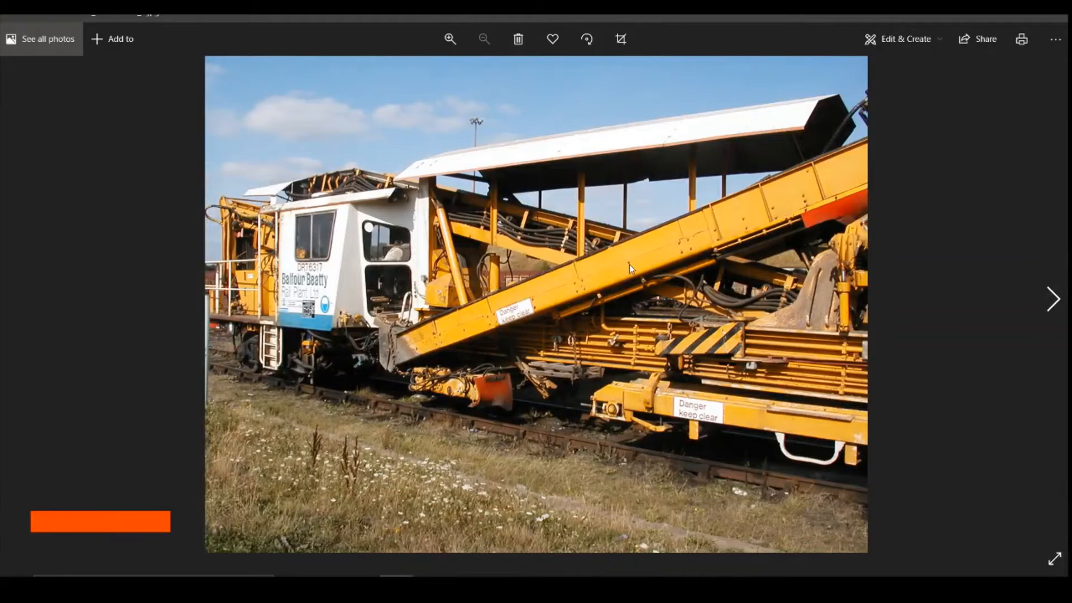
left_click(466, 575)
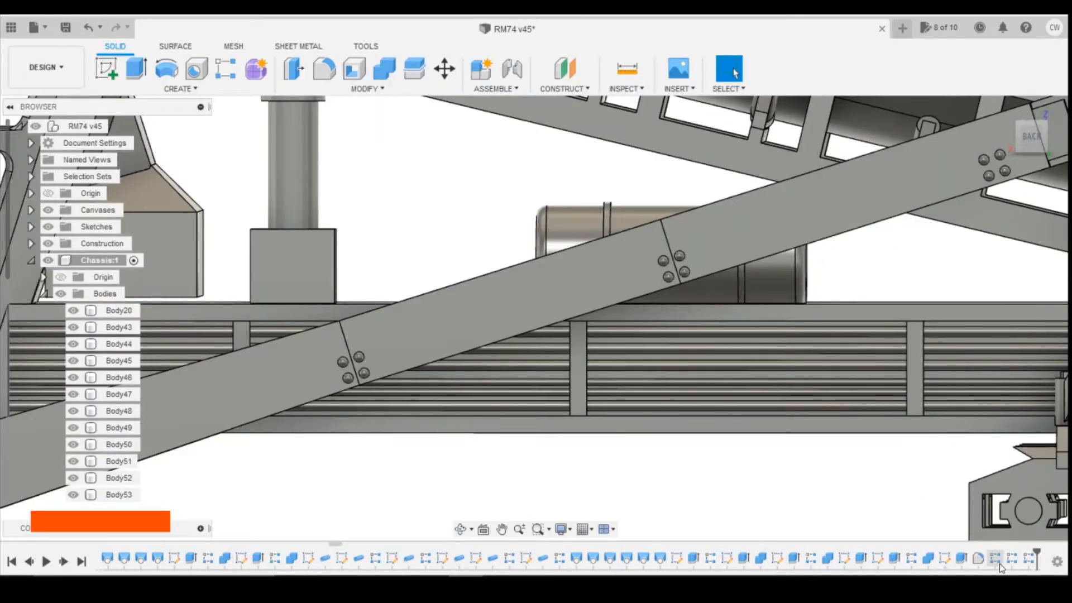
left_click(225, 69)
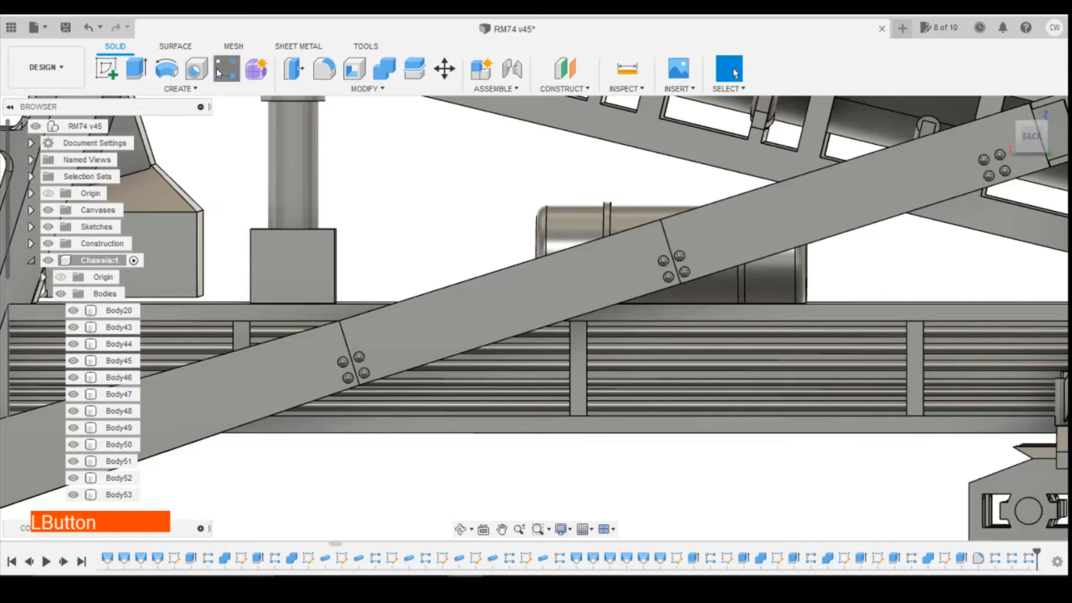
left_click(960, 559)
left_click(960, 559, "ctrl")
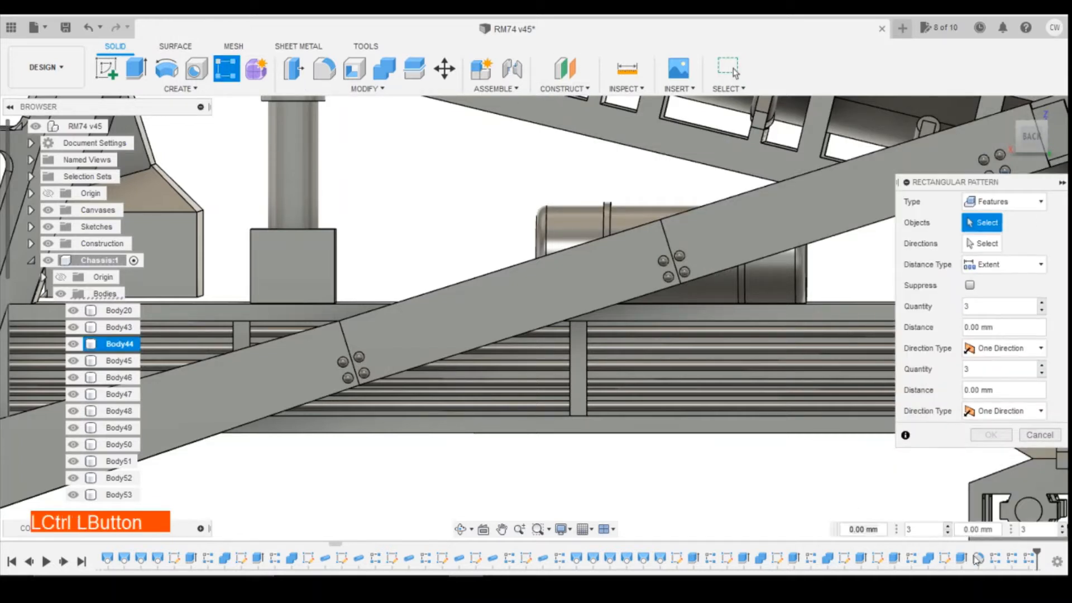
left_click(977, 558, "ctrl")
left_click(961, 559, "ctrl")
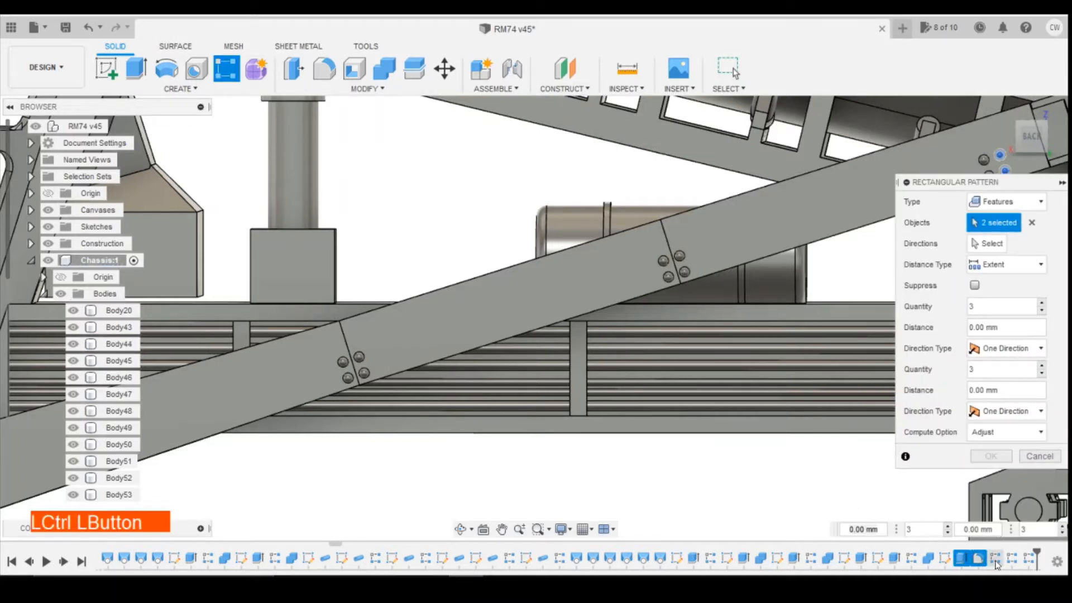
left_click(995, 558, "ctrl")
left_click(988, 243)
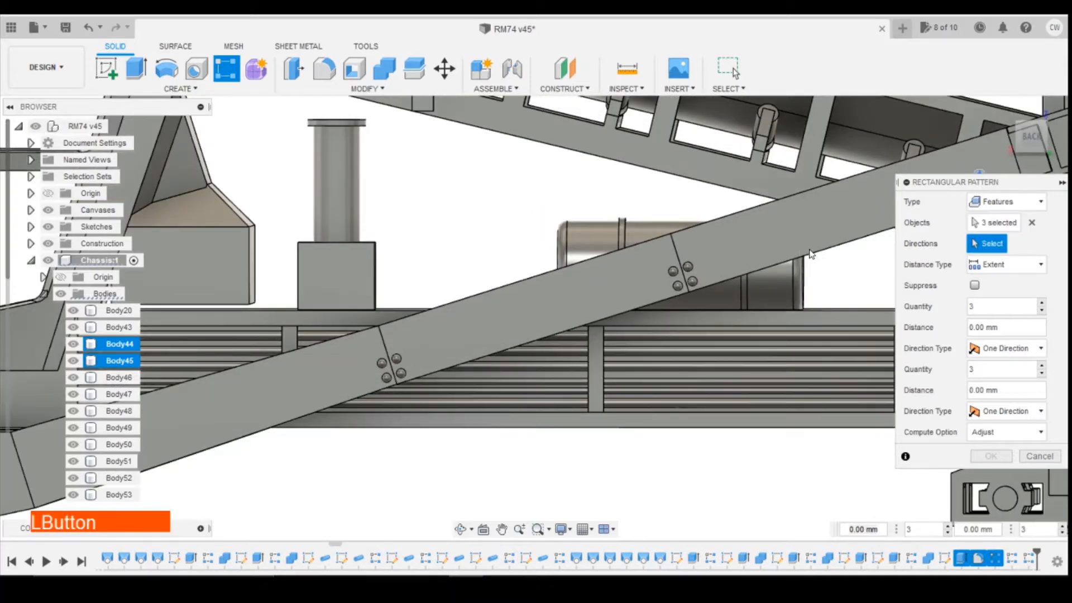
left_click(812, 254)
scroll(481, 352, "down", 4)
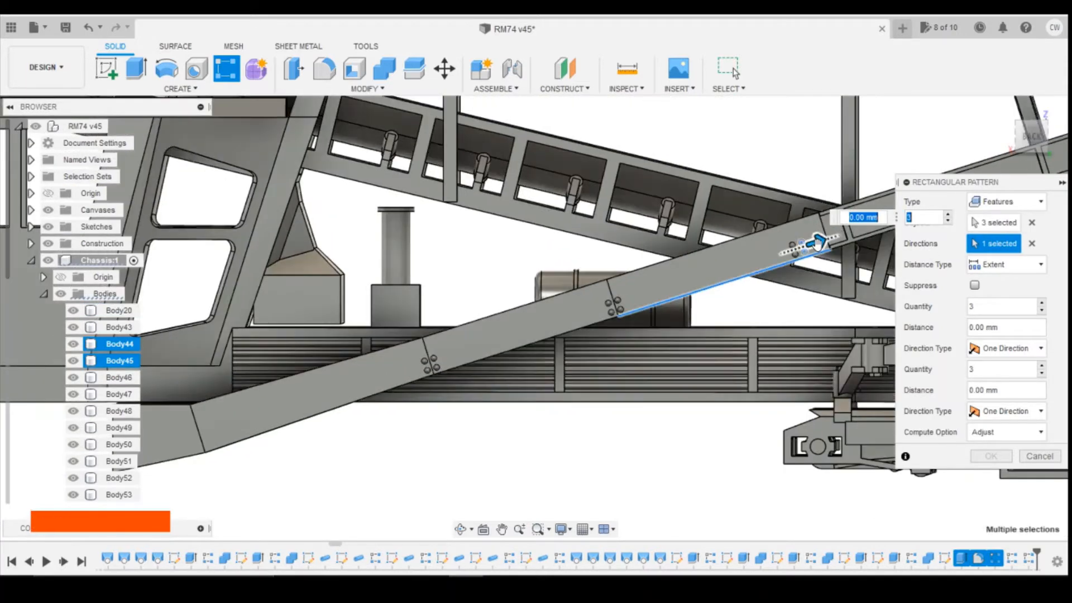
Set the stud pair pattern to quantity 2 and distance -5 mm and complete it
left_click_drag(817, 242, 679, 286)
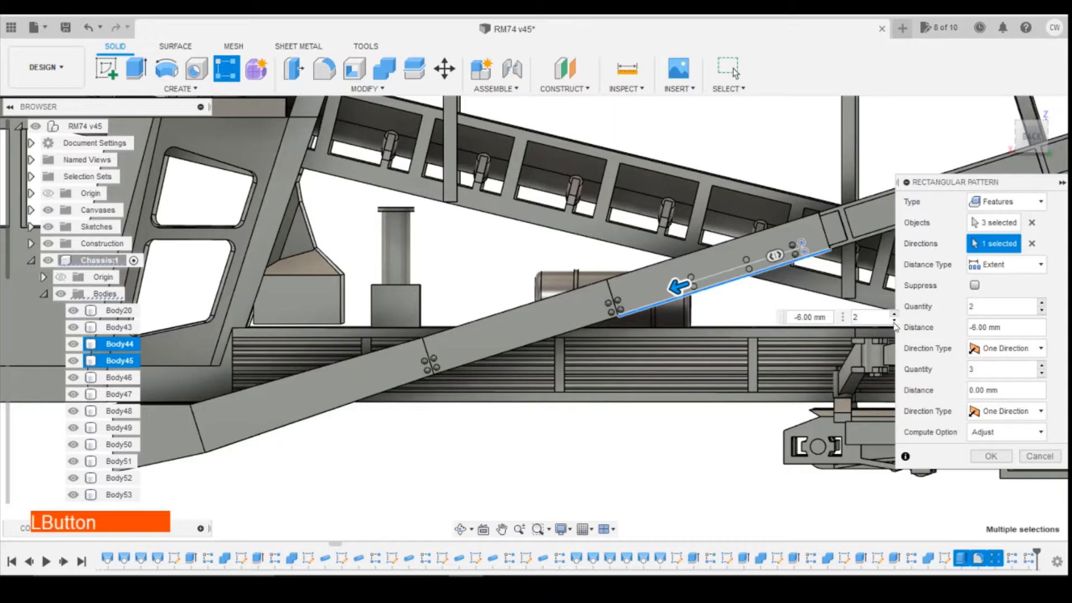
scroll(686, 286, "up", 2)
left_click_drag(677, 281, 708, 270)
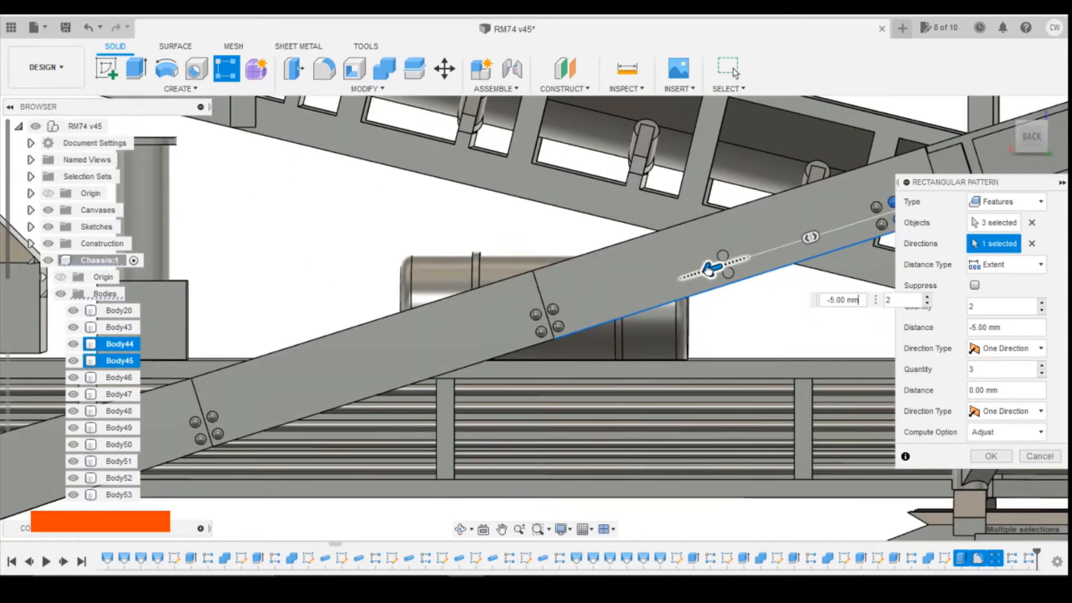
key("Tab")
scroll(629, 327, "down", 2)
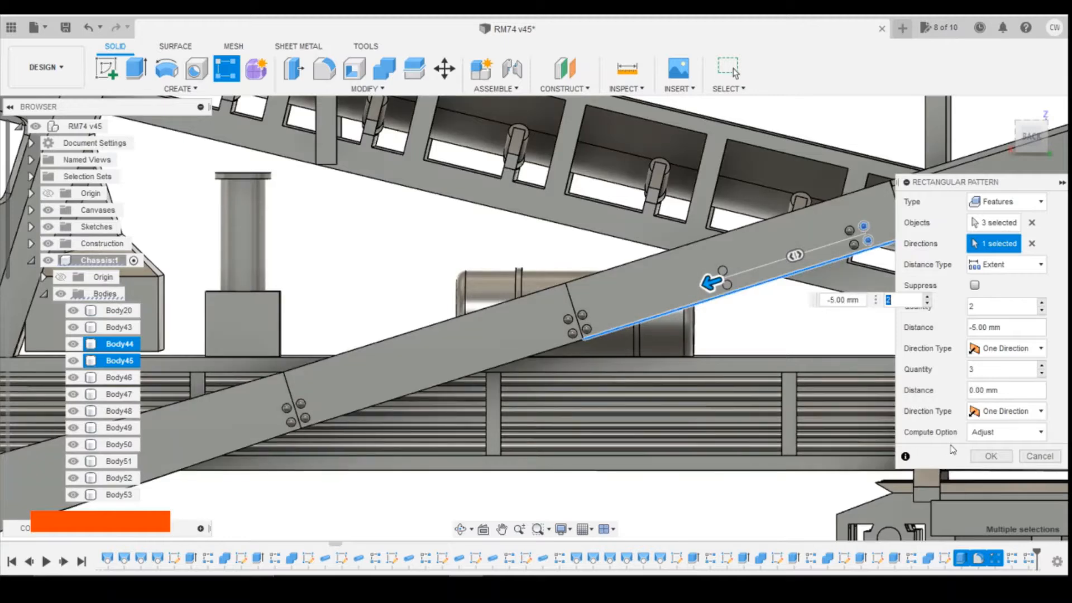
left_click(987, 456)
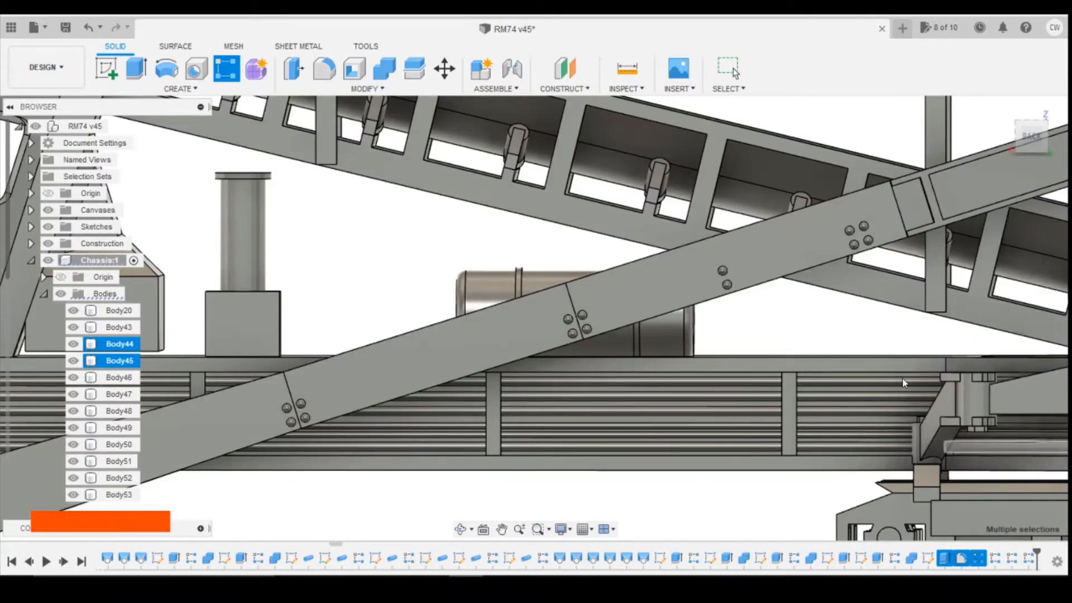
Pattern the stud pair's extrusion, fillet and pattern features along the conveyor's lower edge with quantity 2 and distance -15 mm
left_click(225, 68)
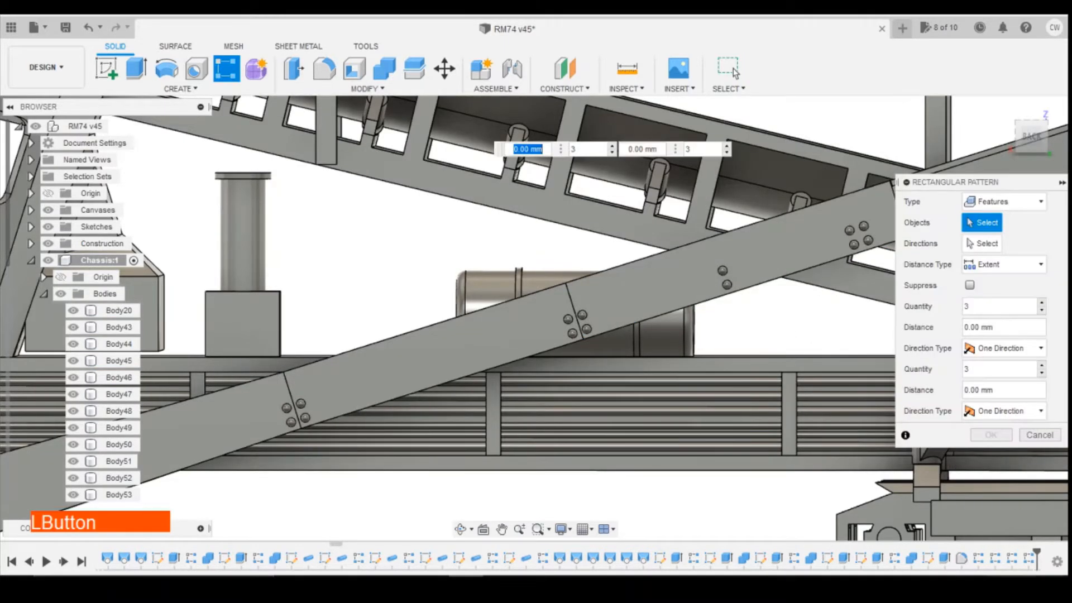
left_click(944, 558)
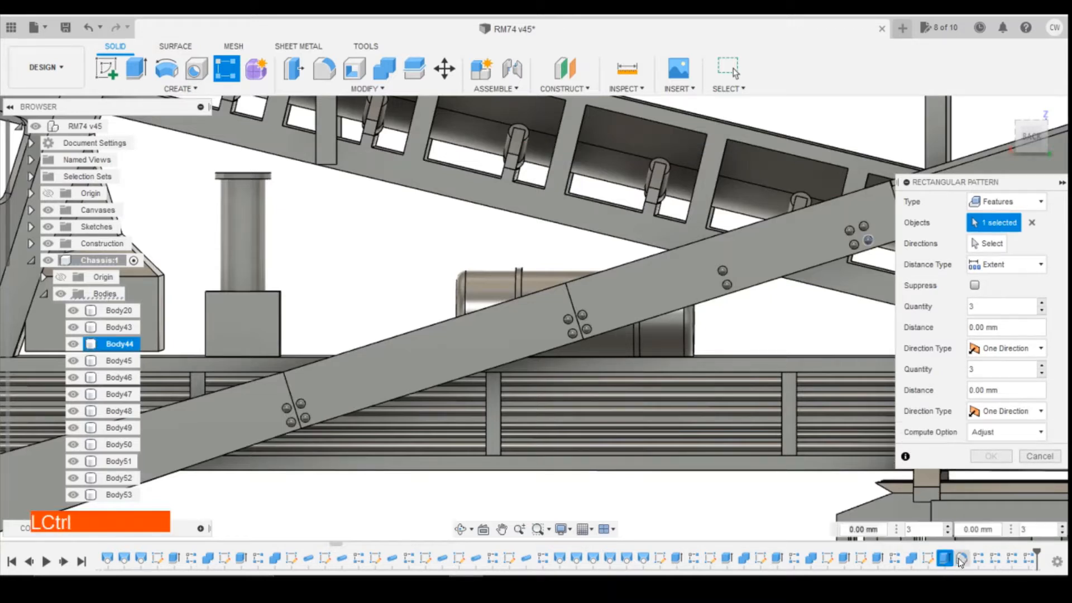
left_click(978, 558, "ctrl")
left_click(987, 243)
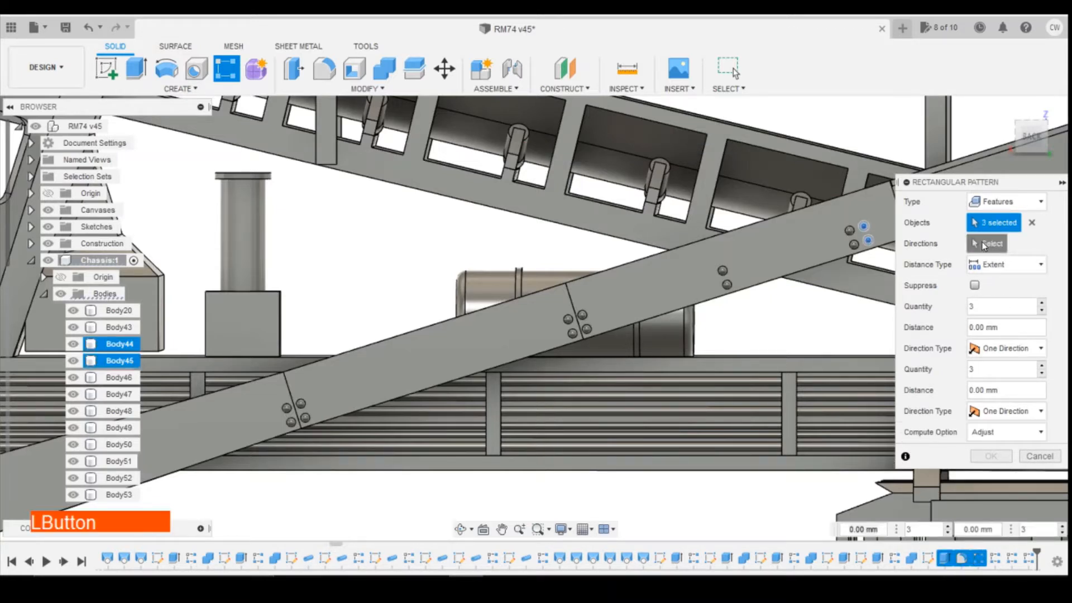
left_click(490, 367)
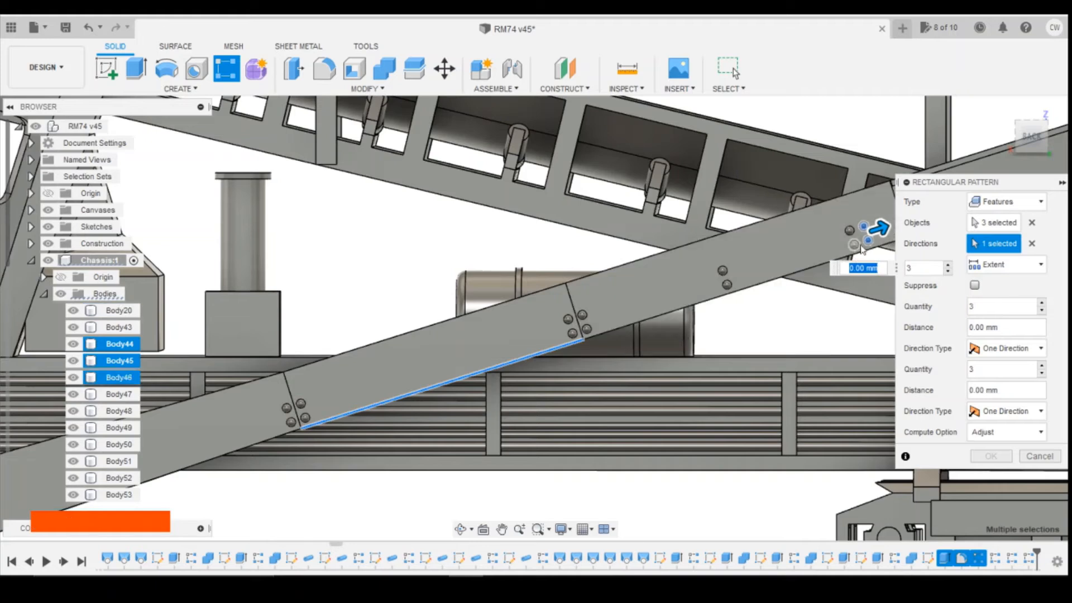
left_click_drag(880, 229, 431, 371)
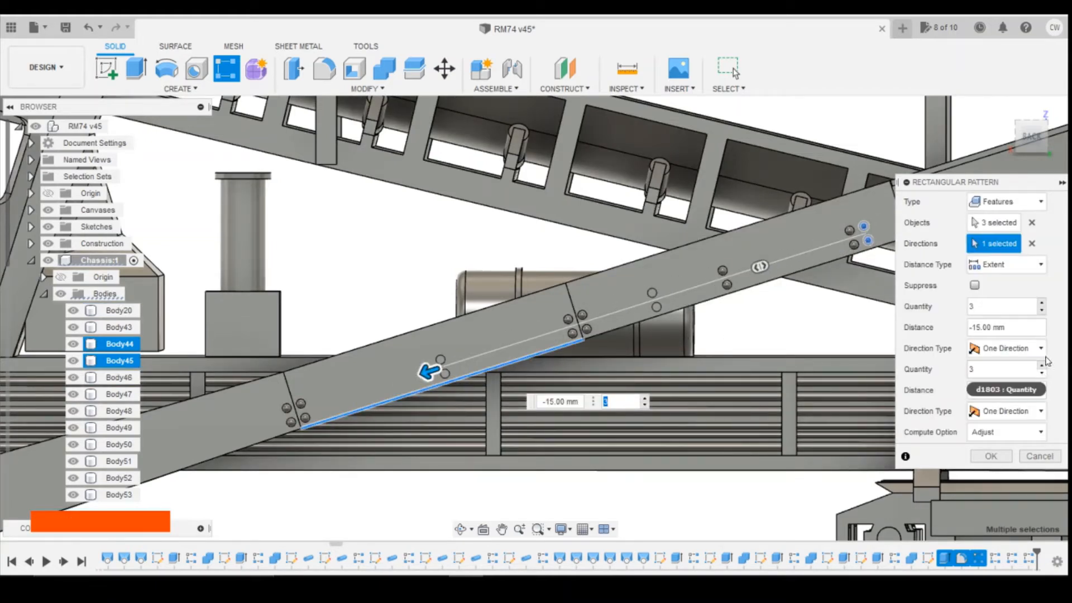
type("2")
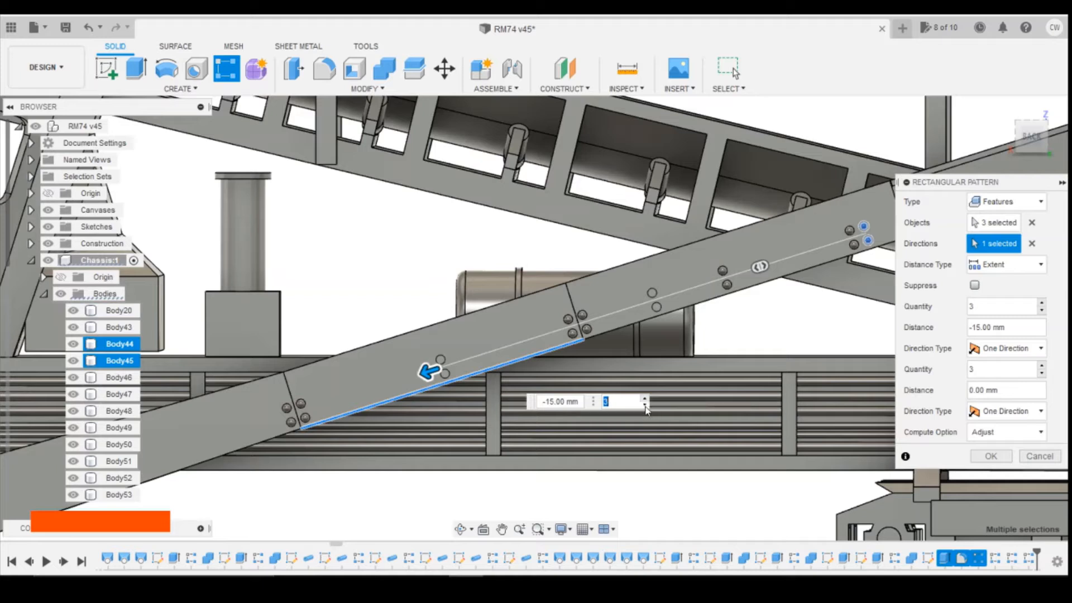
left_click(555, 416)
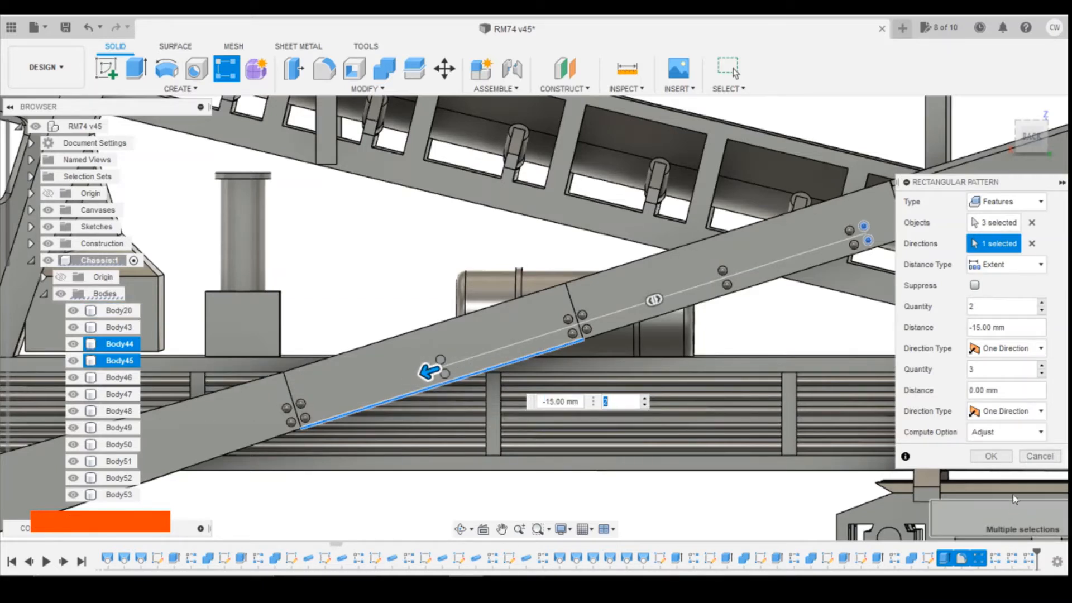
left_click(991, 456)
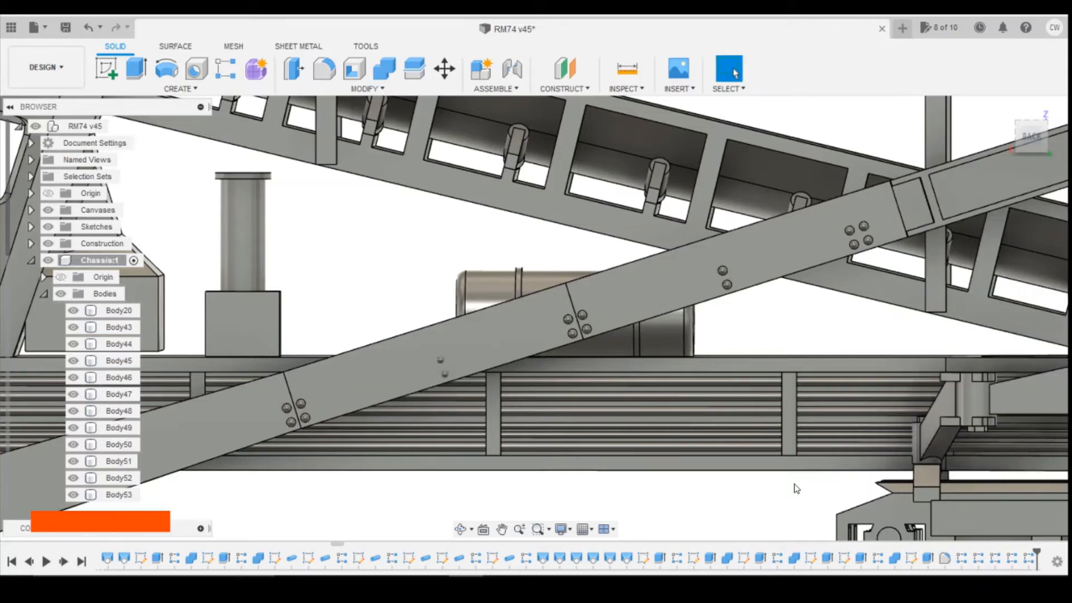
Examine the stud layout along the conveyor's side and compare its lower end with the reference photo
scroll(485, 377, "up", 3)
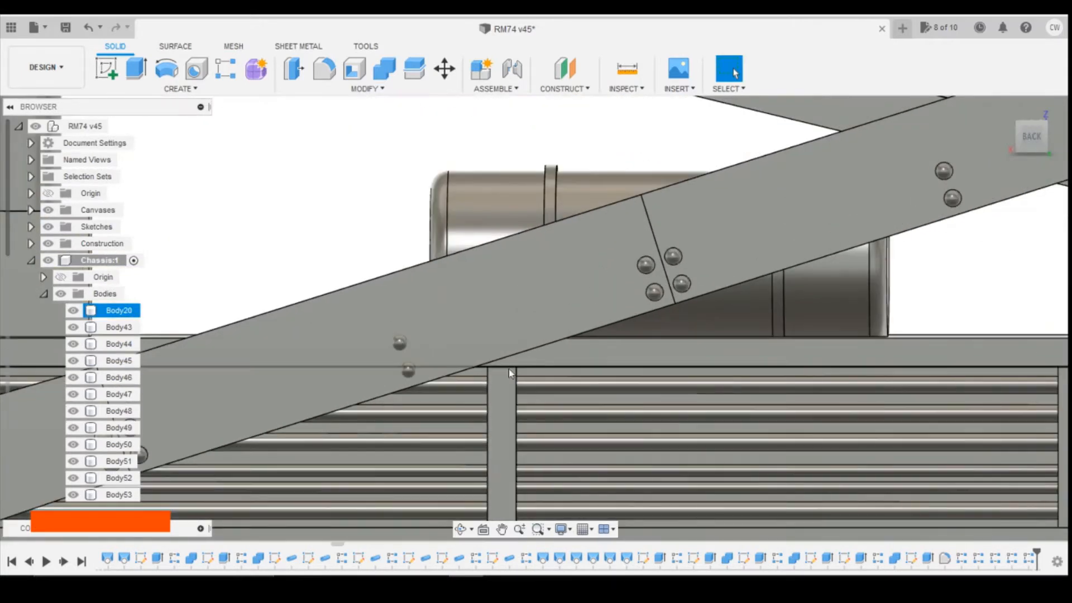
scroll(860, 300, "down", 2)
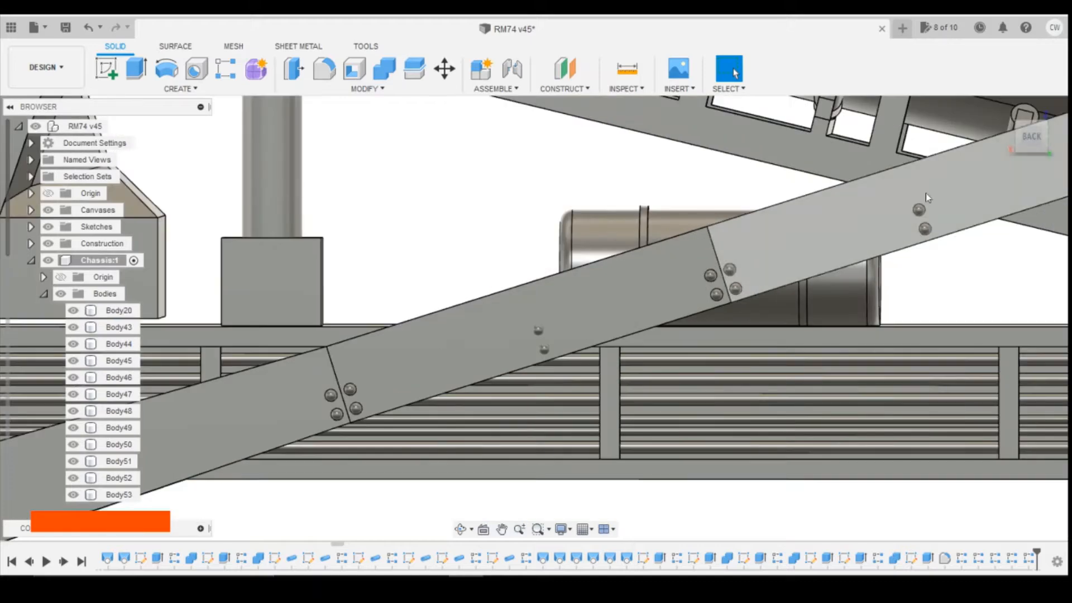
mouse_move(1033, 140)
left_mouse_down()
mouse_move(1050, 173)
mouse_move(1040, 150)
left_mouse_up()
scroll(743, 273, "down", 4)
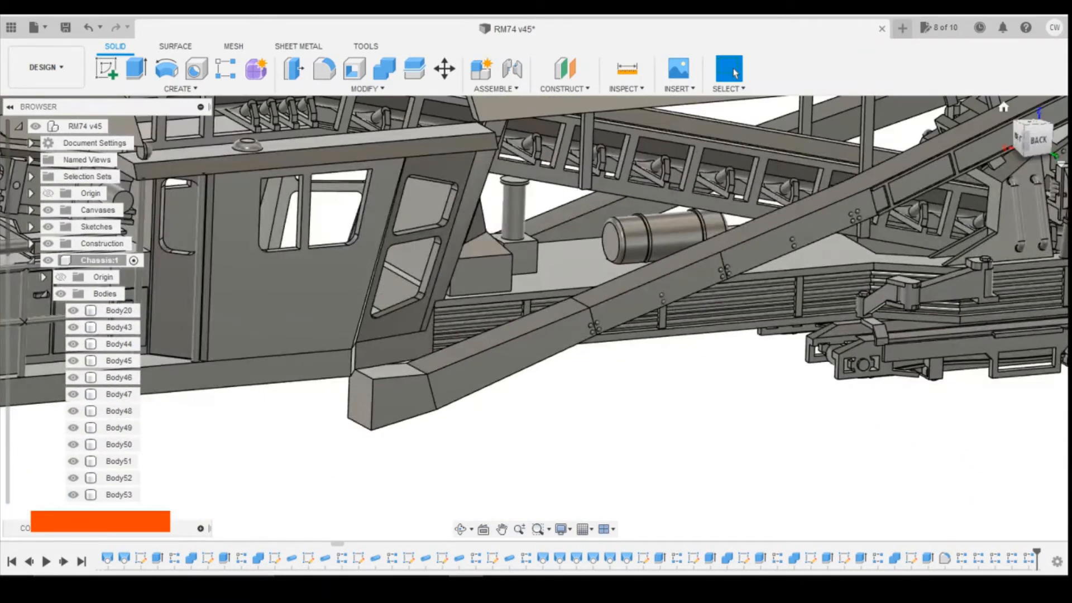
left_click(1036, 144)
key("shift+z")
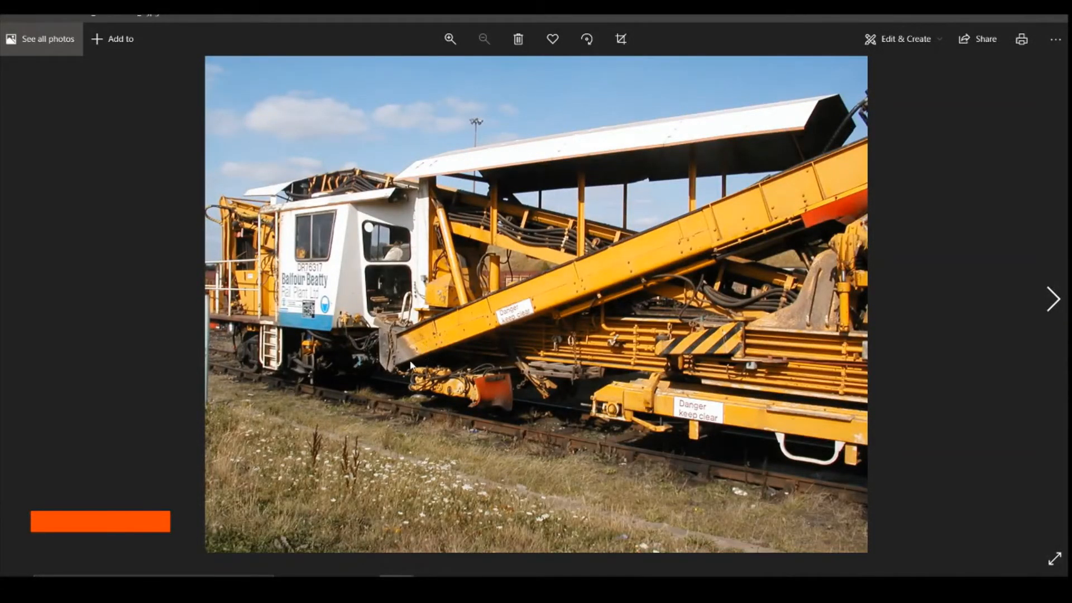
left_click(466, 576)
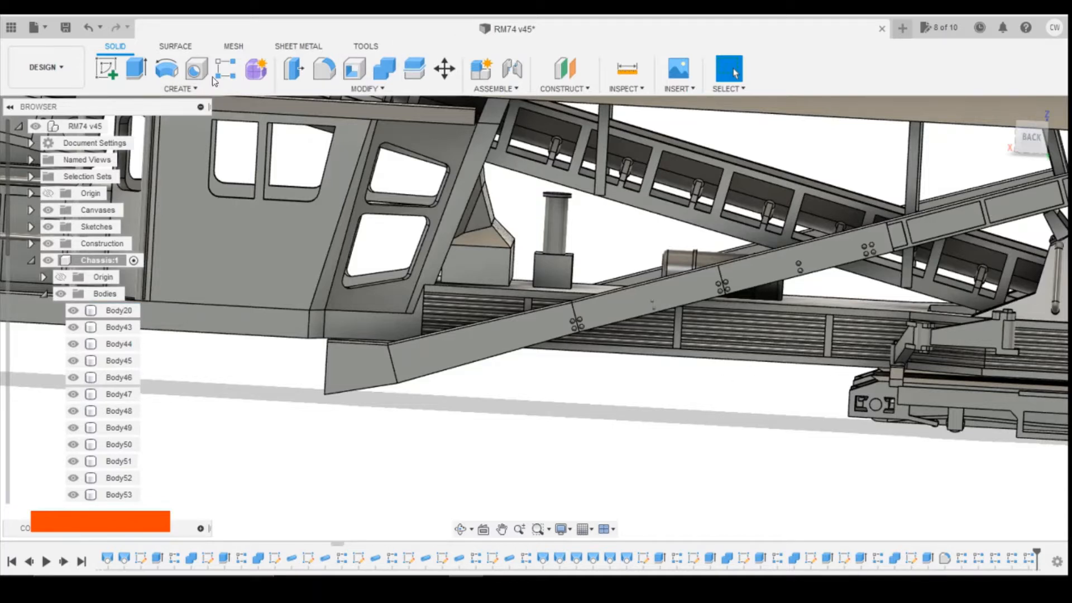
left_click(225, 68)
left_click(929, 560, "ctrl")
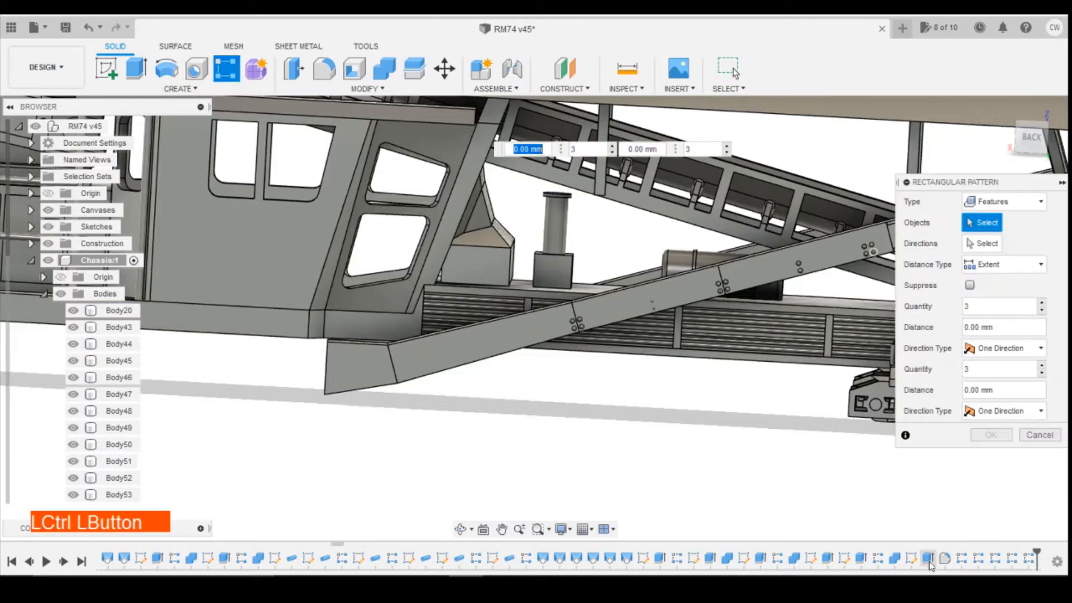
left_click(961, 559, "ctrl")
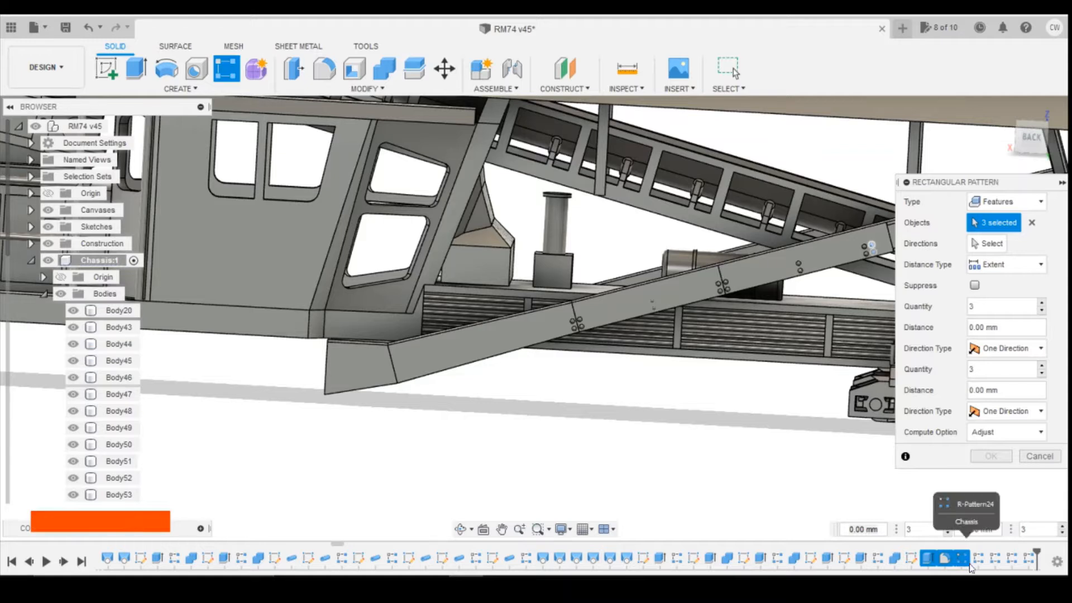
left_click(978, 560, "ctrl")
left_click(987, 244)
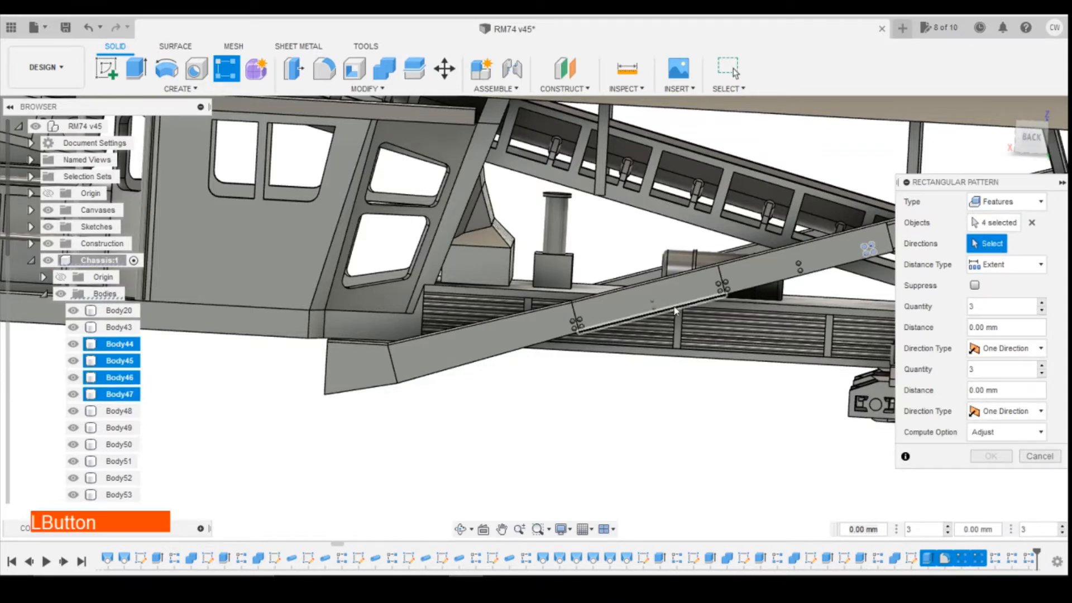
left_click(675, 312)
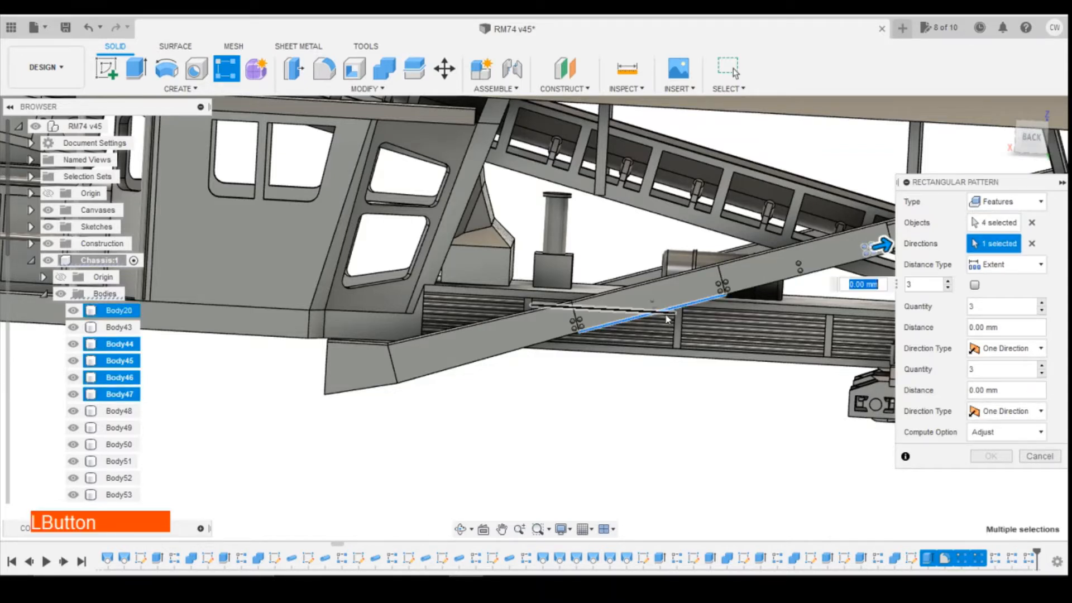
left_click(532, 347)
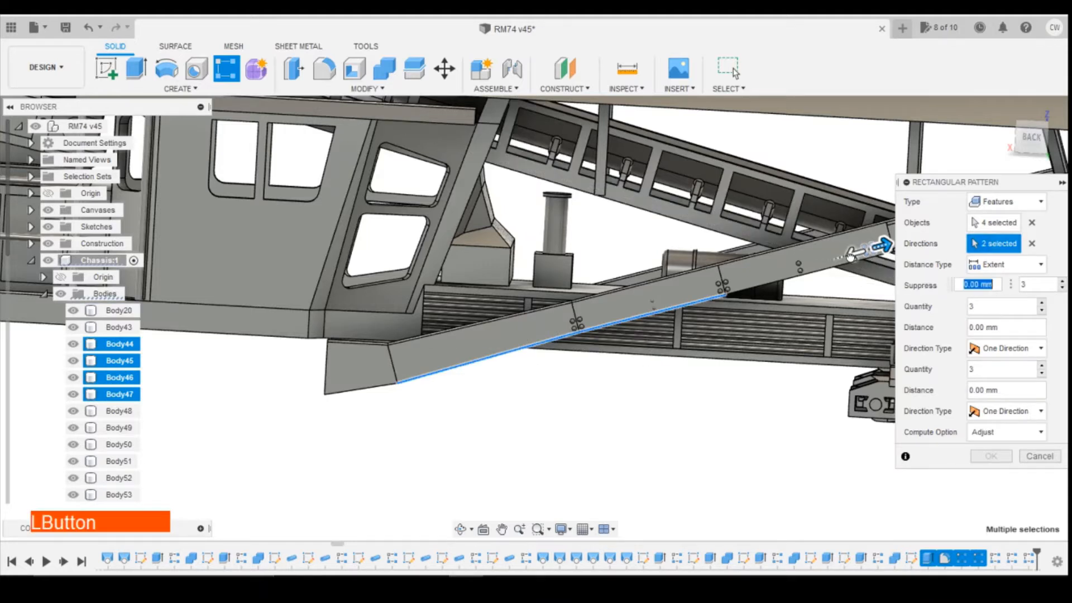
left_click_drag(850, 256, 494, 385)
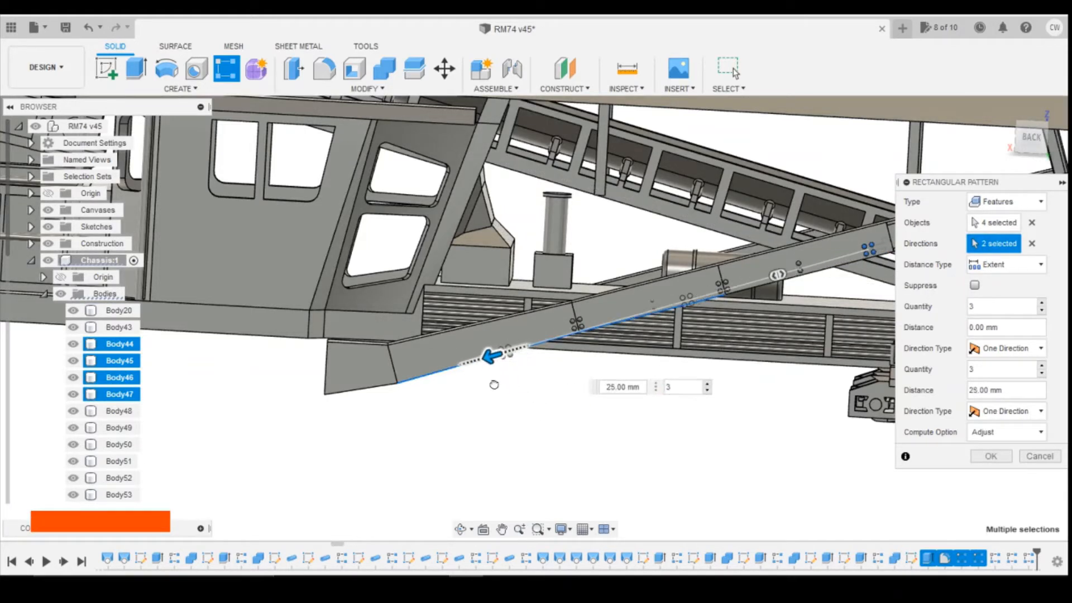
key("Tab")
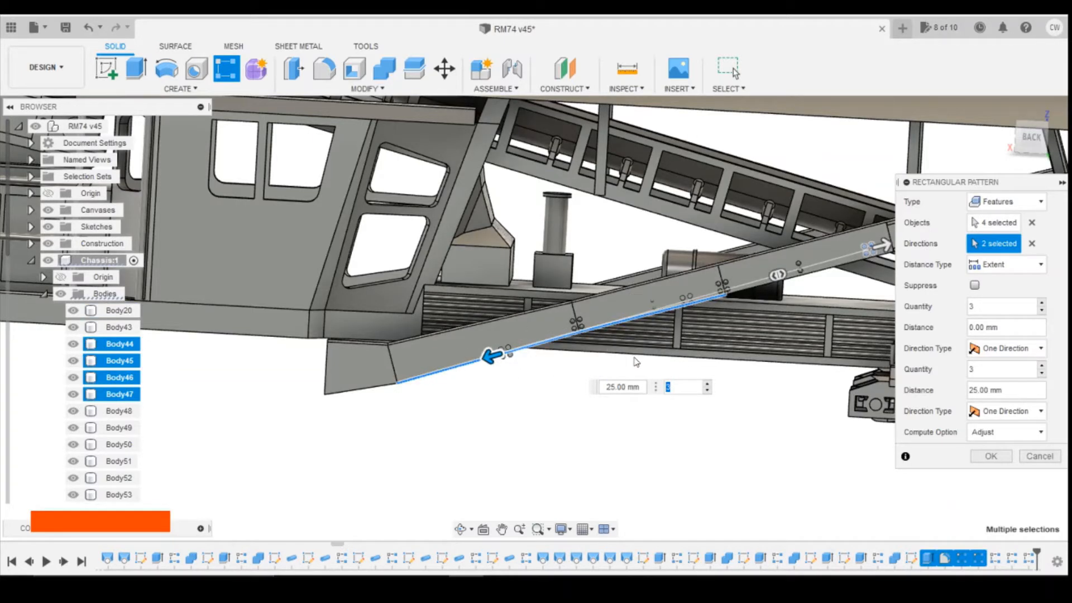
left_click(1032, 244)
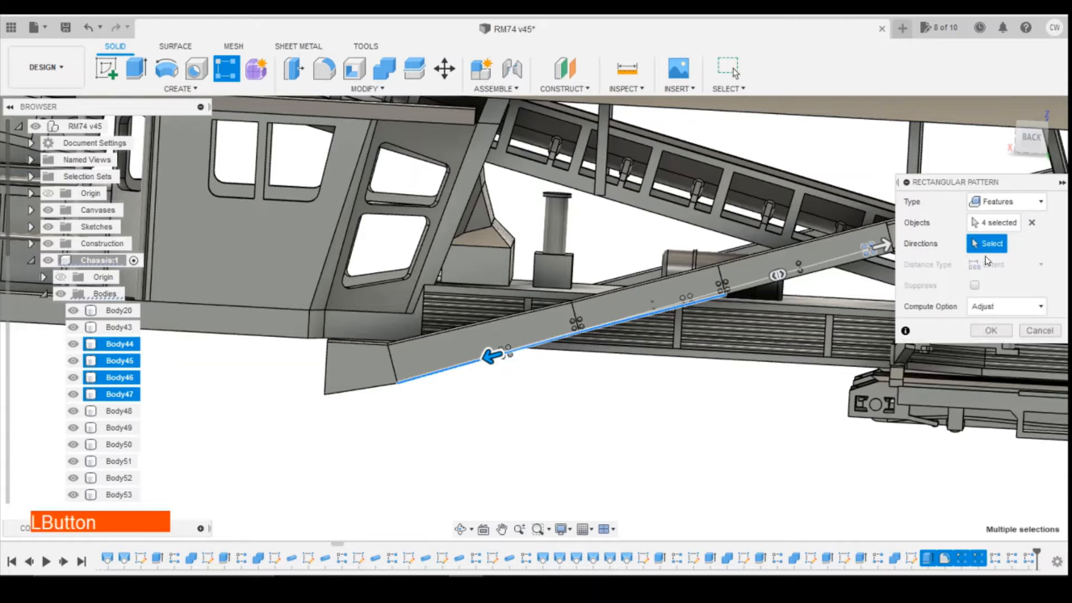
left_click(623, 319)
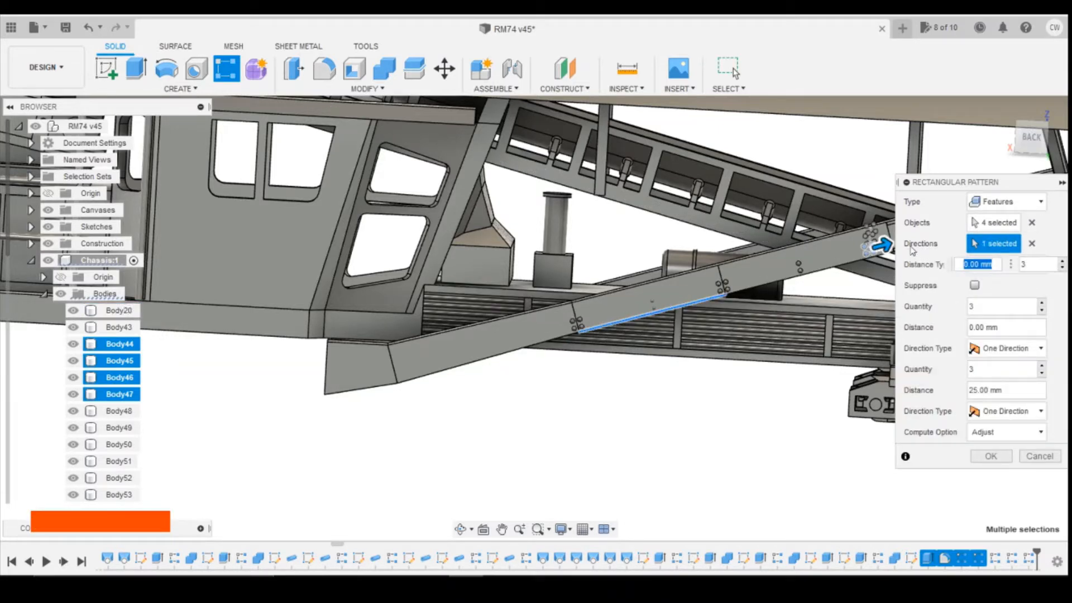
left_click_drag(880, 244, 737, 284)
key("Tab")
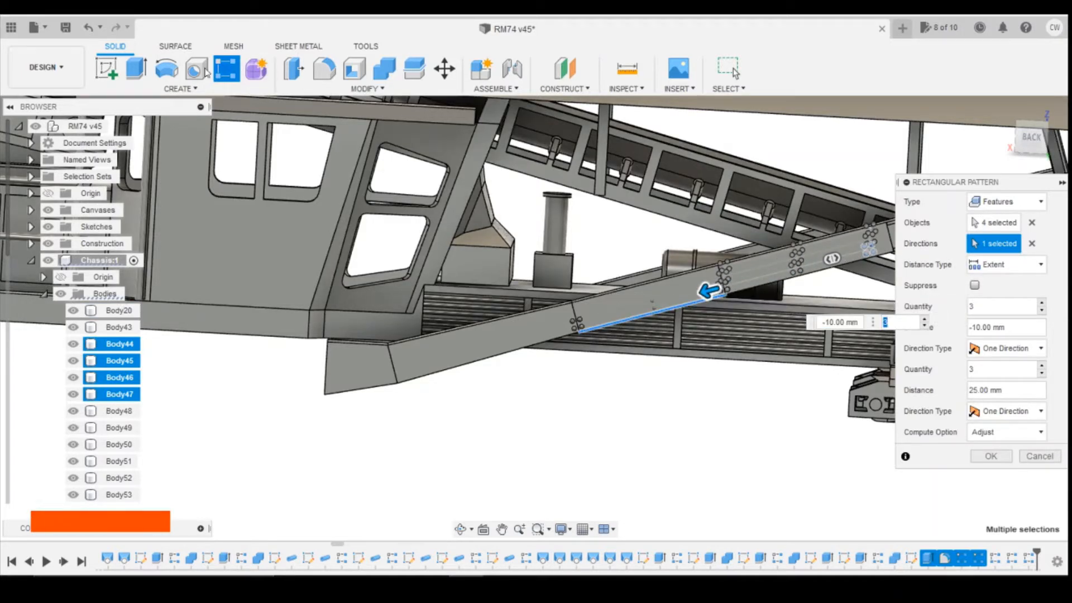
left_click(93, 26)
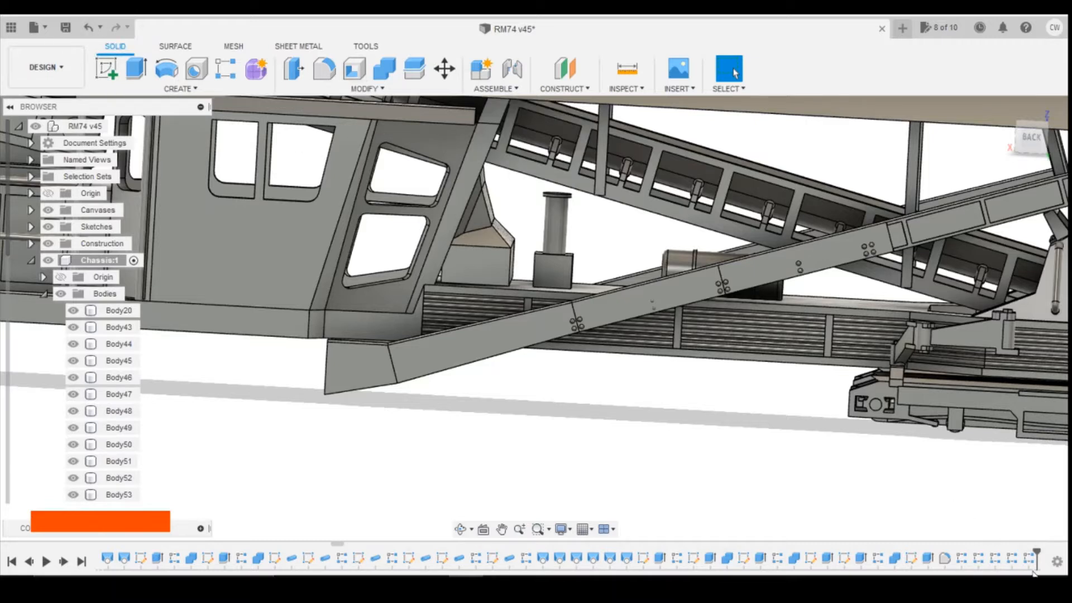
left_click(225, 68)
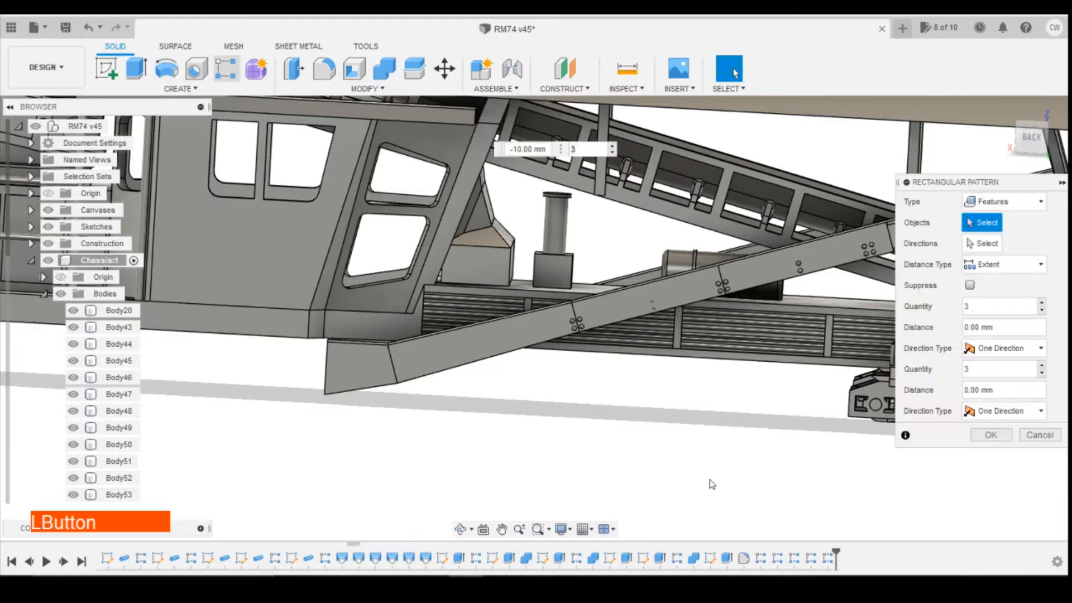
left_click(727, 558, "ctrl")
left_click(744, 558, "ctrl")
left_click(761, 557, "ctrl")
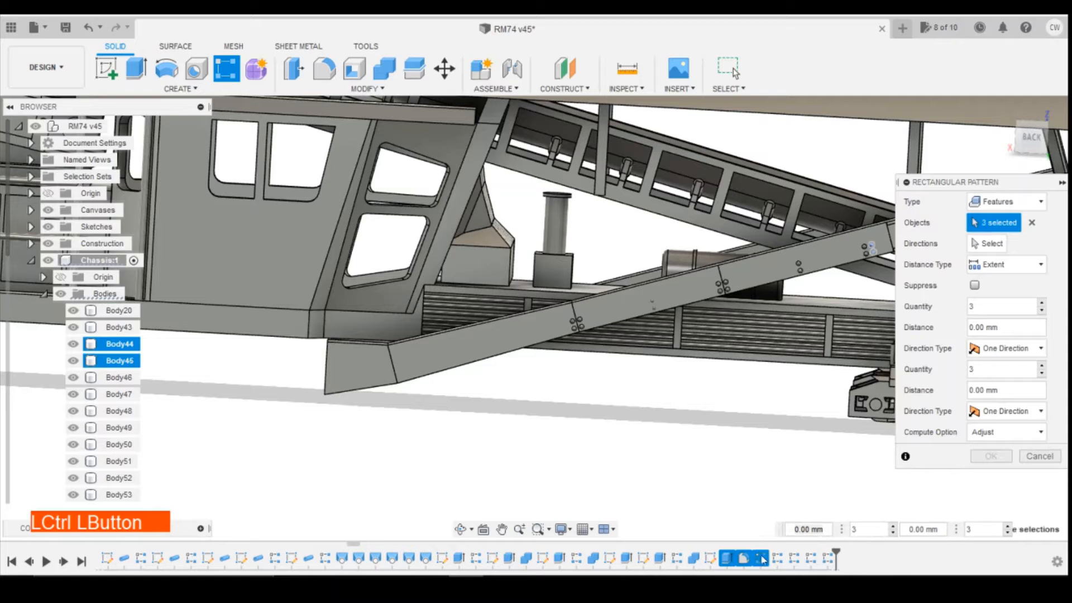
left_click(777, 558, "ctrl")
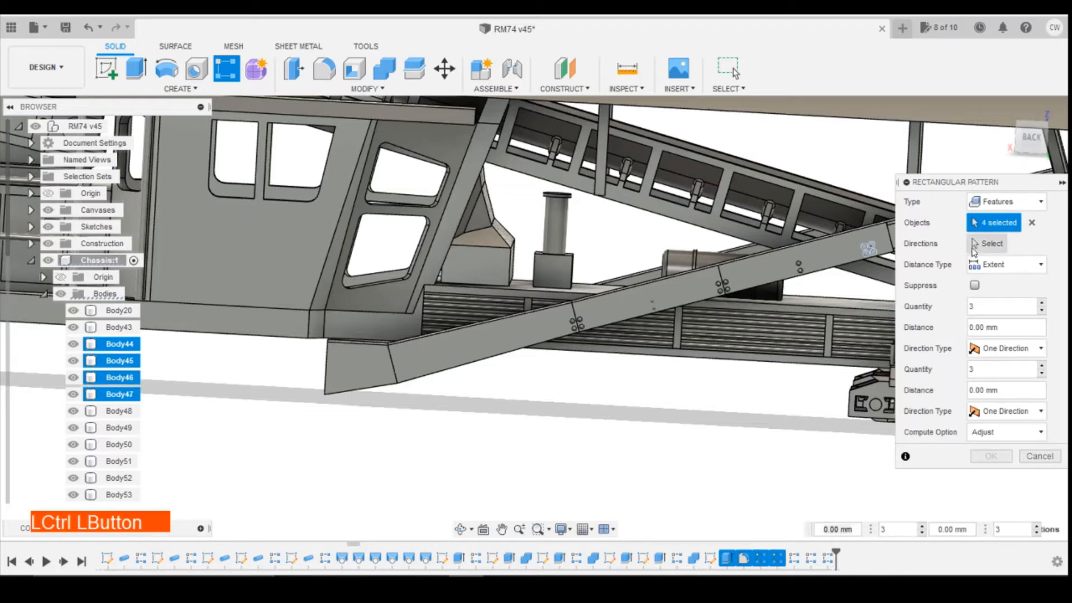
left_click(705, 300)
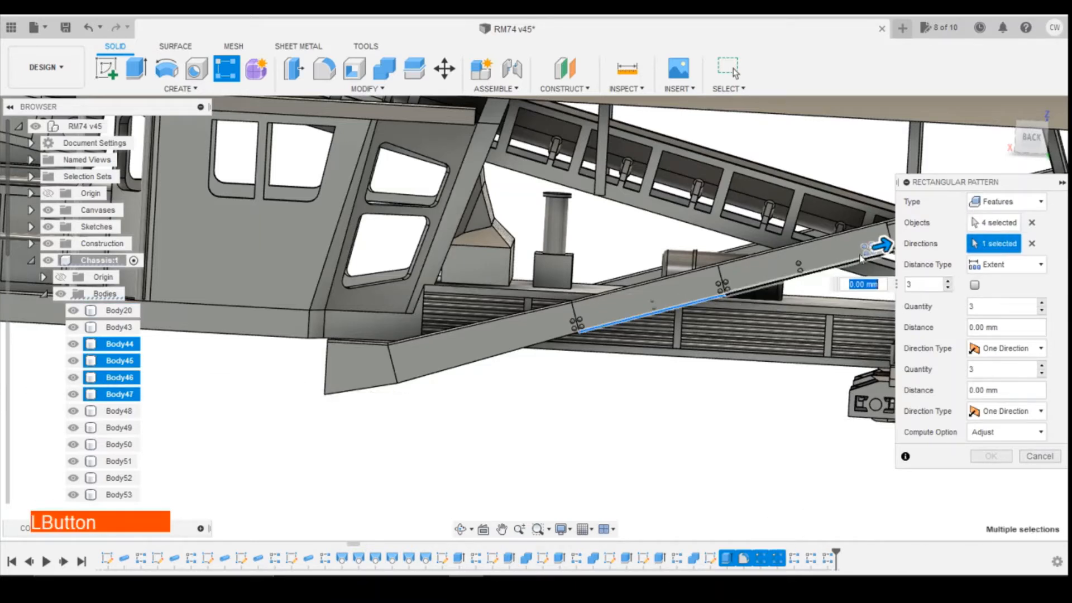
left_click_drag(875, 247, 509, 344)
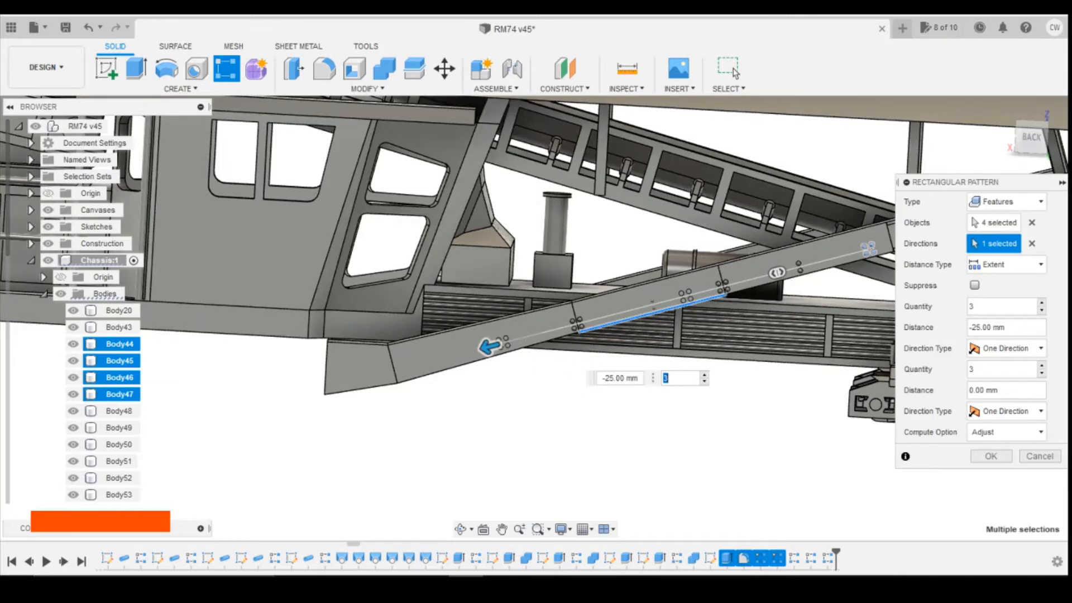
left_click(1039, 457)
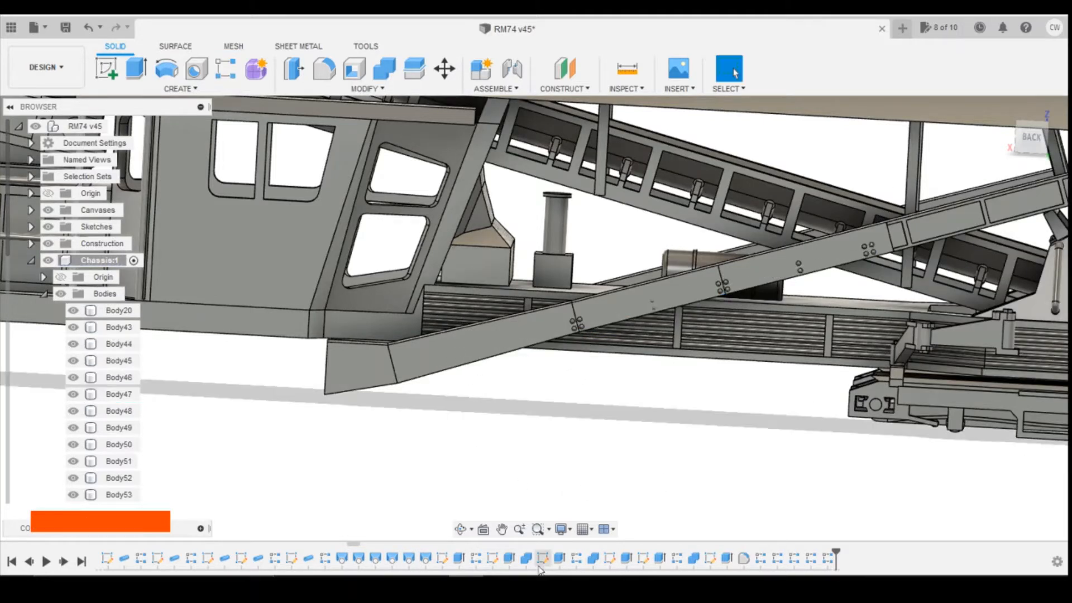
Start a sketch on the side face of the conveyor's lower section and draw a perpendicular construction line about 2.55 mm long across it near its lower end
left_click(105, 69)
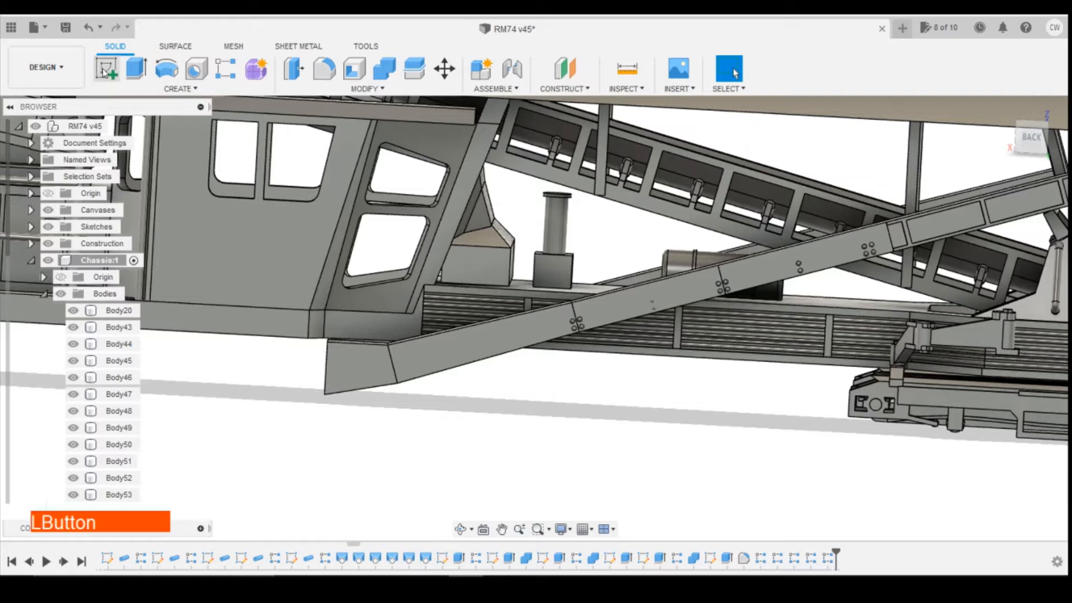
left_click(431, 370)
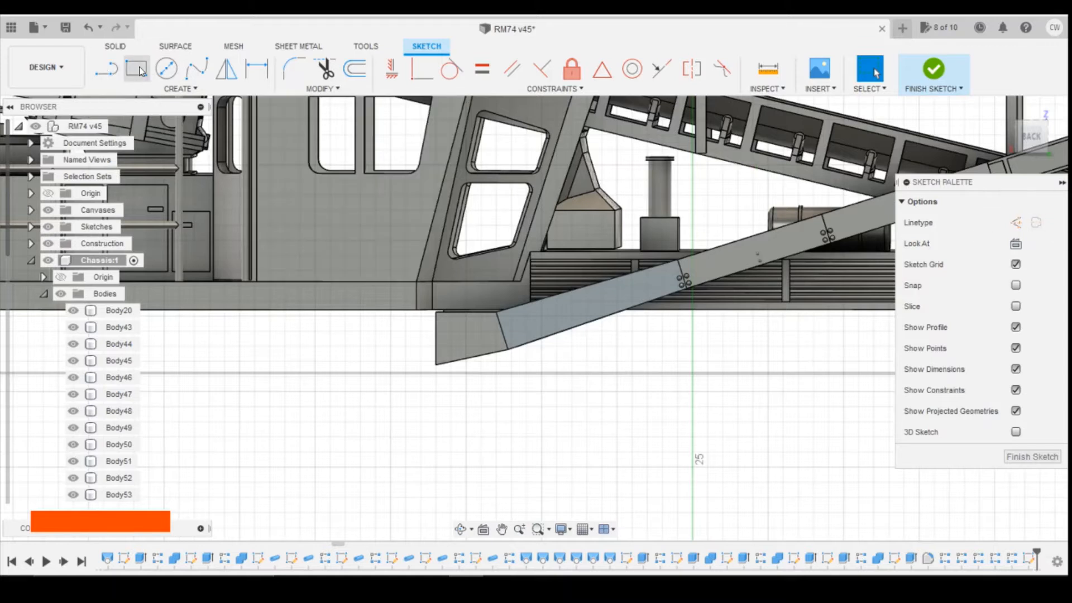
left_click(107, 70)
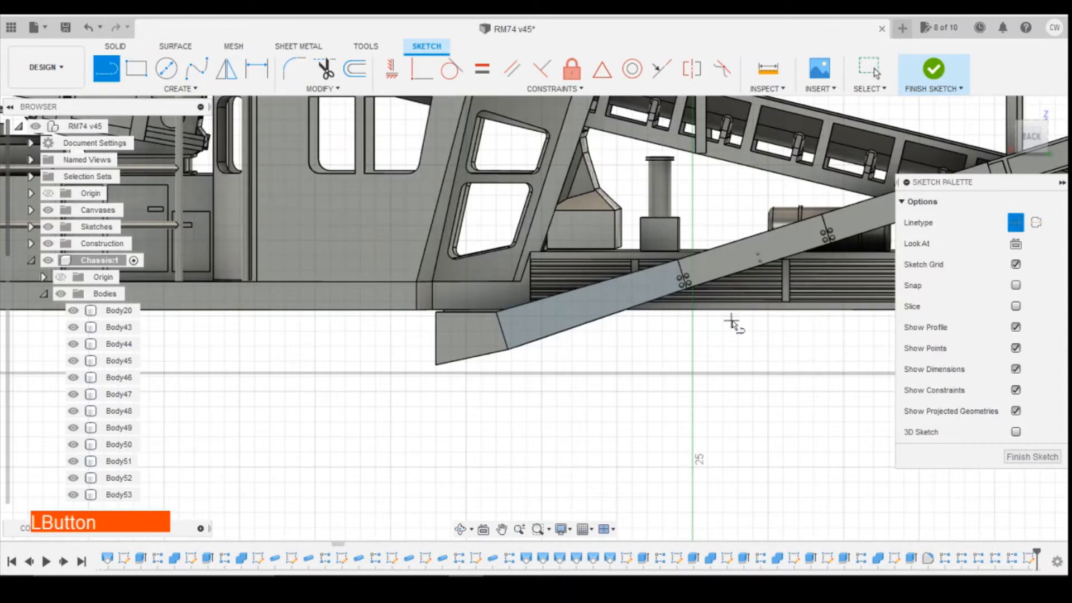
left_click(527, 350)
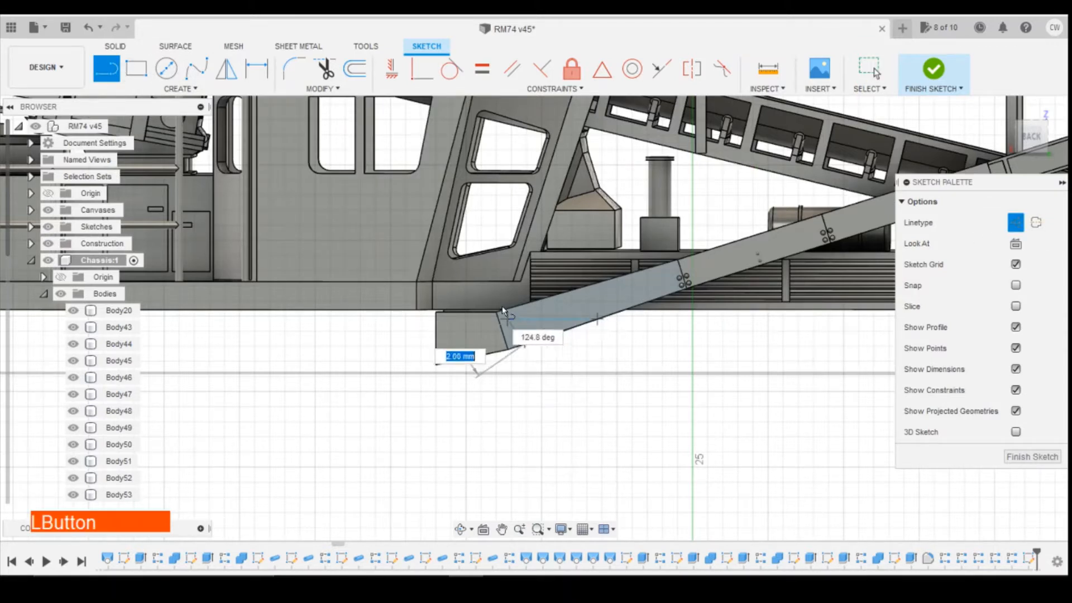
scroll(513, 310, "up", 2)
scroll(513, 310, "up", 2)
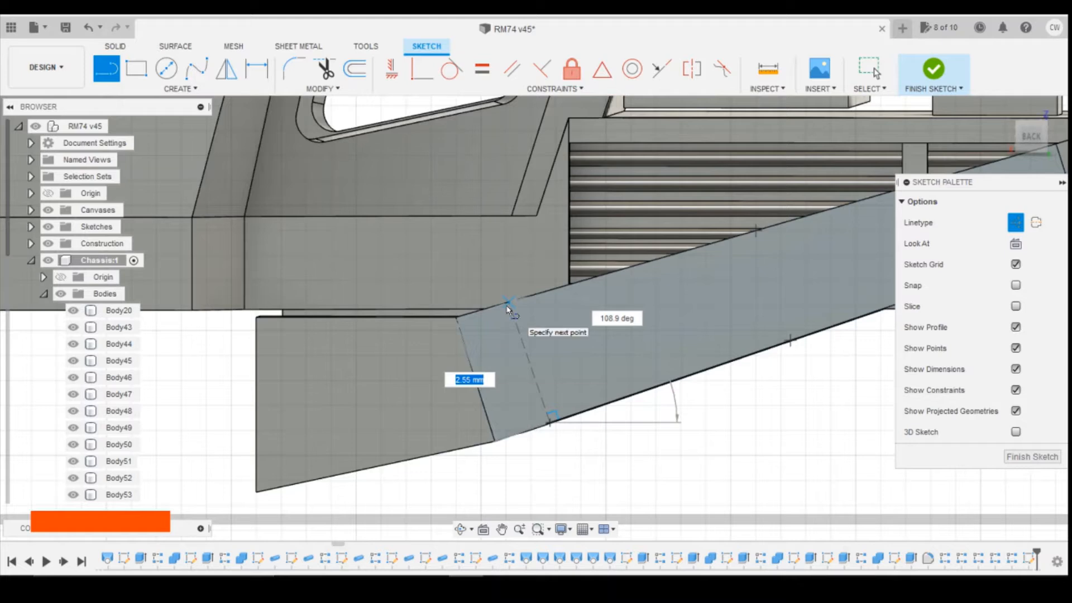
left_click(507, 305)
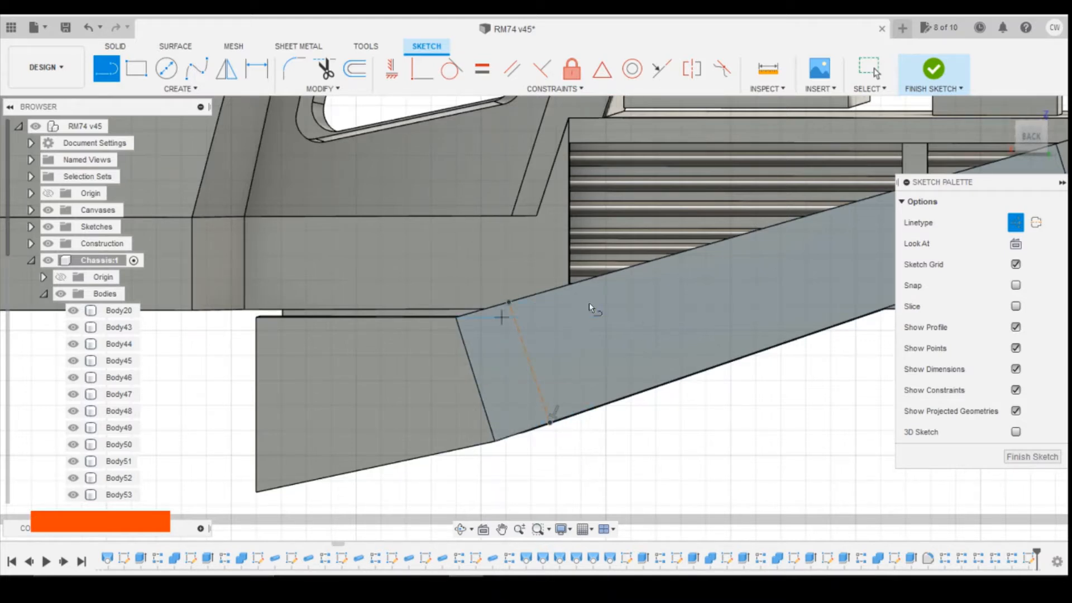
Draw a 0.3 mm diameter circle centred on the construction line close to the conveyor's lower edge
scroll(539, 357, "down", 1)
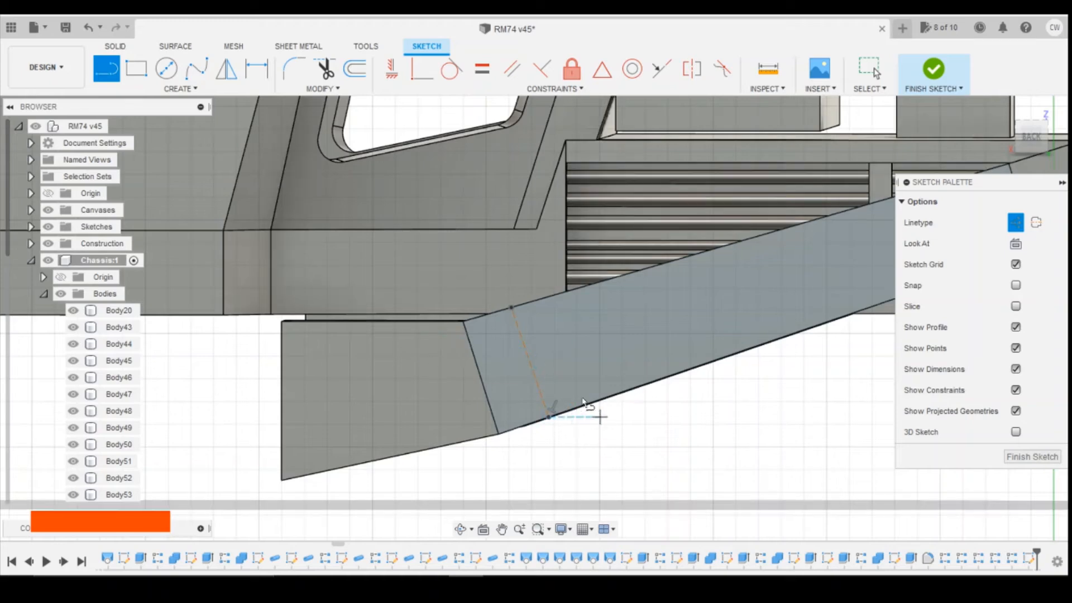
scroll(565, 381, "up", 3)
scroll(564, 378, "down", 2)
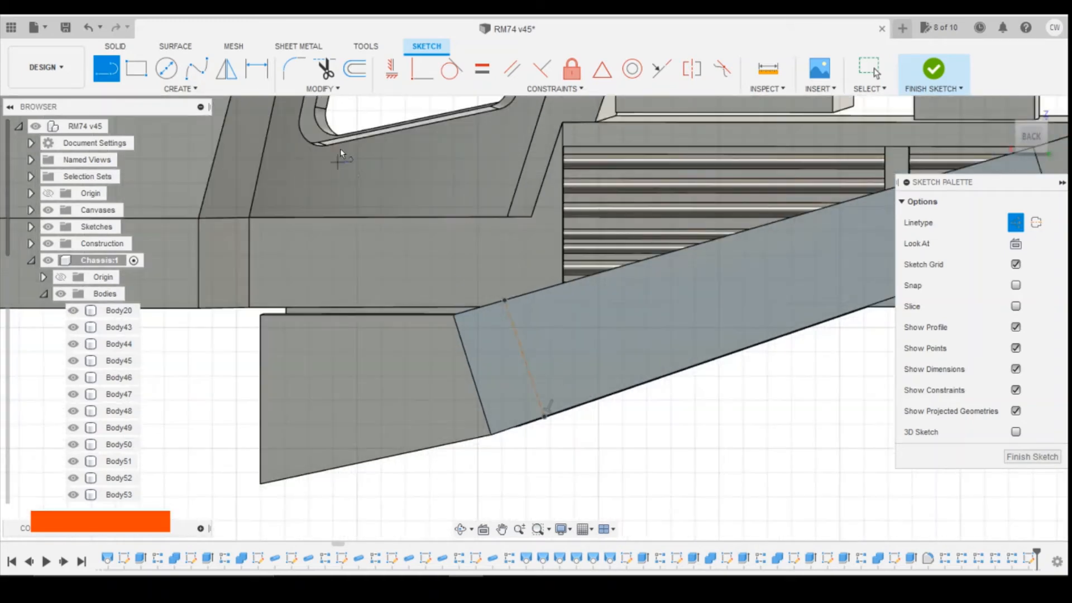
left_click(166, 68)
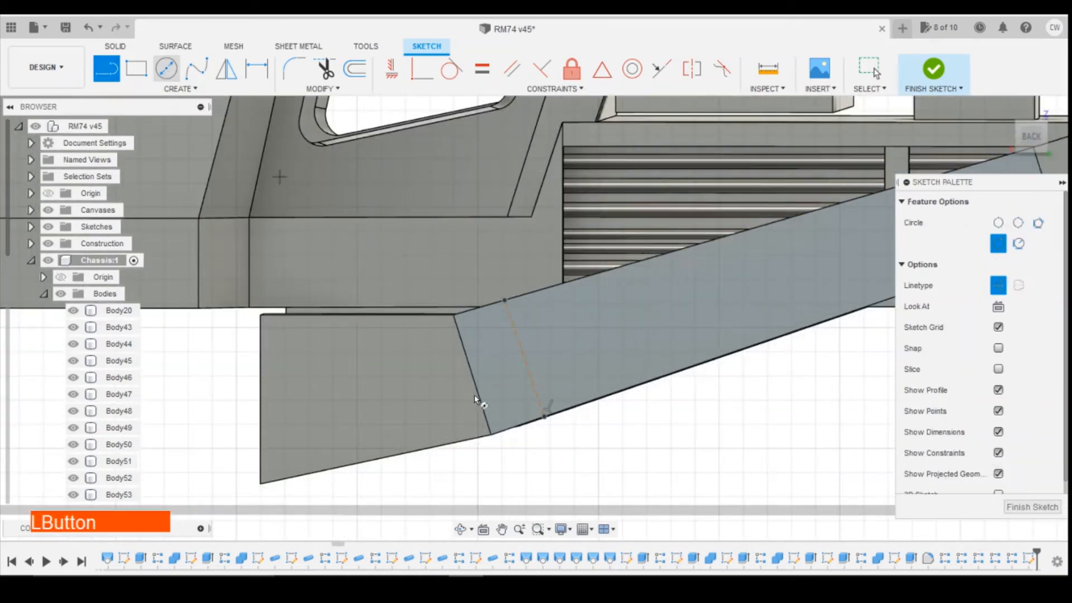
left_click(540, 400)
type("0.")
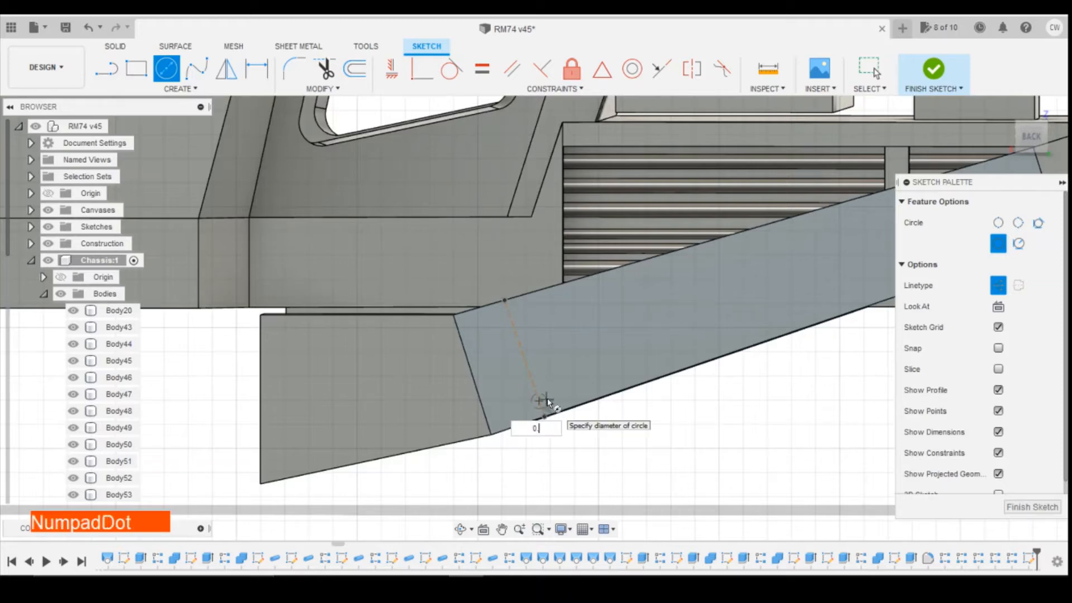
type("3")
key("Return")
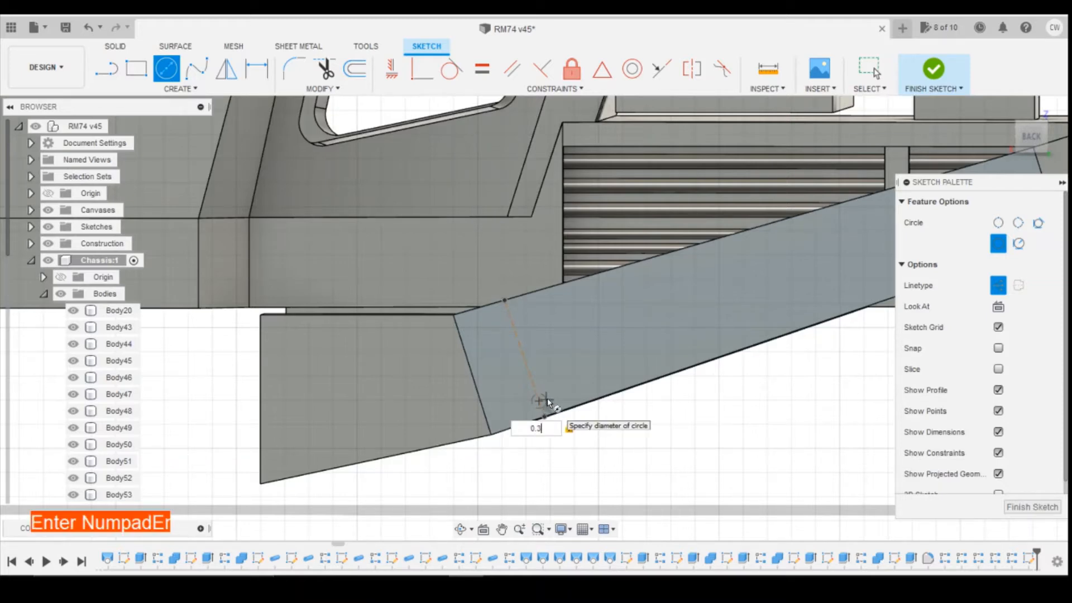
Dimension the stud circle's centre from the conveyor's lower edge
scroll(564, 417, "up", 3)
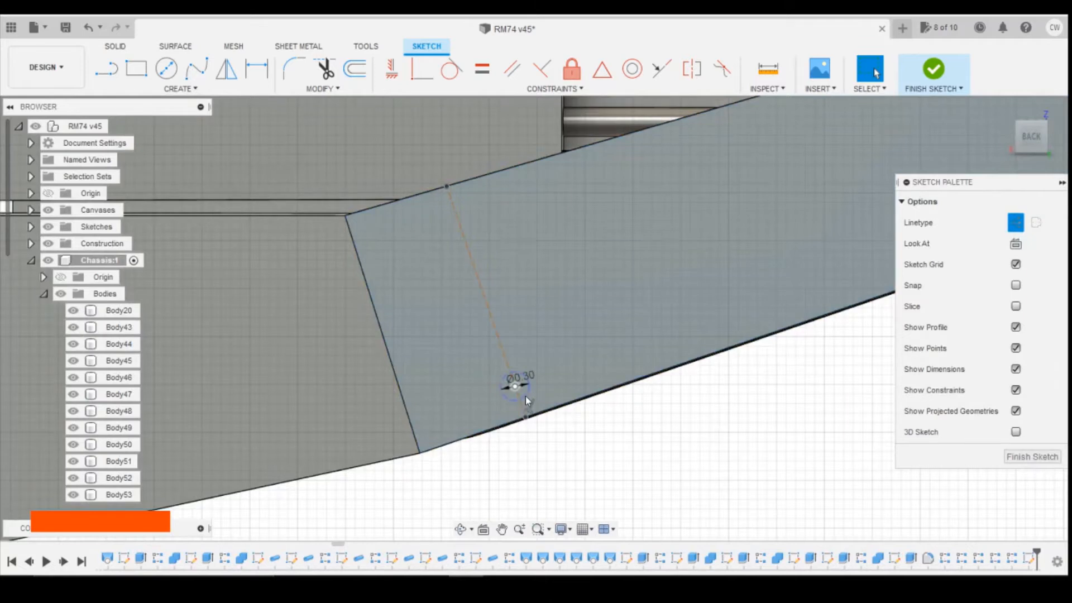
left_click(525, 397)
left_click(1016, 265)
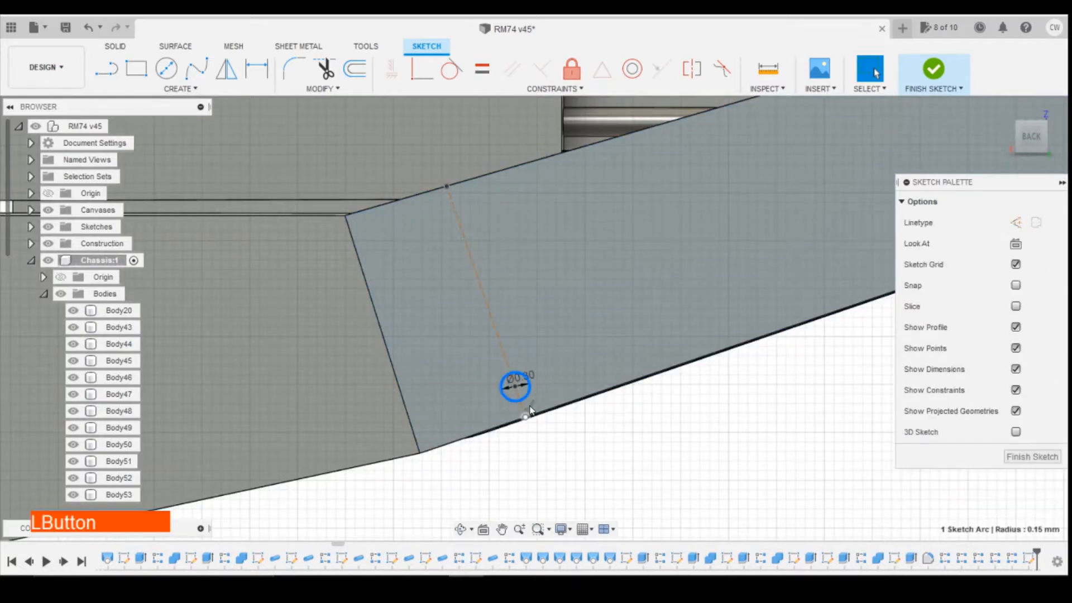
key("d")
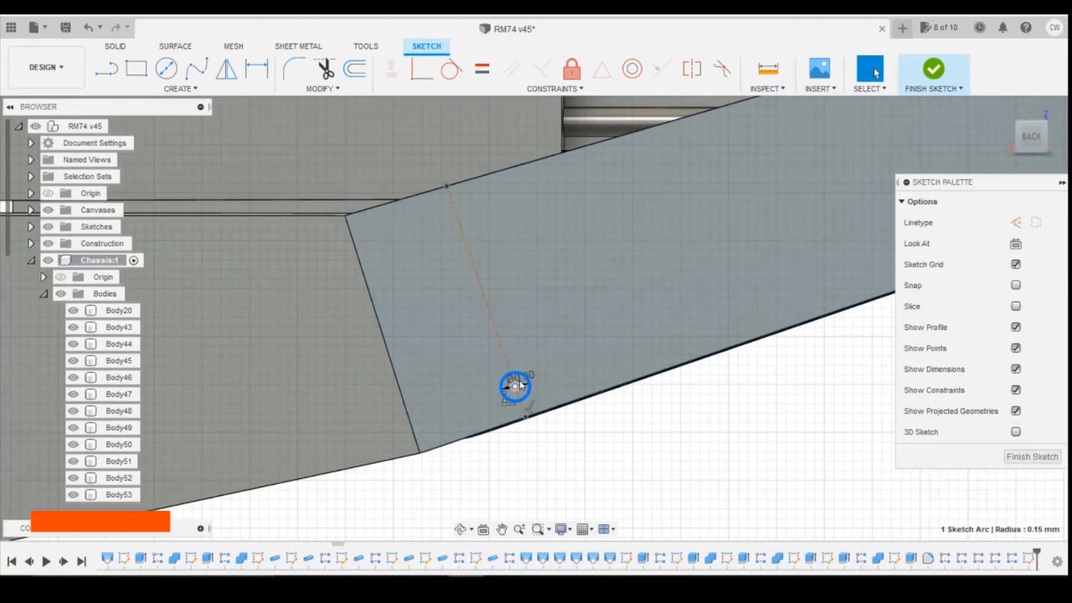
left_click(515, 385)
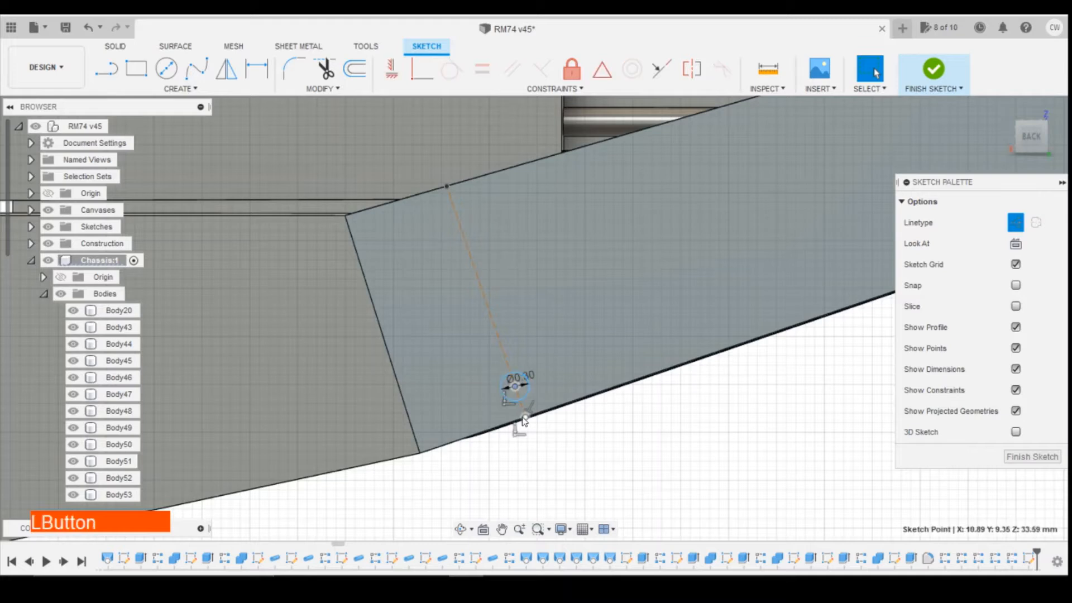
Dimension the small circle's centre 0.3 mm from the beam's lower edge
key("d")
left_click(516, 386)
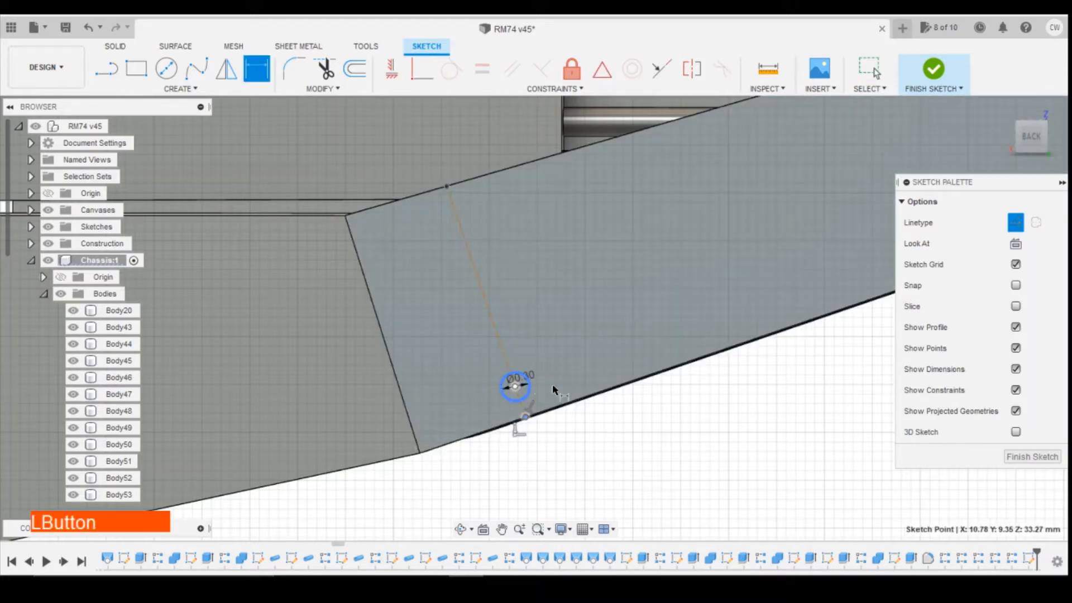
left_click(588, 382)
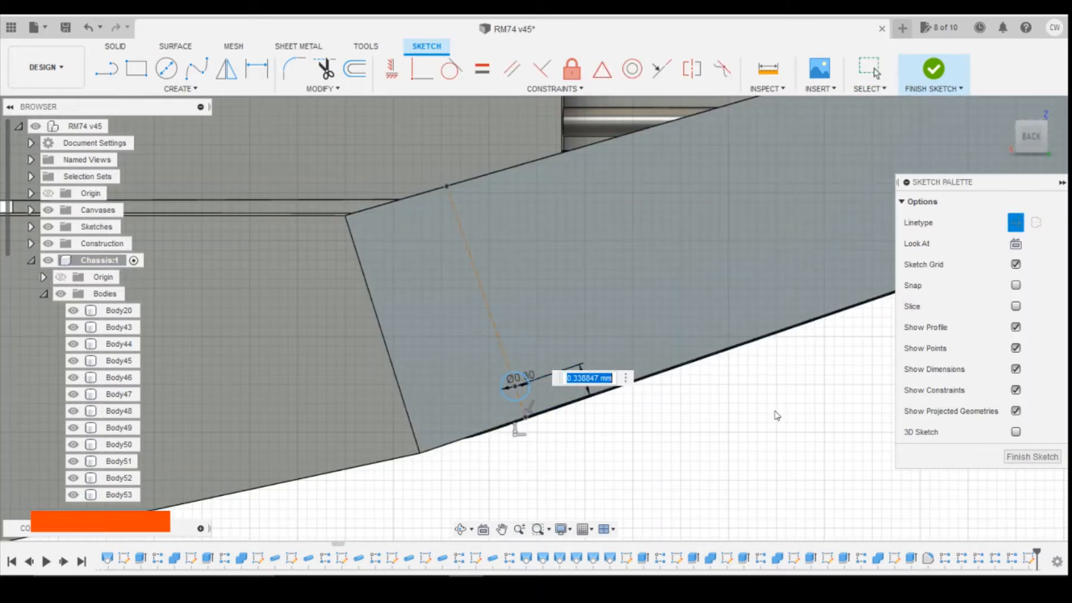
type("0.3")
key("Return")
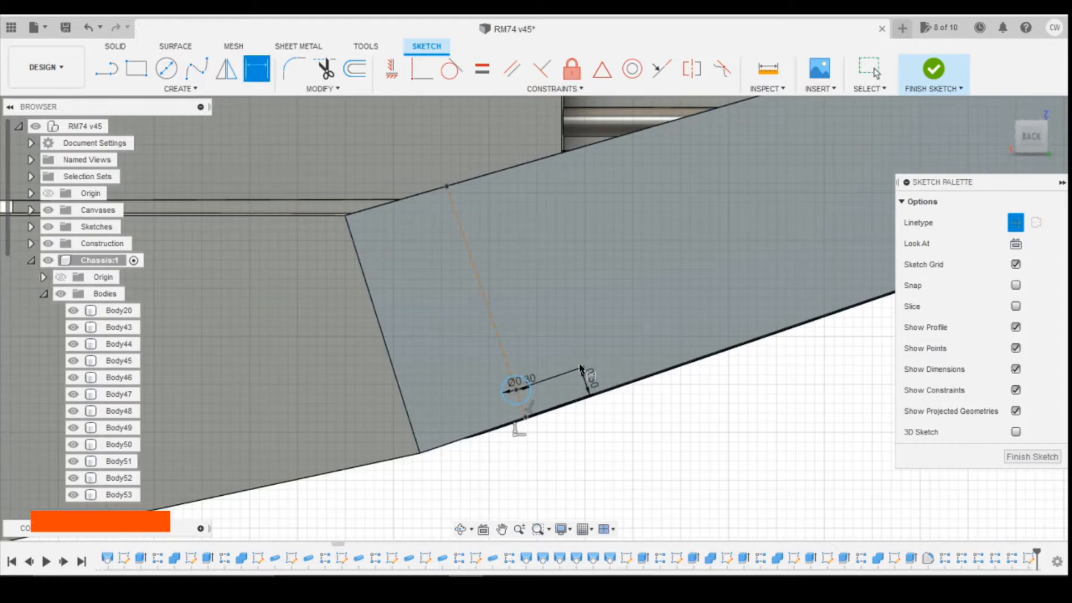
key("Escape")
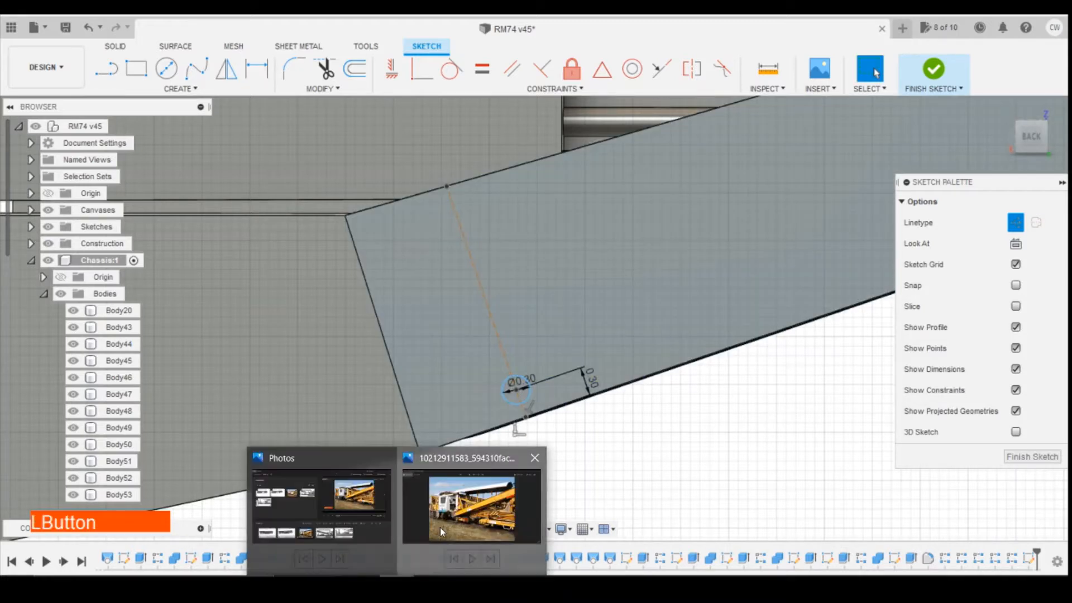
Check the reference photo in Photos and dimension the dashed construction line 1 mm from the beam section's slanted end edge
left_click(440, 527)
left_click(466, 576)
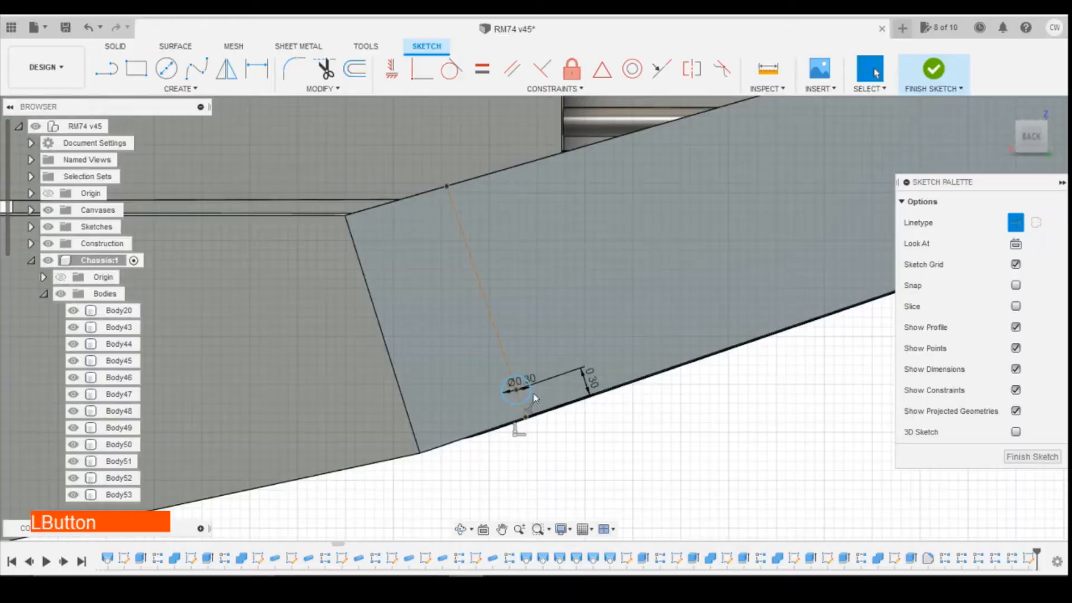
key("d")
left_click(525, 418)
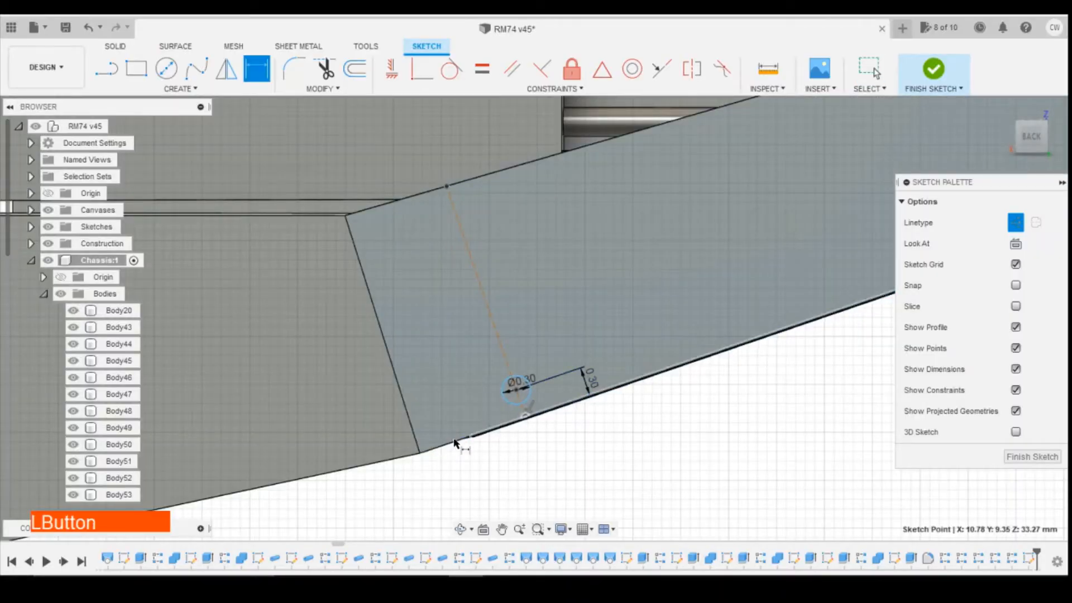
left_click(422, 454)
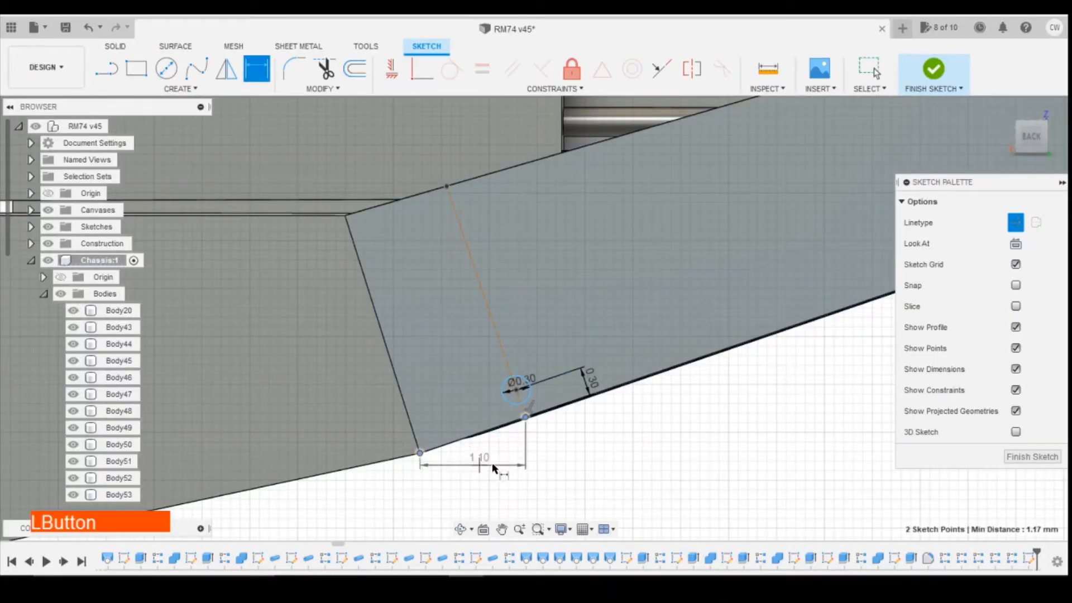
left_click(371, 278)
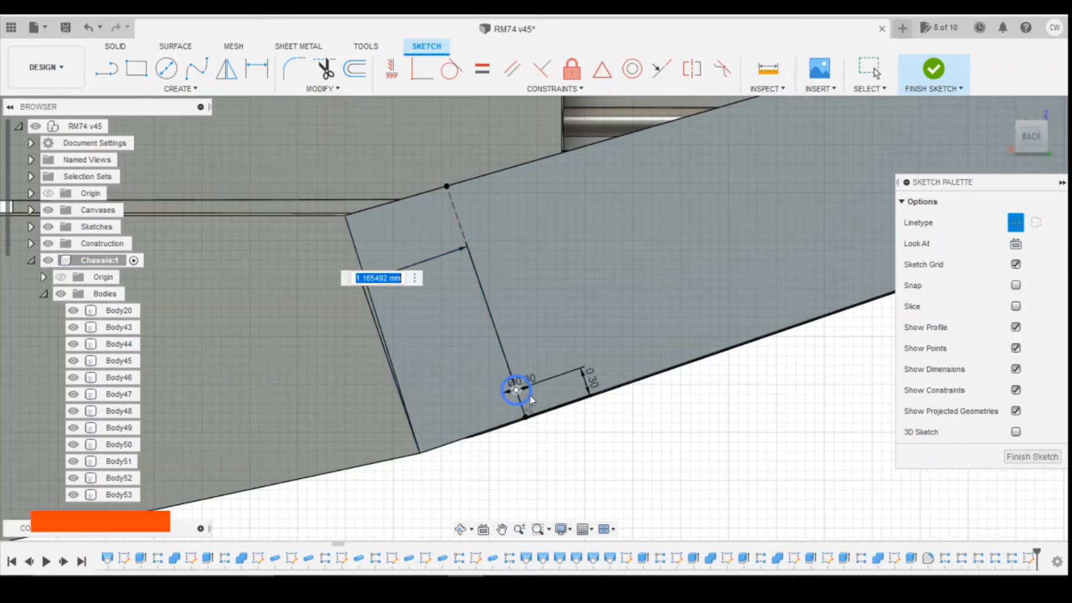
type("0")
key("Return")
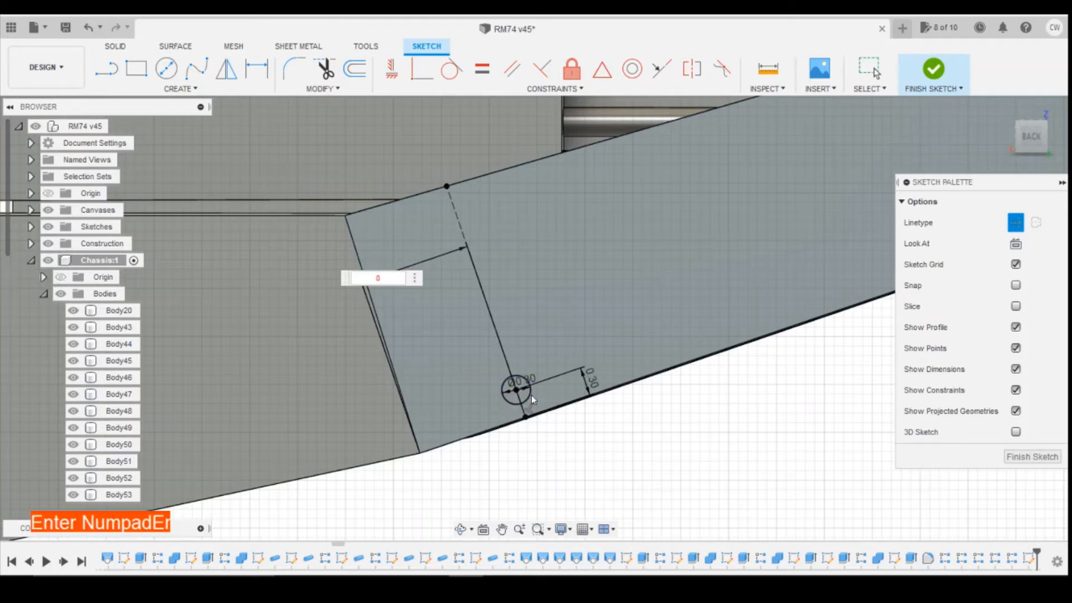
type("1")
key("Return")
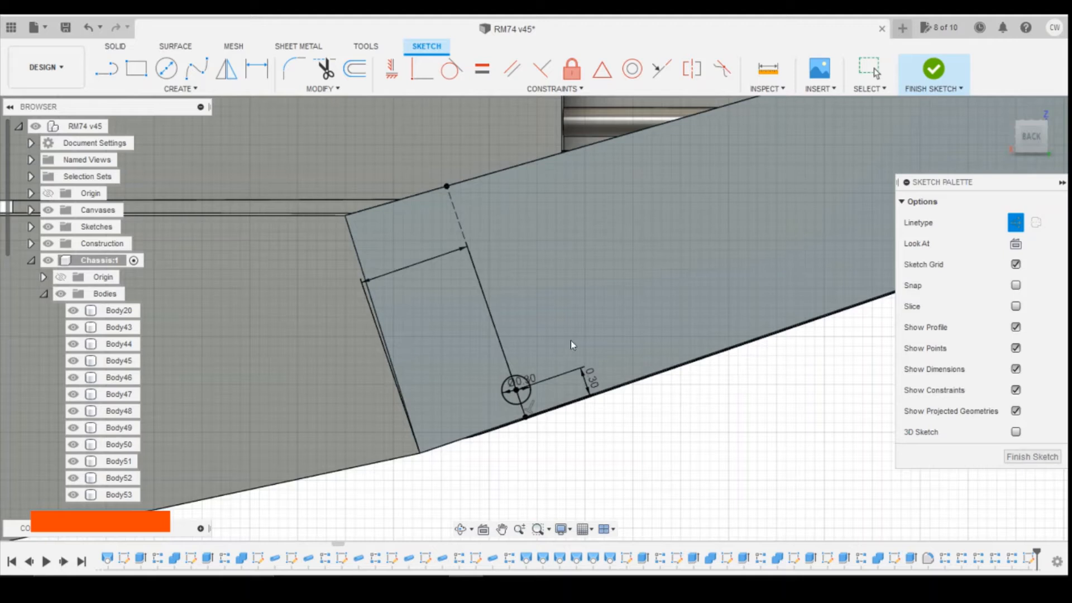
Extrude the small circle profile 0.15 mm to form a rivet on the beam face
scroll(674, 372, "up", 2)
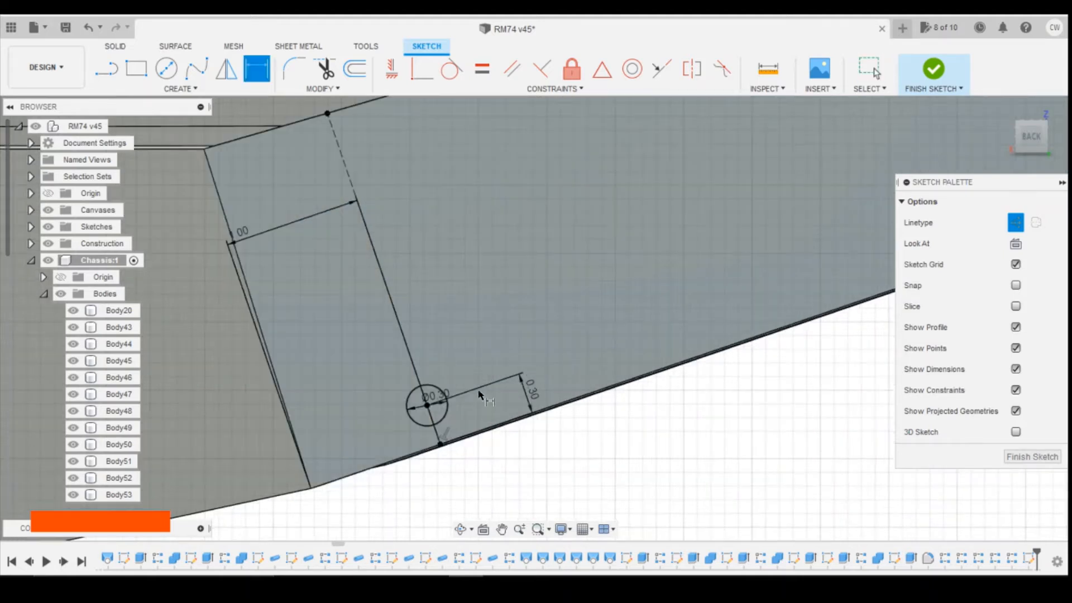
scroll(448, 407, "up", 2)
key("Escape")
left_click(442, 418)
right_click(429, 416)
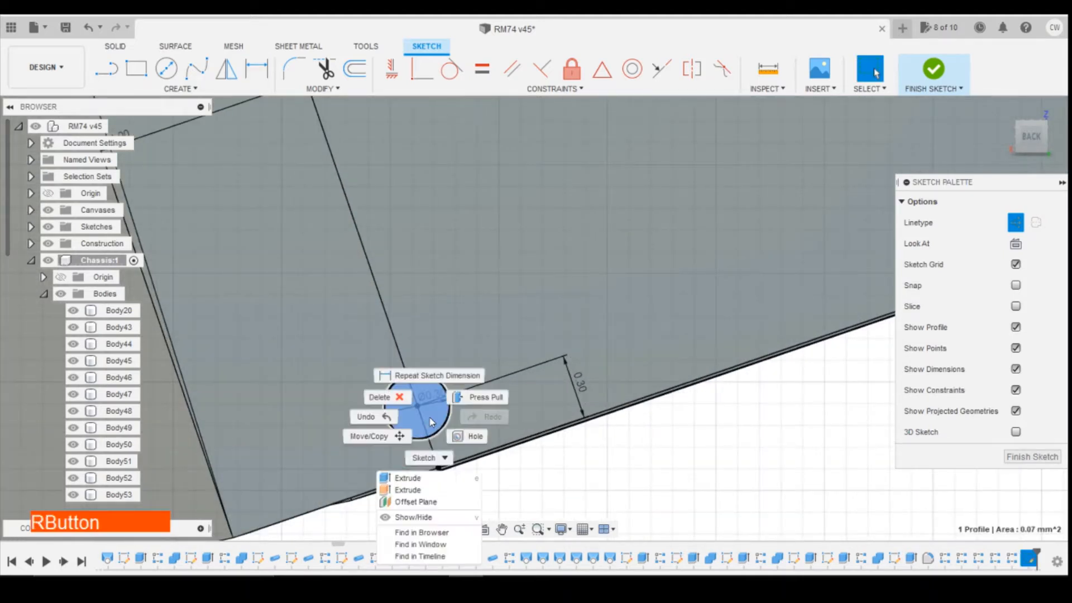
left_click(440, 490)
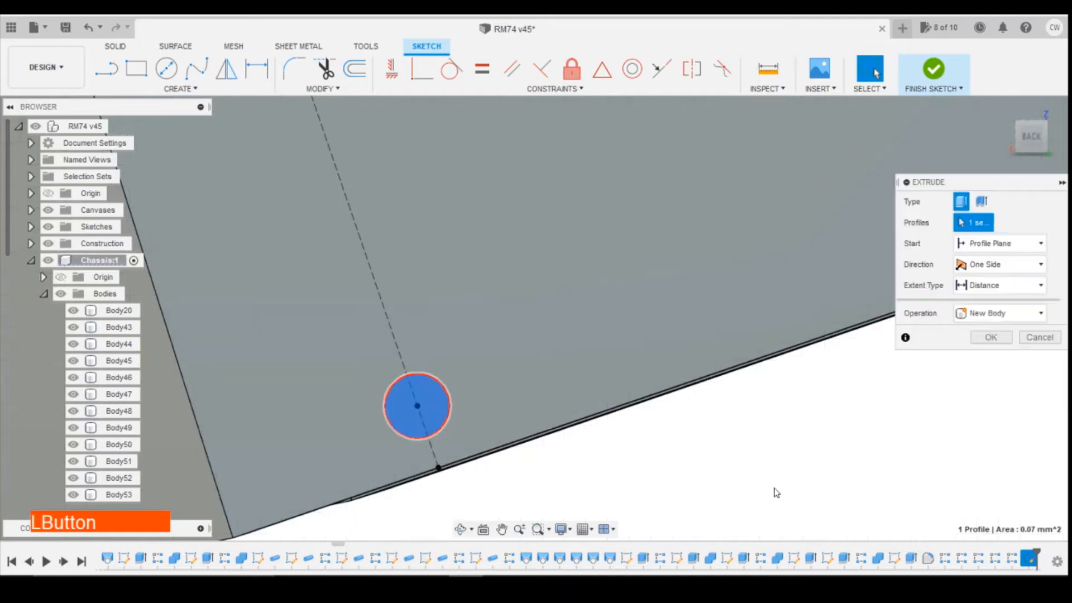
type("0.15")
key("KP_Enter")
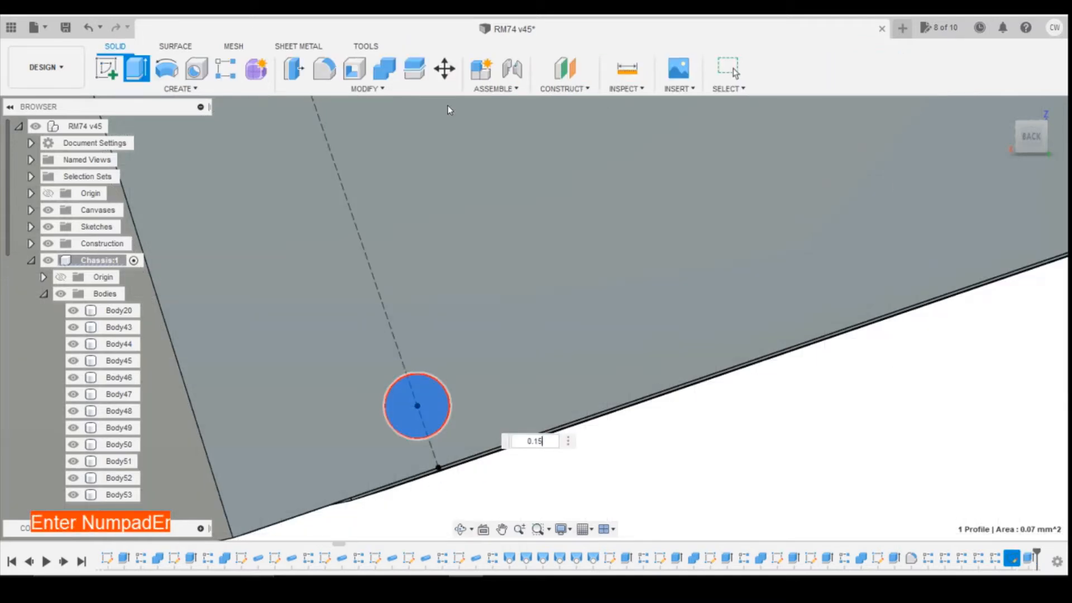
Fillet the rivet's circular edge with a 0.15 mm radius to dome its head
left_click(324, 68)
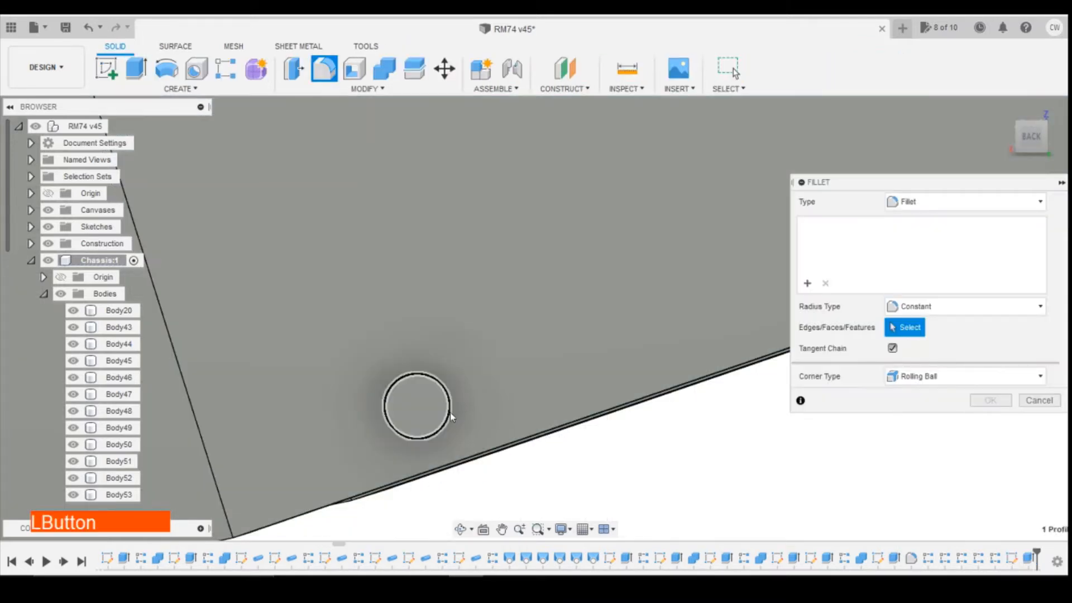
left_click(451, 412)
type("0.15")
key("KP_Enter")
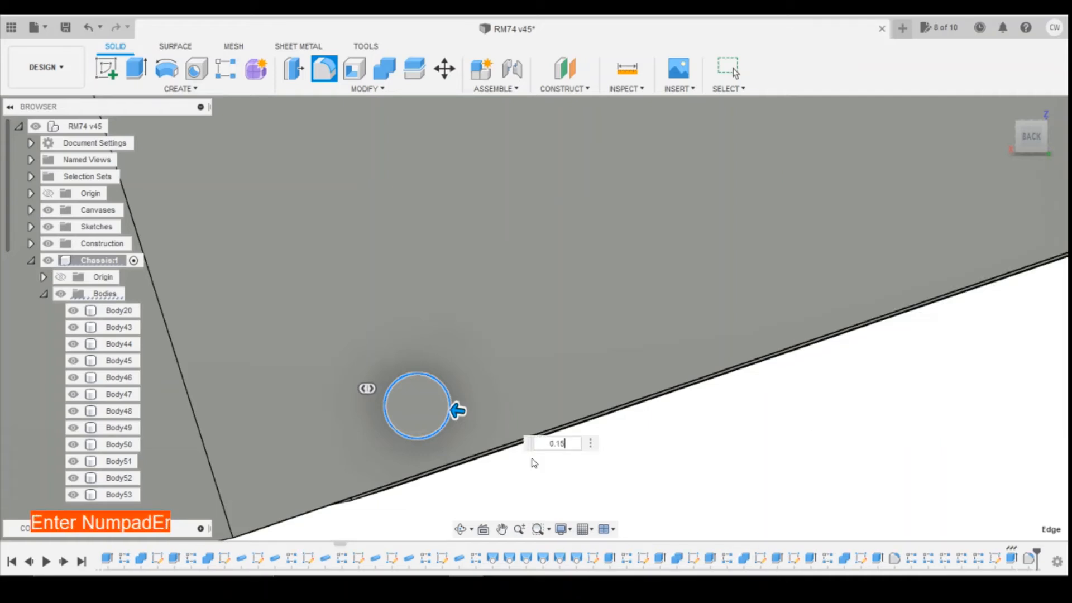
scroll(523, 455, "down", 3)
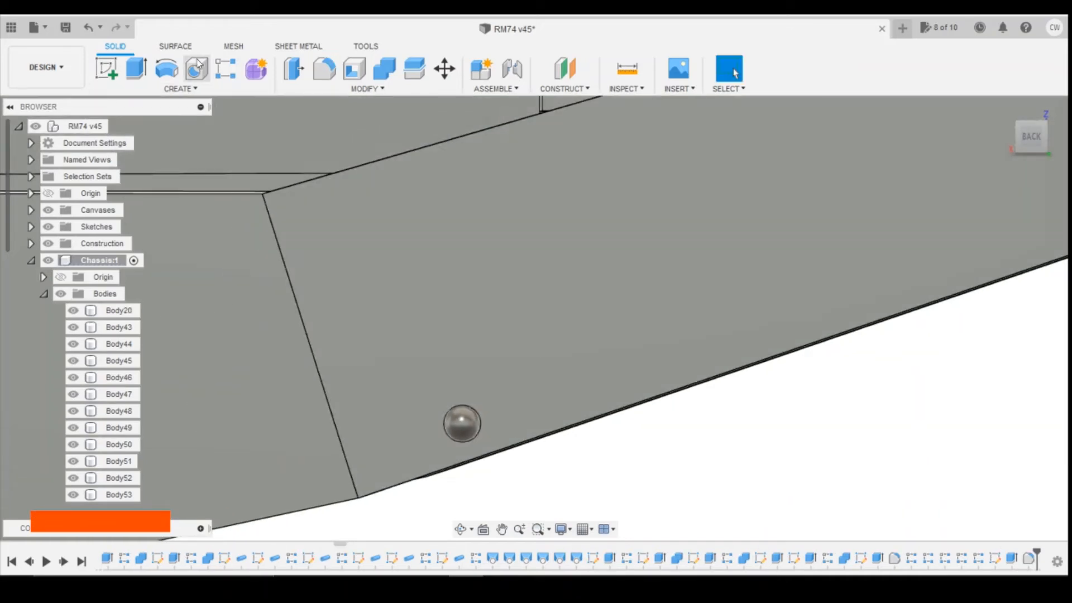
Pattern the rivet's extrude and fillet features along the beam section's slanted end edge, with quantity 2 and a 0.50 mm extent
left_click(226, 69)
left_click(1028, 558)
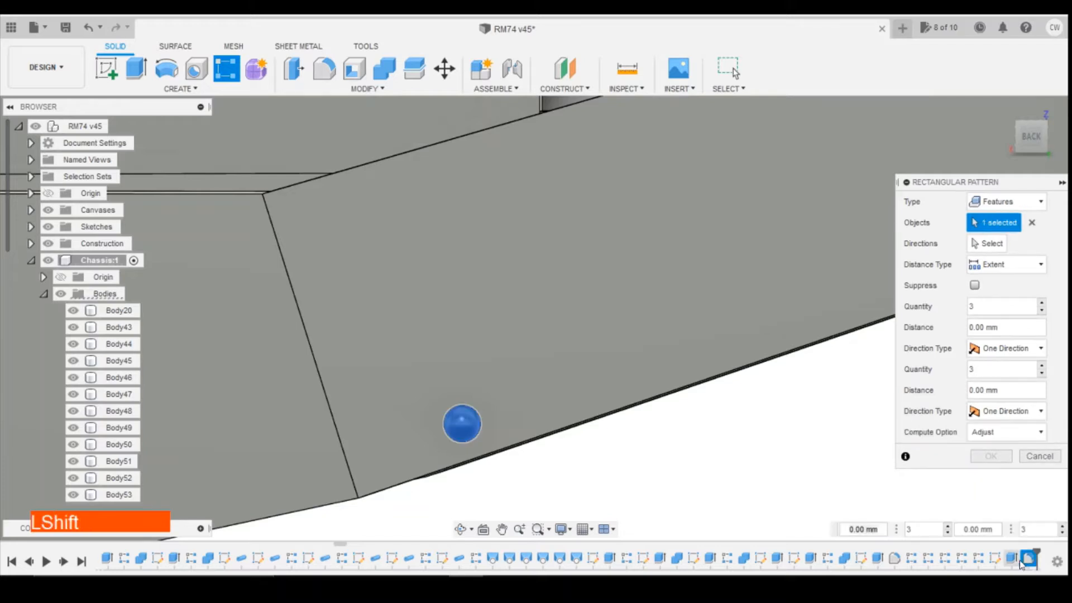
left_click(1012, 558, "shift")
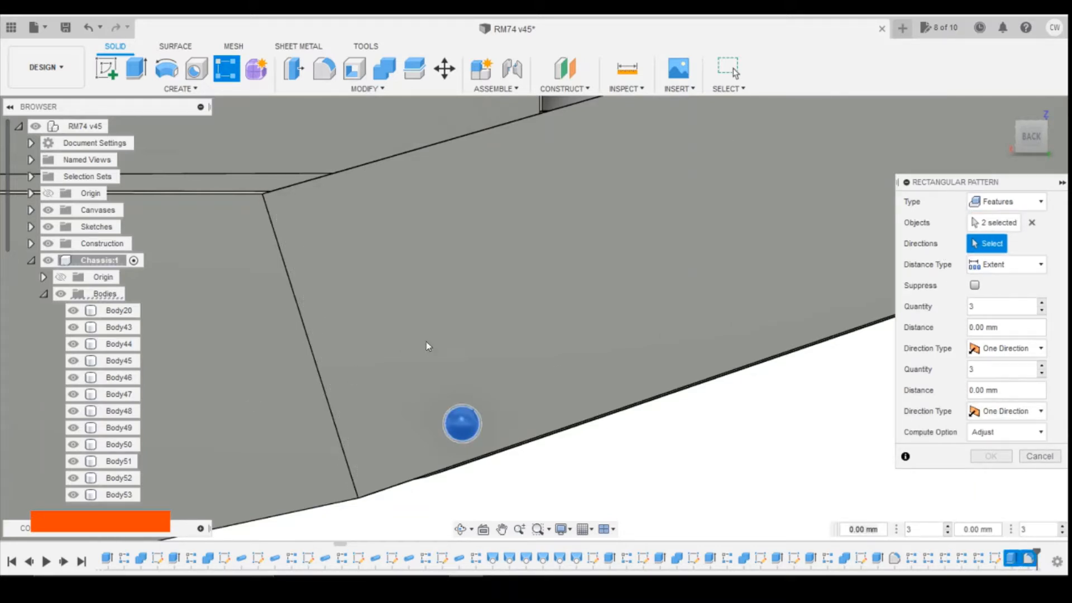
left_click(328, 397)
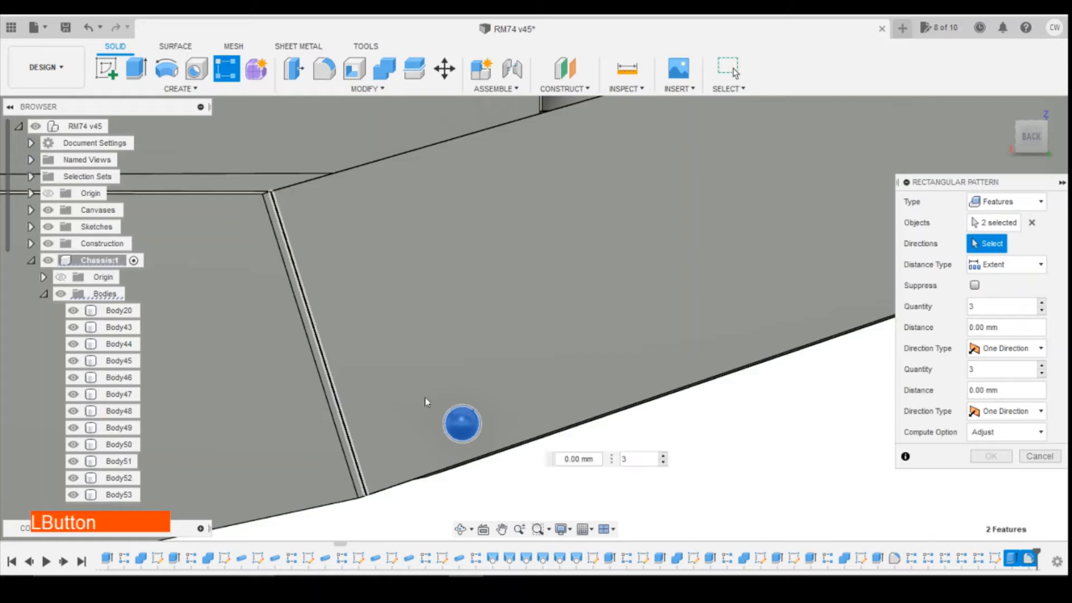
left_click_drag(458, 412, 448, 363)
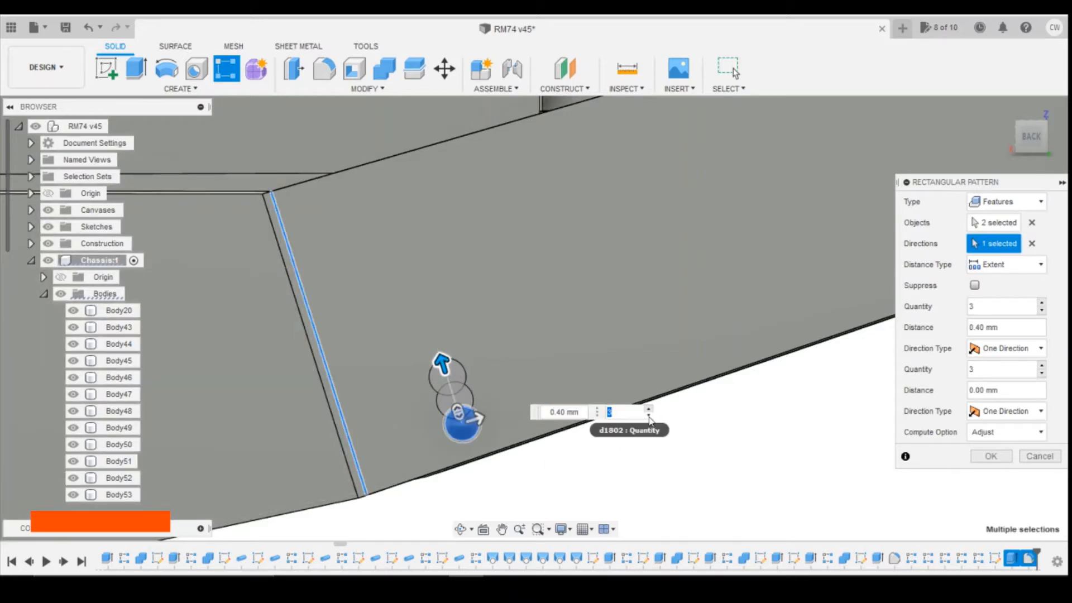
left_click(648, 415)
left_click_drag(441, 362, 439, 352)
left_click(990, 455)
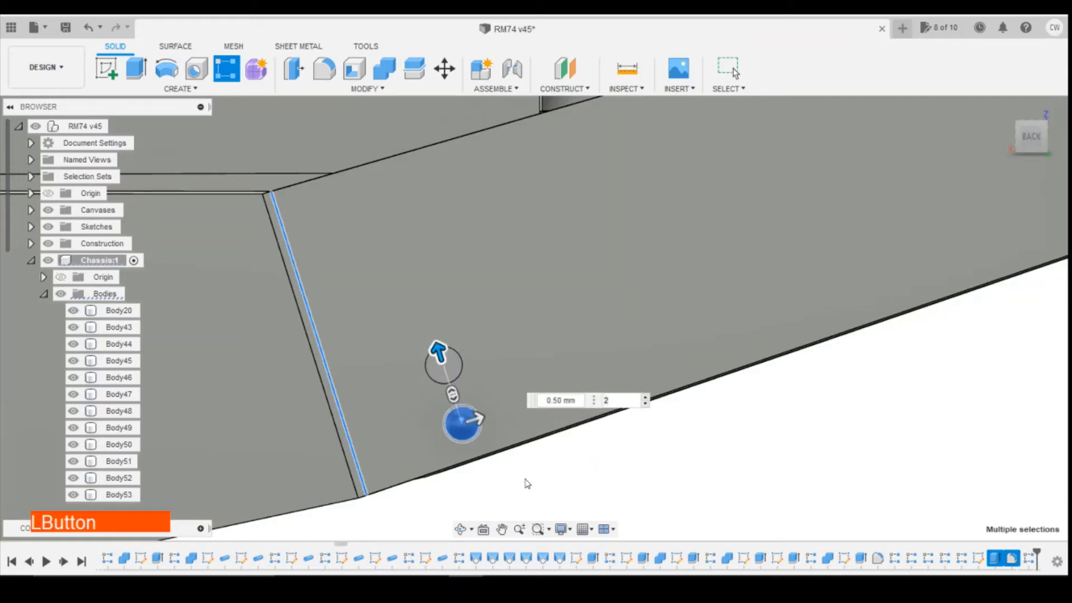
scroll(511, 459, "up", 3)
scroll(508, 457, "down", 5)
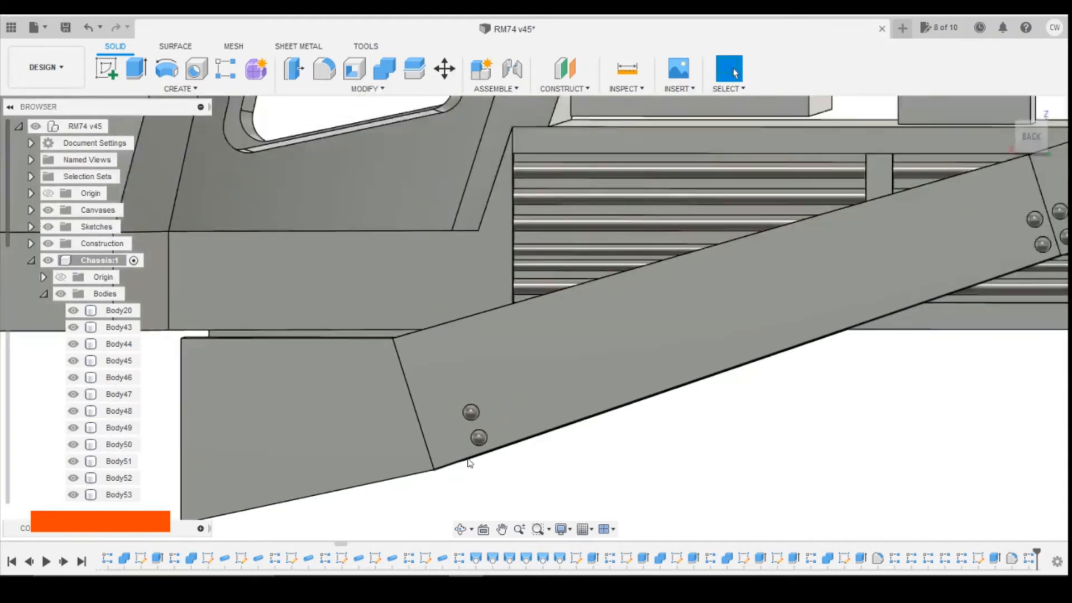
Set up a rectangular pattern of the rivet pair's three features along the beam's lower edge, with quantity 2 and a 5.00 mm extent
left_click(226, 70)
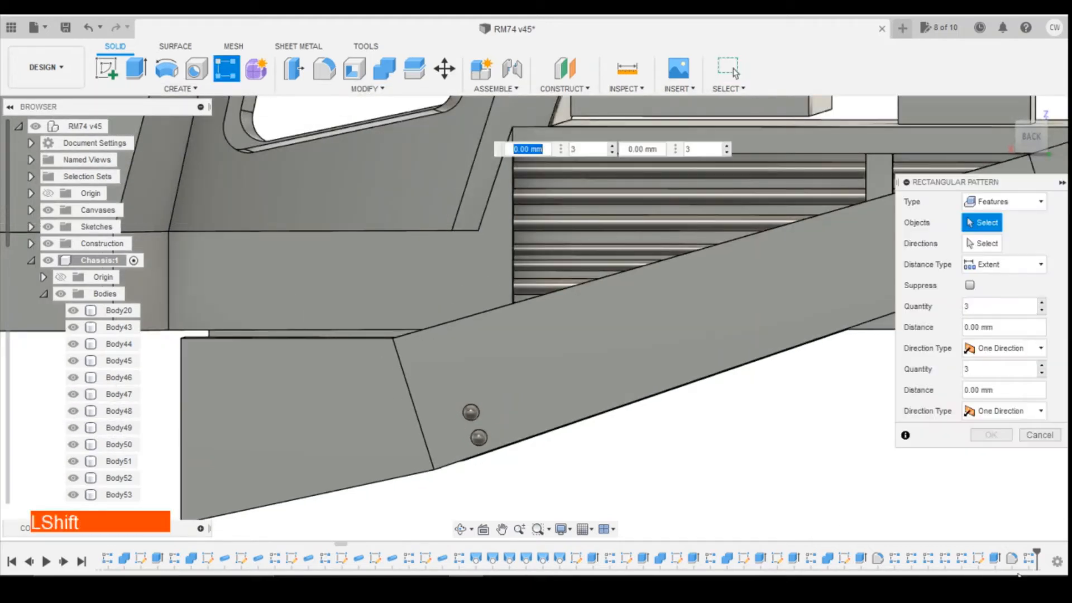
left_click(1012, 559, "shift")
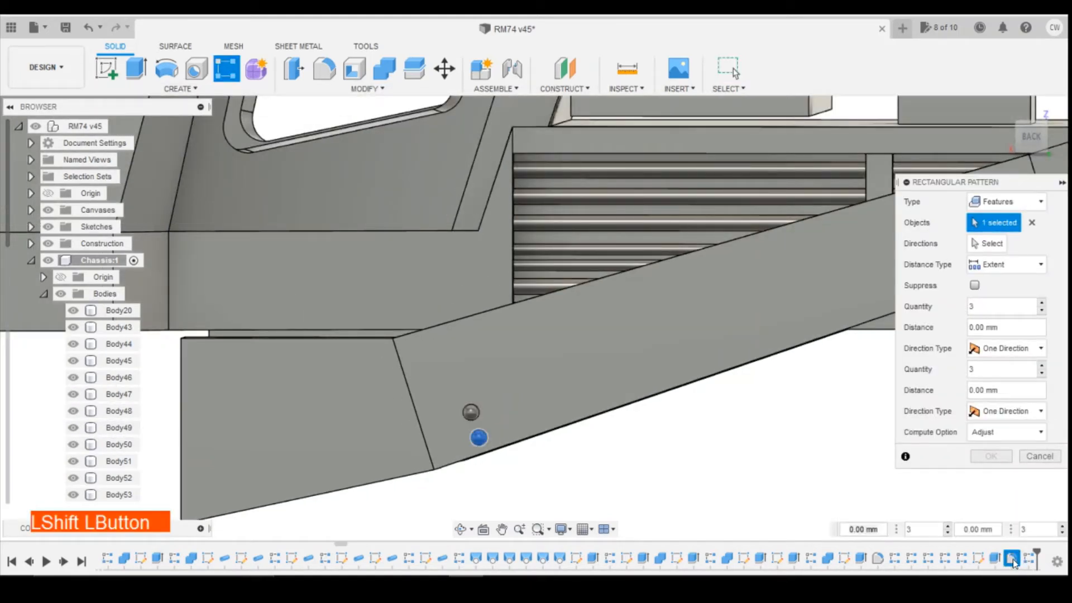
left_click(996, 559)
left_click(1027, 564, "shift")
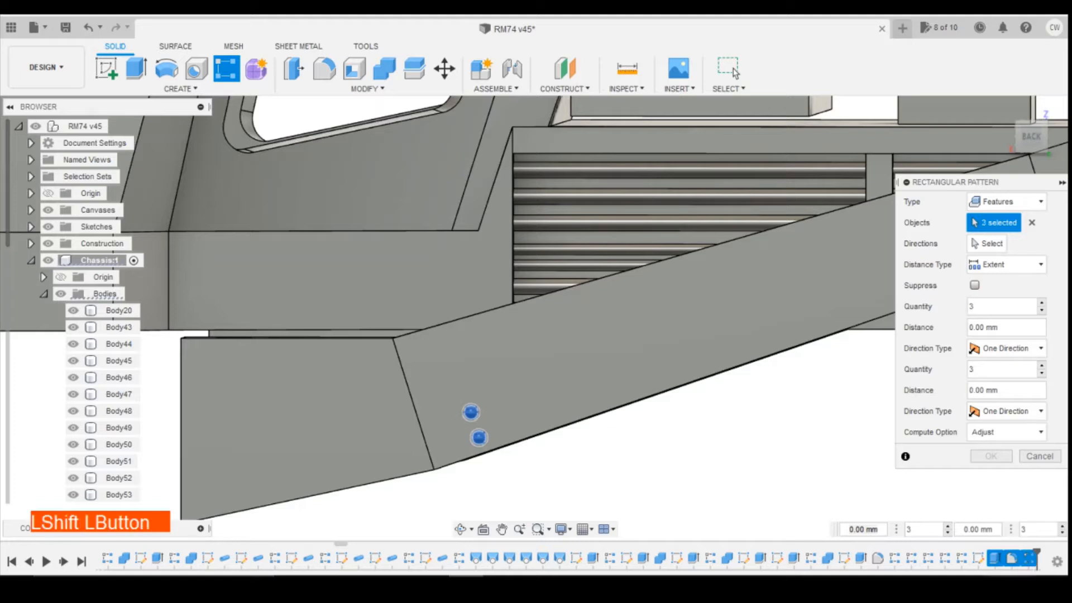
left_click(988, 244)
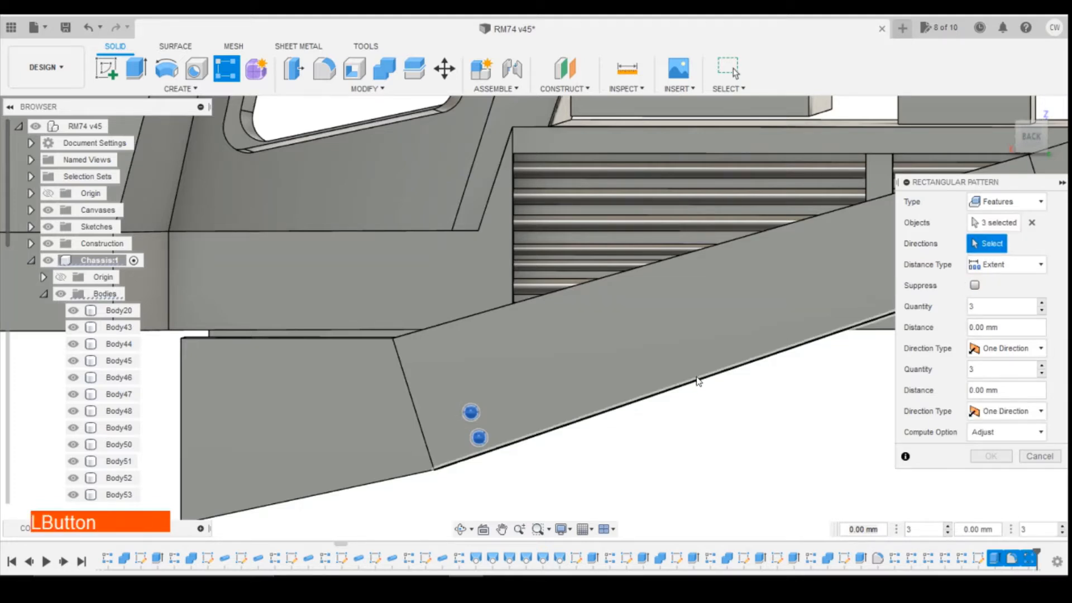
left_click(698, 381)
left_click_drag(482, 424, 758, 347)
key("Tab")
left_click(927, 378)
scroll(769, 438, "down", 2)
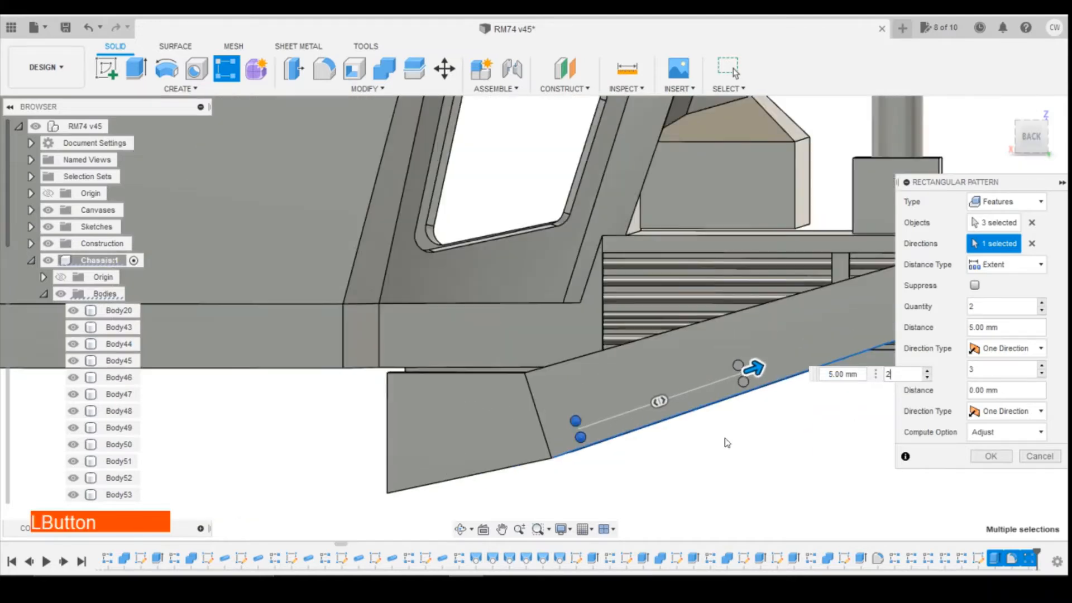
Set the rivet pair pattern's distance to 5.25 mm, keep quantity 2, and create the pattern
scroll(531, 467, "down", 3)
scroll(793, 383, "up", 3)
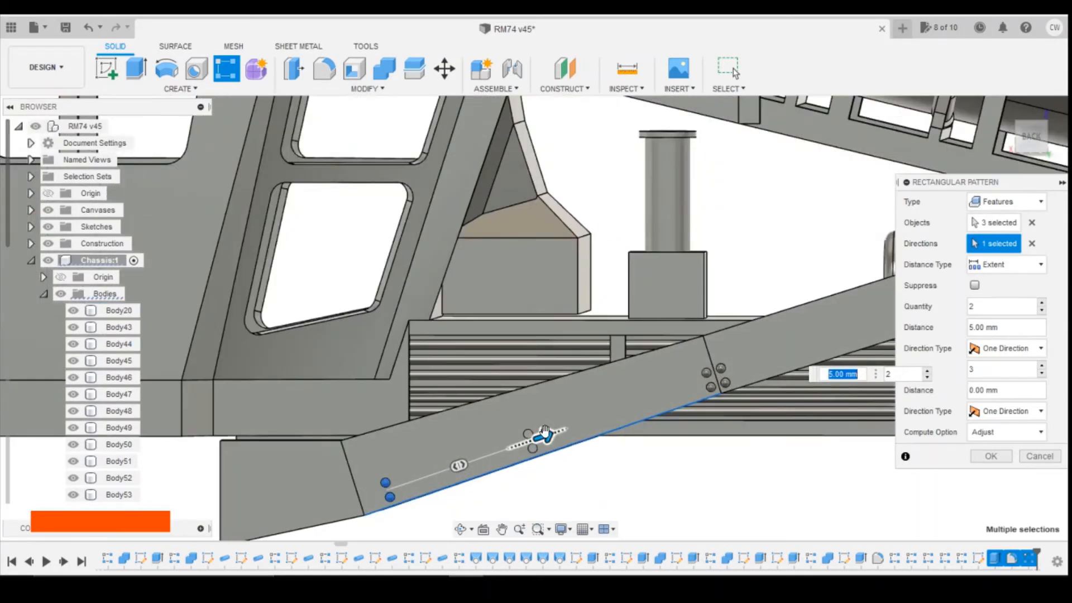
mouse_move(544, 430)
left_mouse_down()
mouse_move(558, 430)
mouse_move(541, 436)
left_mouse_up()
key("Tab")
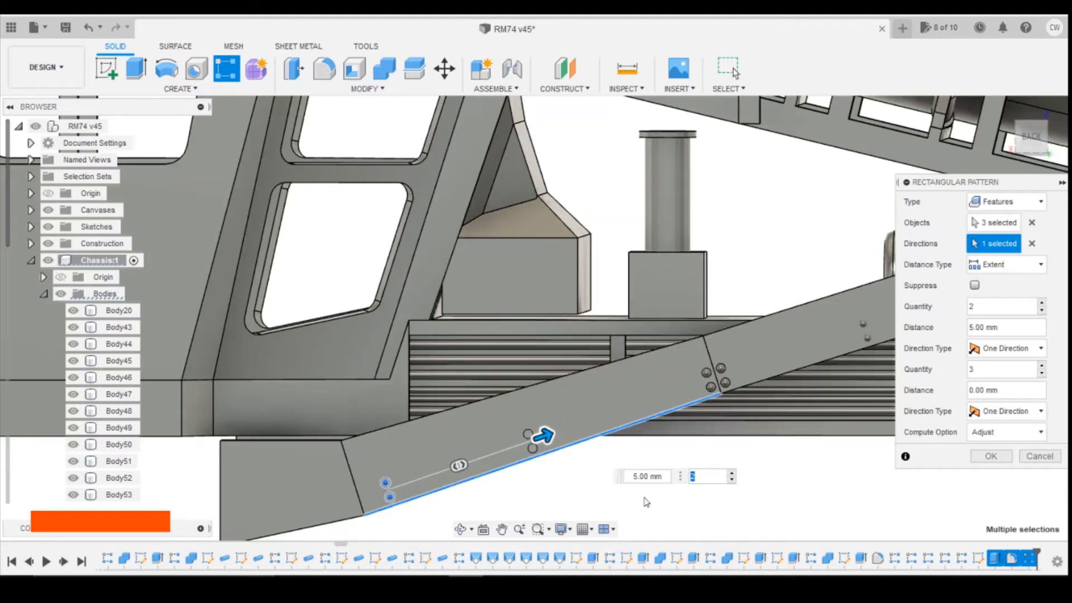
type("5.")
key("BackSpace")
key("BackSpace")
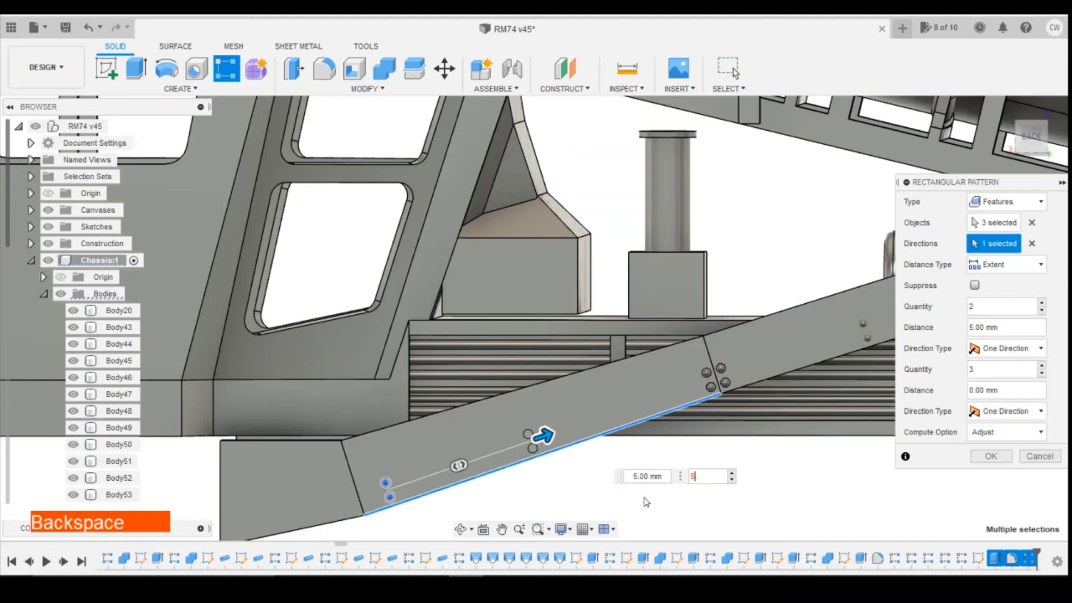
type("2")
key("Tab")
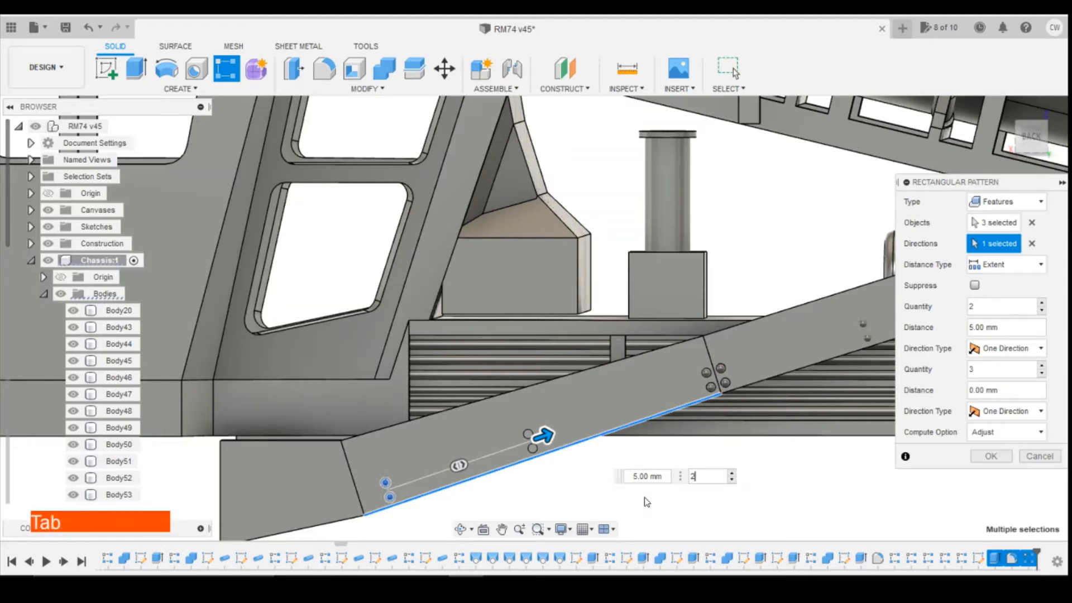
left_click(644, 476)
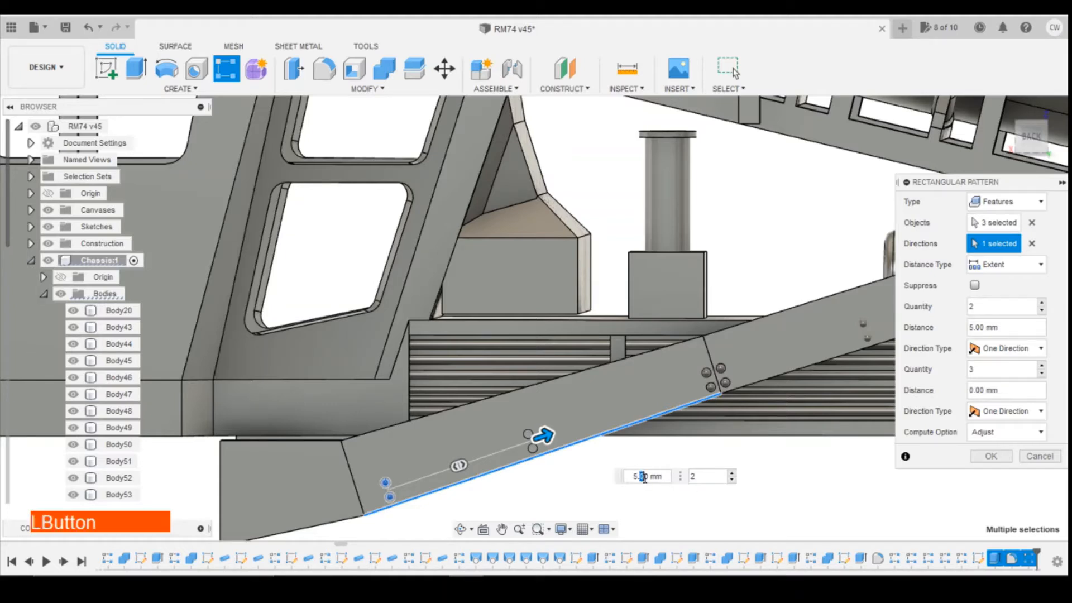
type("5")
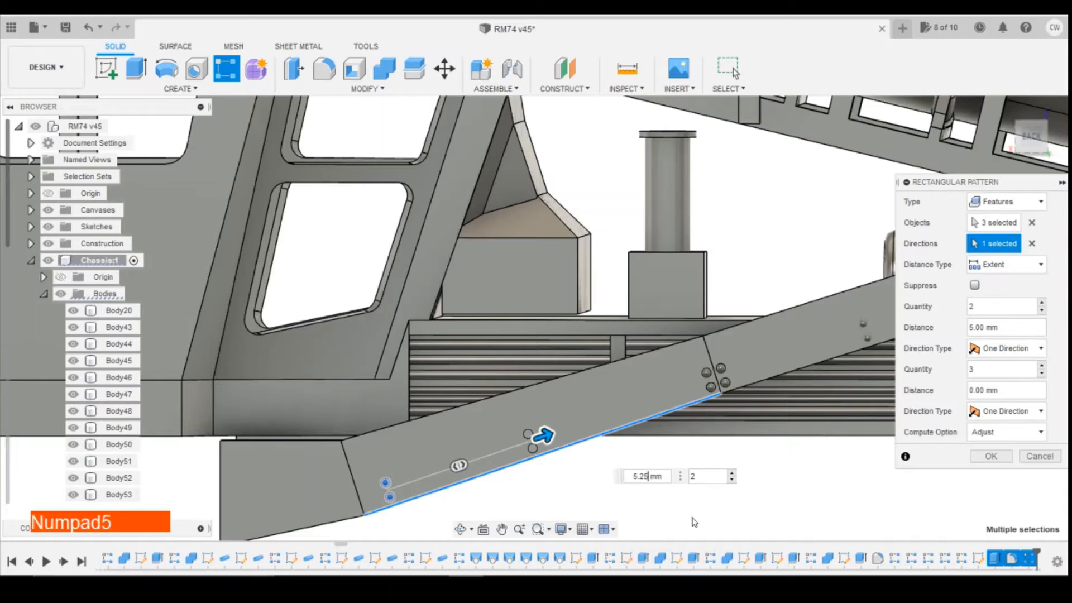
key("Return")
key("Return")
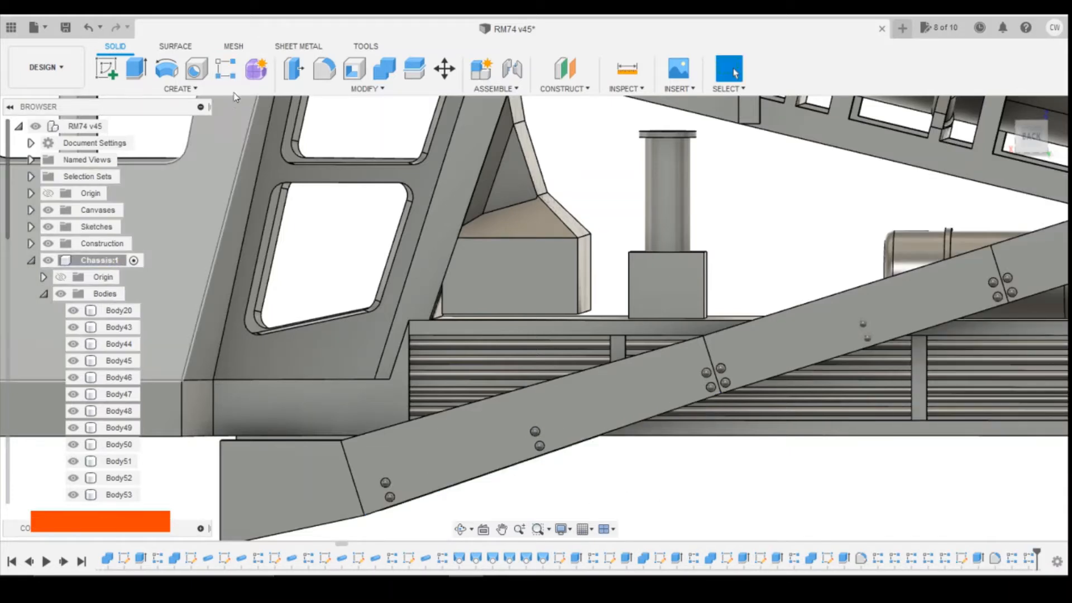
Pattern the newest rivet pair pattern along the beam section's lower edge with quantity 2 and a 0.50 mm extent
left_click(227, 68)
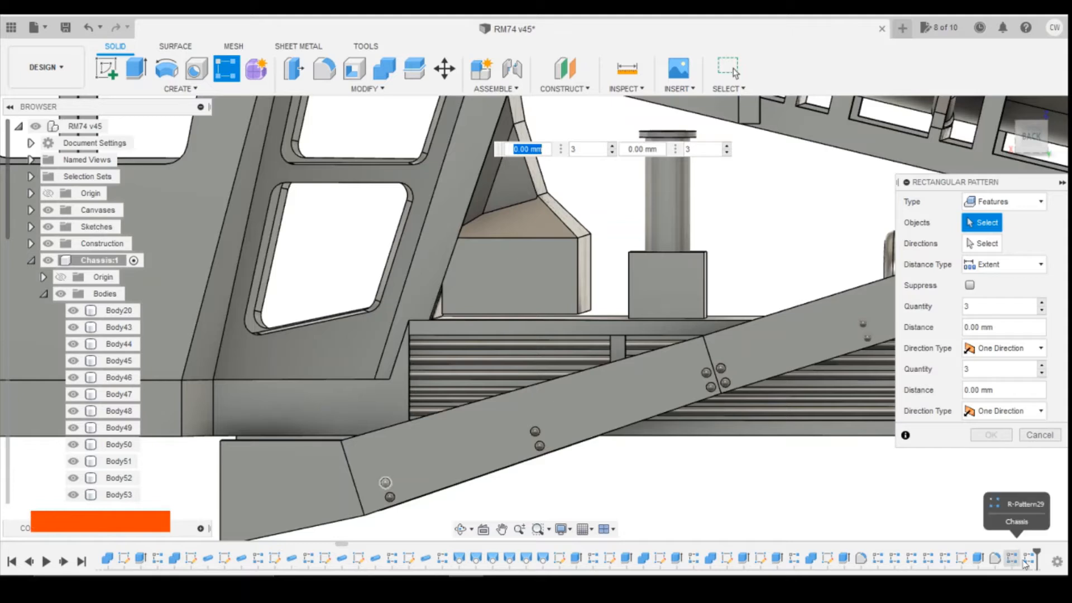
left_click(1030, 557)
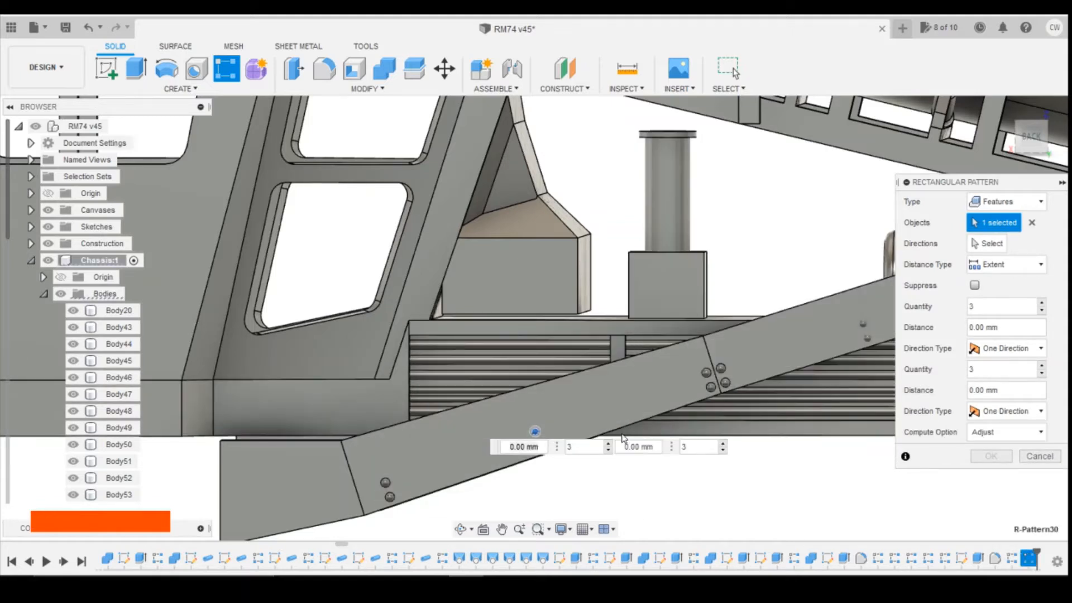
left_click(992, 243)
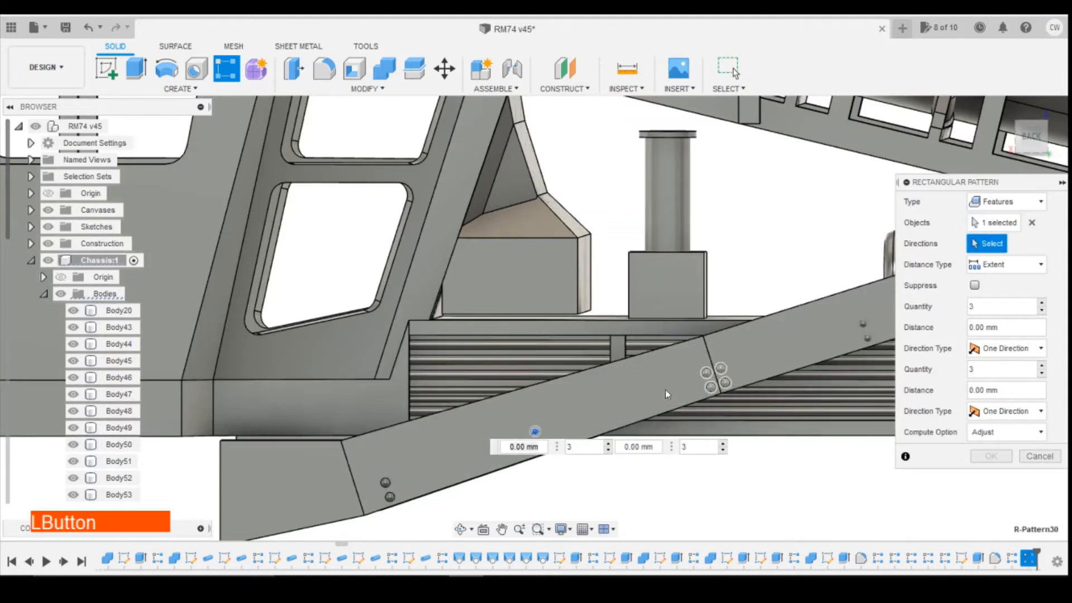
left_click(539, 447)
left_click_drag(557, 434, 570, 430)
type("2")
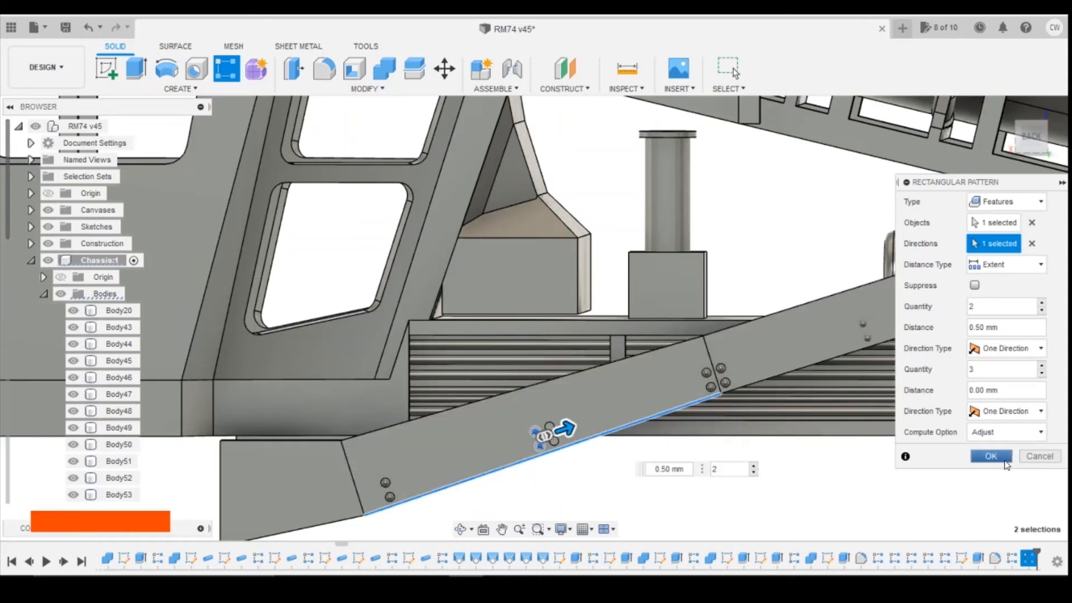
left_click(992, 456)
Start a sketch on the small recessed panel beside the upper rivet group and project the surrounding beam frame face into it
scroll(692, 450, "down", 5)
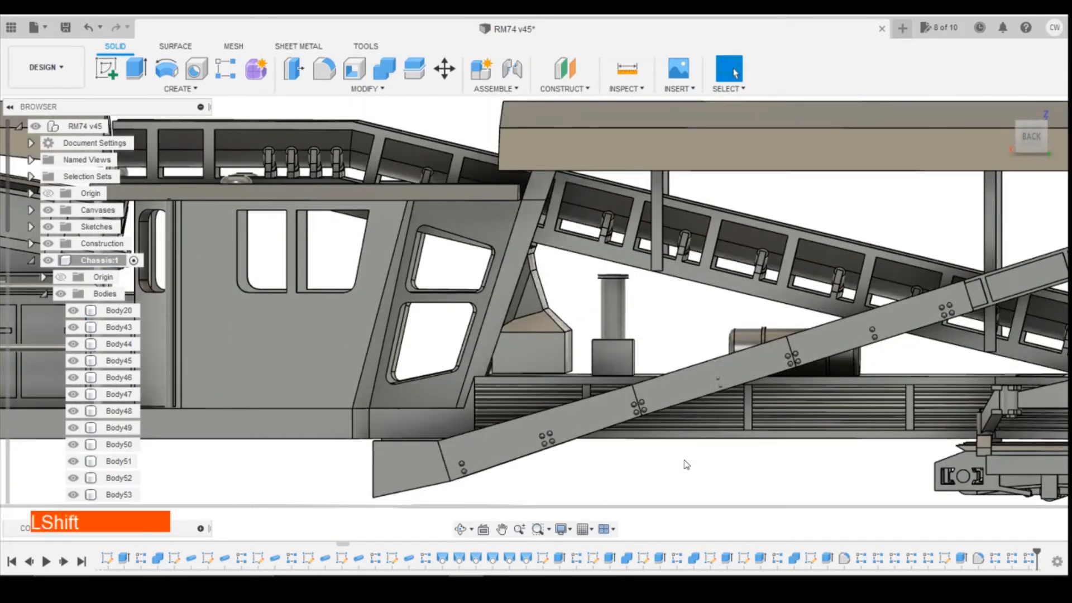
key("shift+z")
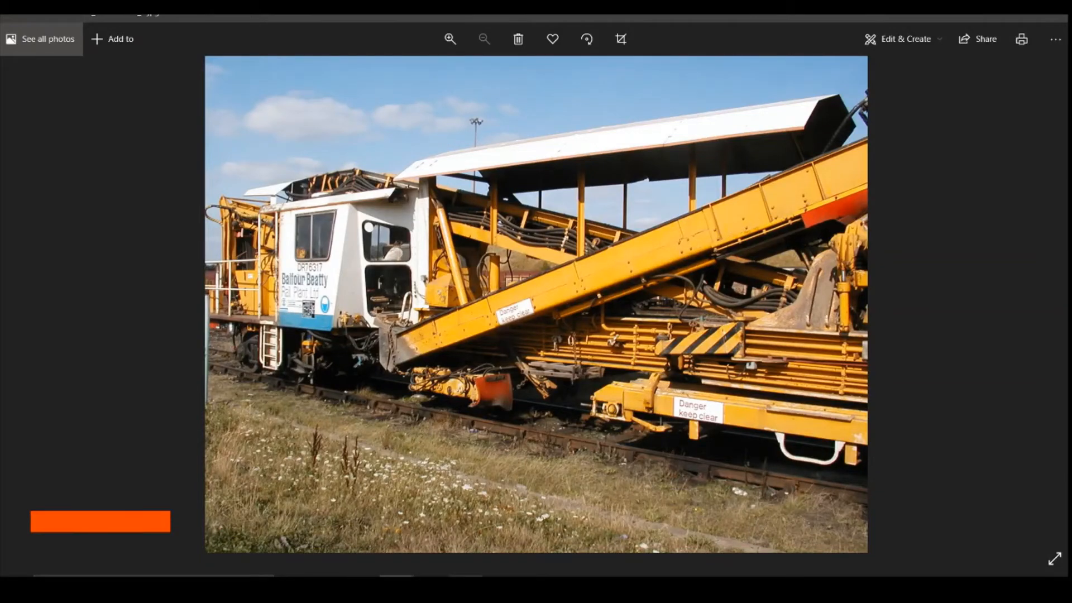
left_click(466, 576)
scroll(511, 384, "up", 4)
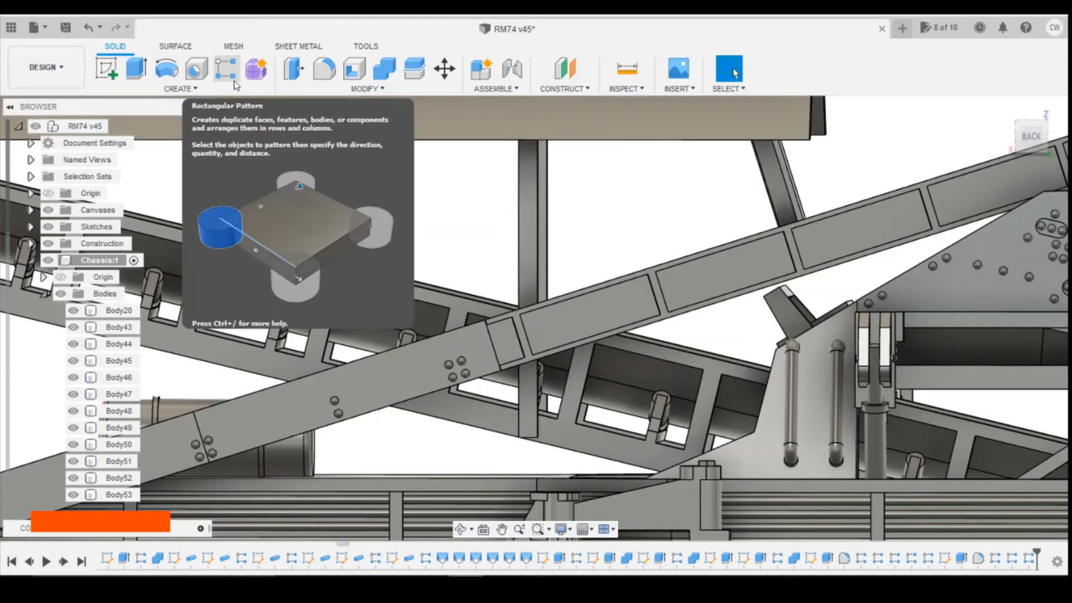
left_click(106, 68)
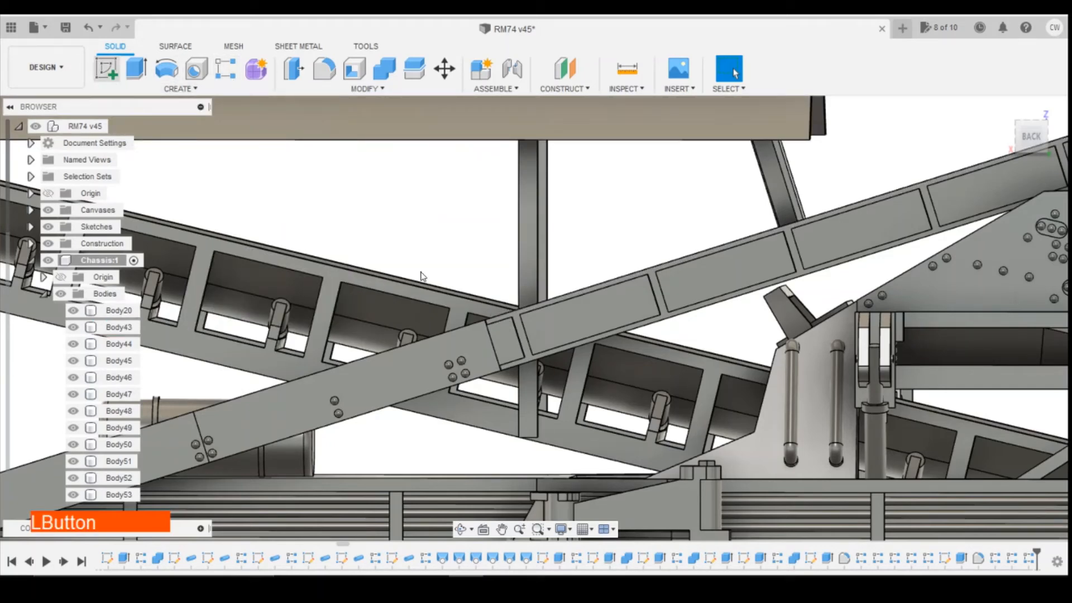
left_click(497, 346)
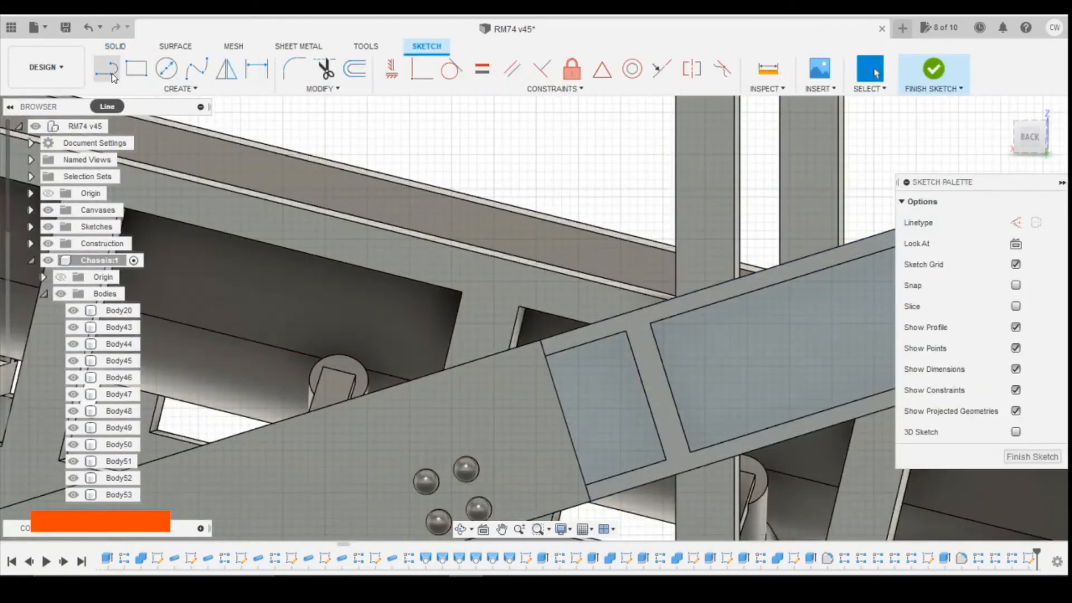
left_click(106, 69)
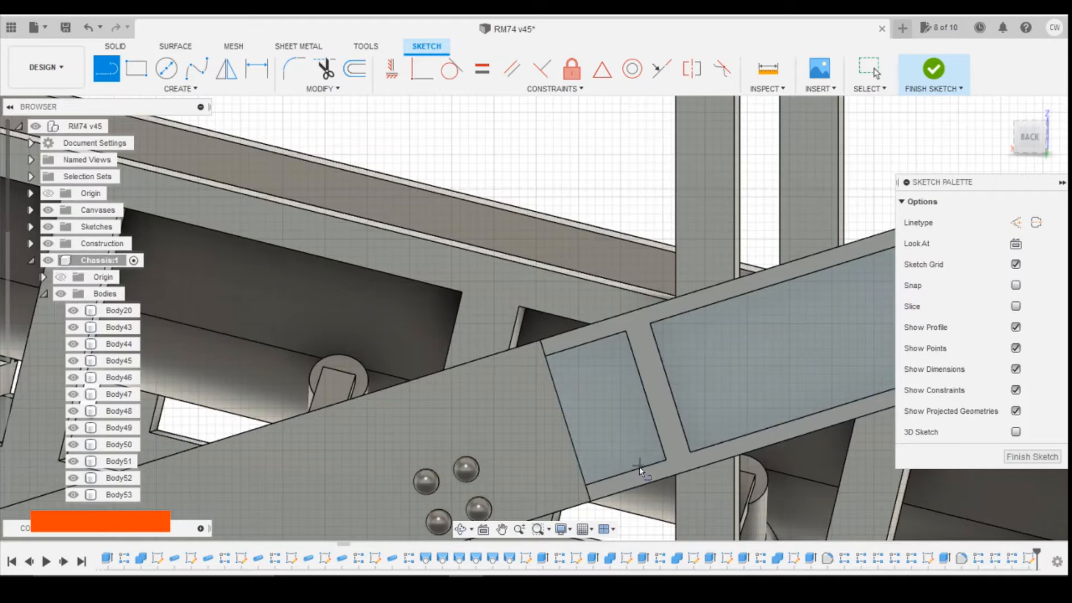
key("Escape")
key("p")
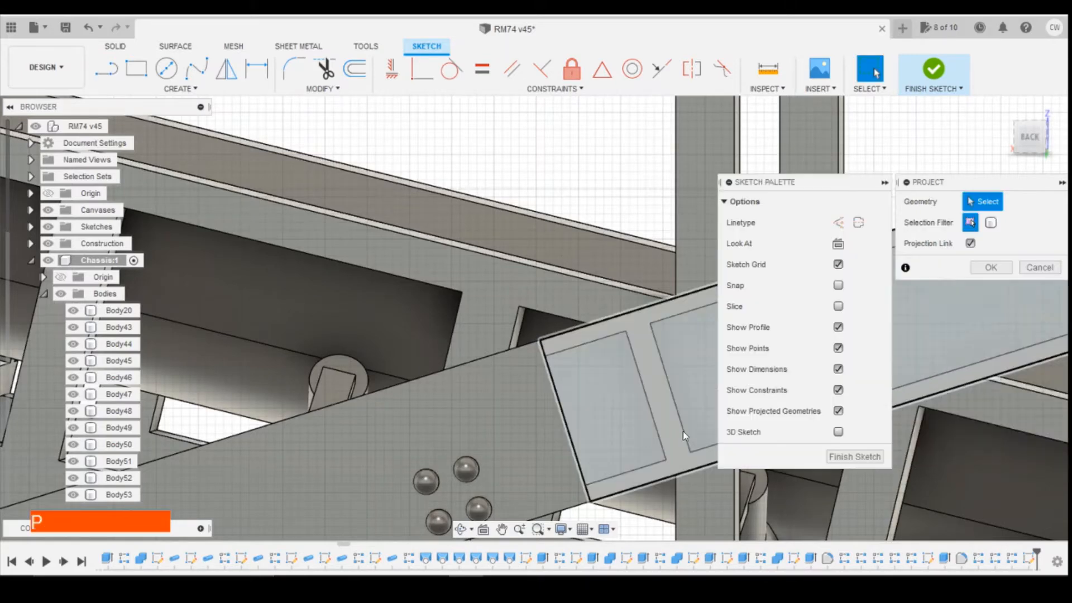
left_click(665, 435)
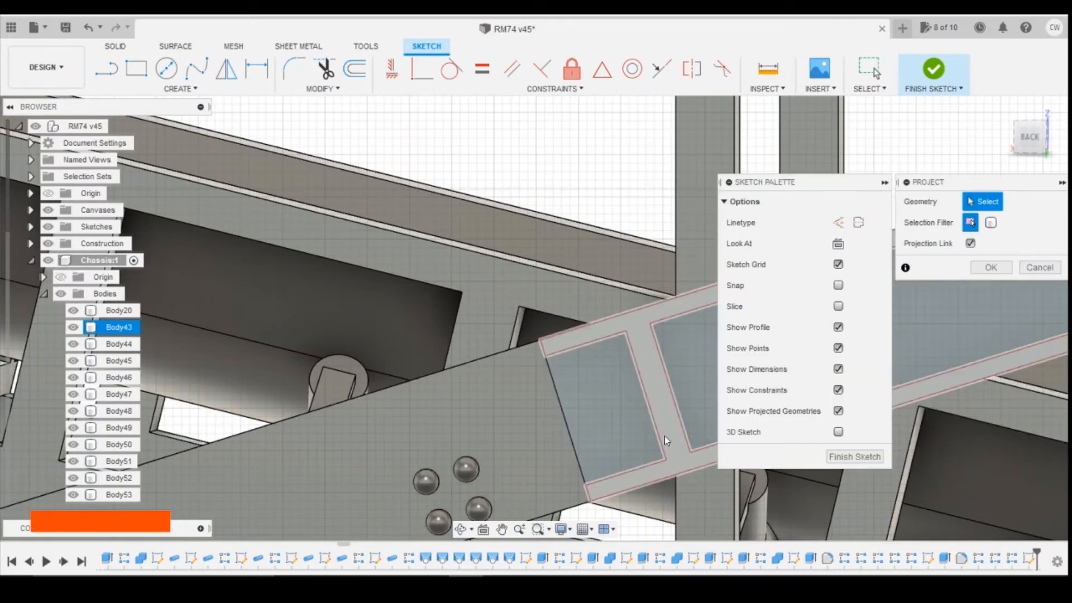
left_click(991, 267)
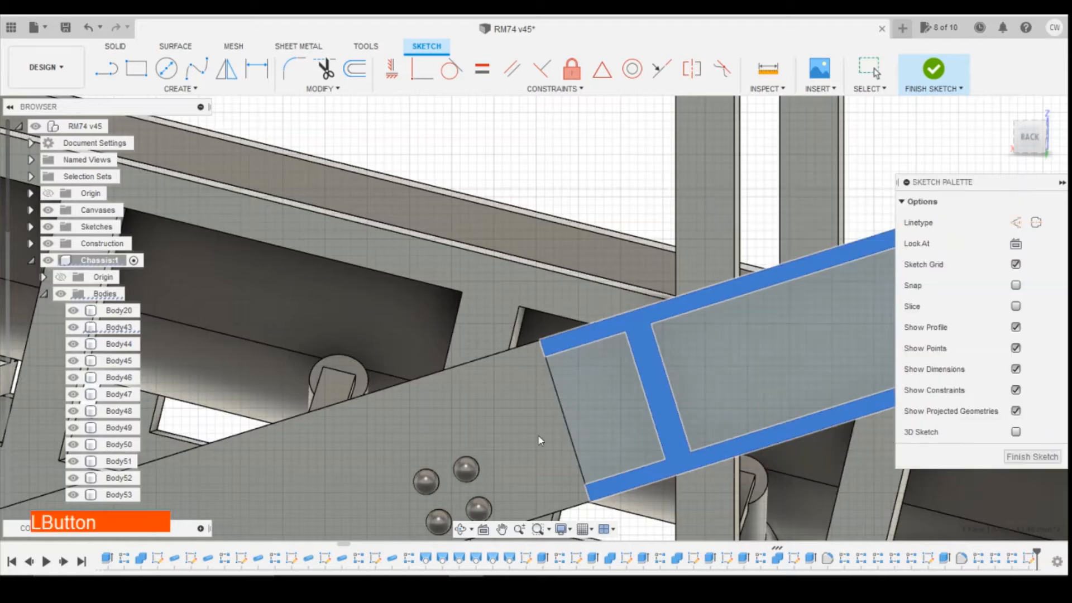
Draw a construction line across the small recessed panel from its lower edge to its upper edge, roughly parallel to the cross rib
left_click(106, 70)
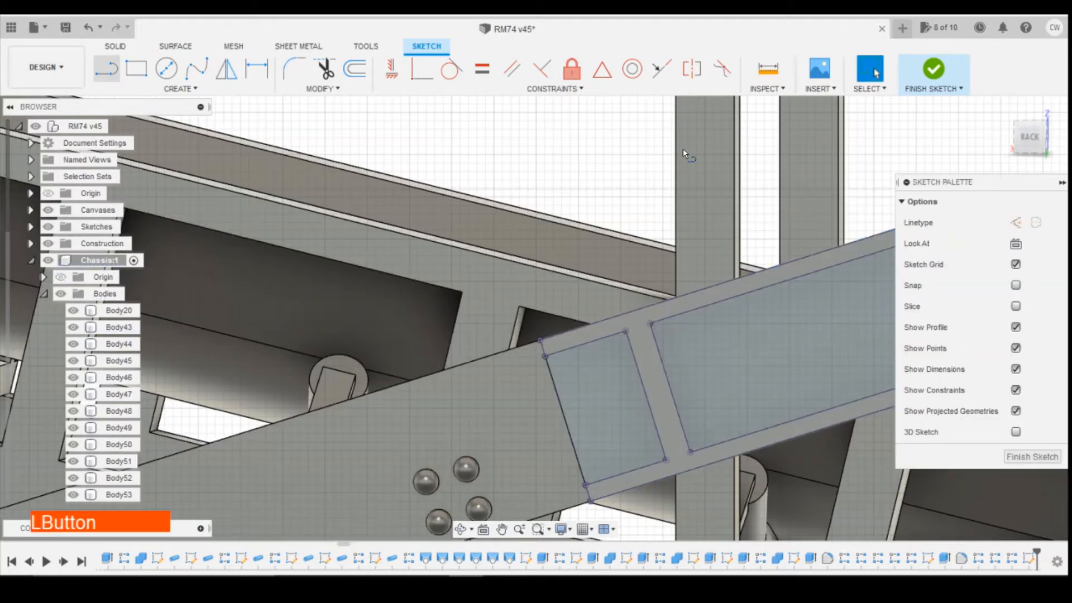
left_click(1015, 223)
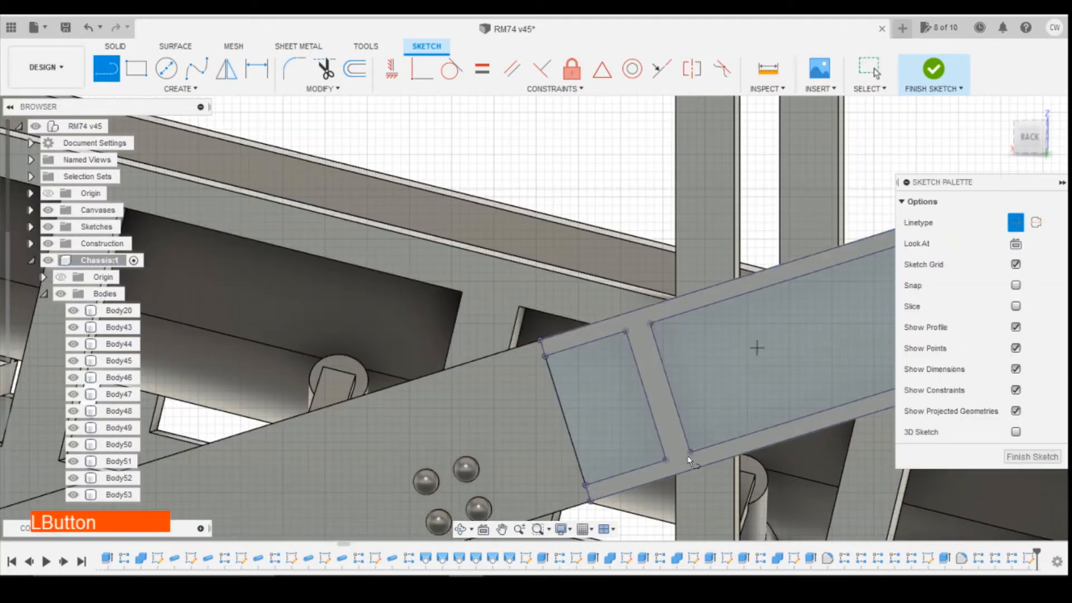
left_click(637, 466)
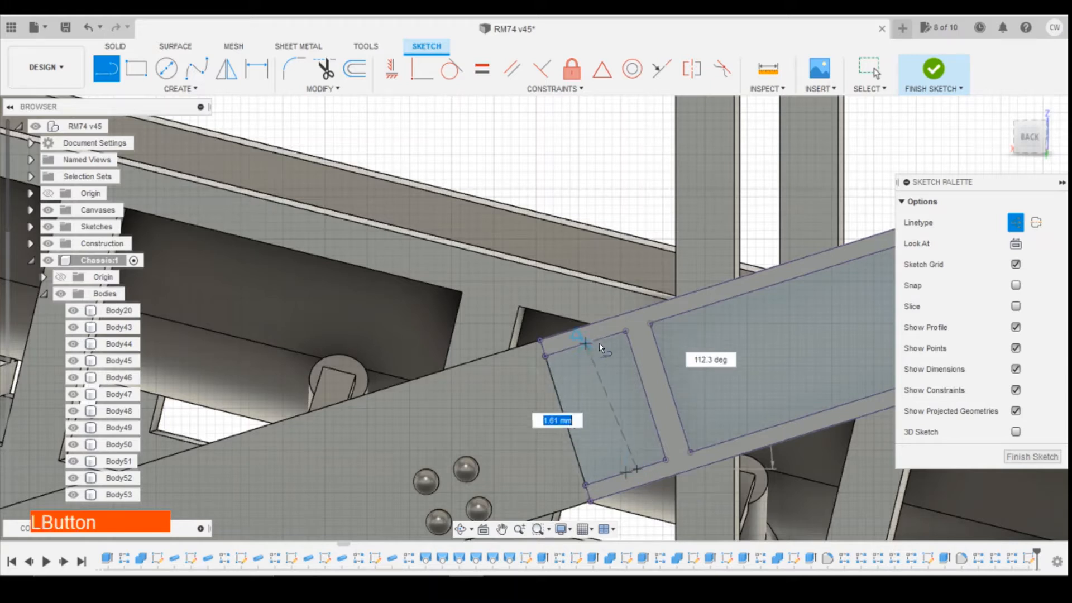
left_click(602, 340)
key("Escape")
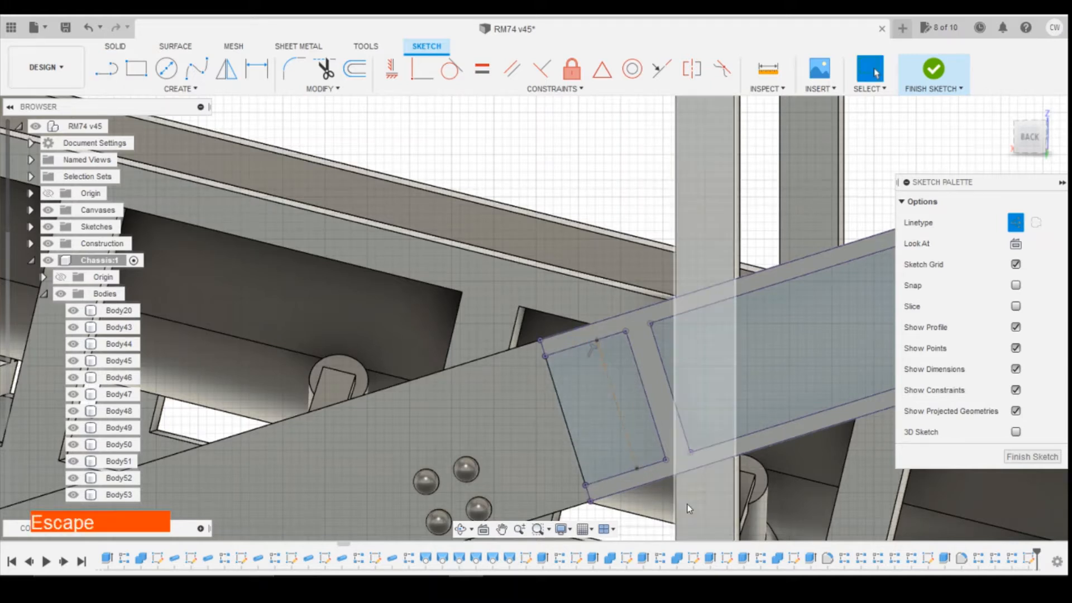
Dimension the construction line 0.30 mm from the recessed panel's edge along the cross rib
key("d")
left_click(637, 468)
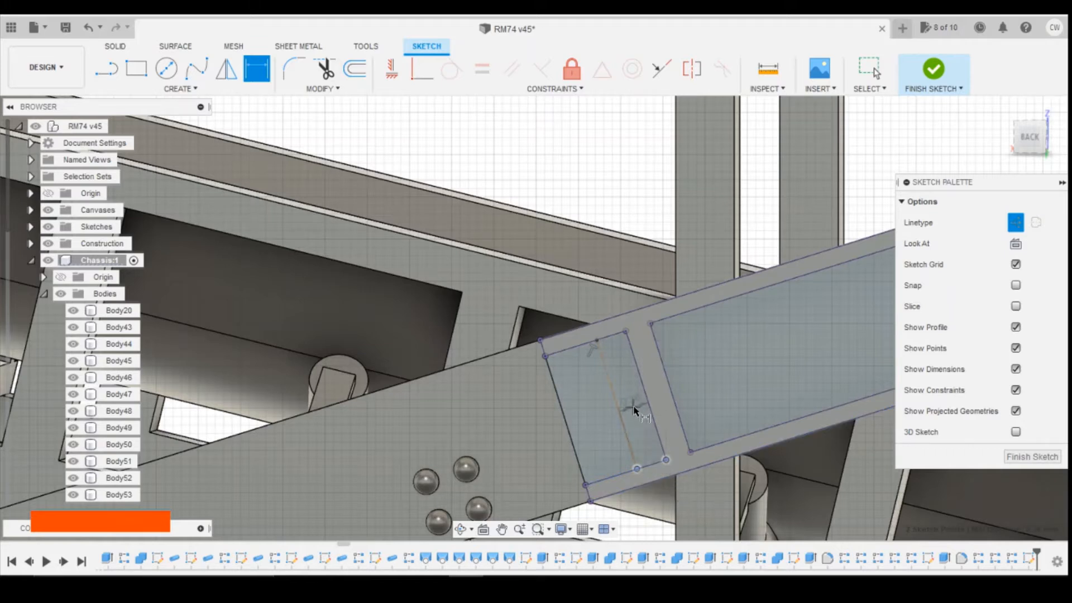
type("0.25")
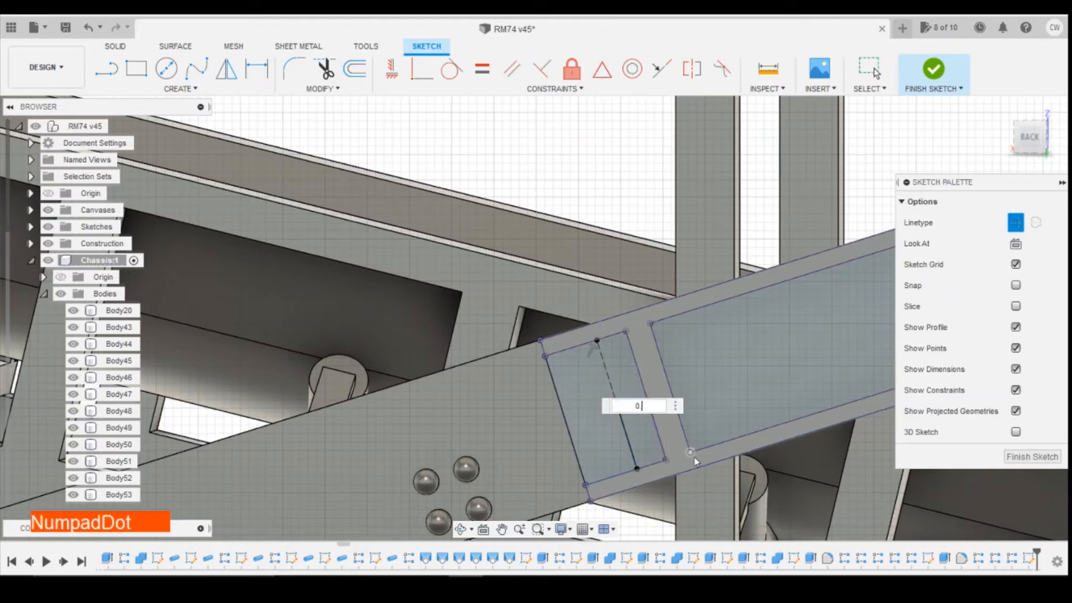
key("Return")
key("d")
scroll(649, 449, "up", 3)
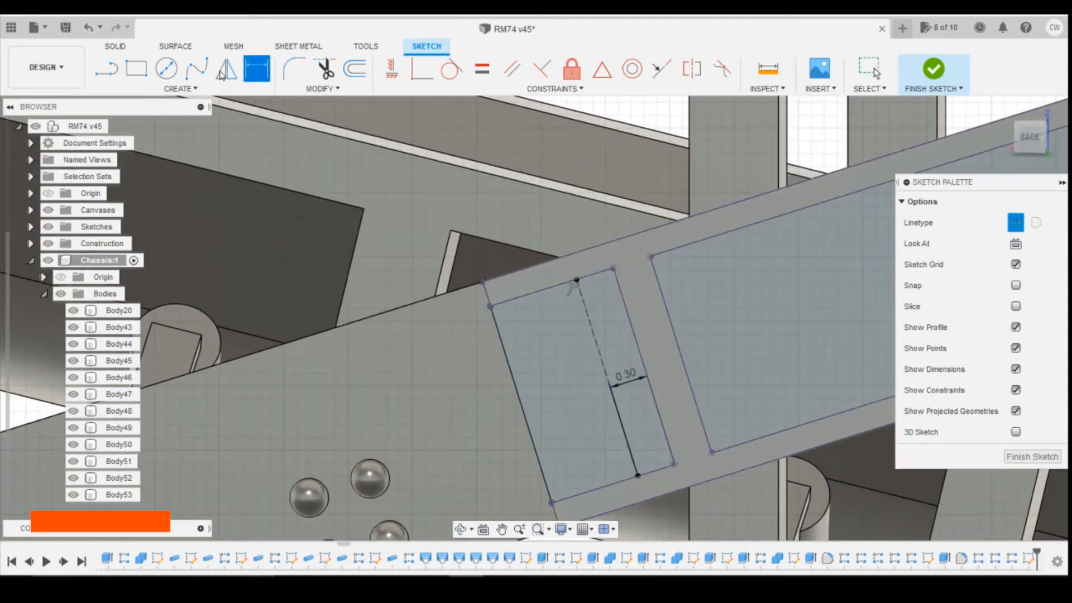
Draw a 0.3 mm diameter circle centred near the construction line's lower end and make it normal geometry
left_click(168, 68)
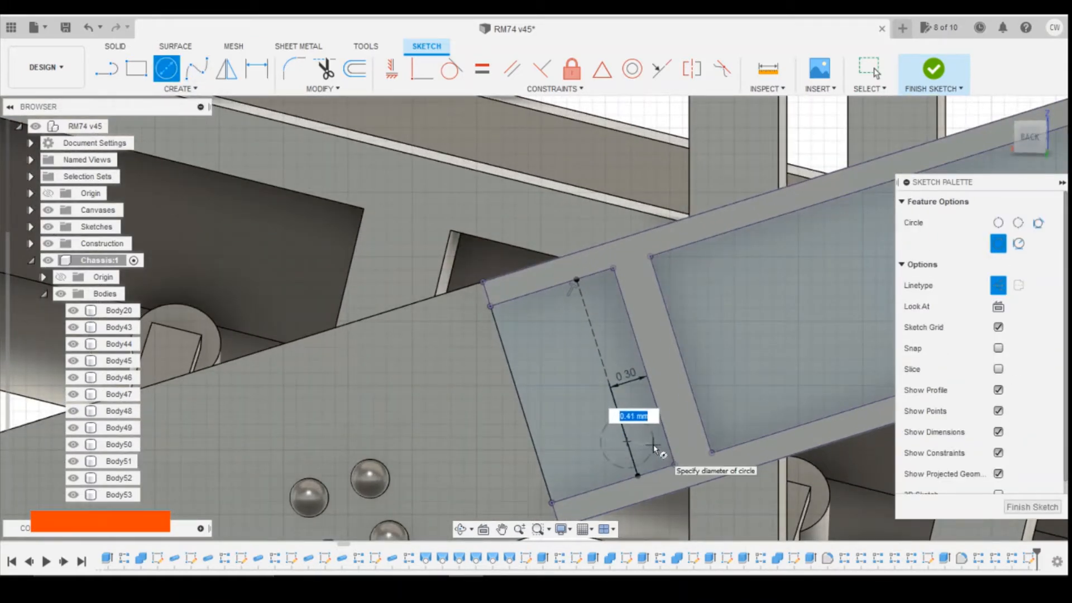
type("0.3")
key("Return")
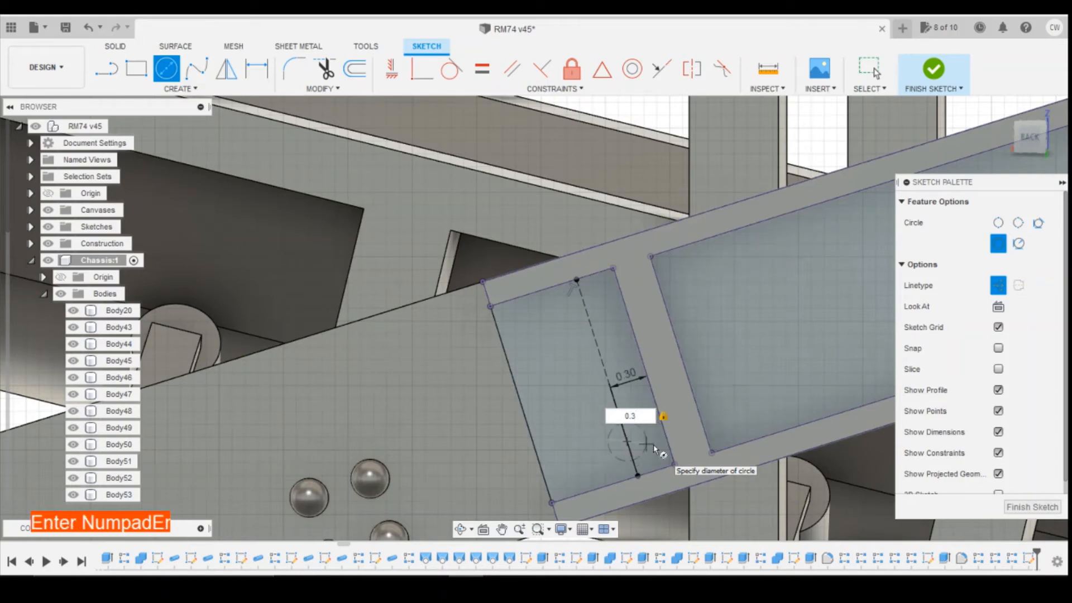
key("Escape")
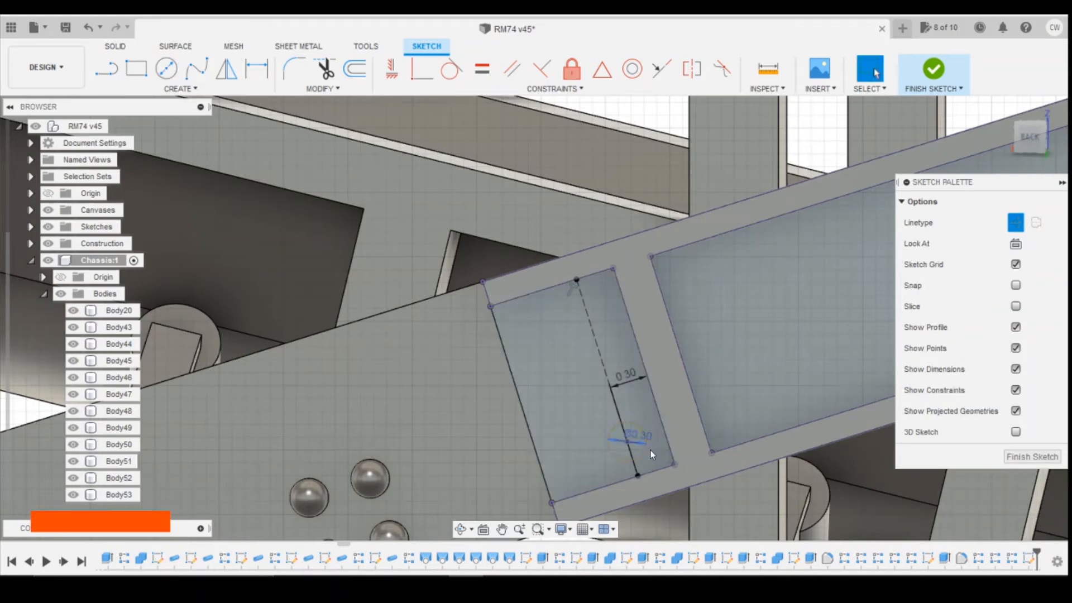
left_click(643, 455)
left_click(1013, 260)
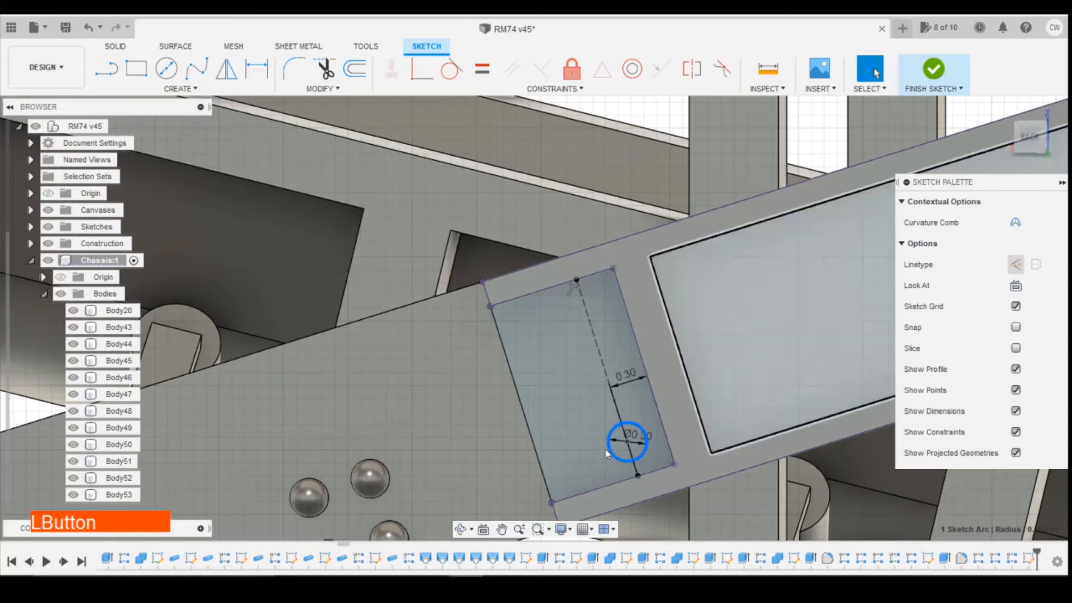
Dimension the circle's centre 0.20 mm from the construction line's lower endpoint, measured along the line
key("d")
left_click(628, 443)
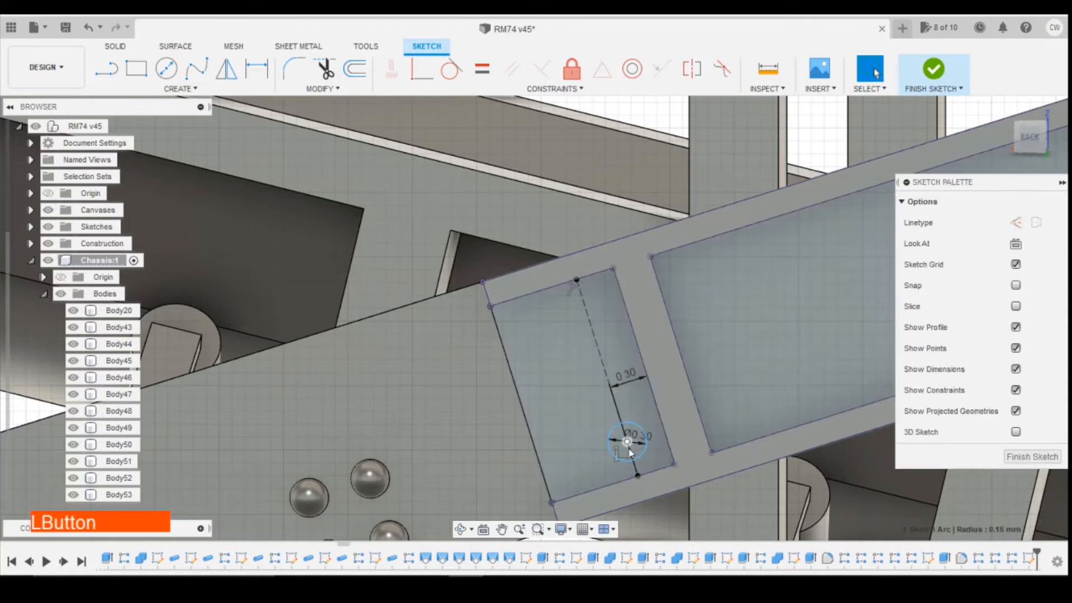
left_click(642, 479)
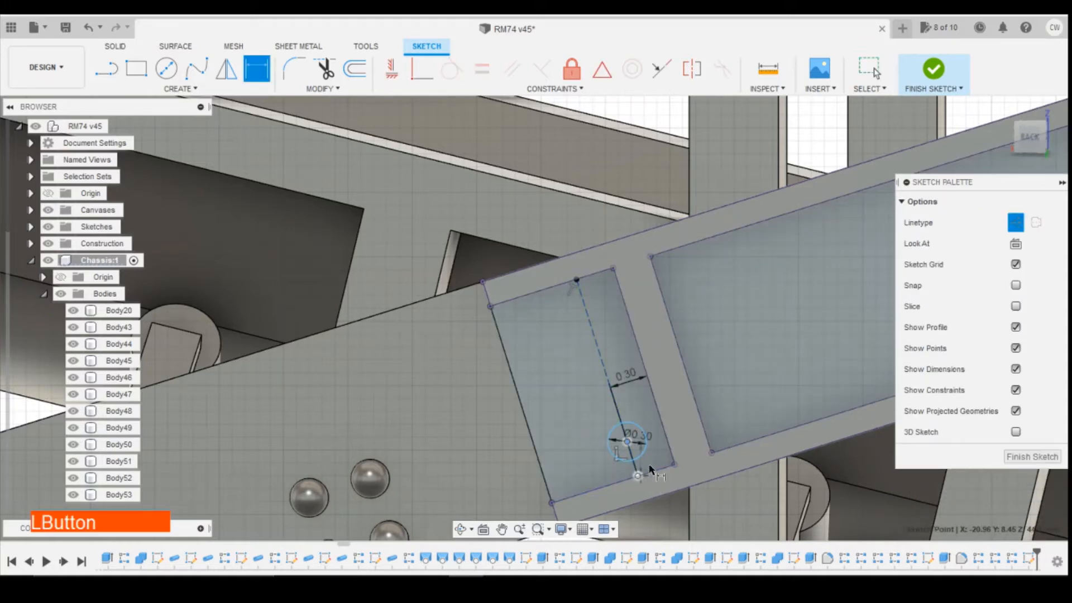
left_click(719, 378)
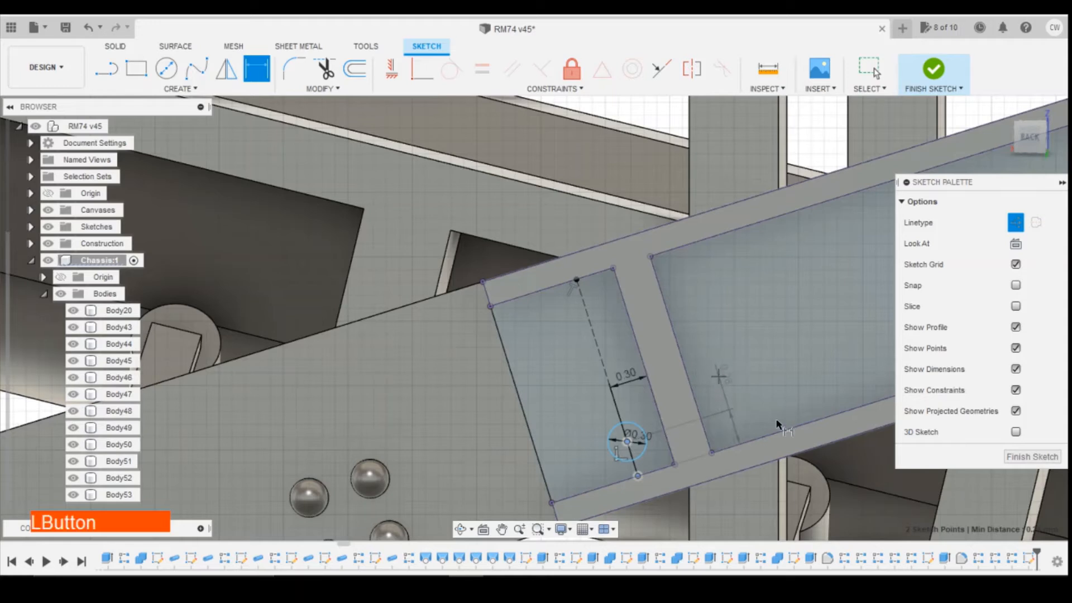
left_click(778, 425)
type("0.2")
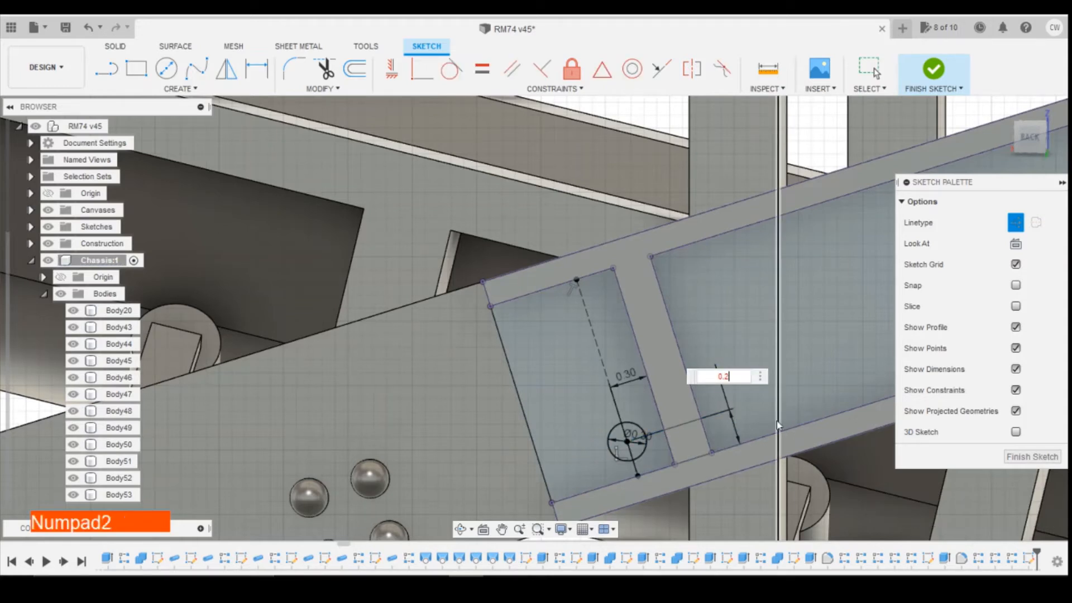
key("Return")
key("Escape")
Extrude the rivet circle 0.15 mm out of the recessed panel
scroll(642, 410, "up", 2)
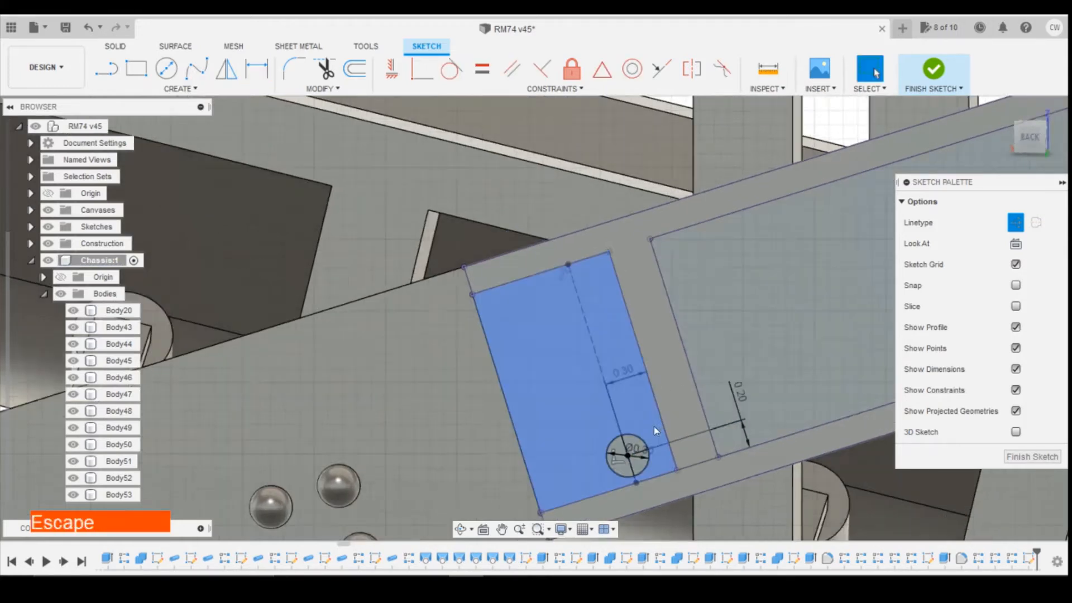
scroll(621, 434, "up", 2)
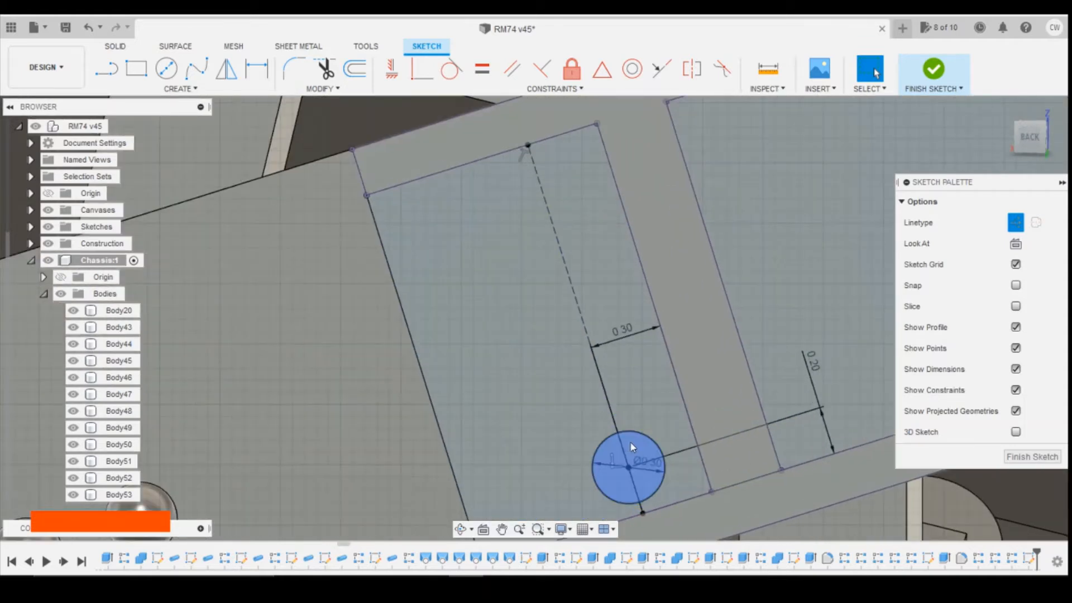
right_click(631, 444)
left_click(628, 311)
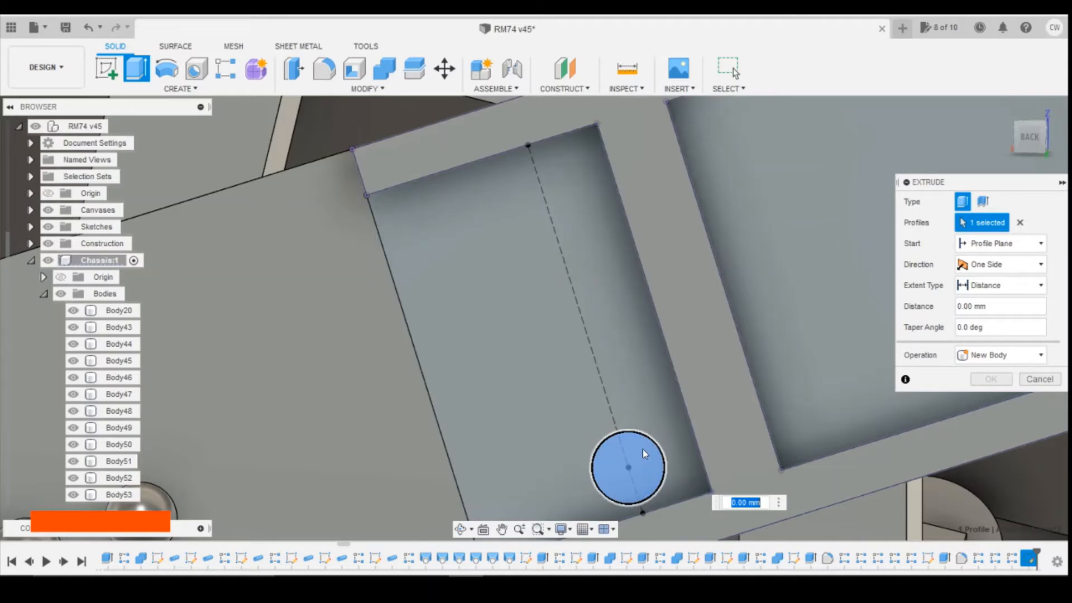
type("0.15")
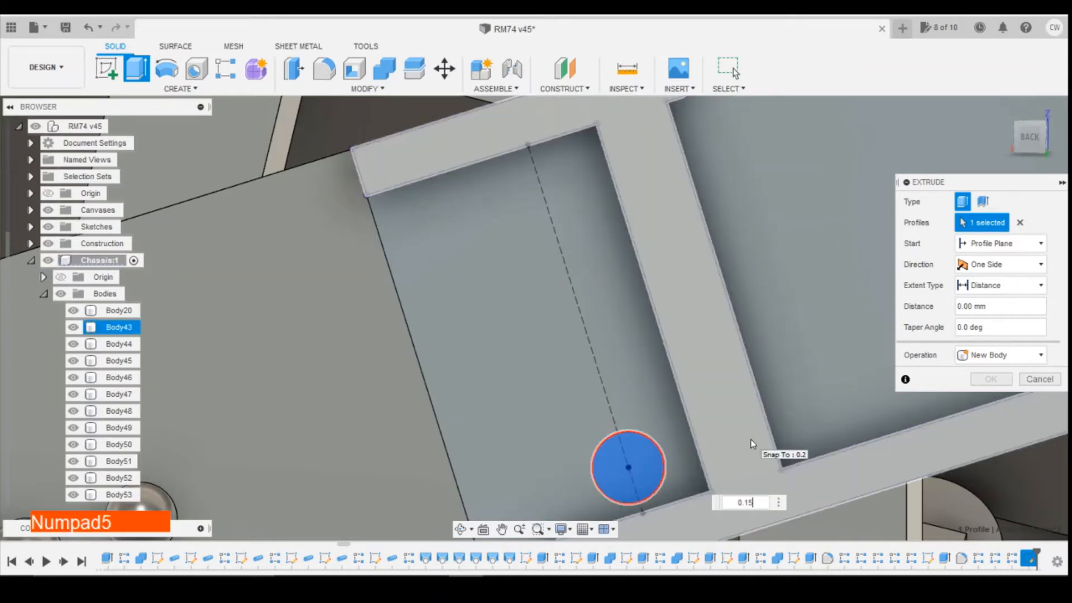
key("Return")
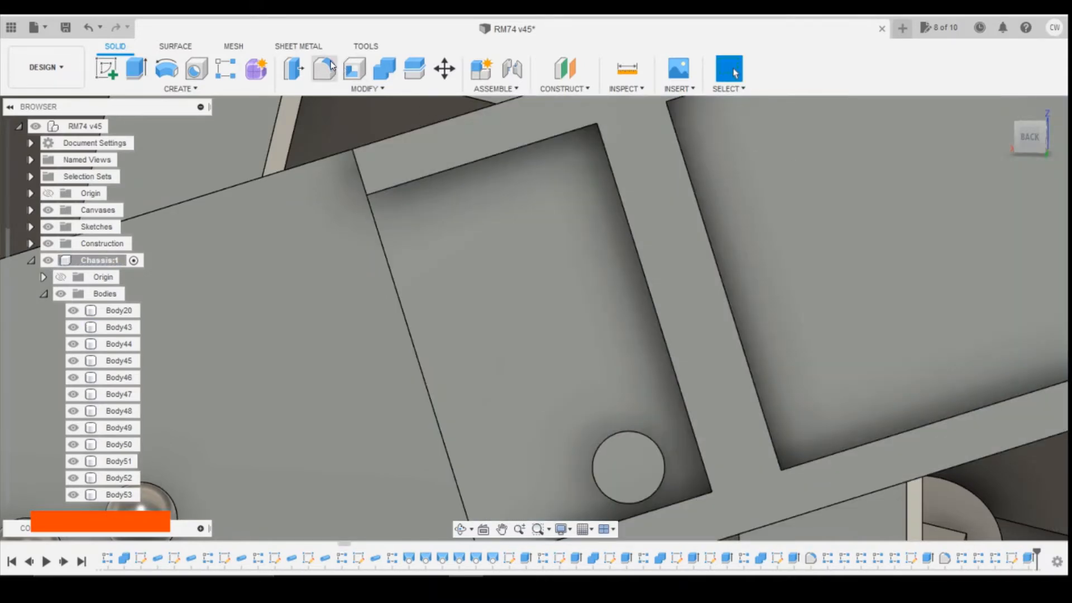
Fillet the outer edge of the new recessed-panel rivet with a 0.15 mm radius to dome it
left_click(324, 68)
left_click(664, 453)
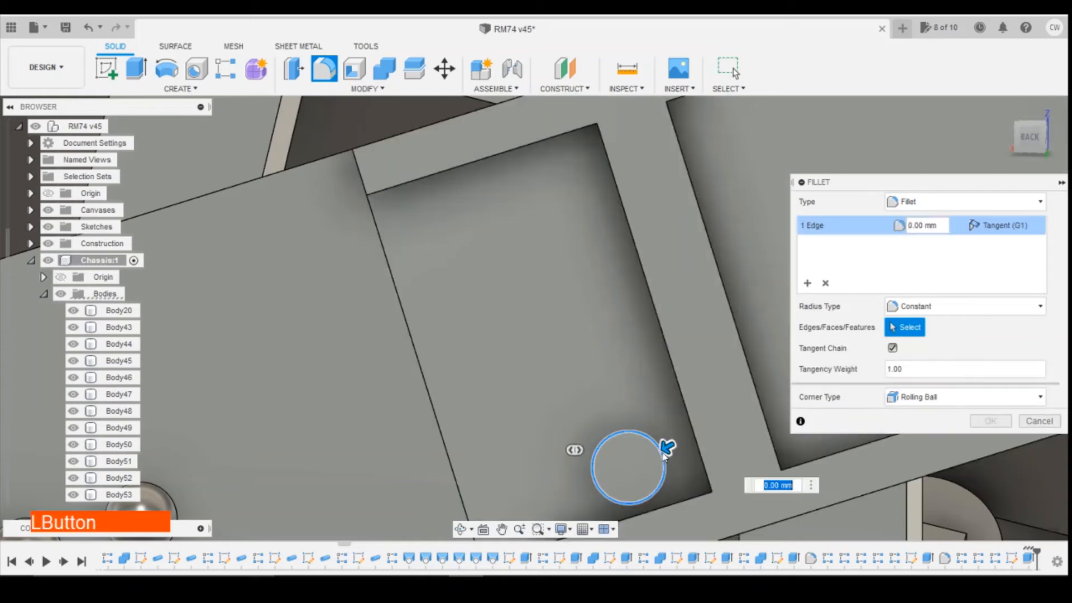
type("0.15")
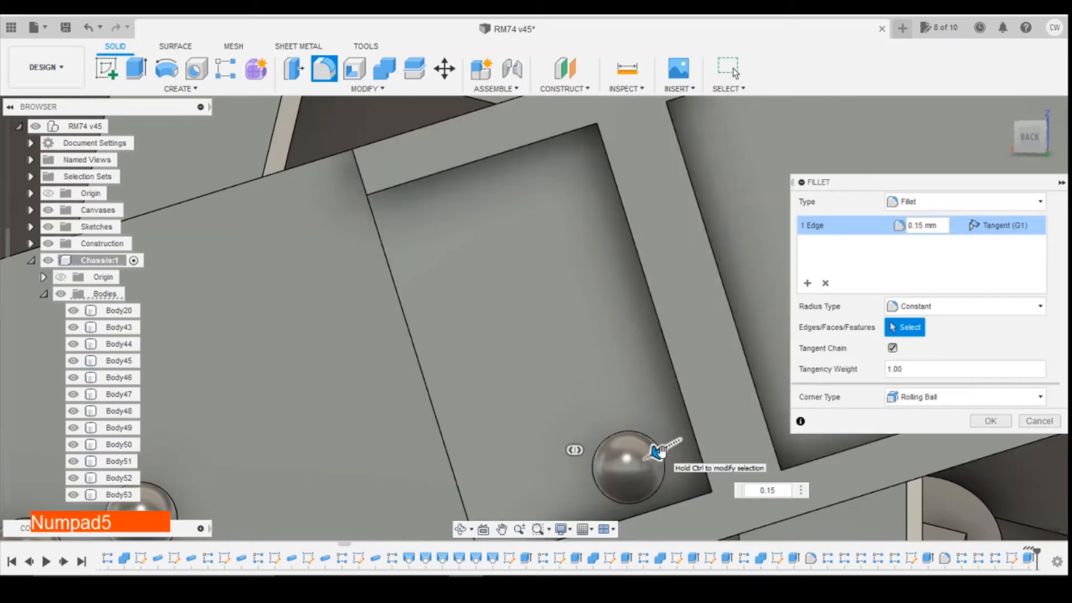
key("Return")
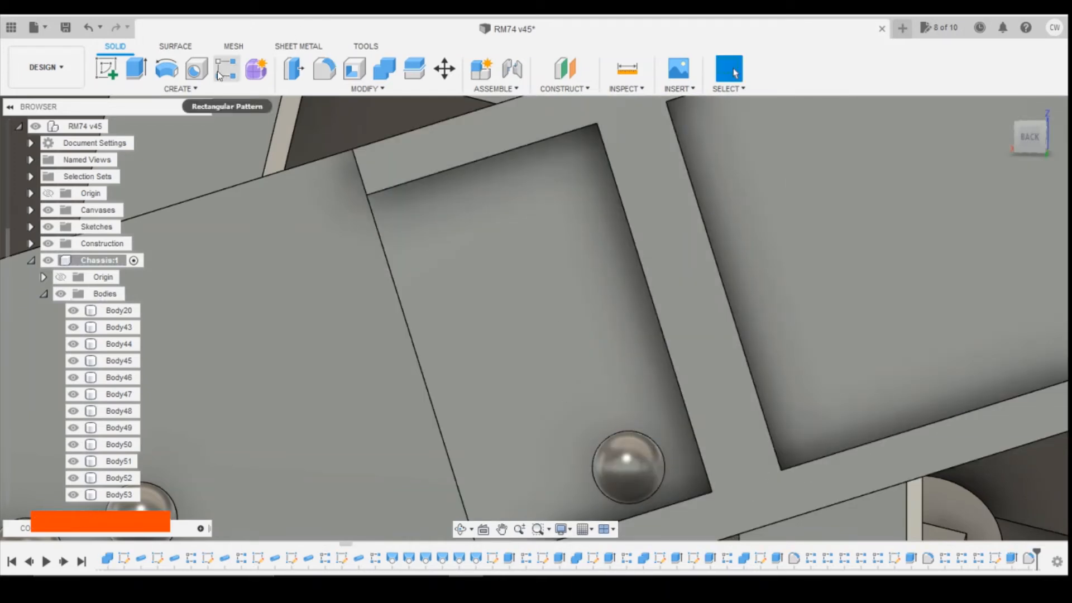
Pattern the domed rivet's extrude and fillet along the cross rib's edge, with a quantity of 2 and a distance of 0.5 mm
left_click(226, 69)
left_click(649, 469)
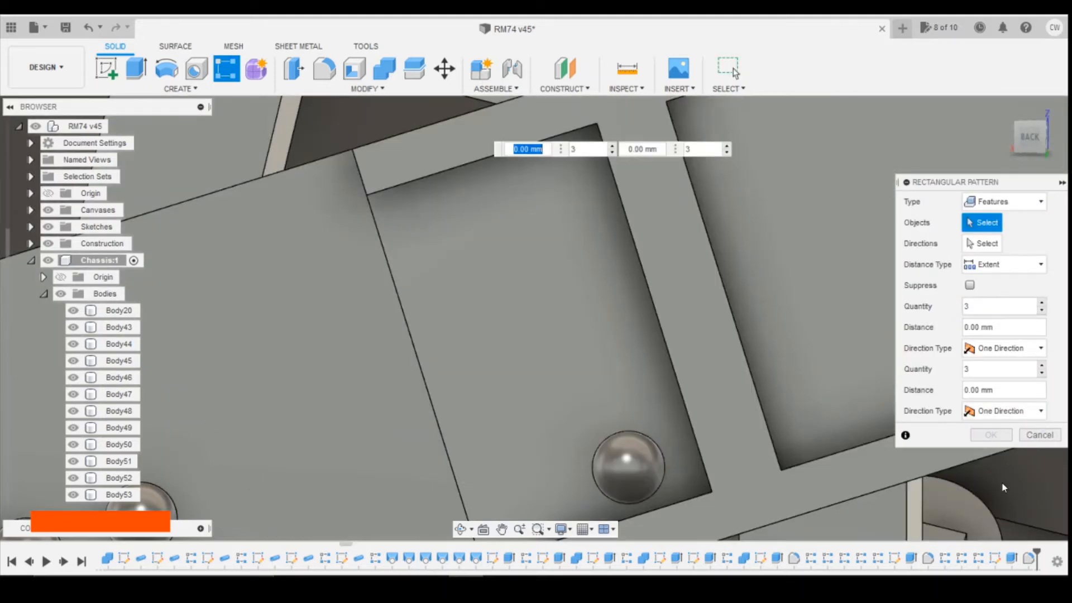
left_click(1012, 558)
left_click(1029, 558, "shift")
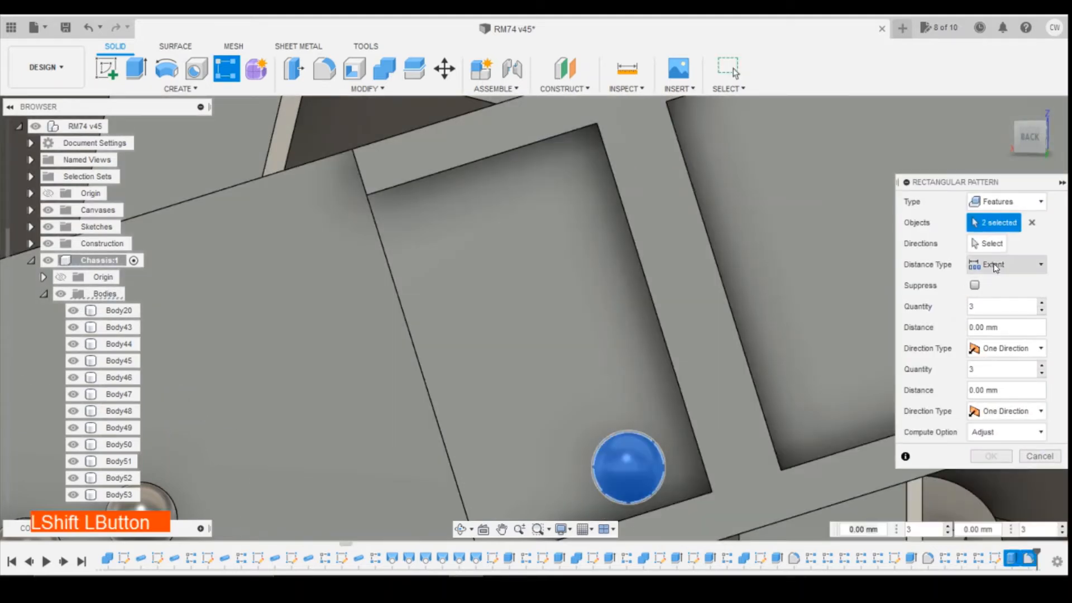
left_click(982, 244)
left_click(668, 355)
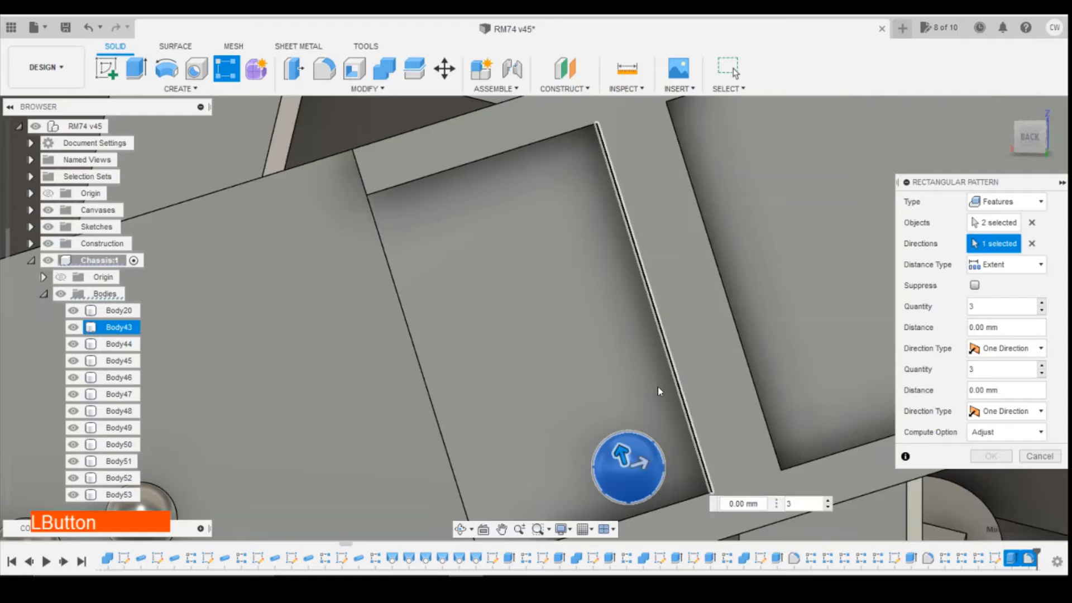
left_click_drag(614, 452, 579, 333)
left_click(788, 380)
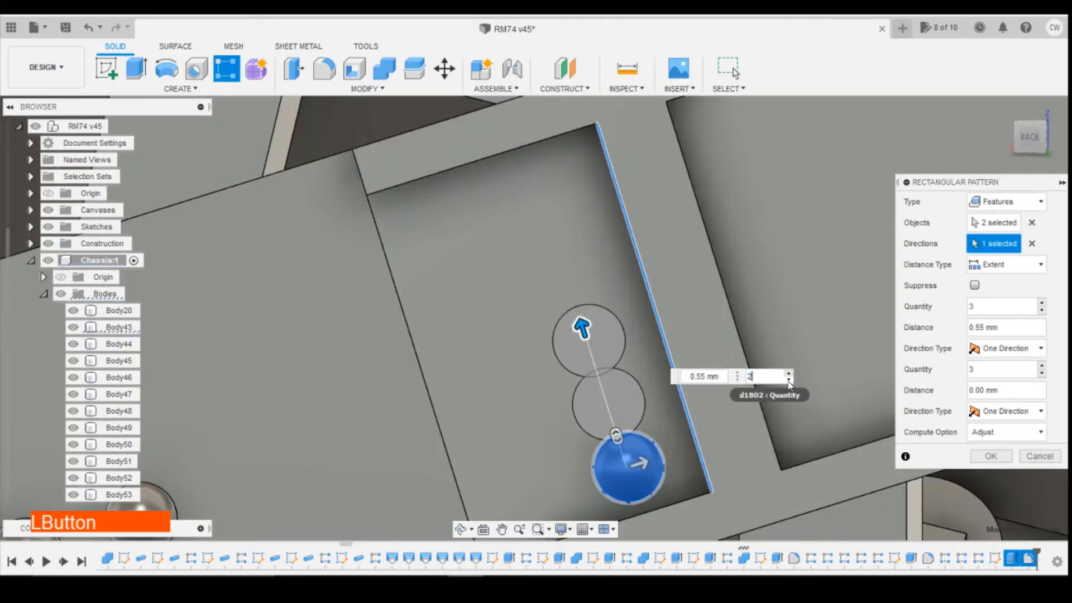
left_click(705, 374)
key("BackSpace")
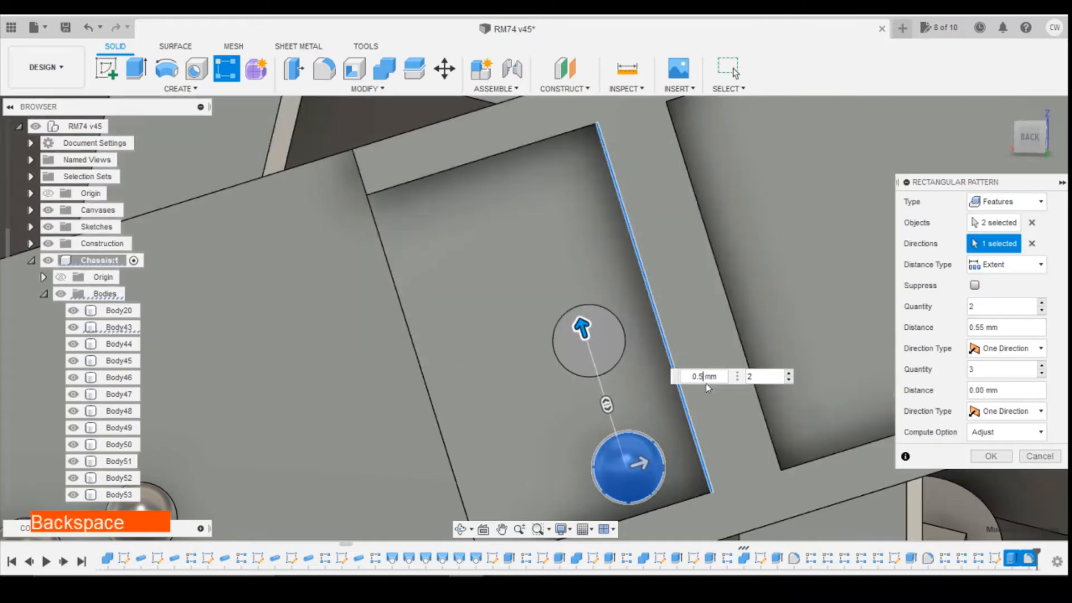
key("Return")
Check the beam's reference photo and set up a rectangular pattern of the rivet pair along the adjoining long recessed panel's lower edge
scroll(487, 363, "down", 10)
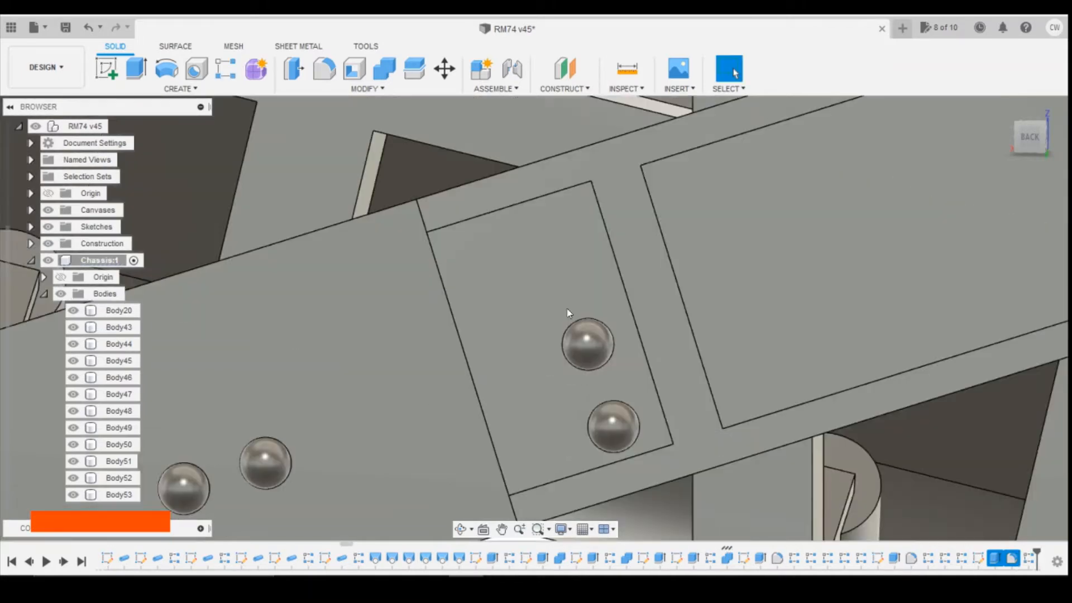
left_click(229, 71)
scroll(544, 447, "down", 3)
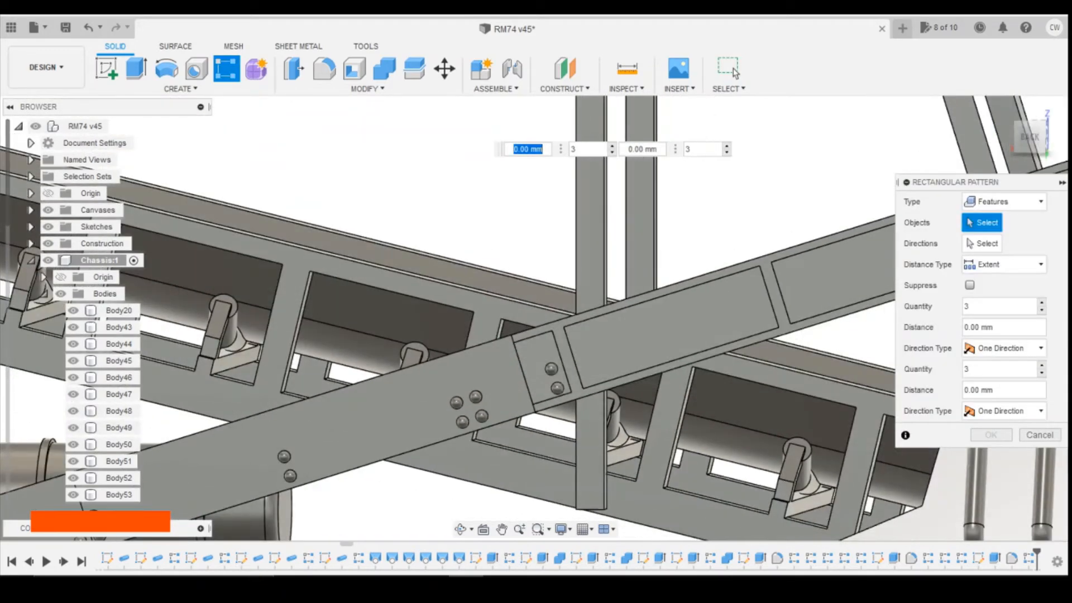
left_click(395, 577)
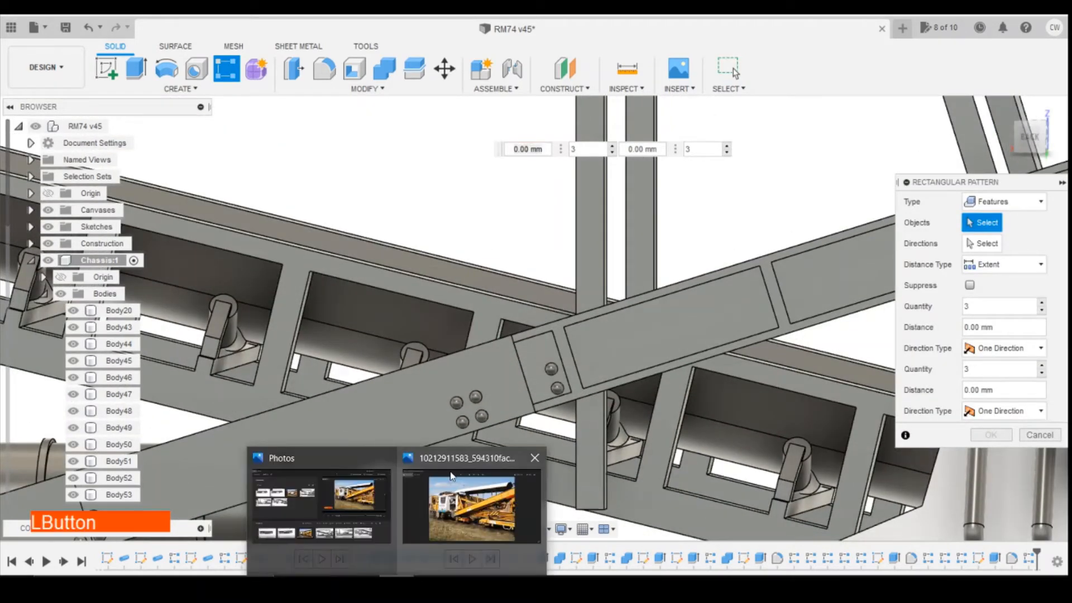
left_click(452, 479)
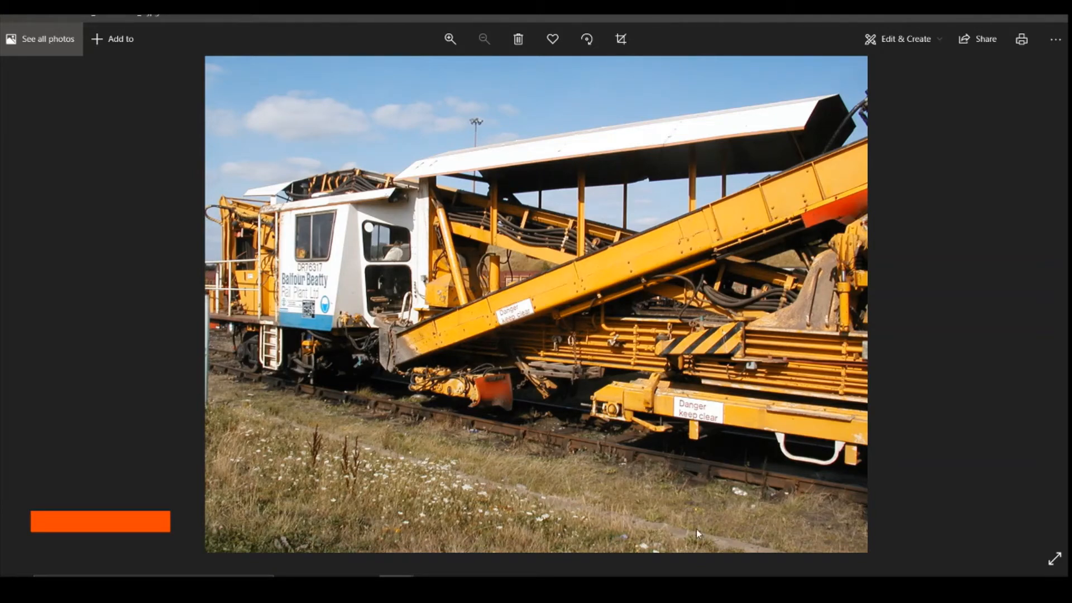
left_click(466, 576)
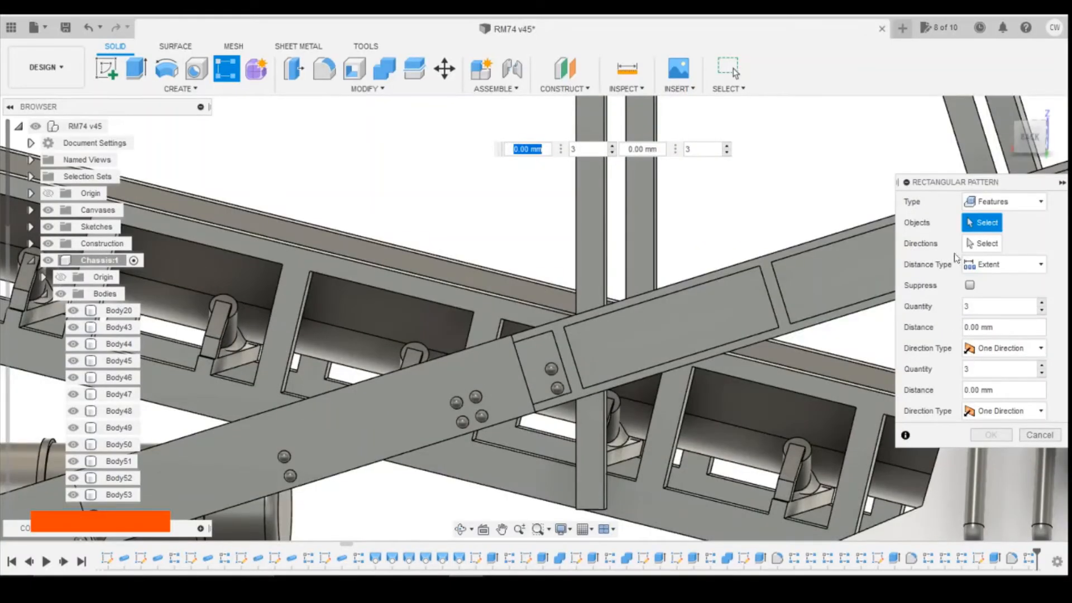
left_click(1012, 558)
left_click(1029, 558, "ctrl")
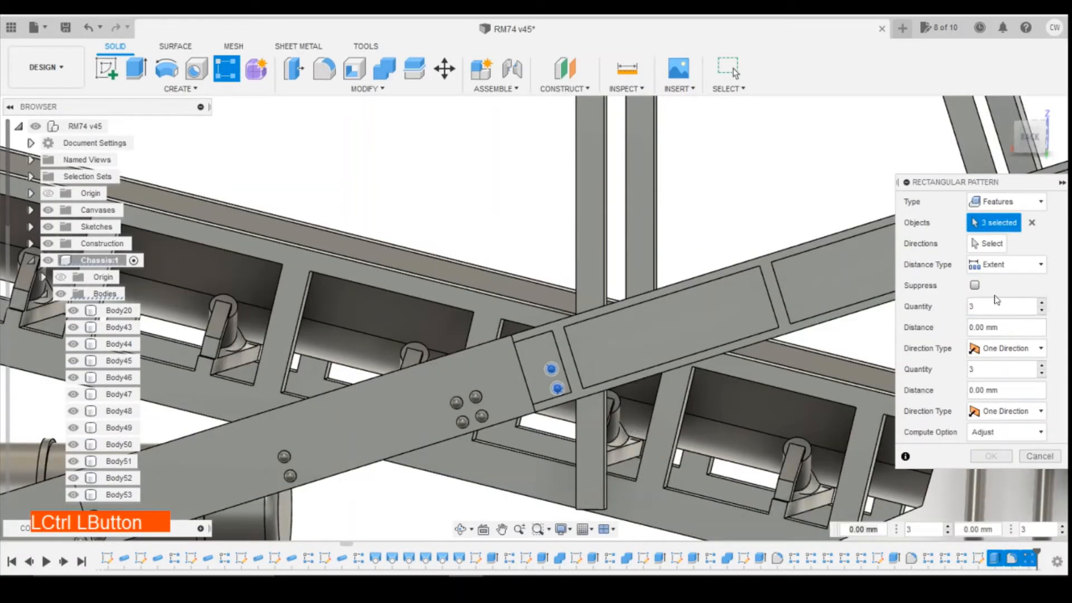
left_click(988, 244)
left_click(715, 349)
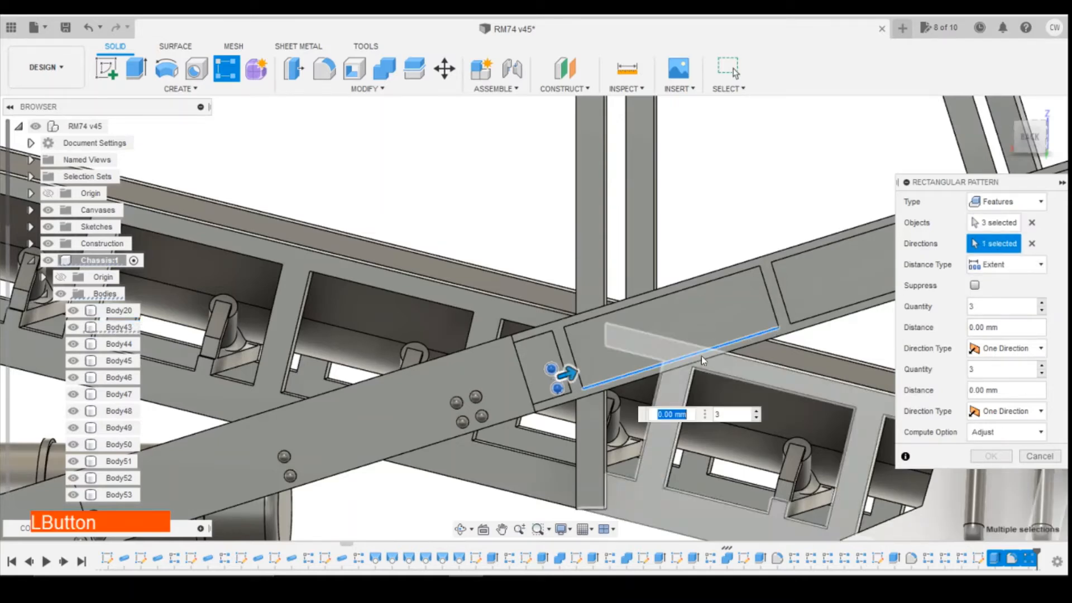
Spread three rivet pairs over a 6.30 mm extent up the beam, compare with the reference photo, and create the pattern
left_click_drag(558, 374, 788, 296)
scroll(814, 302, "up", 5)
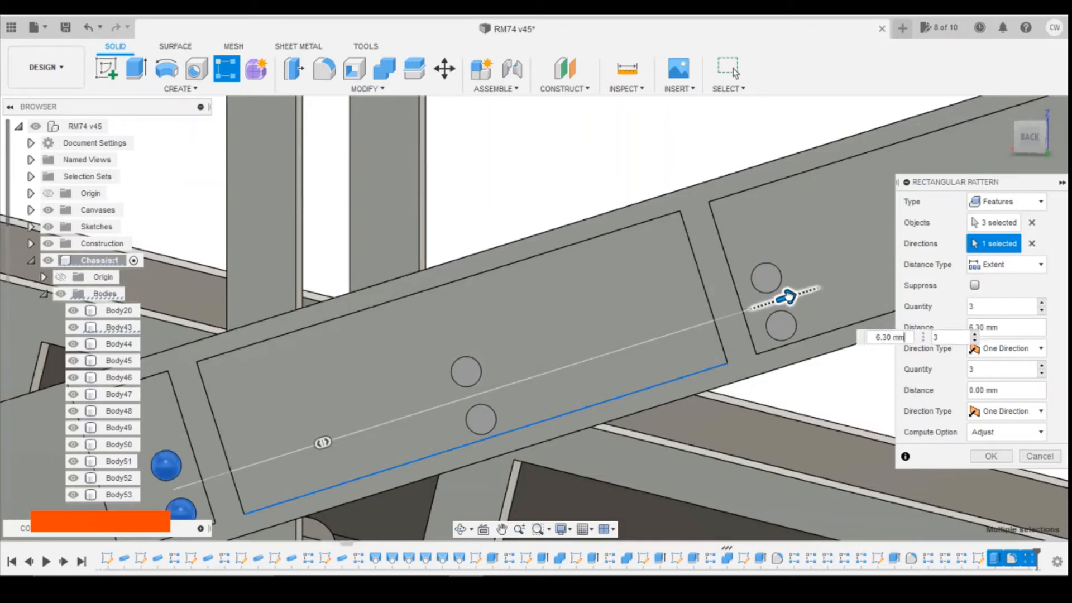
scroll(787, 296, "down", 6)
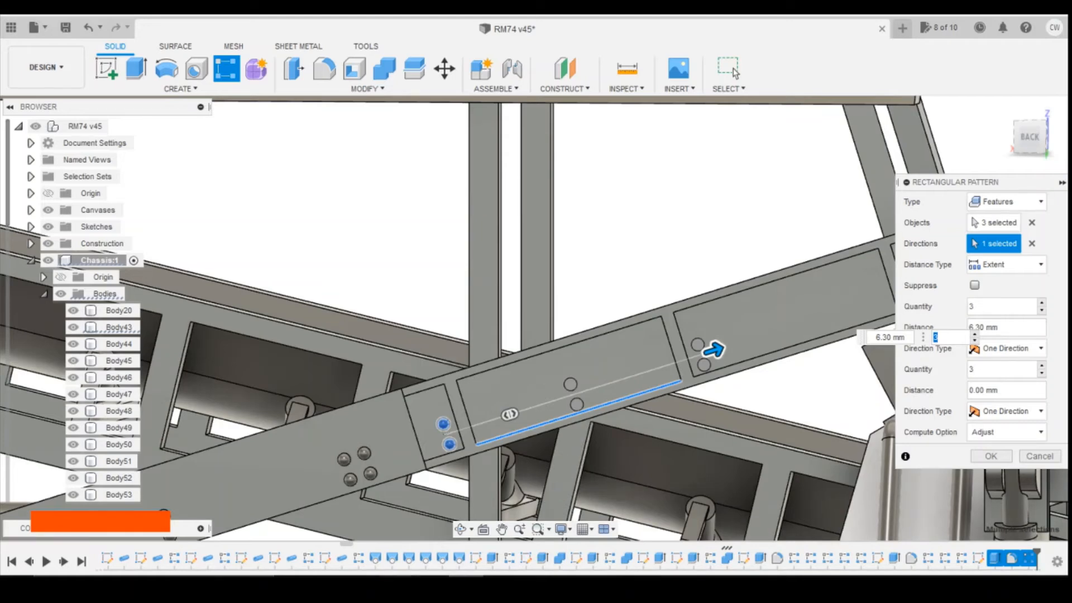
left_click(398, 584)
left_click(478, 514)
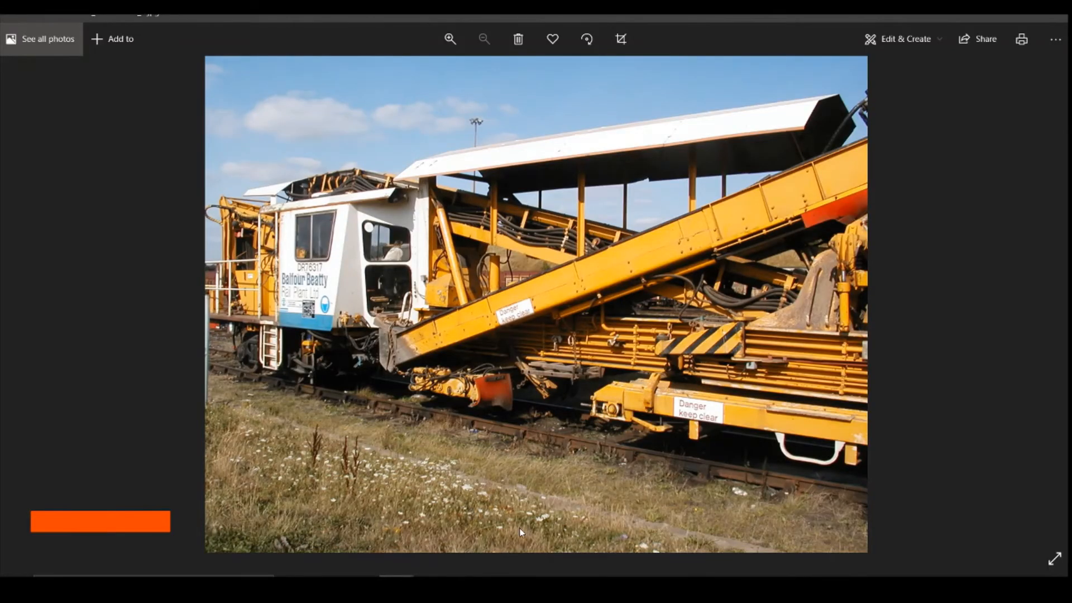
left_click(465, 584)
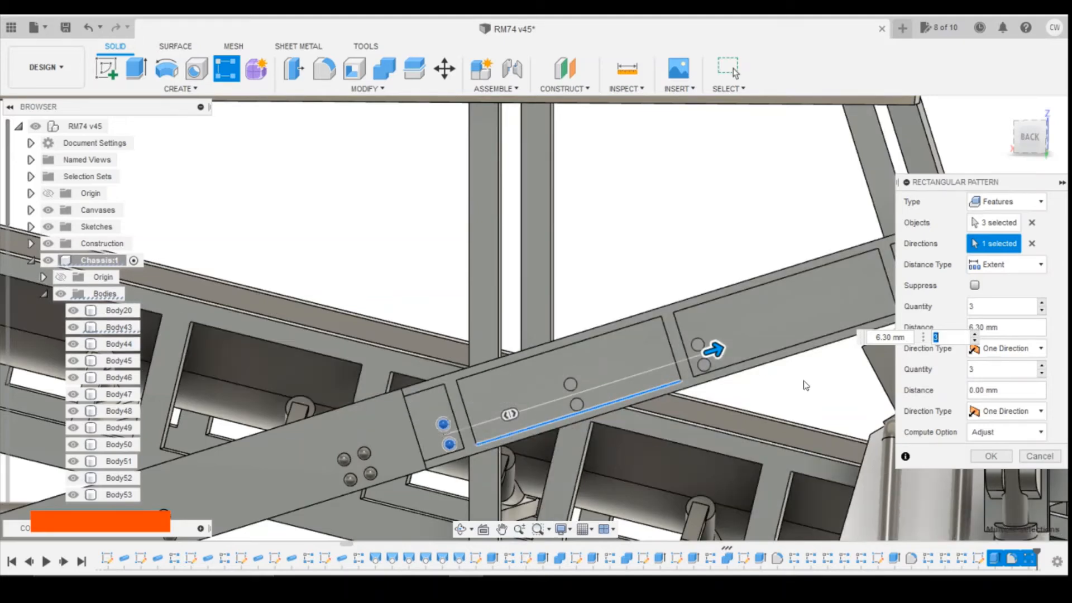
left_click(996, 454)
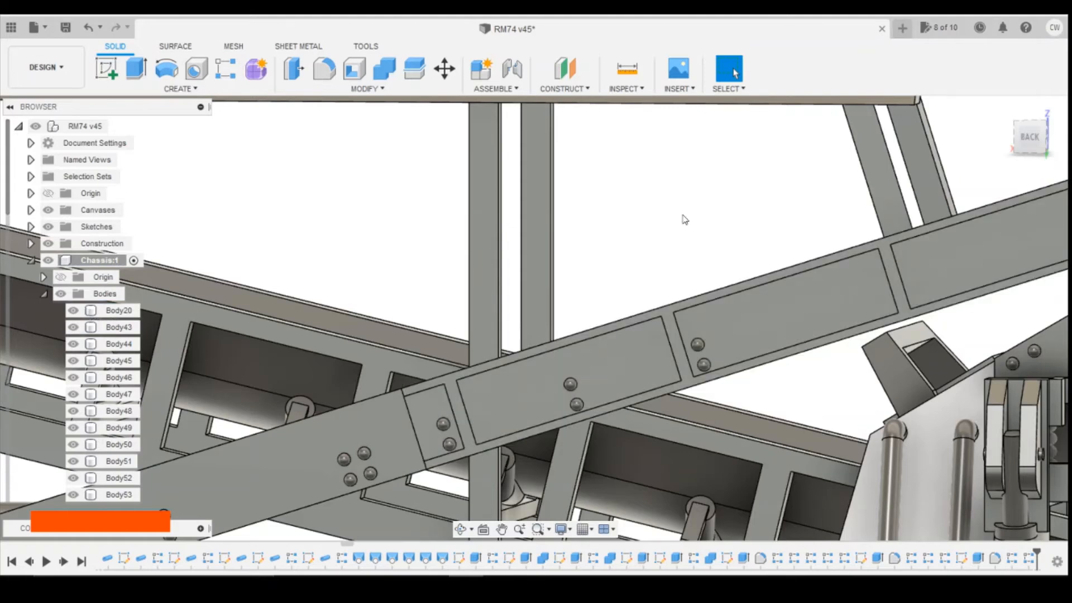
Set up another pattern of the original rivet pair along the second long panel's lower edge, with a quantity of 2
left_click(226, 68)
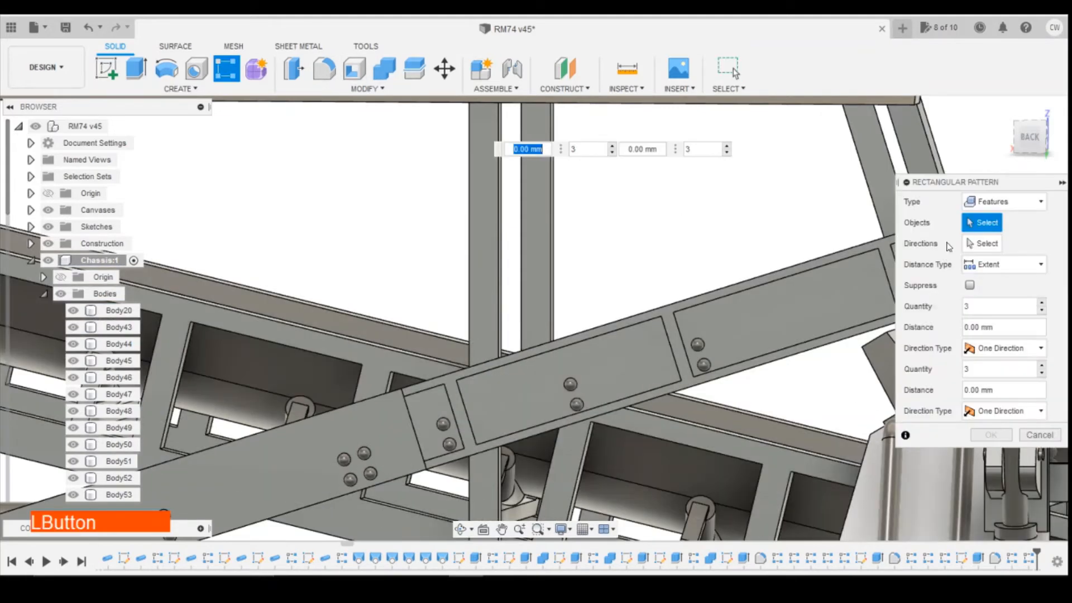
left_click(979, 558, "ctrl")
left_click(996, 559, "ctrl")
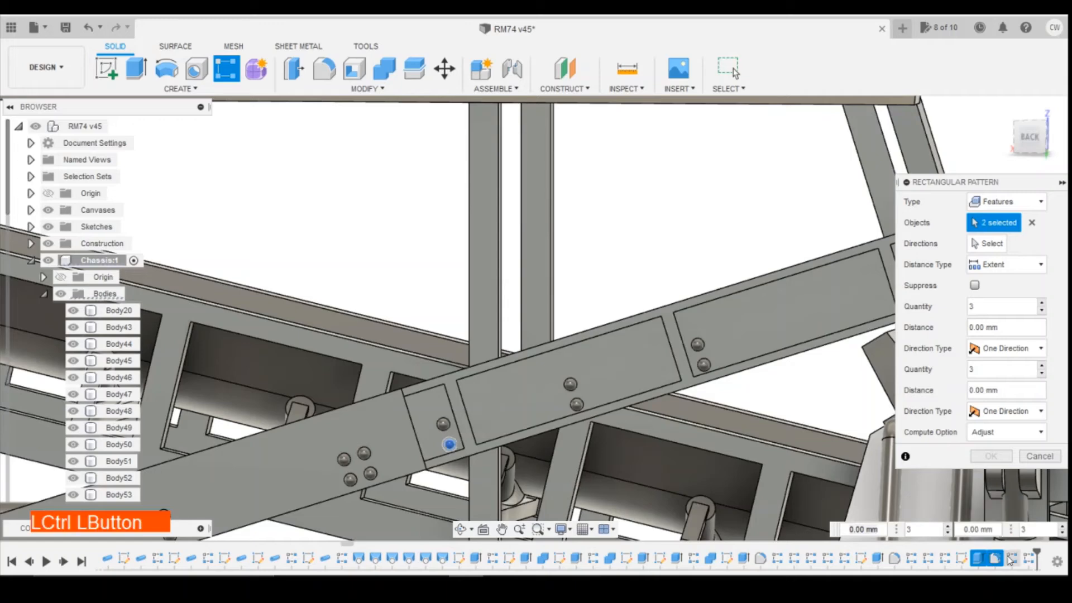
left_click(991, 246)
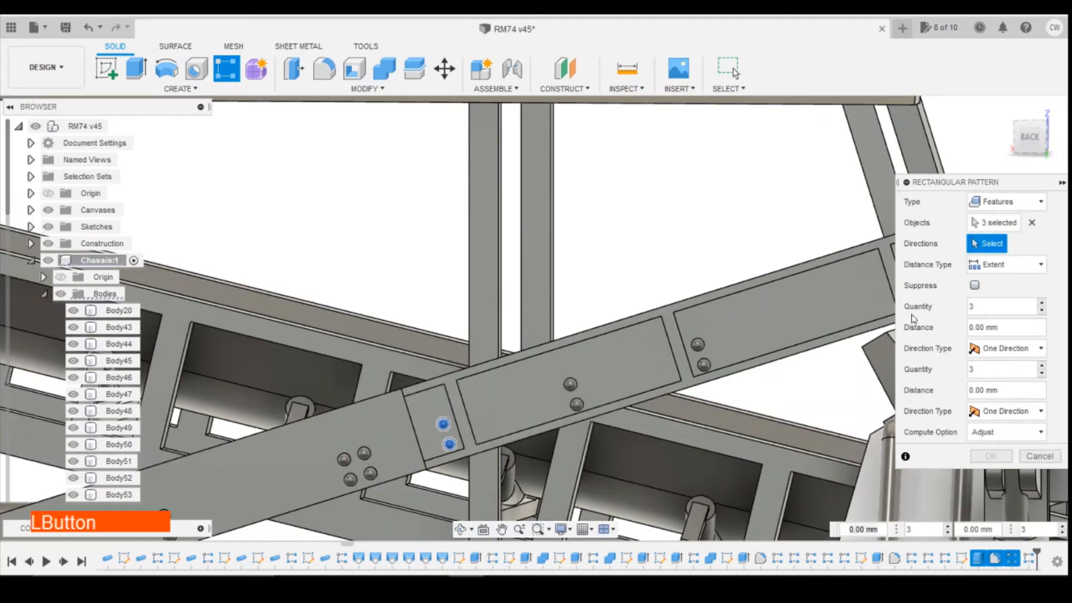
left_click(733, 367)
key("Tab")
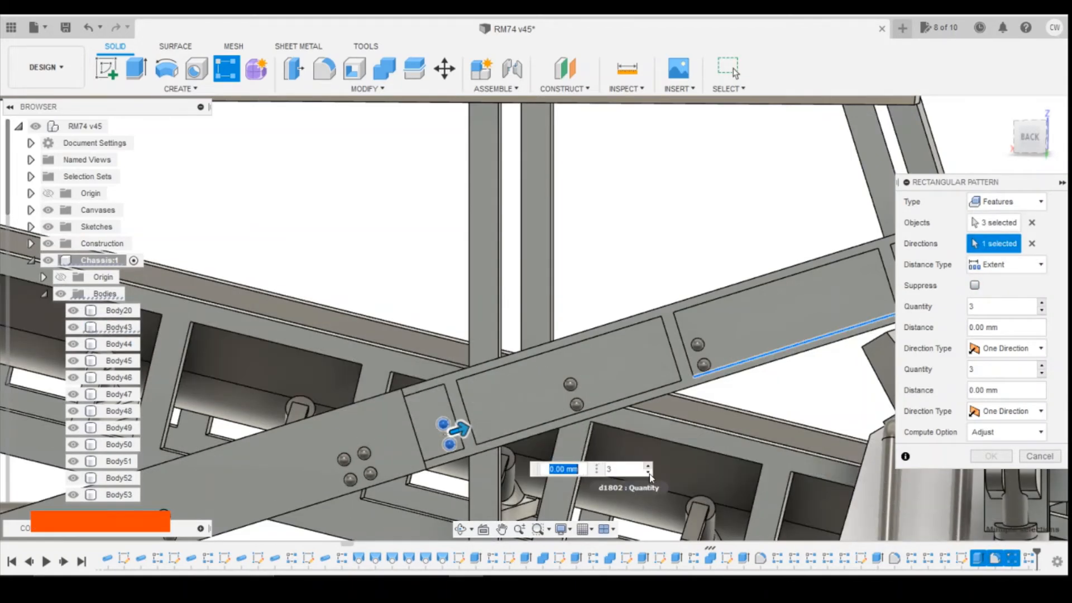
type("2")
Set the pattern distance to 9.50 mm by comparing with the reference photo, and create the additional rivet pair
left_click_drag(461, 428, 783, 329)
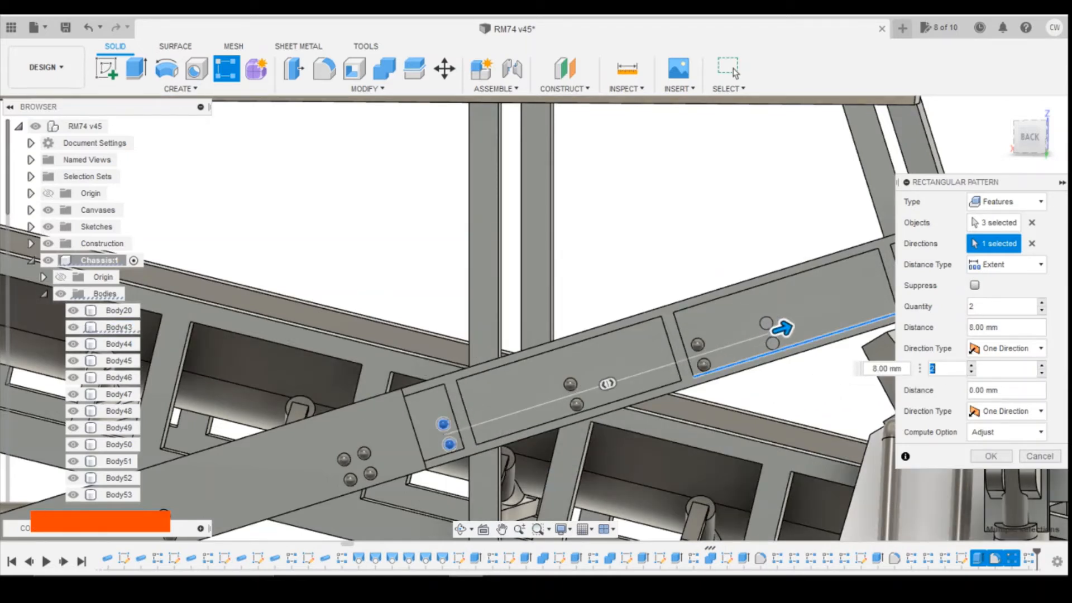
left_click(459, 516)
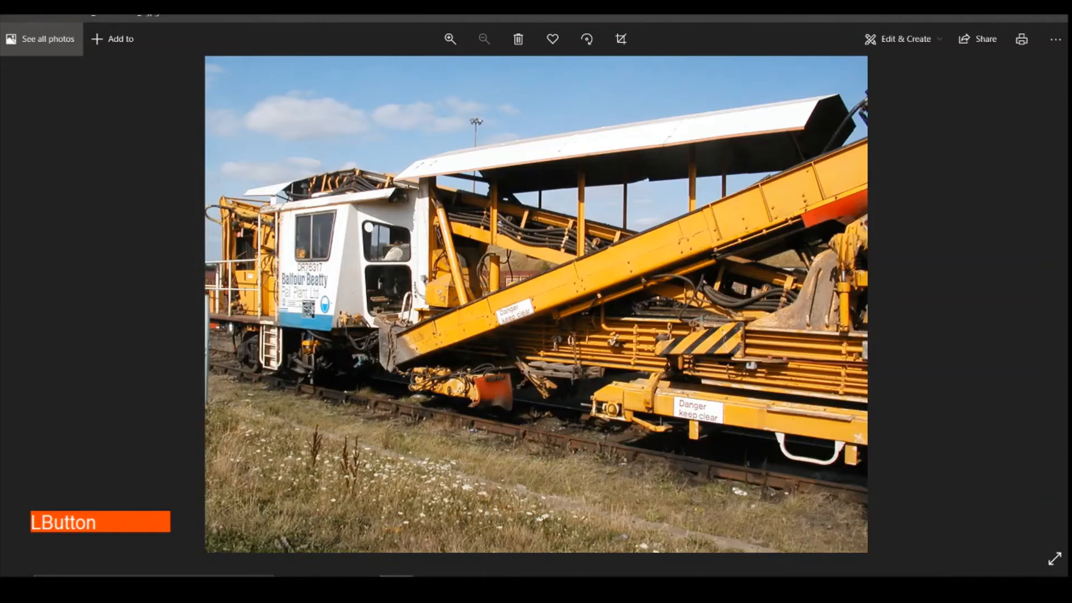
left_click(466, 576)
left_click_drag(787, 330, 819, 319)
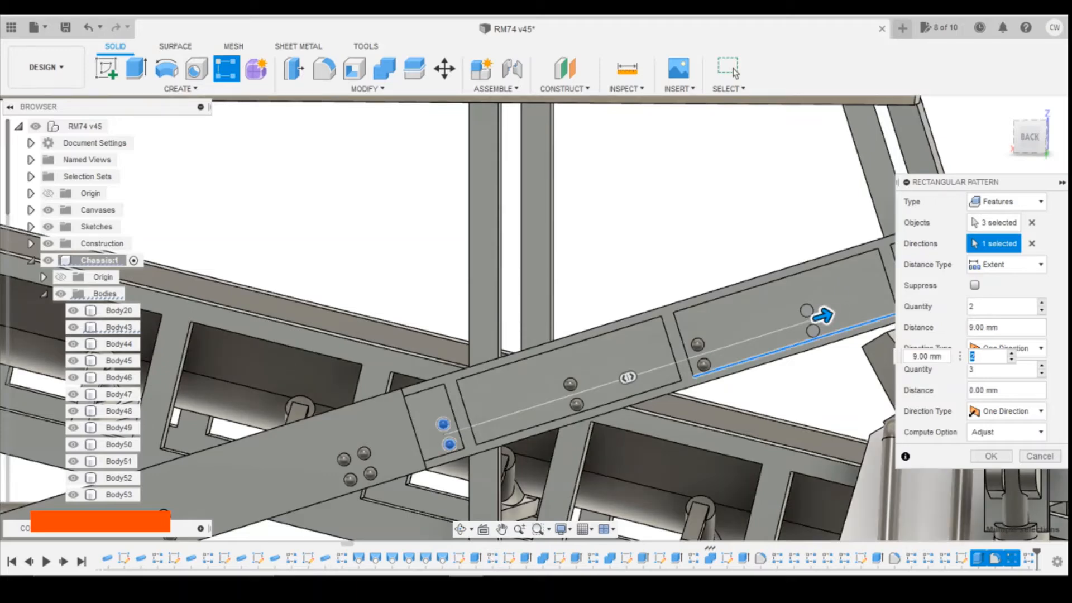
left_click(441, 525)
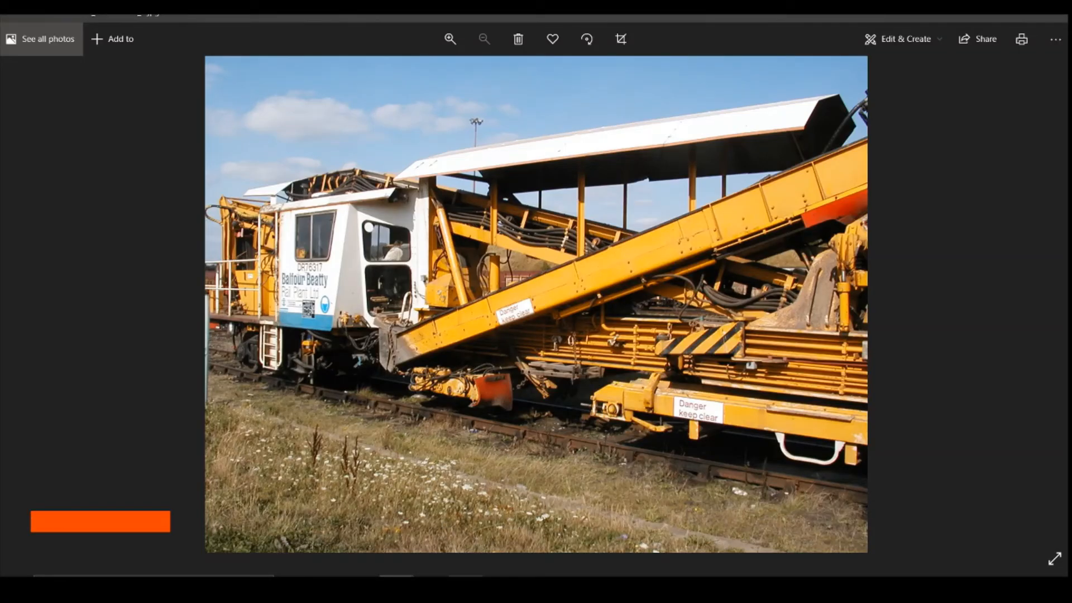
left_click(466, 576)
left_click_drag(822, 316, 836, 312)
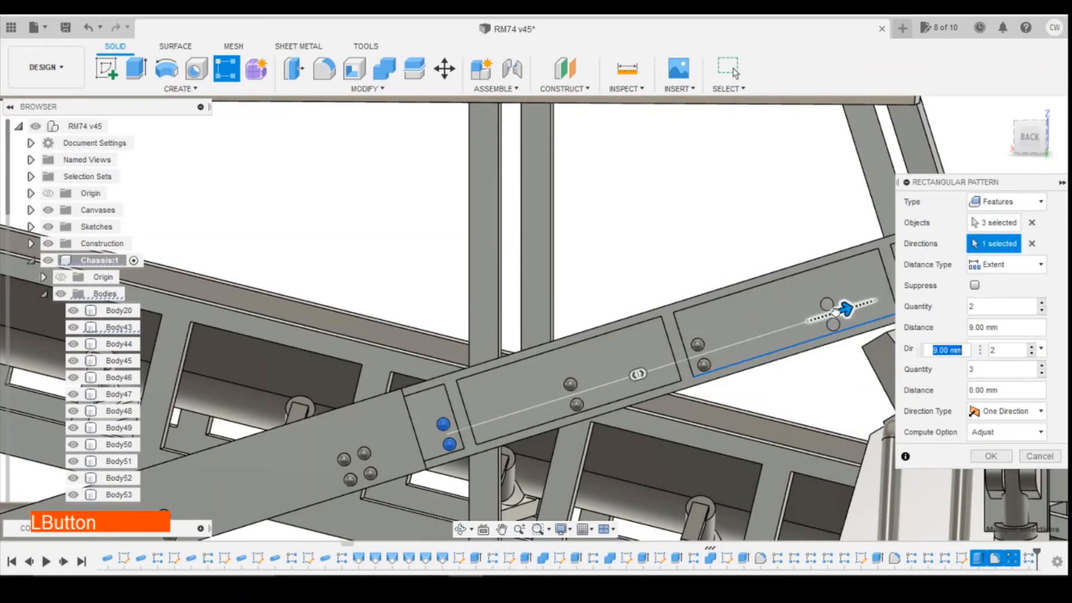
key("Tab")
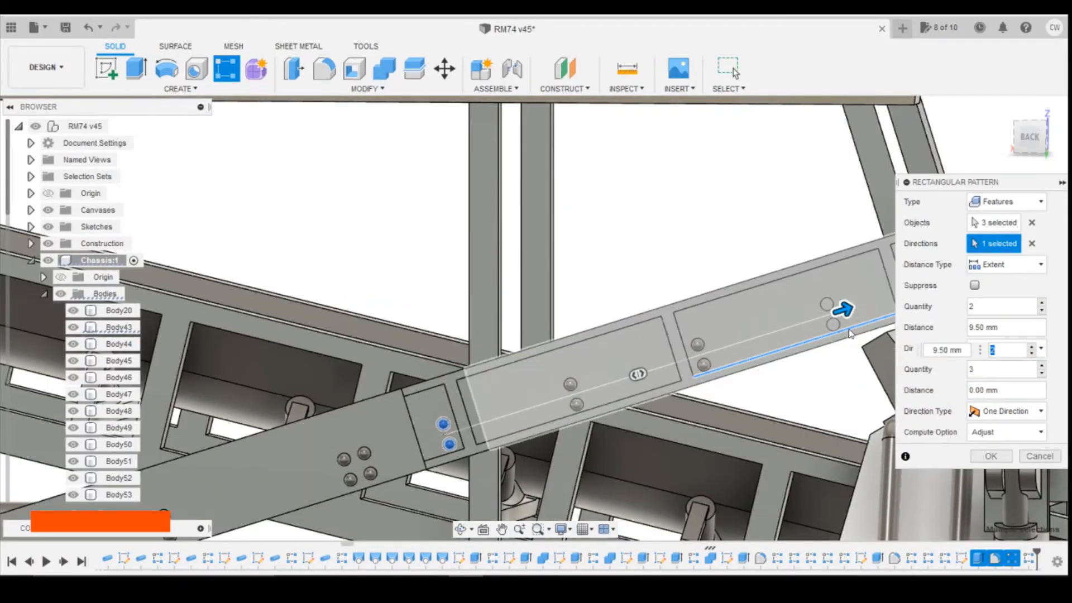
left_click(991, 456)
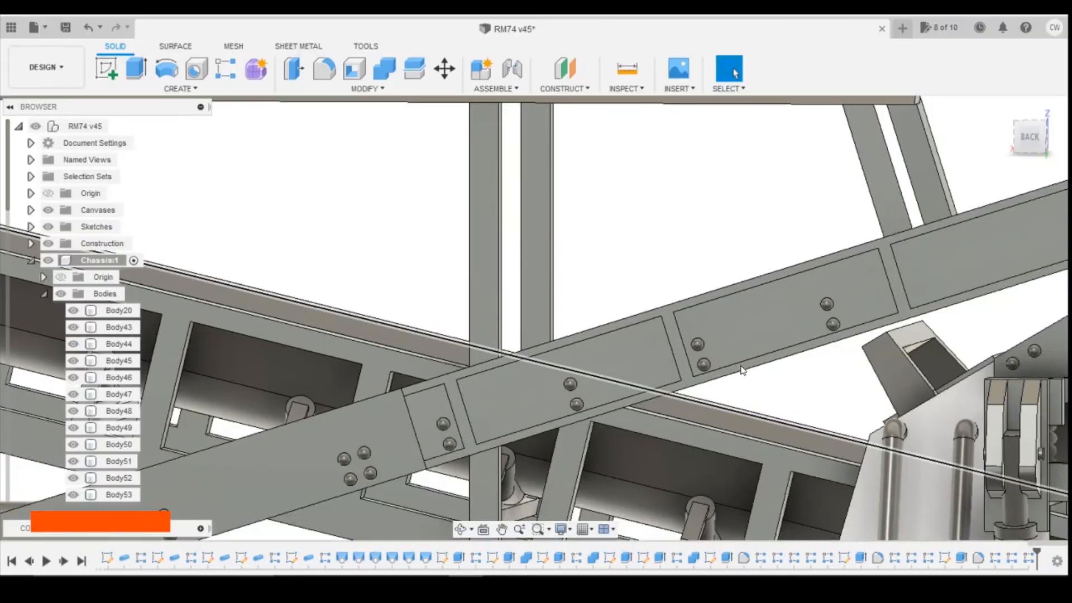
Browse the reference photos of the rail vehicle to examine the sloping beam's rivet layout
scroll(742, 371, "down", 2)
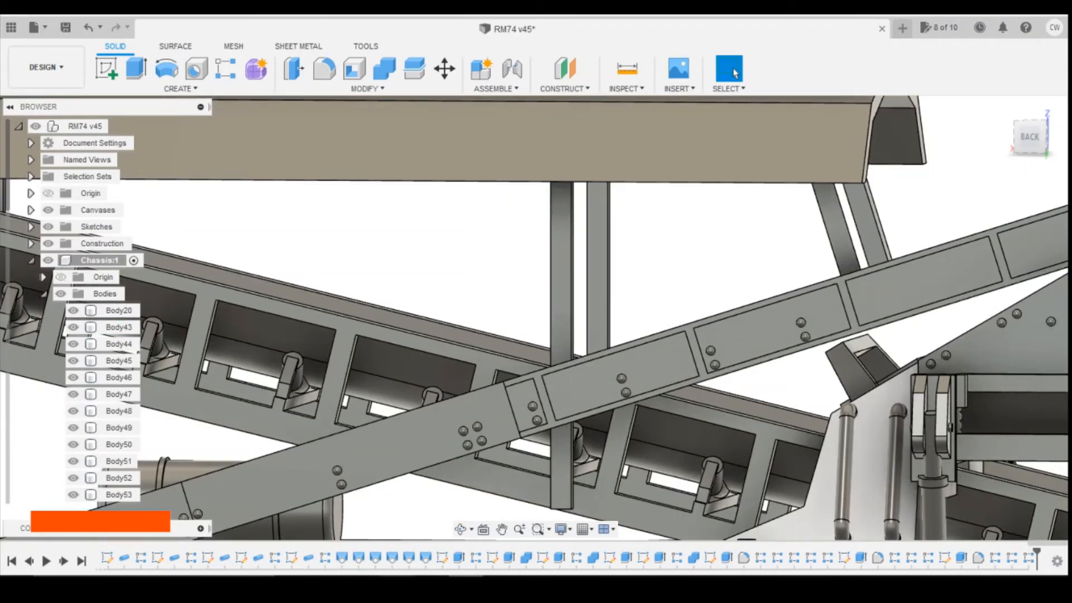
left_click(495, 512)
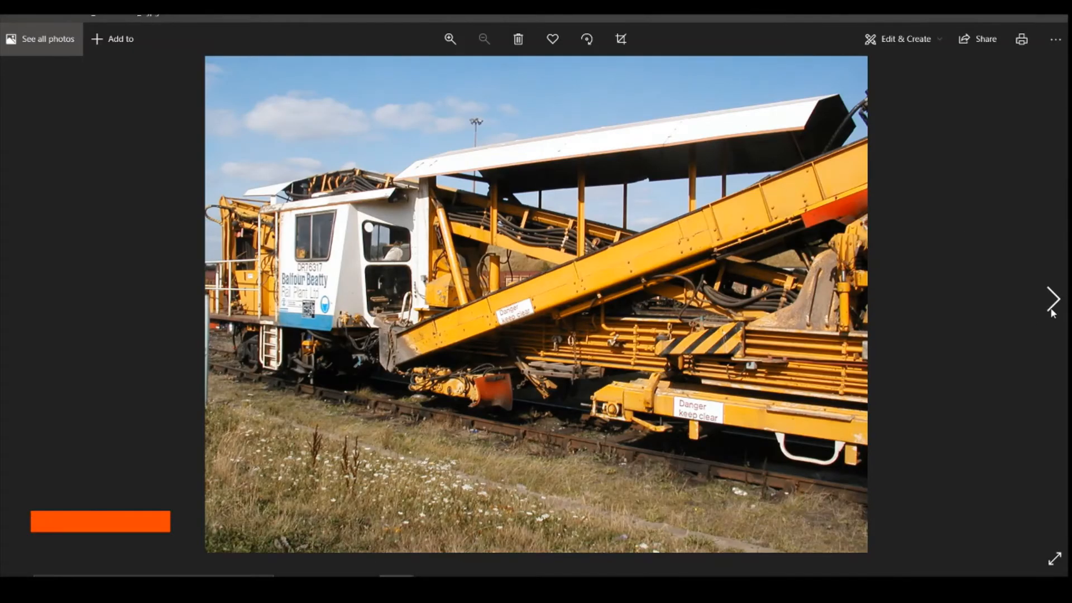
left_click(1053, 311)
left_click(1053, 311)
left_click(1053, 310)
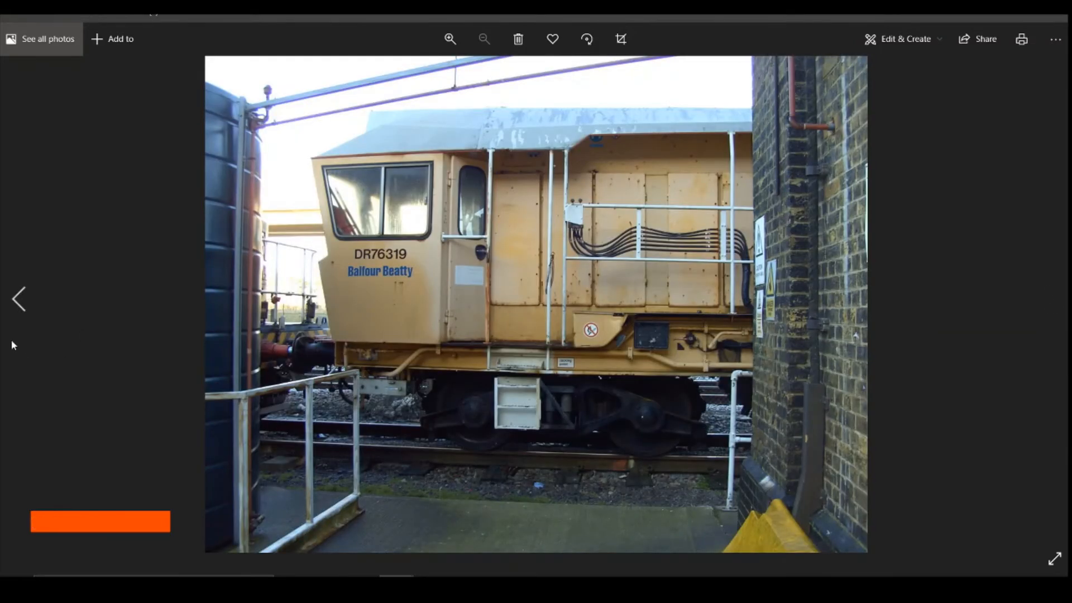
left_click(19, 319)
left_click(19, 318)
left_click(20, 319)
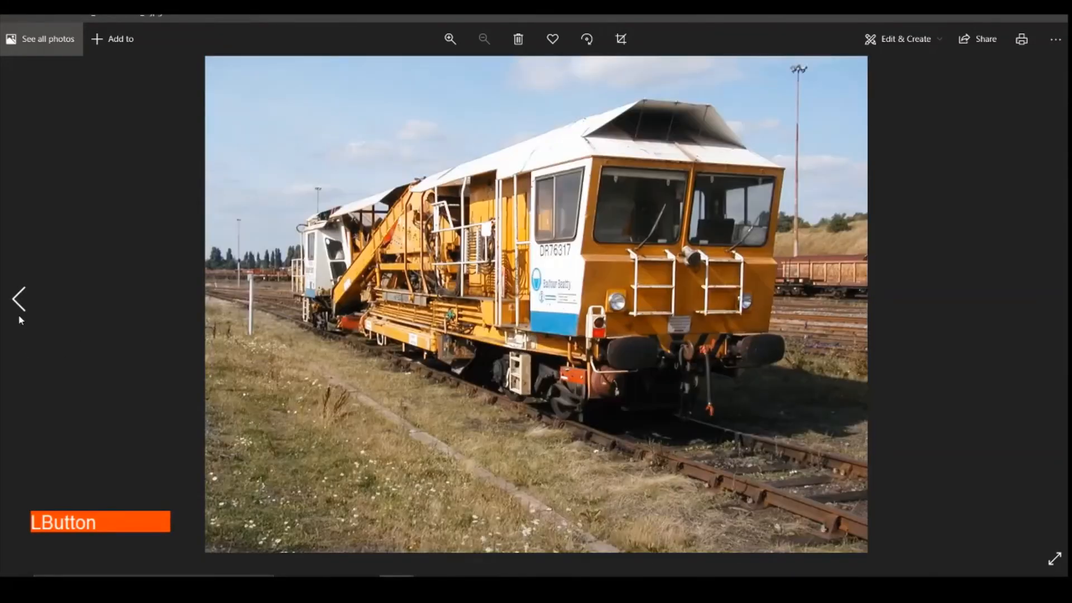
Look through further reference photos of the vehicle's side and cab end
left_click(19, 318)
left_click(19, 318)
left_click(19, 319)
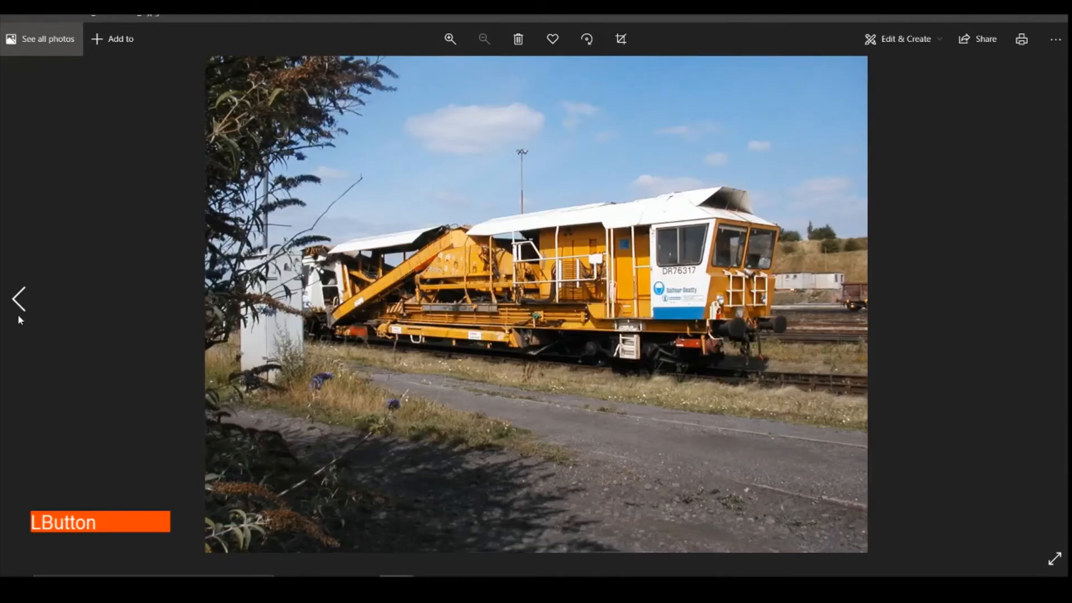
left_click(20, 319)
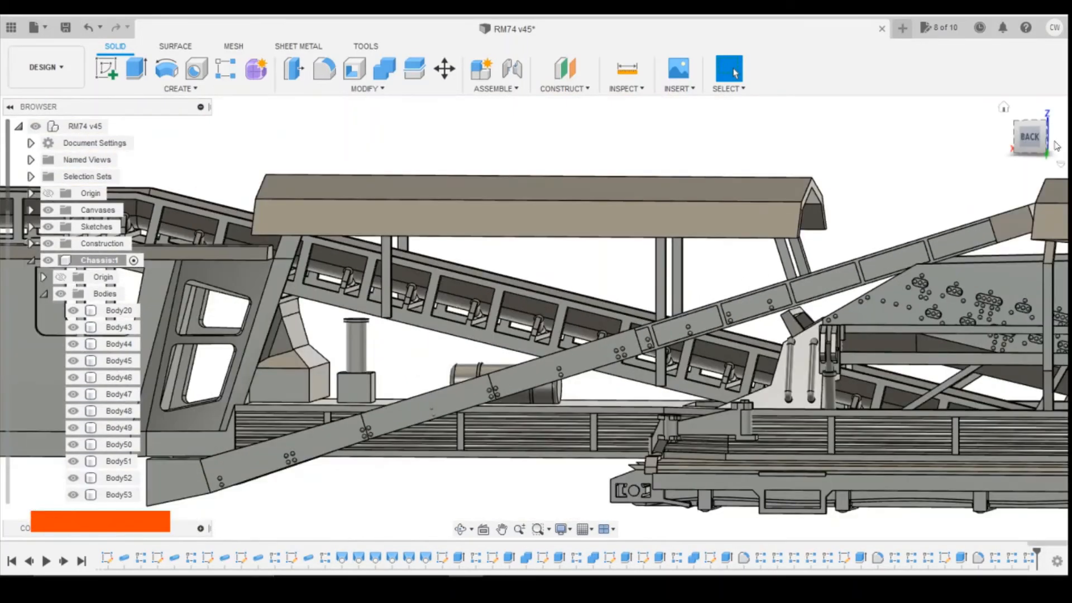
Move Body43 through Body73 from the Chassis component into the Bodies group of the Pick Conveyour component
left_click(1055, 144)
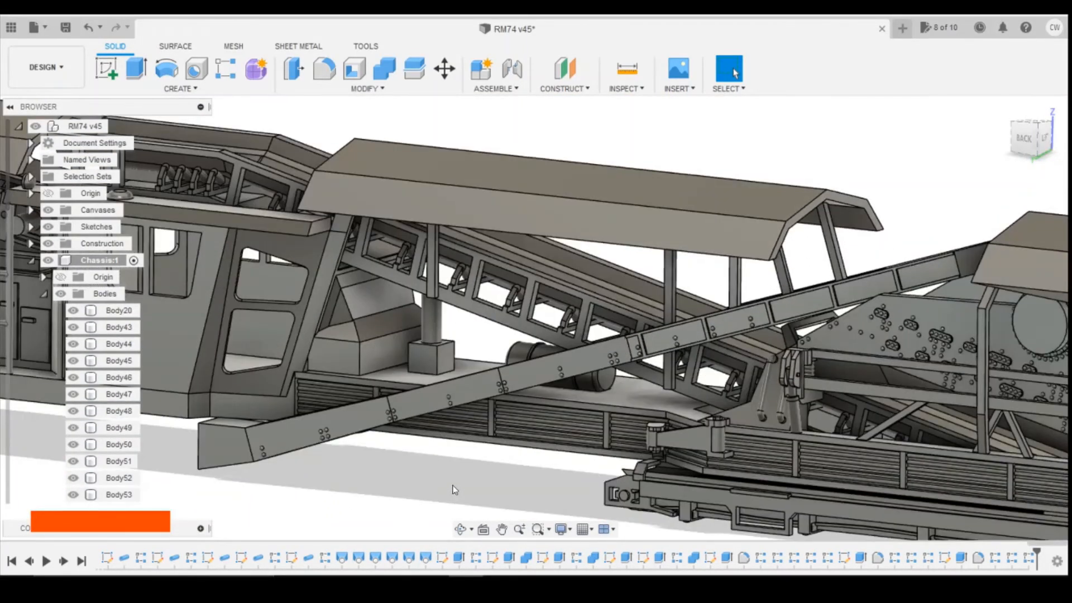
key("shift+z")
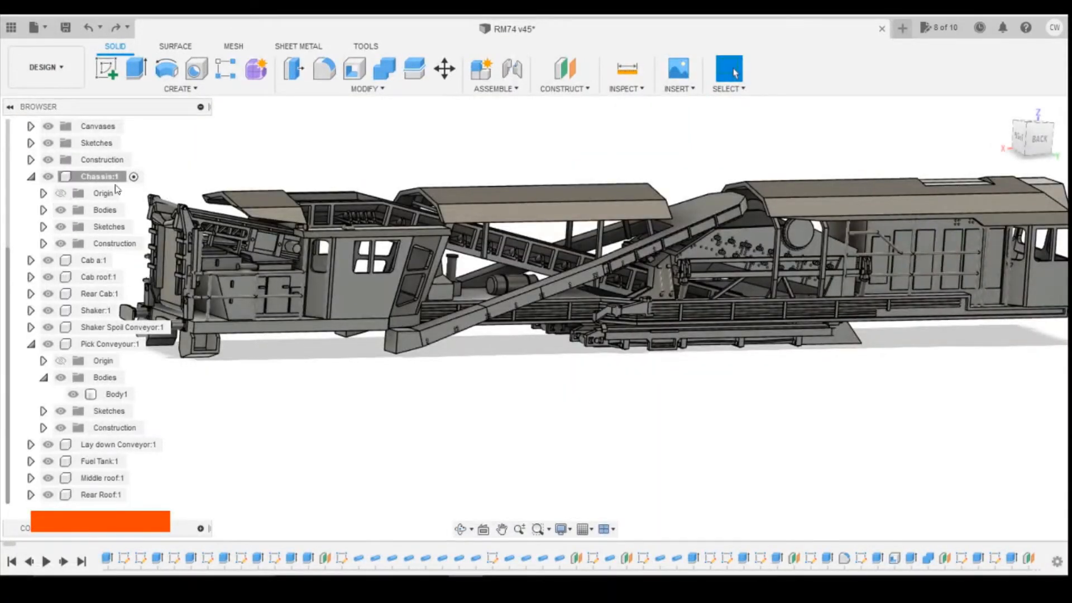
left_click(43, 210)
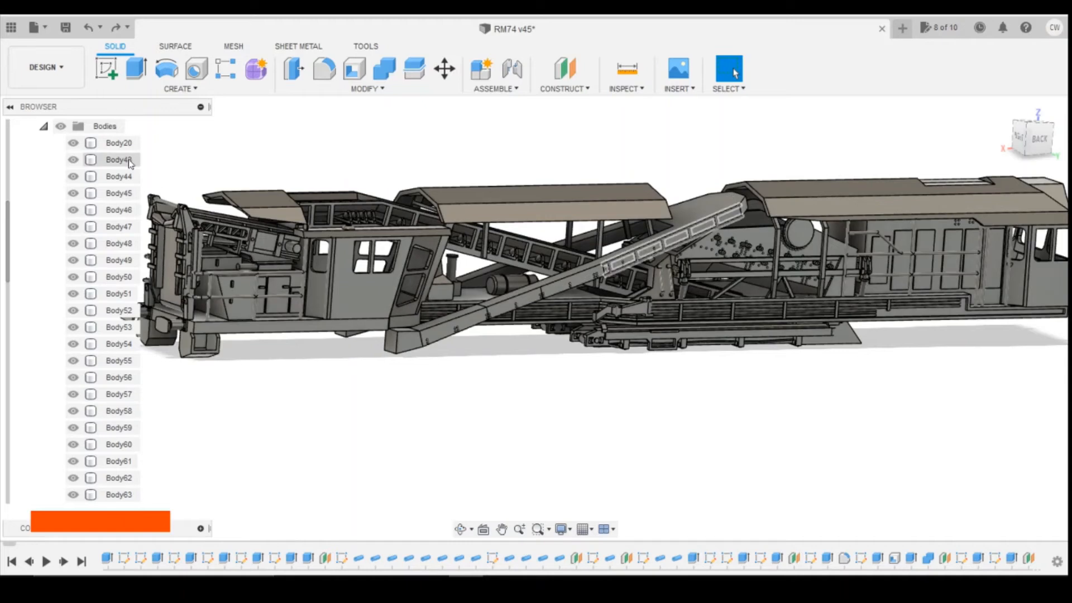
left_click(130, 161)
scroll(128, 323, "down", 13)
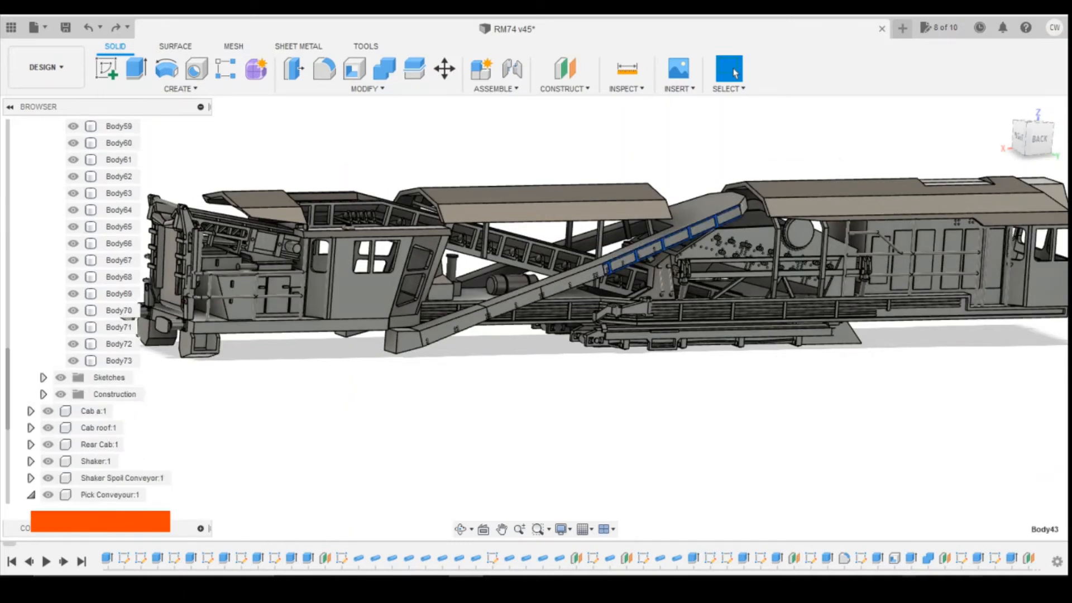
left_click(119, 361, "shift")
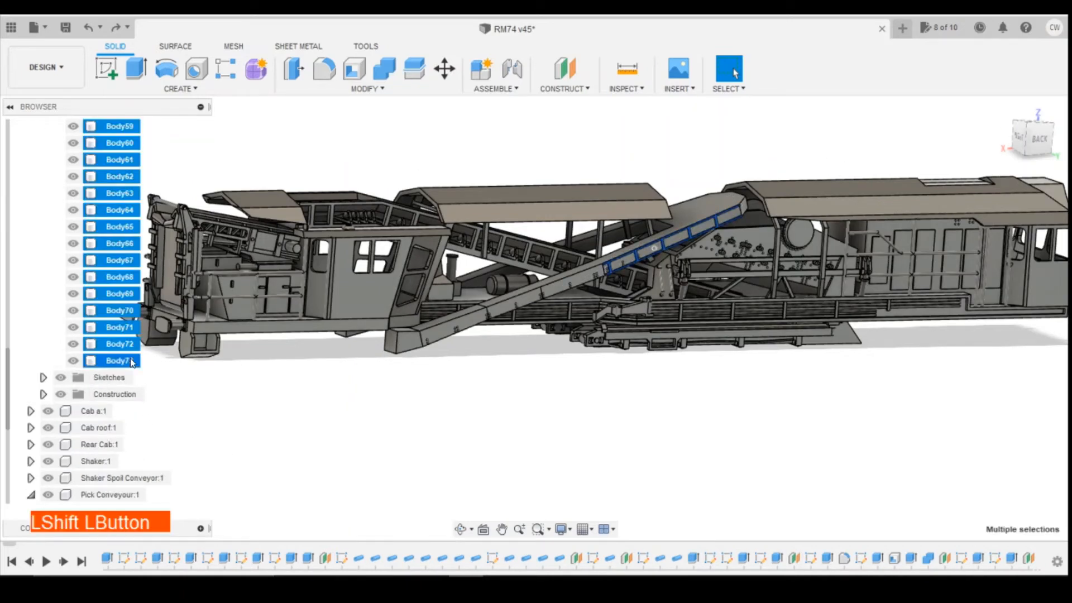
right_click(130, 275)
left_click(155, 299)
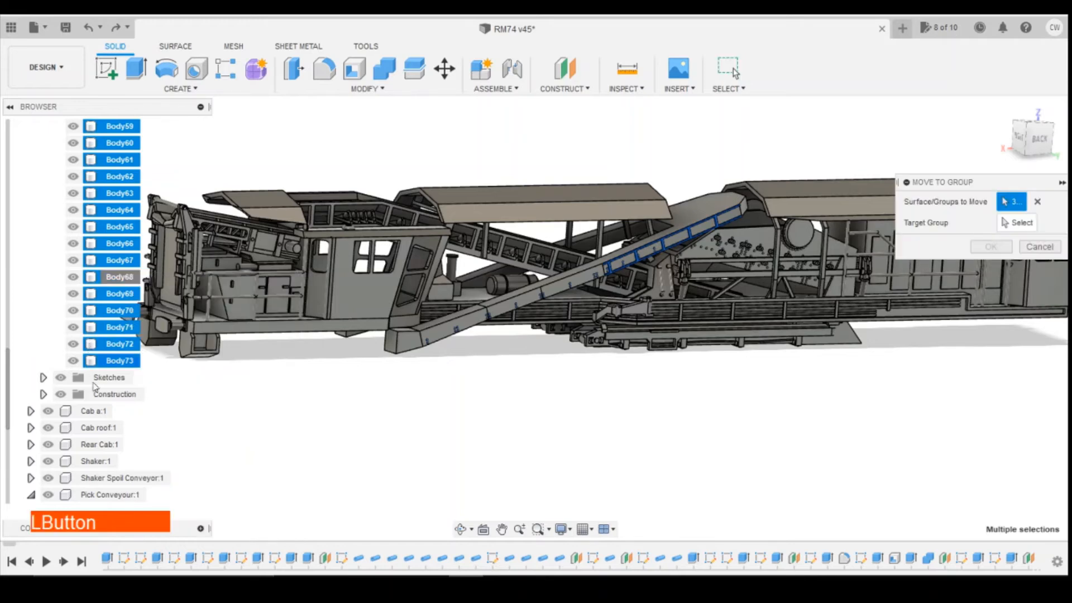
scroll(95, 385, "down", 3)
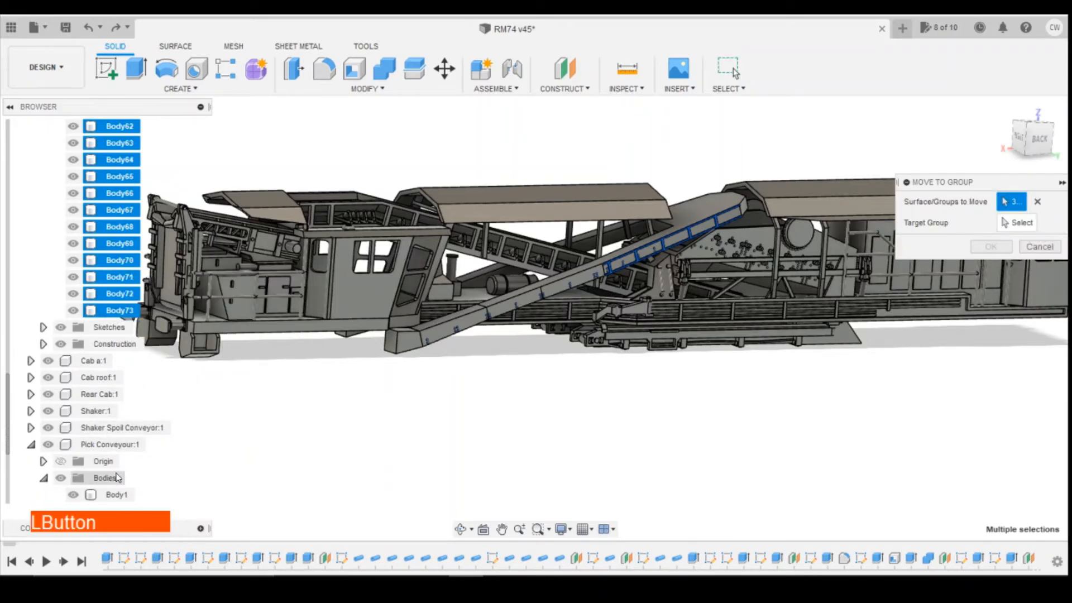
scroll(179, 419, "up", 3)
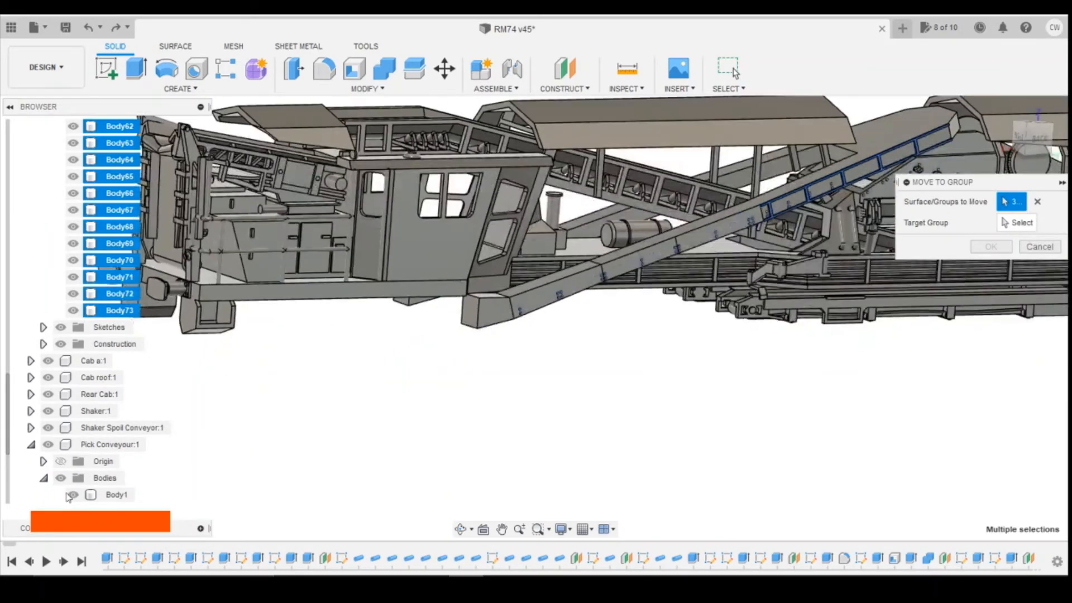
left_click(107, 479)
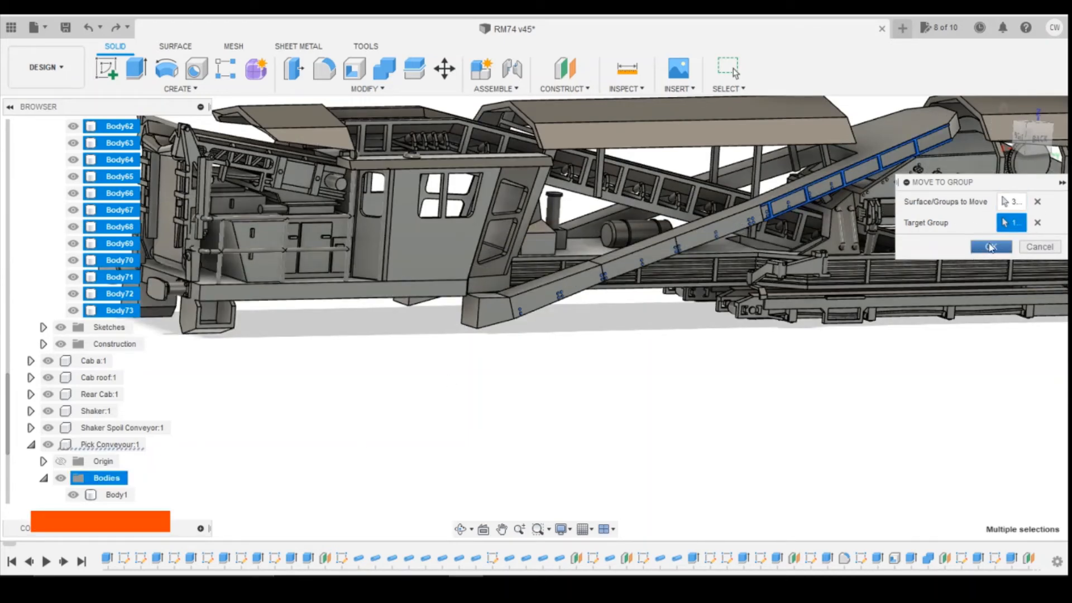
left_click(990, 247)
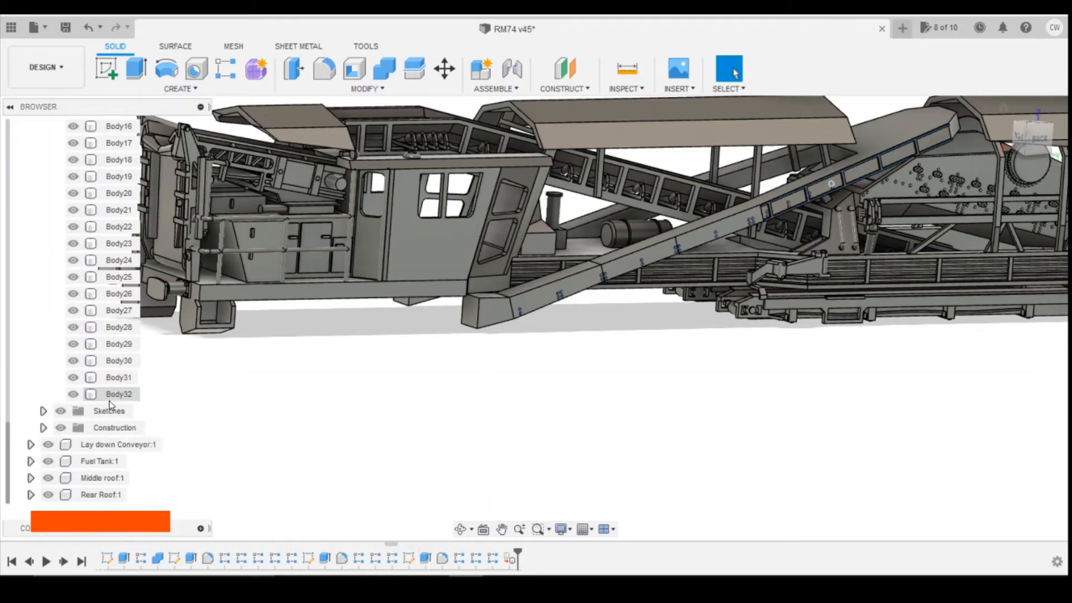
Make the Pick Conveyour component the active component
scroll(103, 380, "up", 3)
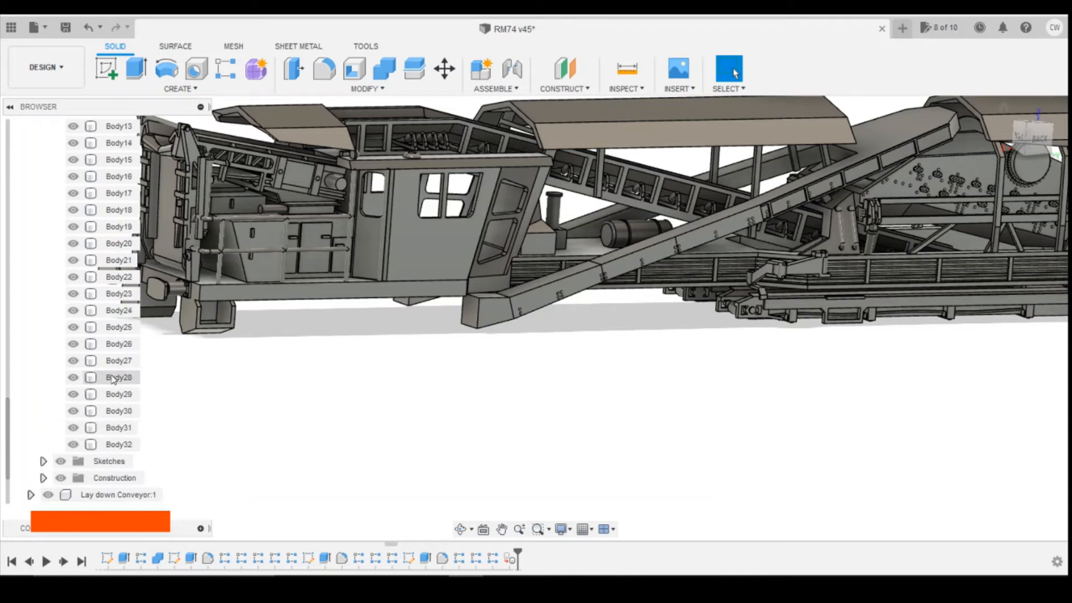
scroll(89, 335, "up", 7)
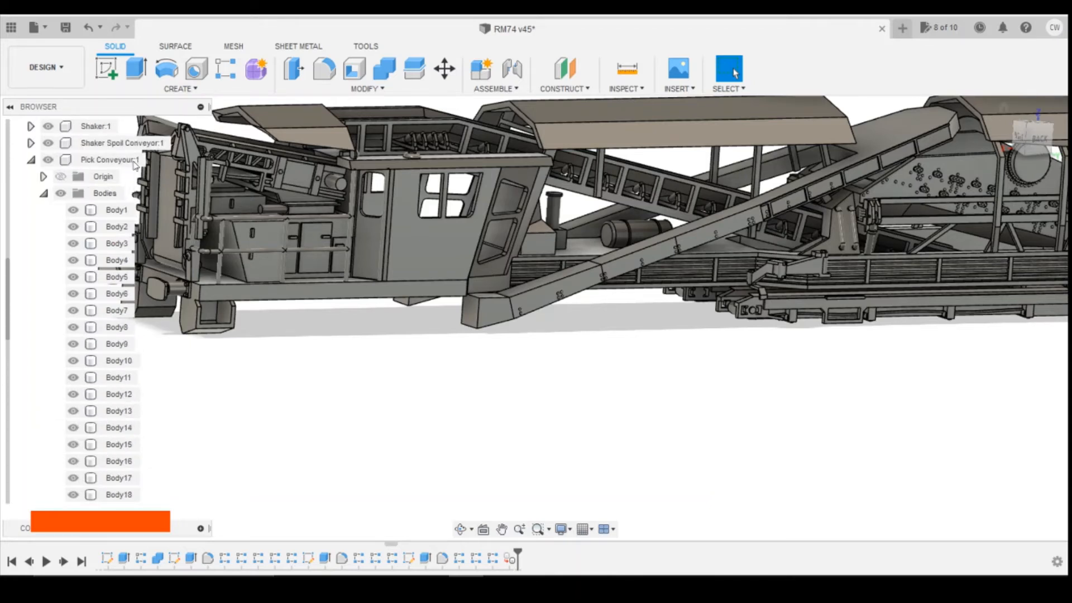
scroll(134, 159, "up", 4)
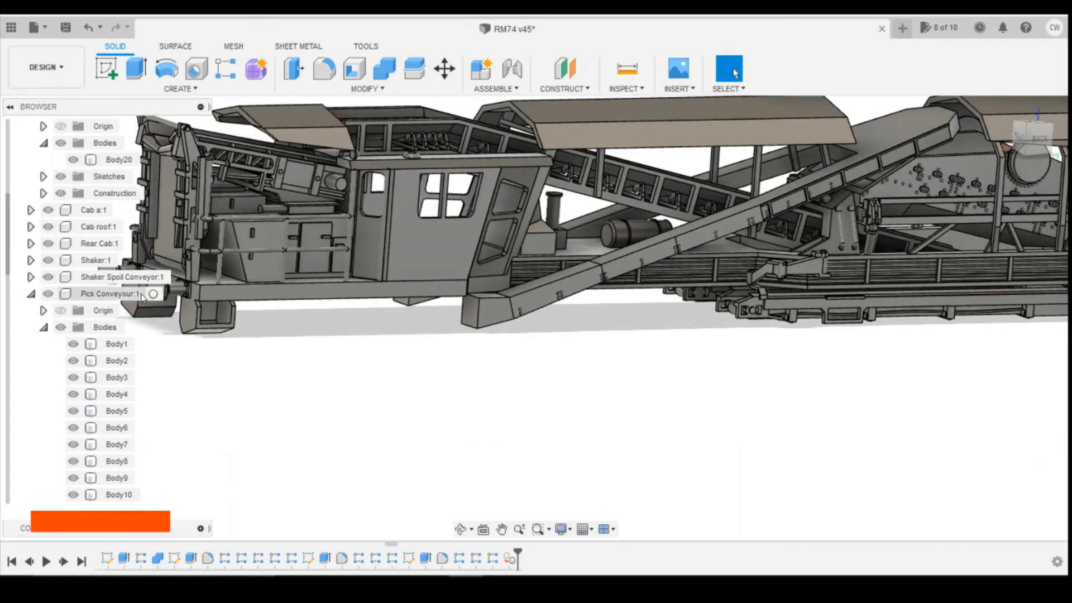
left_click(111, 294)
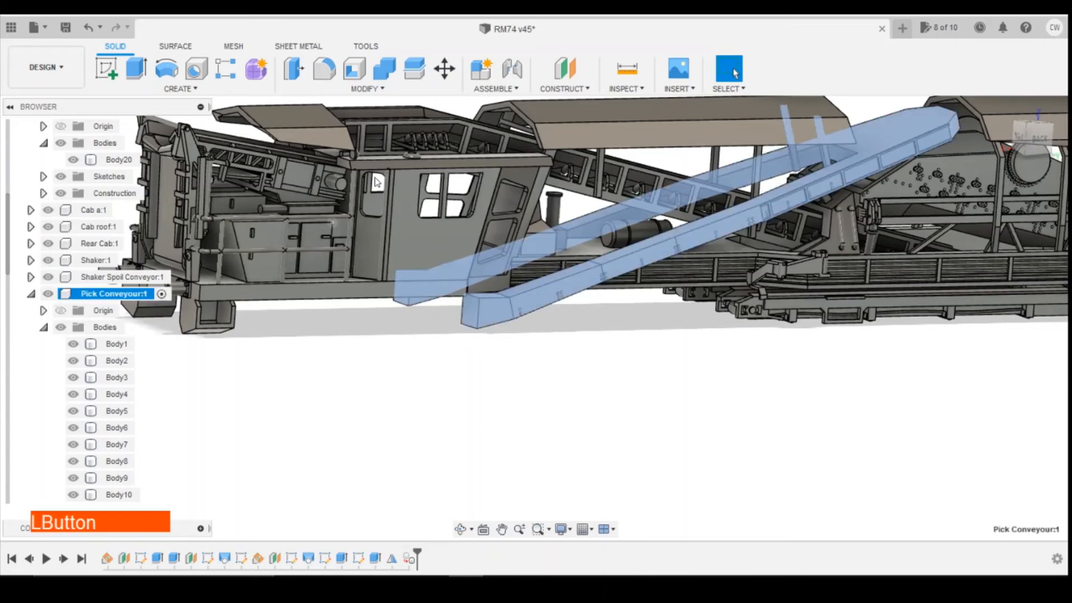
Combine Body2 through Body32 with the conveyor's Body1, using the Join operation
left_click(384, 68)
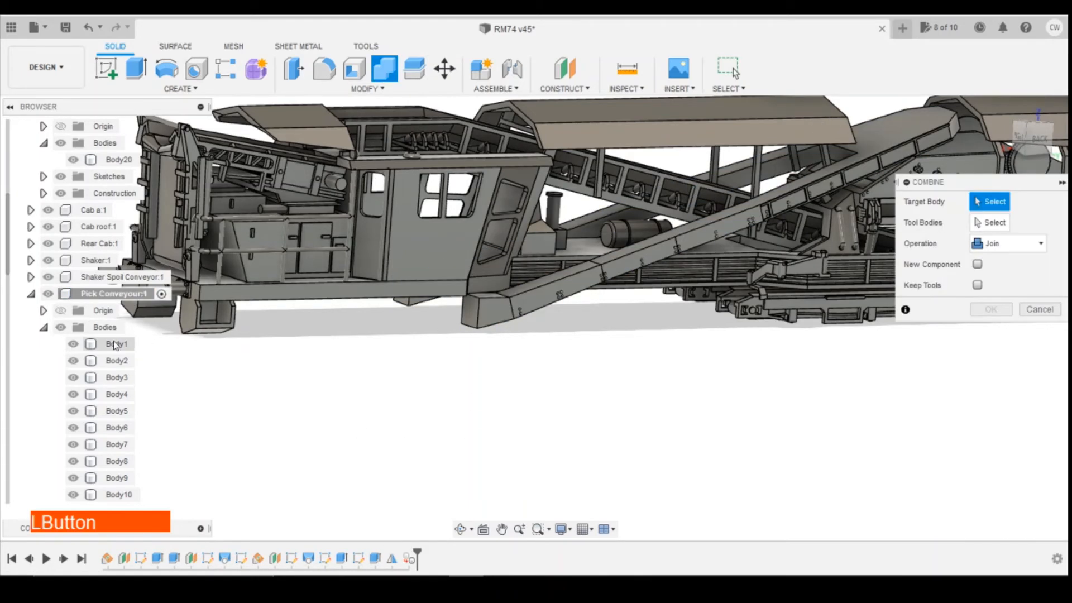
left_click(115, 345)
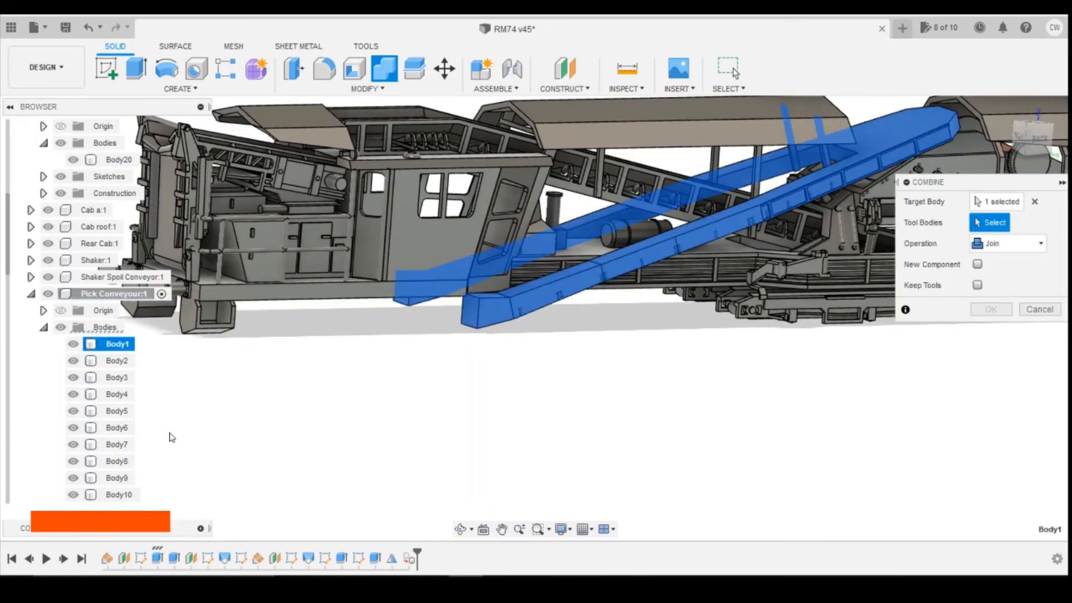
left_click(112, 361)
scroll(117, 385, "down", 8)
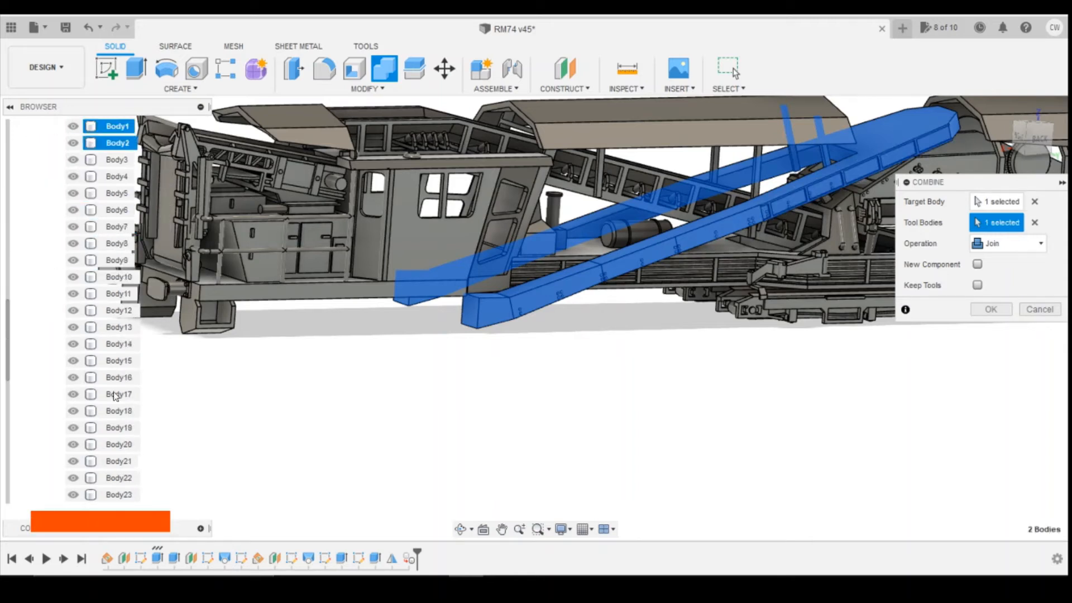
scroll(120, 398, "down", 2)
left_click(121, 394, "shift")
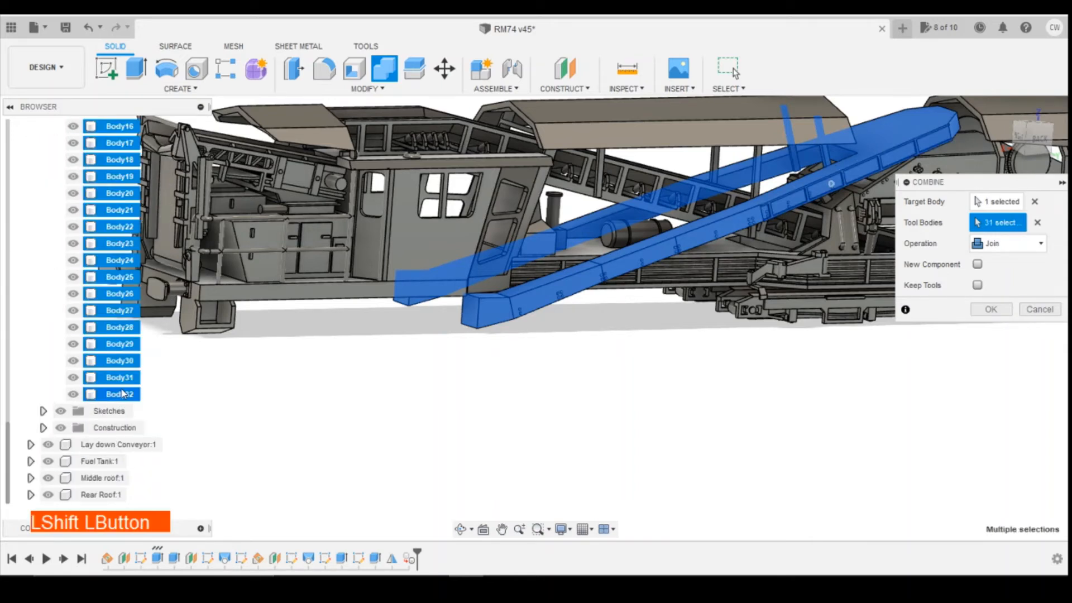
left_click(989, 310)
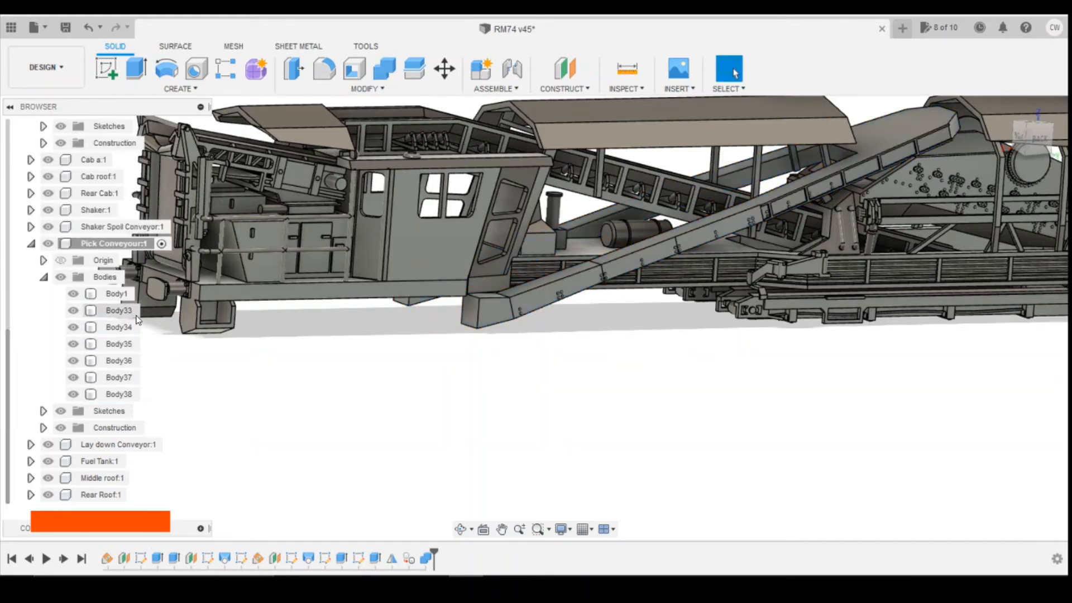
Try to join the remaining Body33 through Body38 to the conveyor's Body1, and undo that combine
scroll(192, 316, "up", 1)
left_click(123, 295)
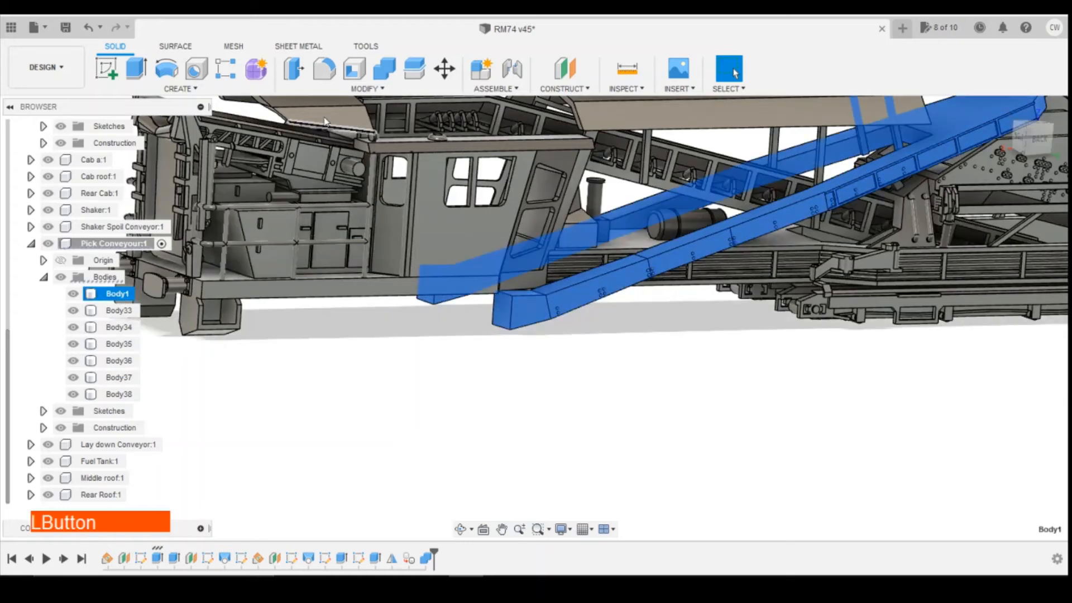
left_click(384, 69)
left_click(112, 316, "shift")
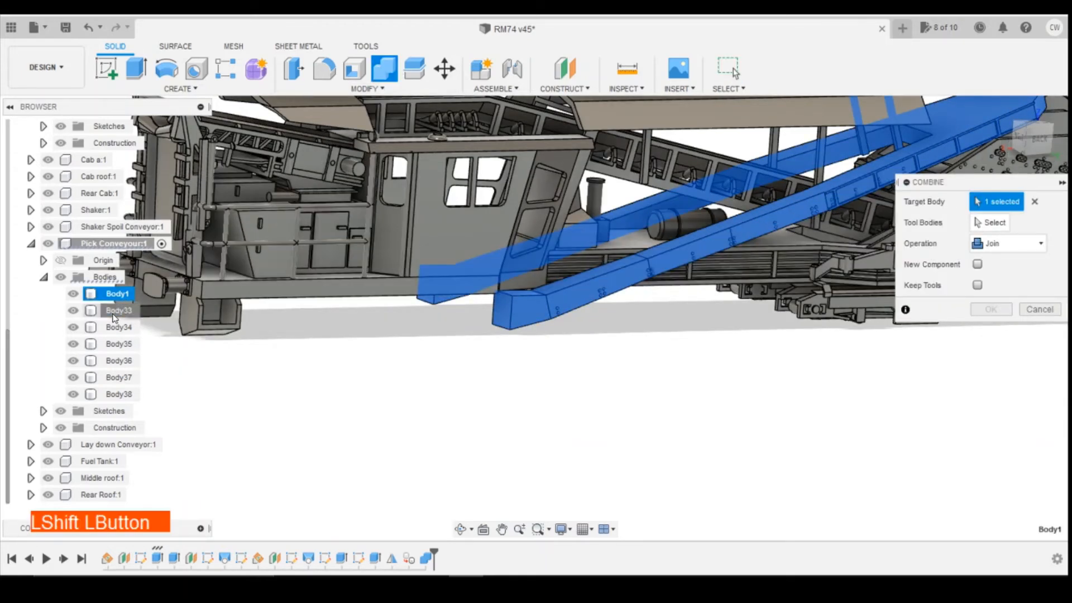
left_click(128, 316)
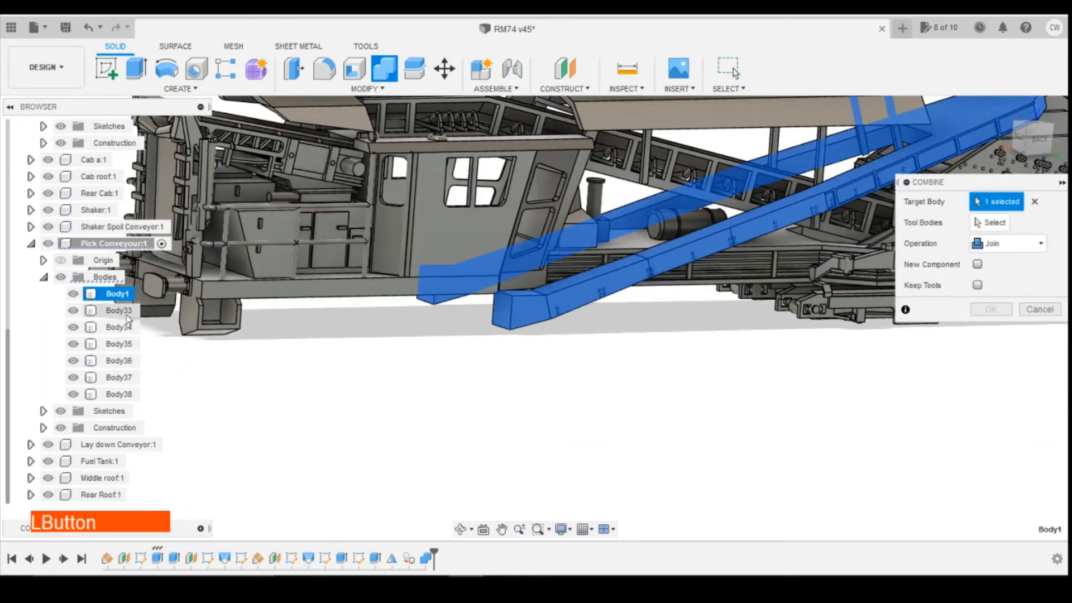
left_click(1012, 226)
left_click(87, 310, "shift")
left_click(142, 395, "shift")
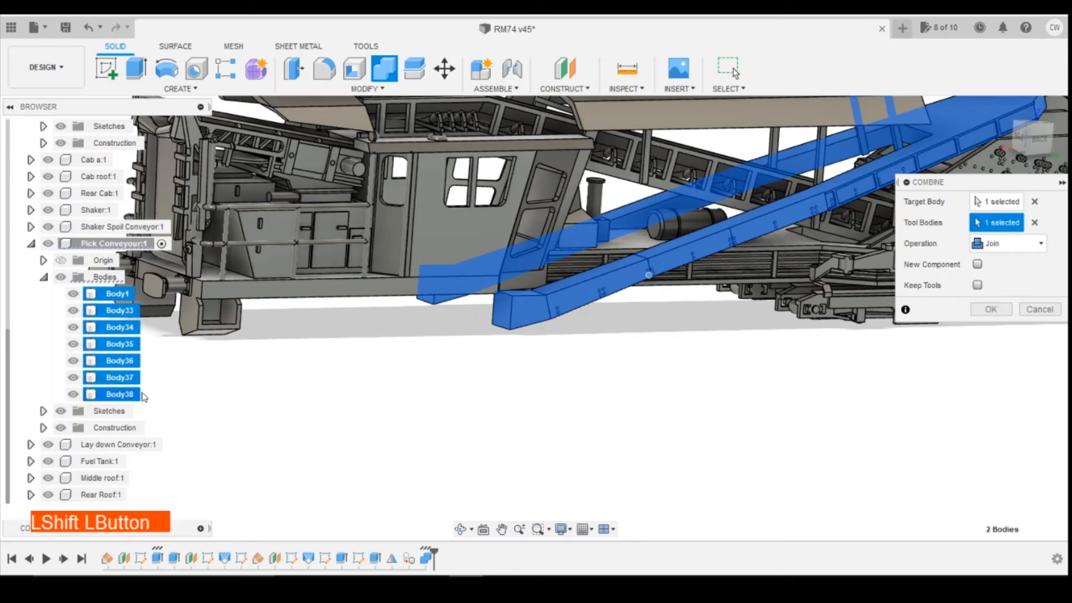
left_click(990, 309)
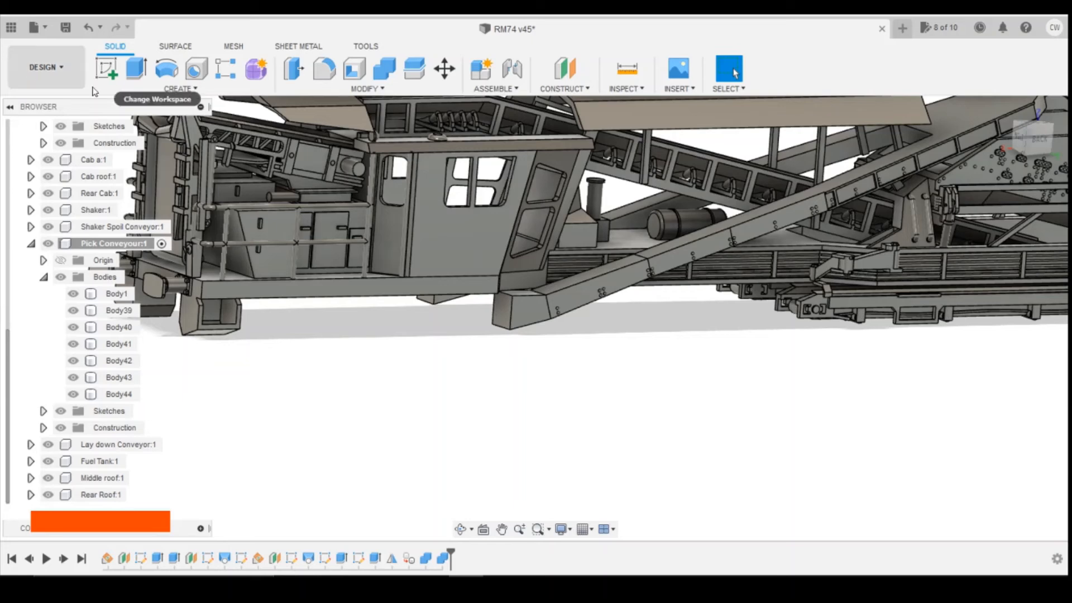
left_click(87, 28)
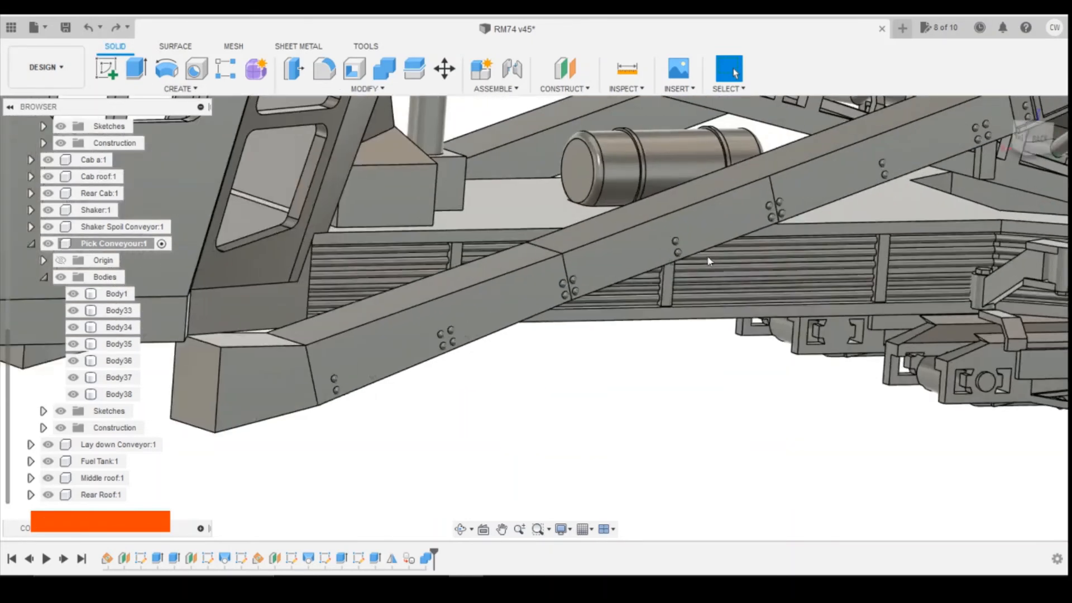
Examine from behind and below how the Body33 rivet sits against the side face of the sloping conveyor beam
left_click(116, 317)
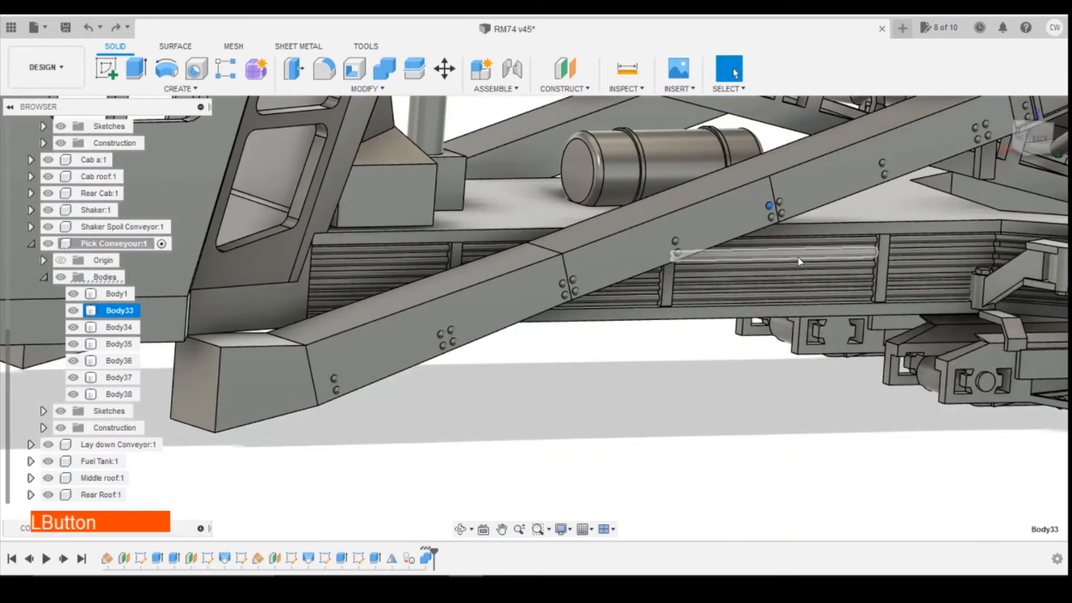
scroll(828, 264, "up", 5)
scroll(827, 261, "down", 5)
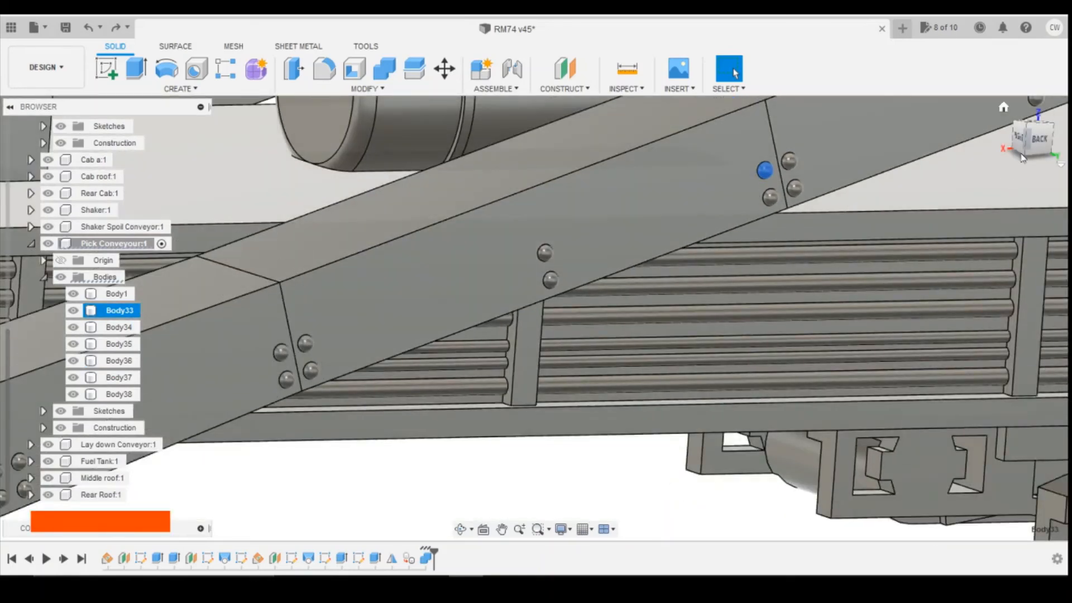
mouse_move(1022, 146)
left_mouse_down()
mouse_move(1015, 140)
mouse_move(1028, 138)
left_mouse_up()
left_click_drag(1063, 135, 1069, 136)
middle_click_drag(536, 318, 536, 226, "shift")
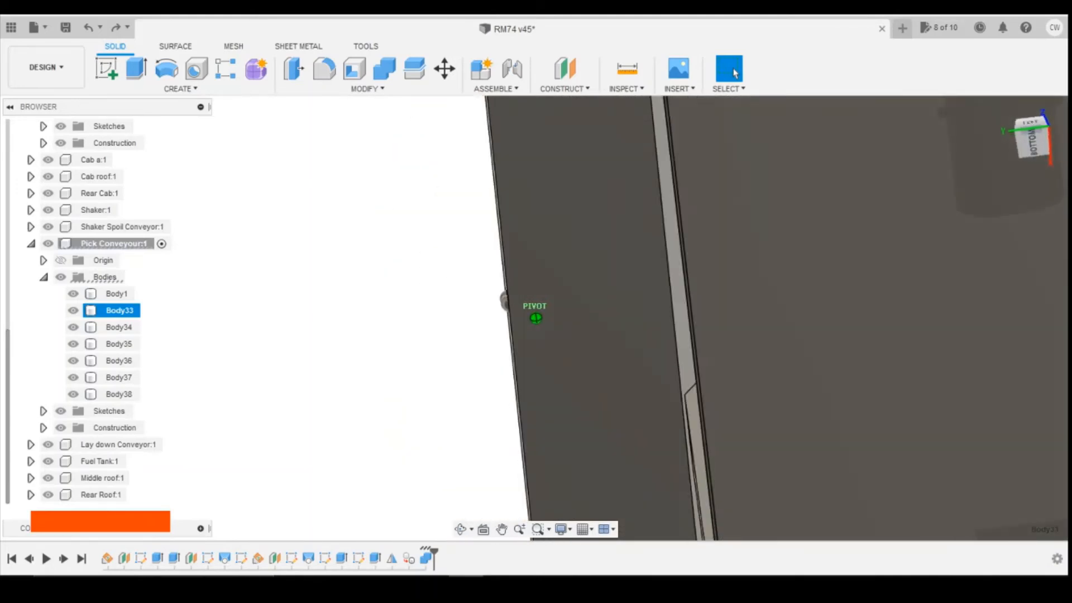
scroll(911, 278, "down", 4)
left_click_drag(1024, 147, 1033, 143)
left_click(1034, 144)
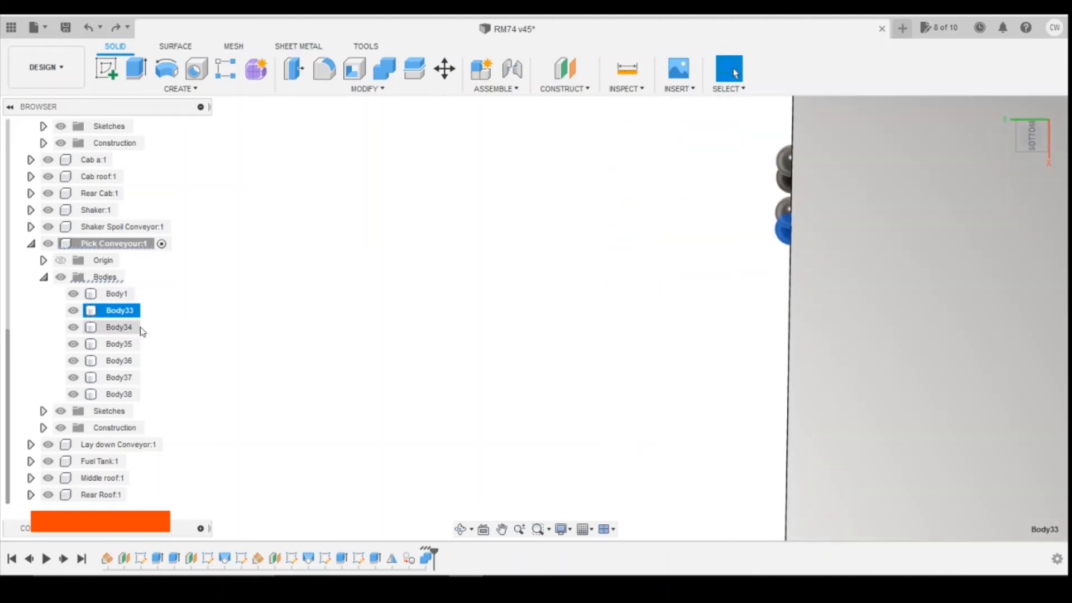
scroll(356, 254, "down", 4)
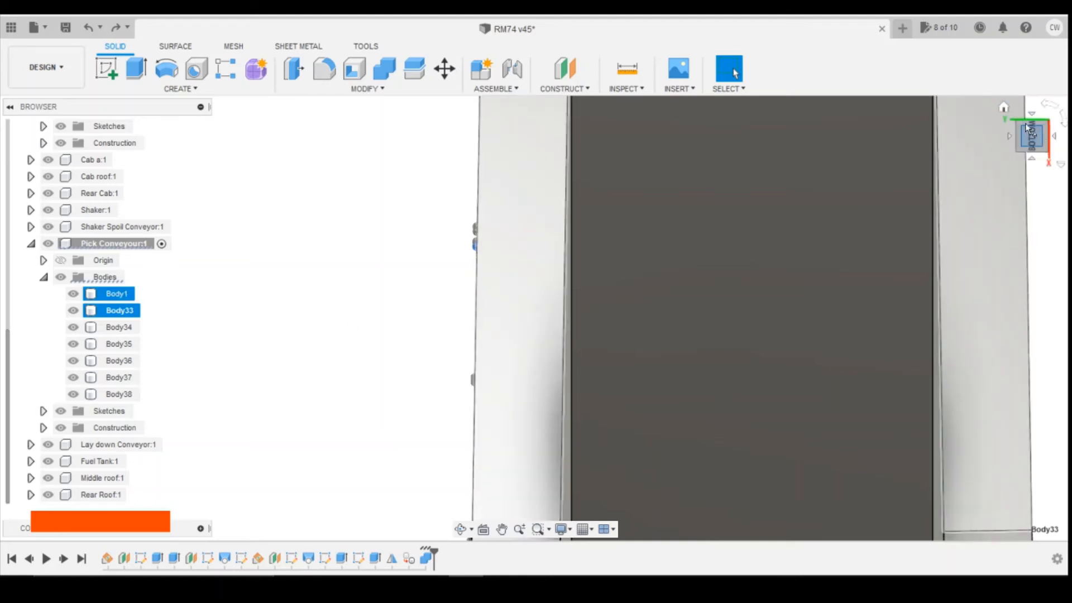
left_click(1004, 107)
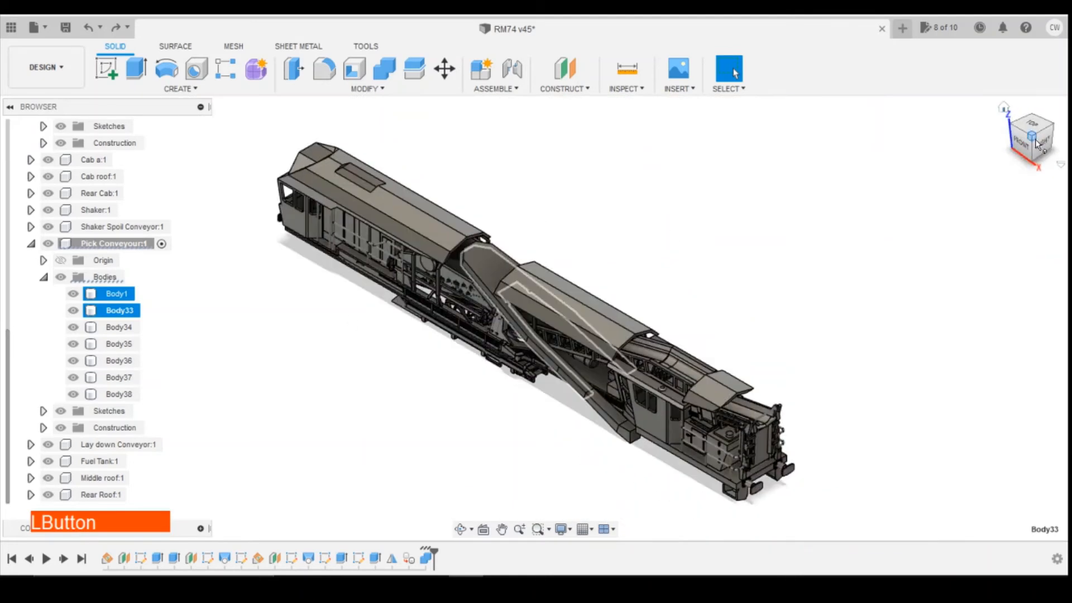
left_click_drag(1038, 140, 1052, 139)
left_click(1044, 131)
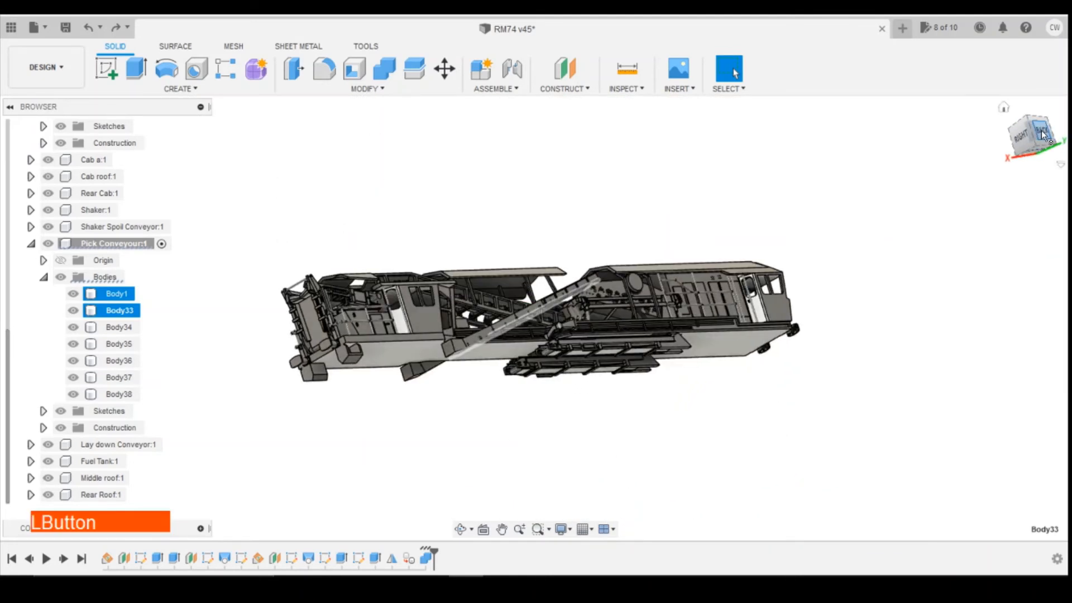
scroll(478, 332, "up", 4)
scroll(477, 332, "up", 2)
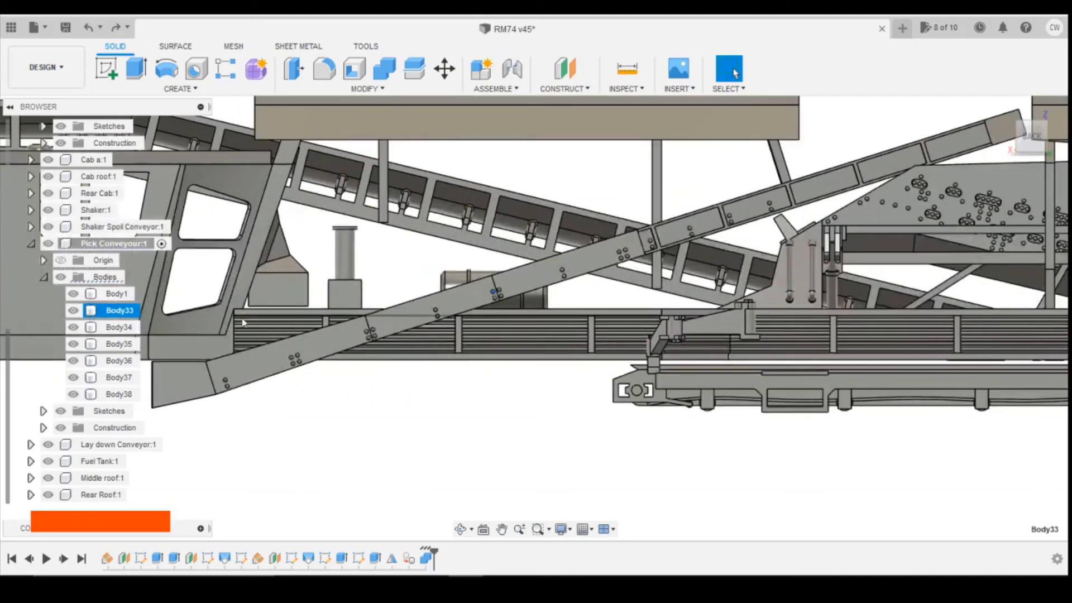
Move the rivet bodies Body33 through Body38 by -0.01 mm along Y, into the side of the conveyor beam
left_click(118, 328)
left_click(117, 345)
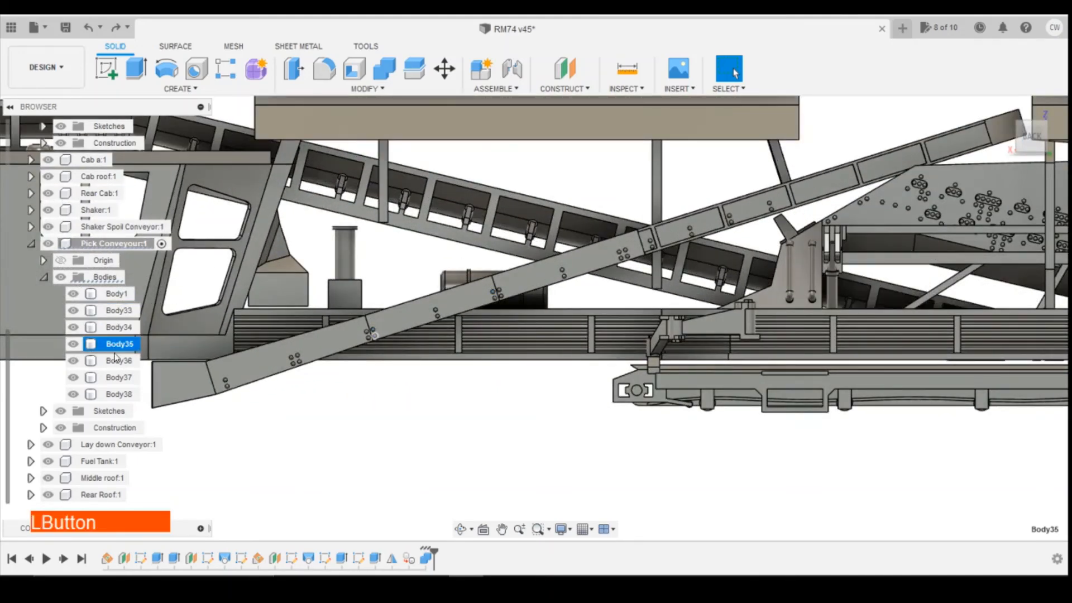
left_click(116, 364)
left_click(115, 378)
left_click(117, 394)
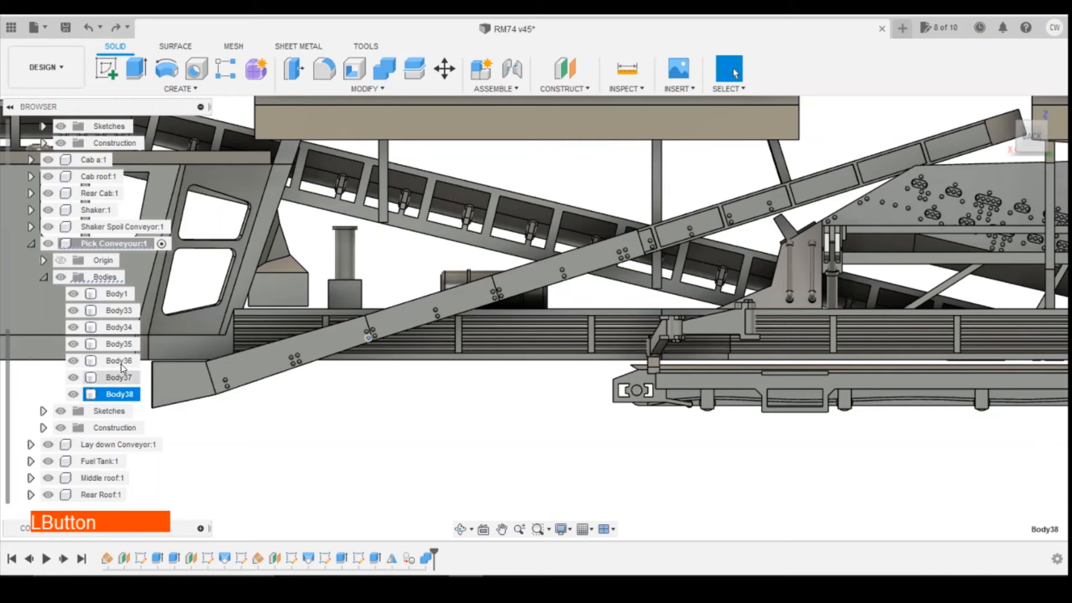
left_click(120, 312)
left_click(117, 394, "shift")
right_click(121, 363)
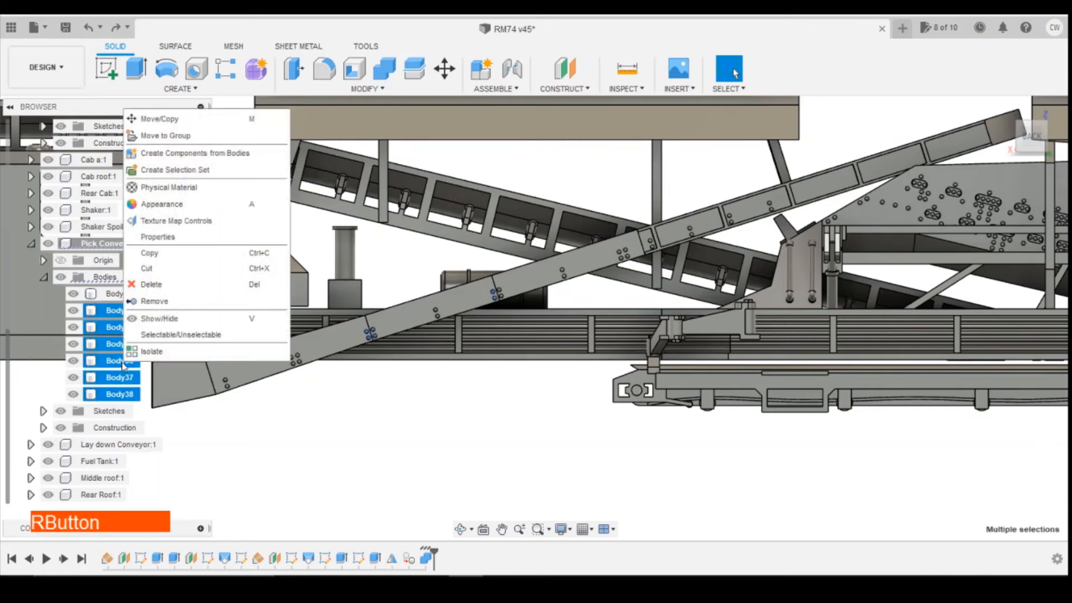
left_click(195, 127)
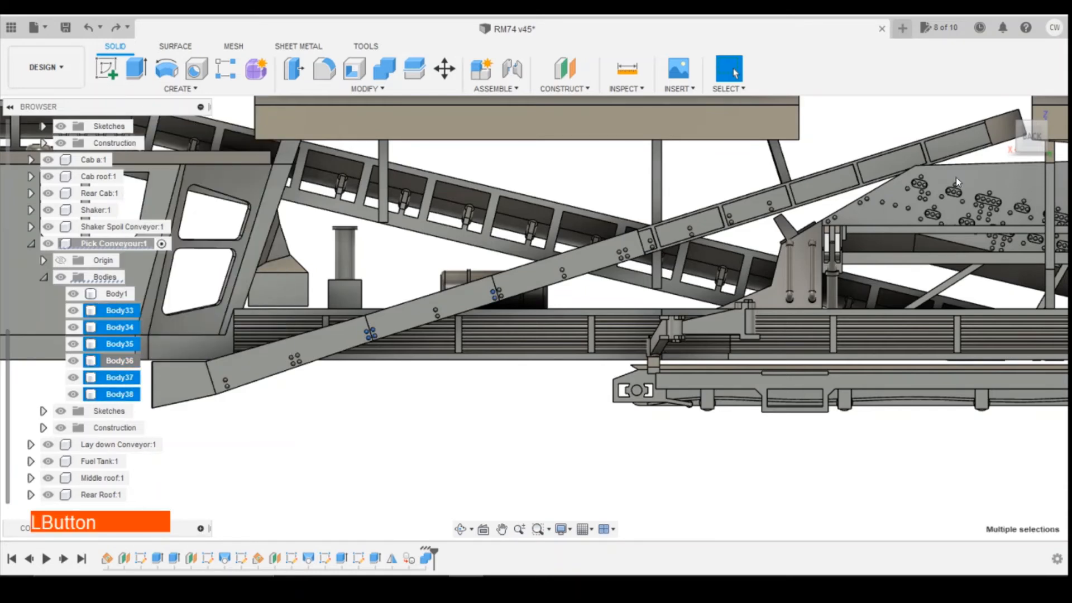
left_click(1042, 144)
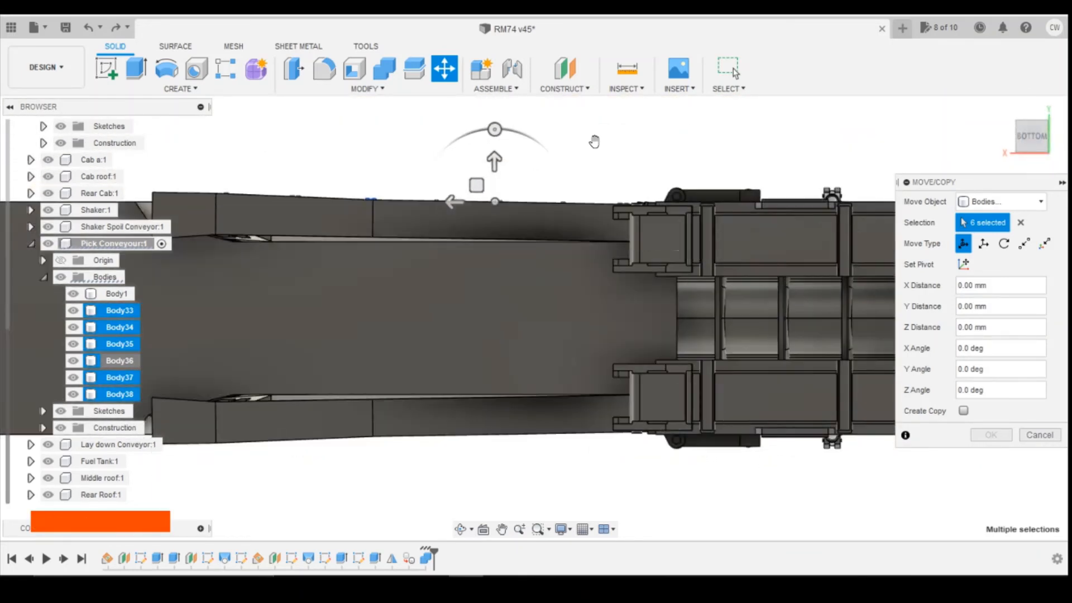
scroll(594, 141, "up", 3)
scroll(397, 215, "up", 3)
scroll(399, 255, "up", 3)
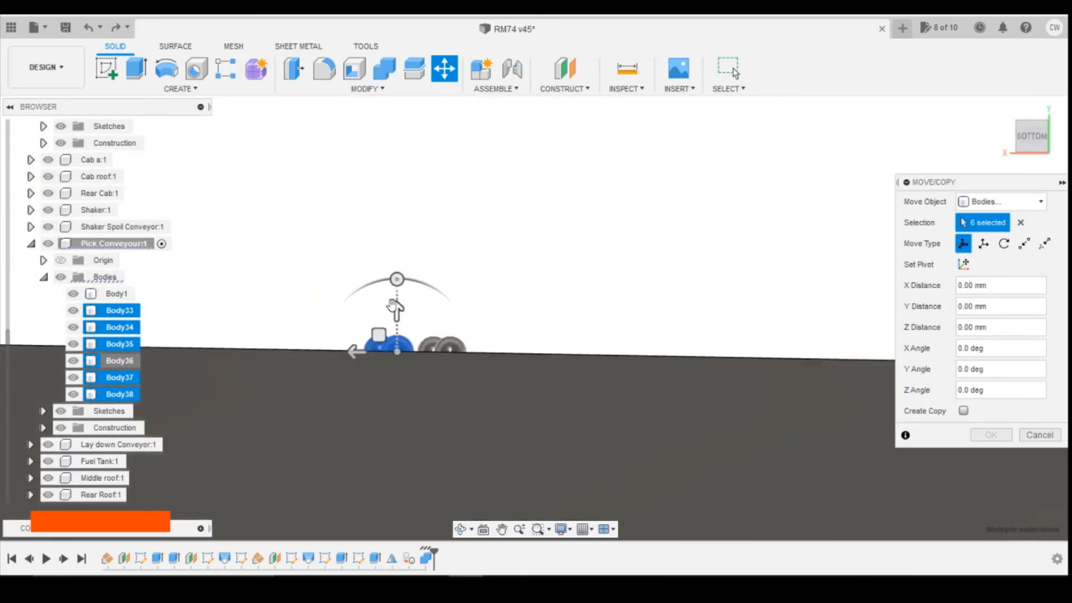
left_click(397, 311)
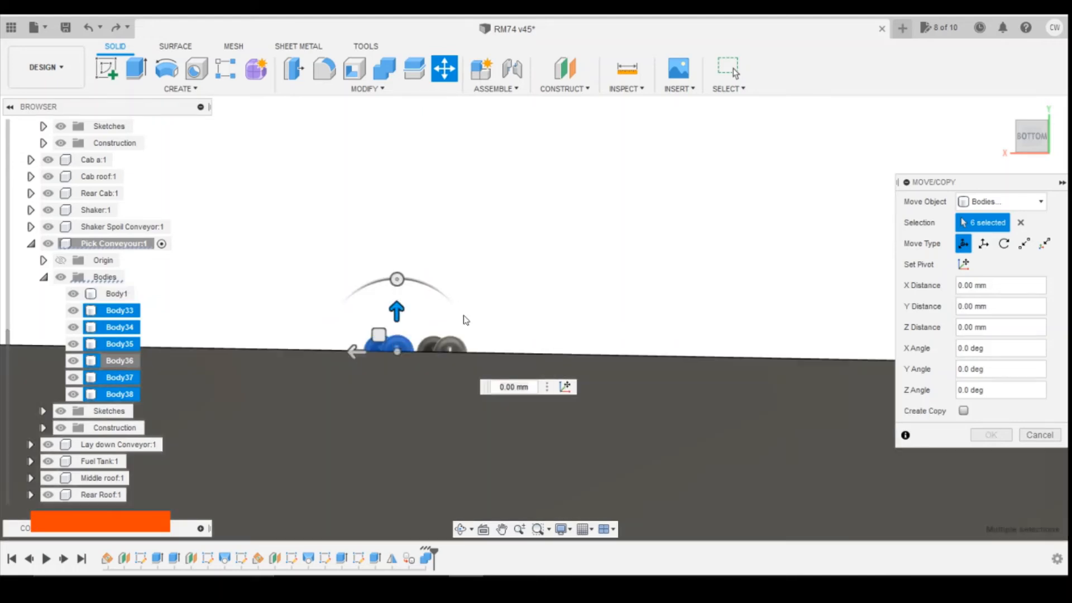
left_click(535, 387)
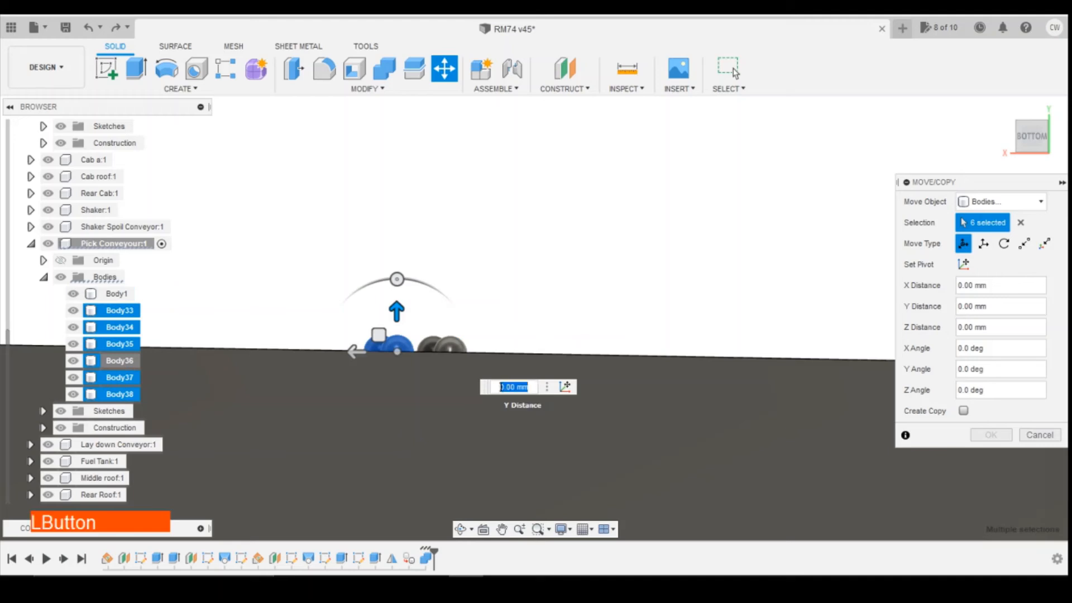
type("-")
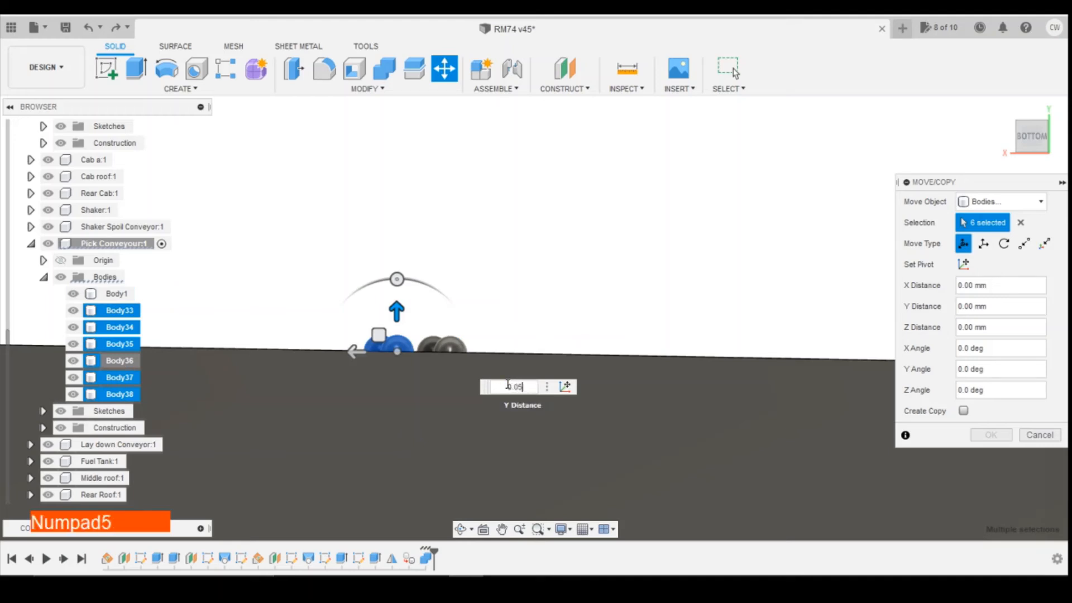
type("0.05")
key("BackSpace")
type("1")
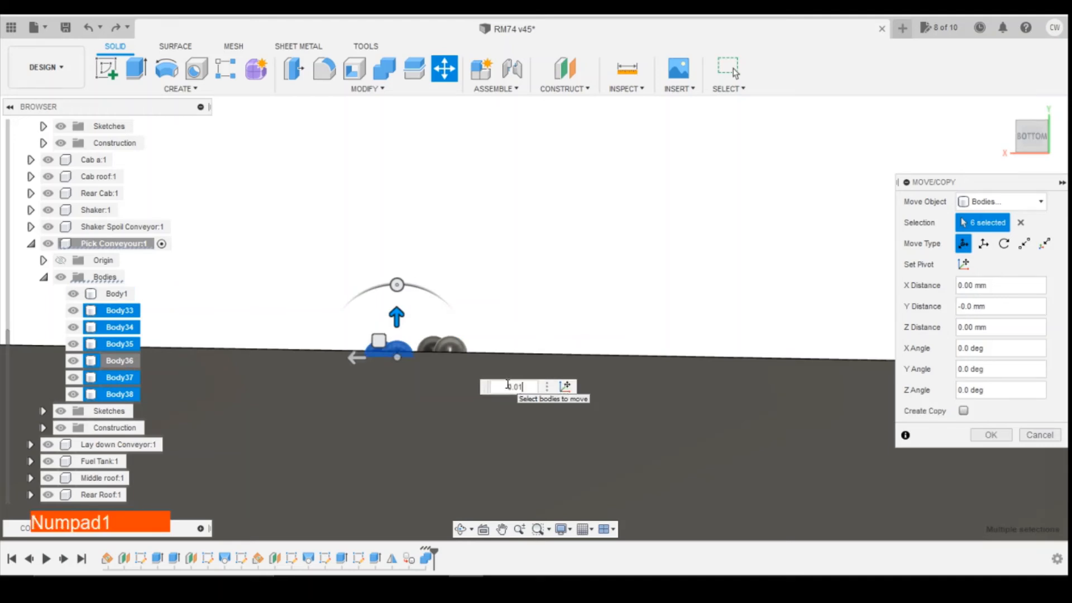
key("Return")
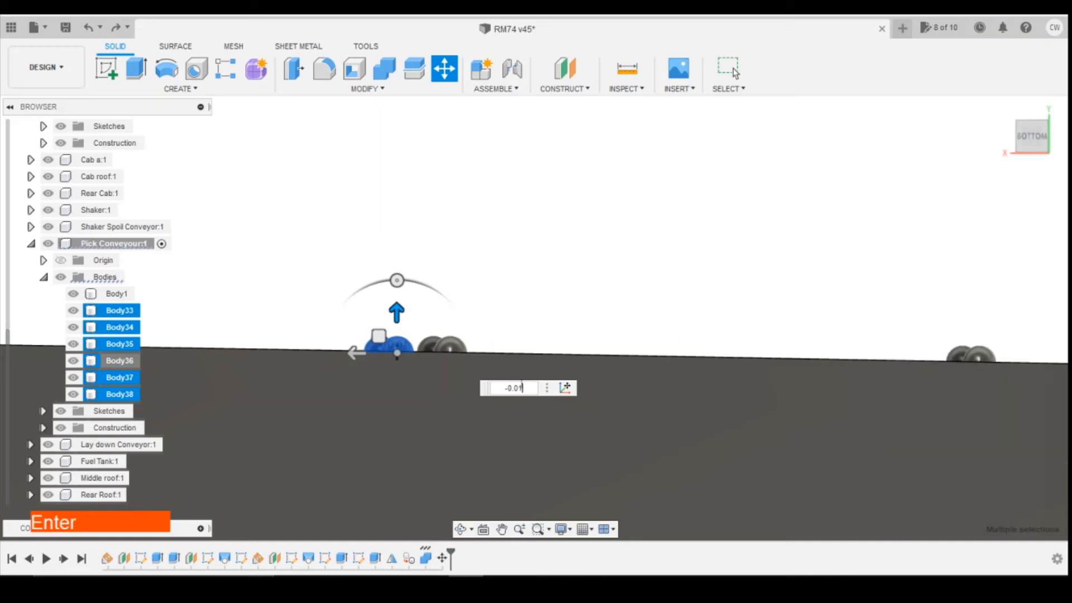
Combine Body33 through Body38 with the conveyor's Body1, using the Join operation
scroll(646, 307, "down", 3)
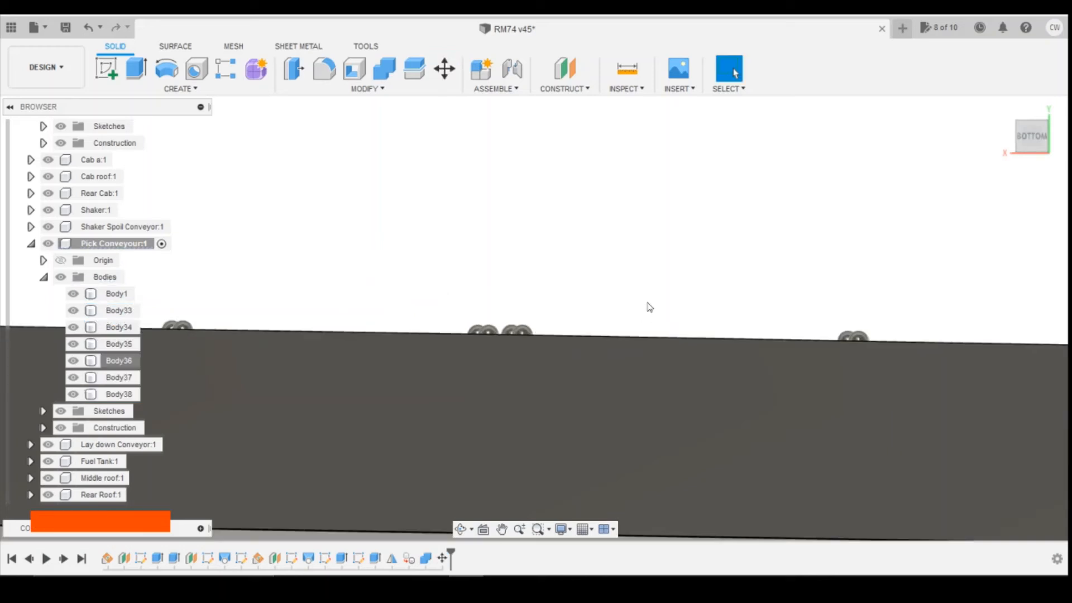
left_click(385, 68)
left_click(112, 294)
left_click(115, 311, "shift")
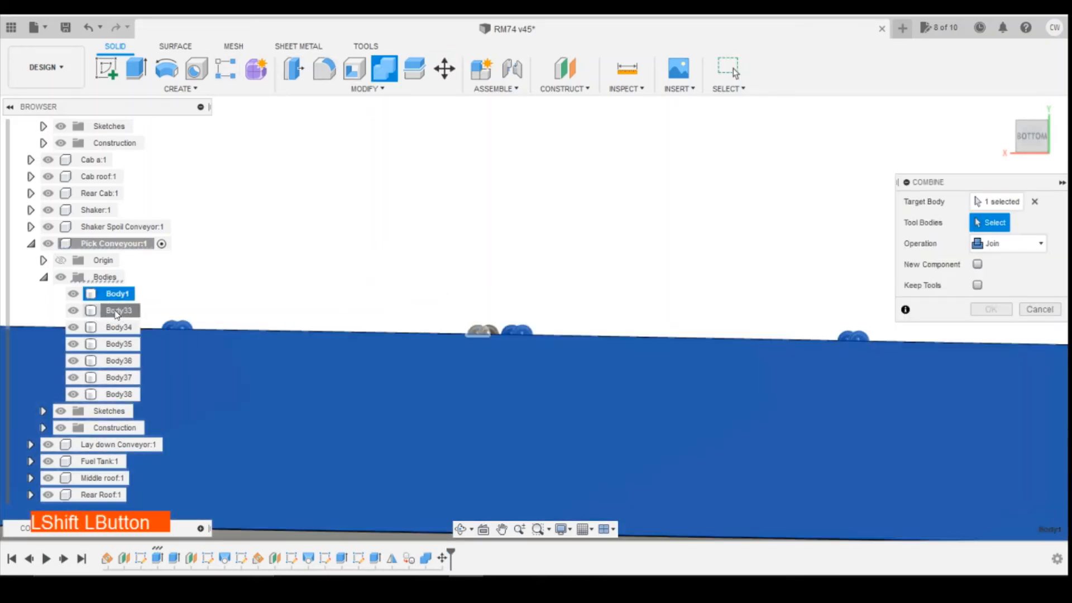
left_click(120, 394, "shift")
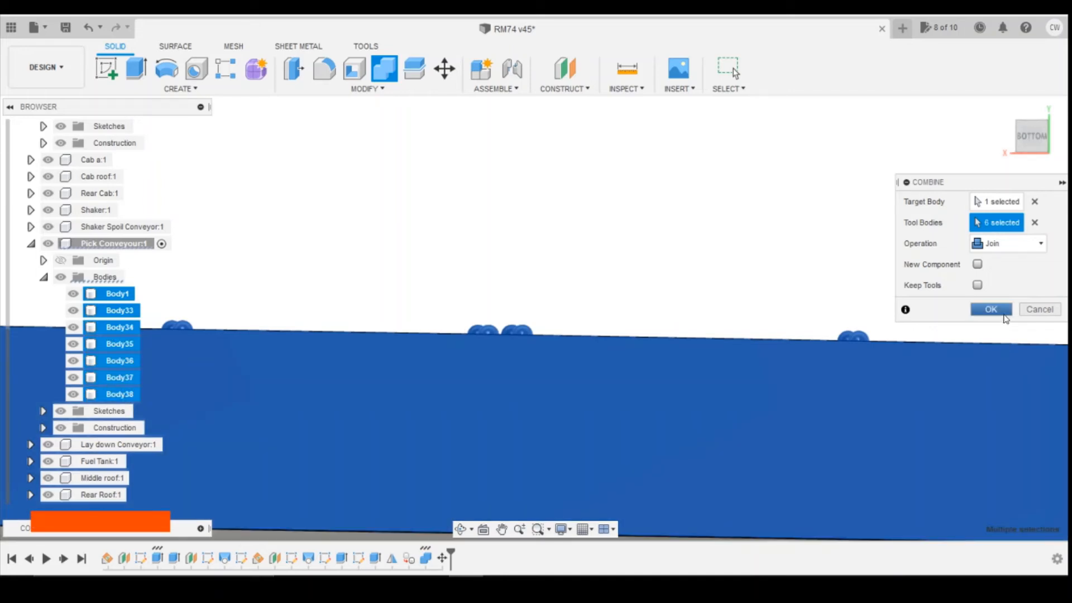
left_click(1005, 310)
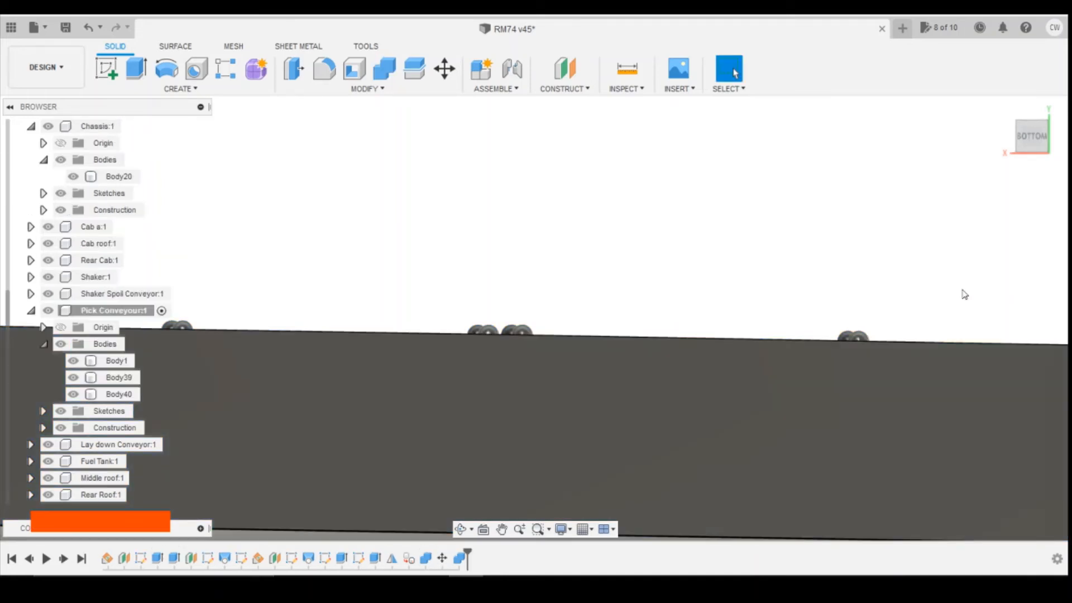
Move the two leftover rivet bodies, Body39 and Body40, by -0.01 mm along Y into the beam's side
left_click_drag(1037, 132, 849, 282)
scroll(872, 305, "down", 4)
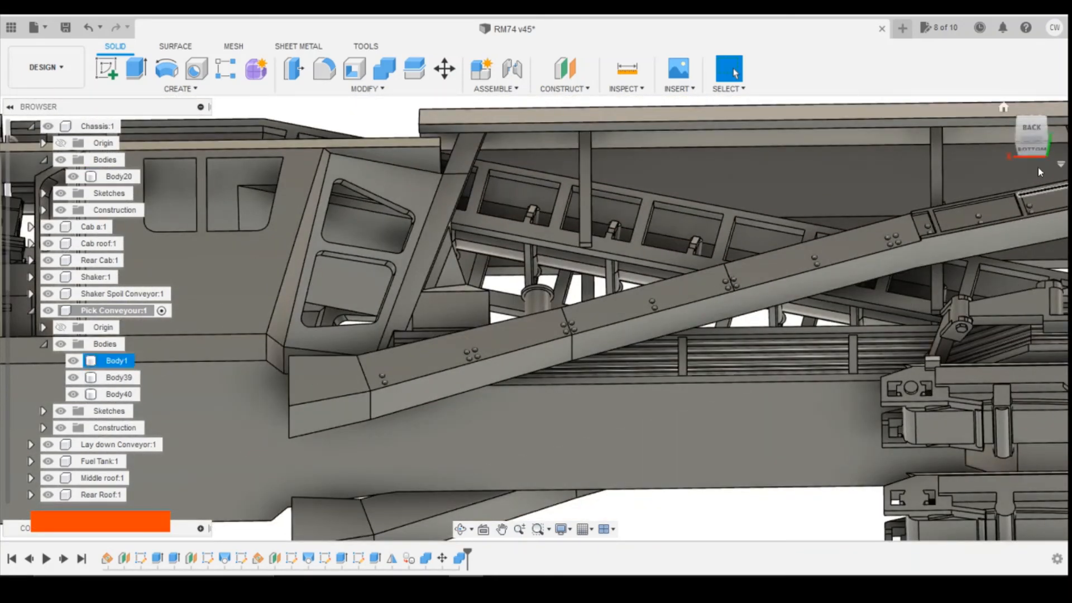
left_click(116, 377, "shift")
left_click(118, 394, "shift")
right_click(119, 393)
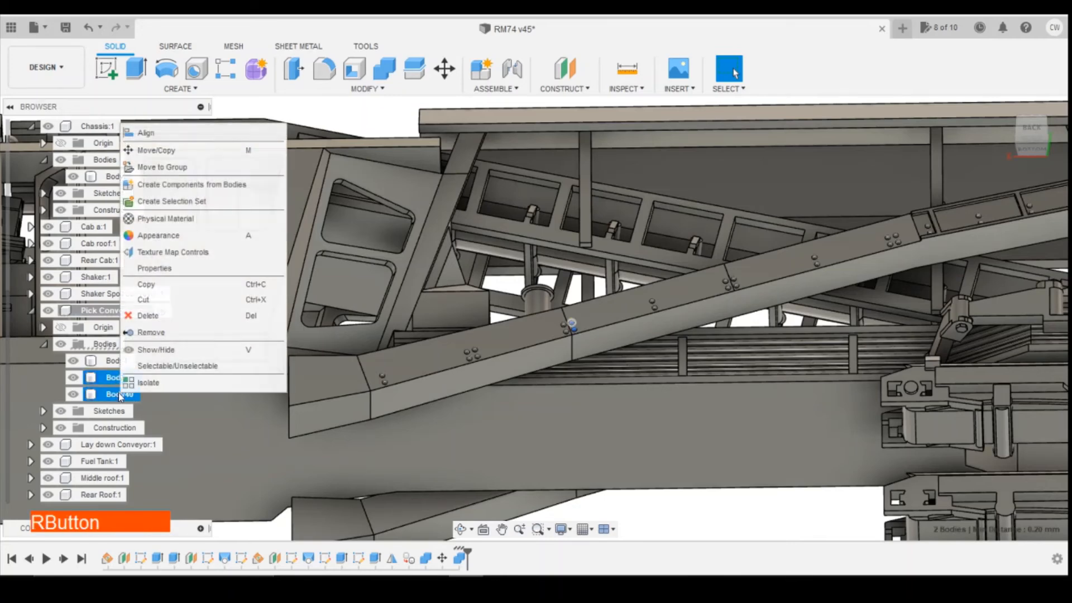
left_click(168, 152)
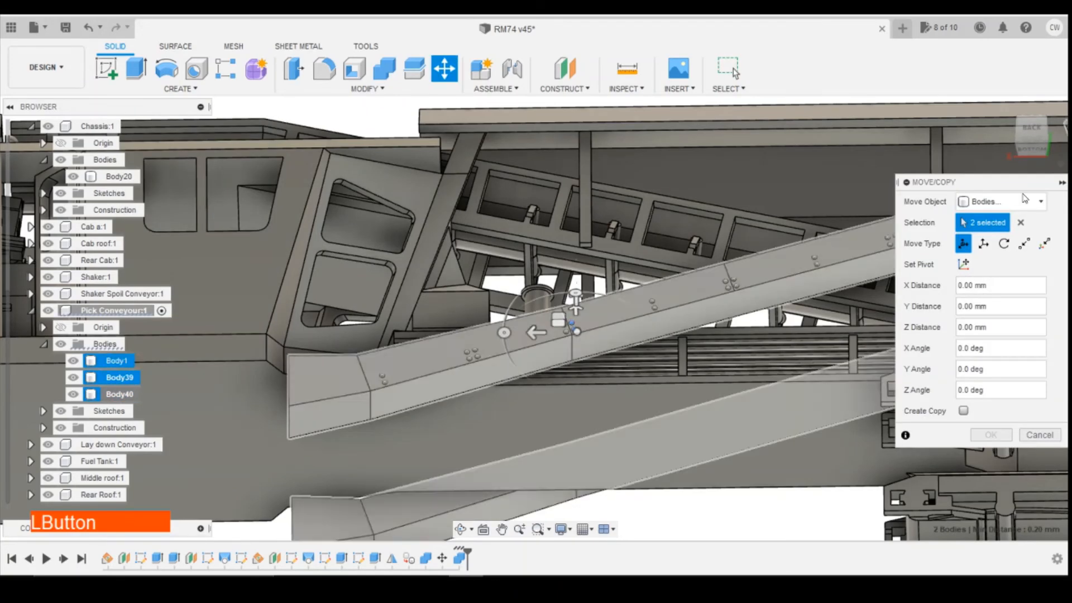
left_click(1031, 149)
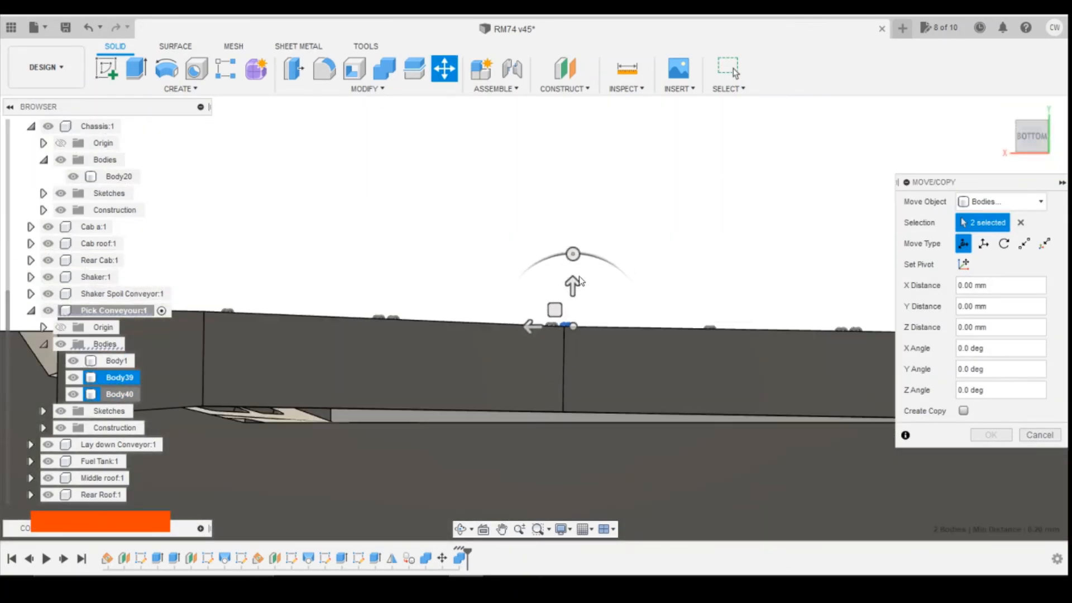
left_click(593, 327)
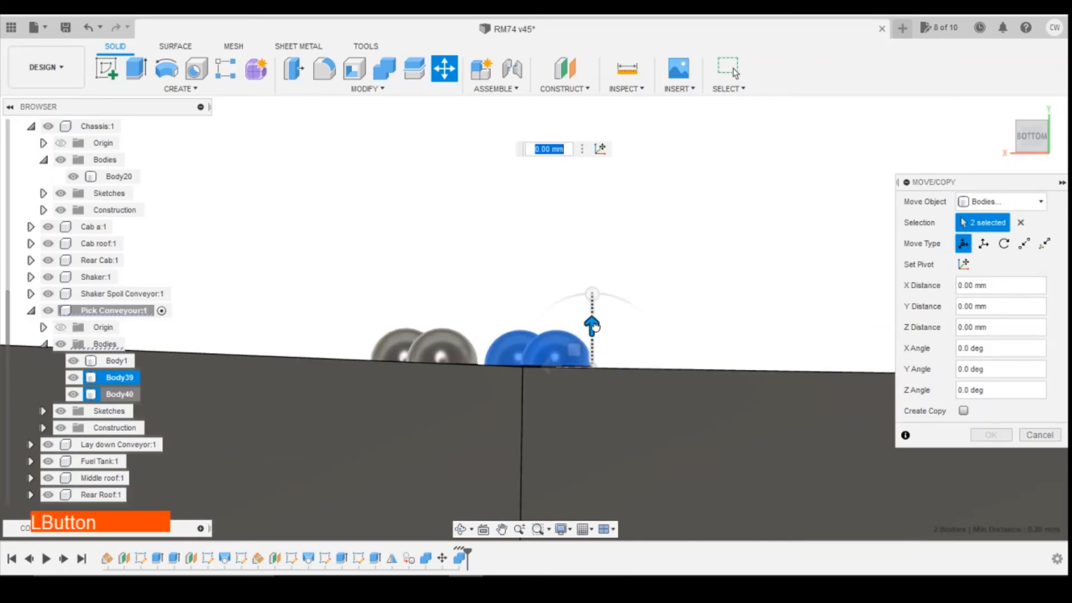
left_click_drag(595, 328, 595, 329)
type("-0.")
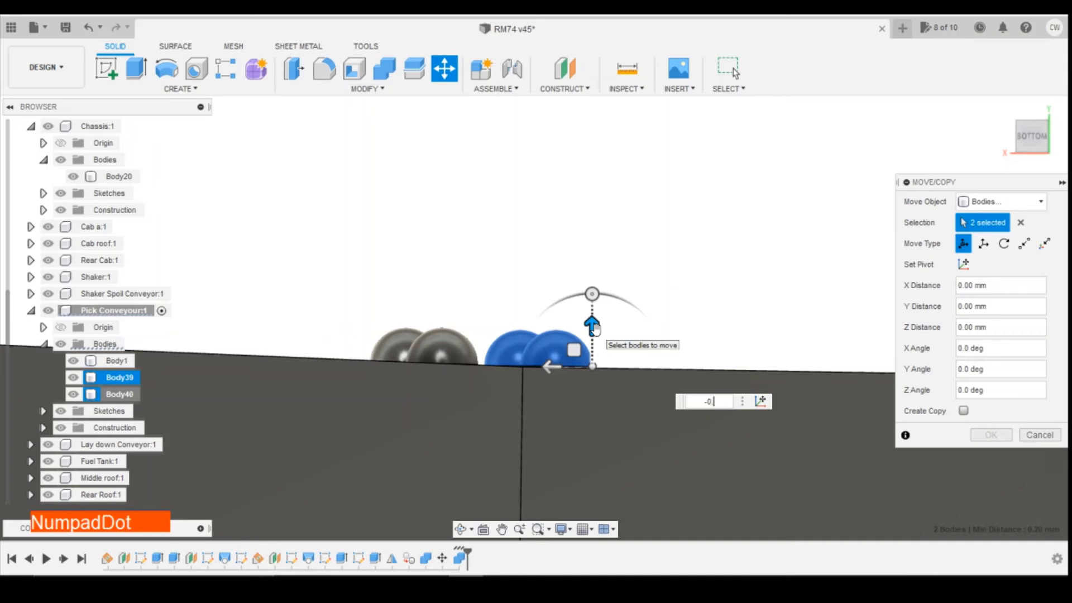
type("01")
key("Return")
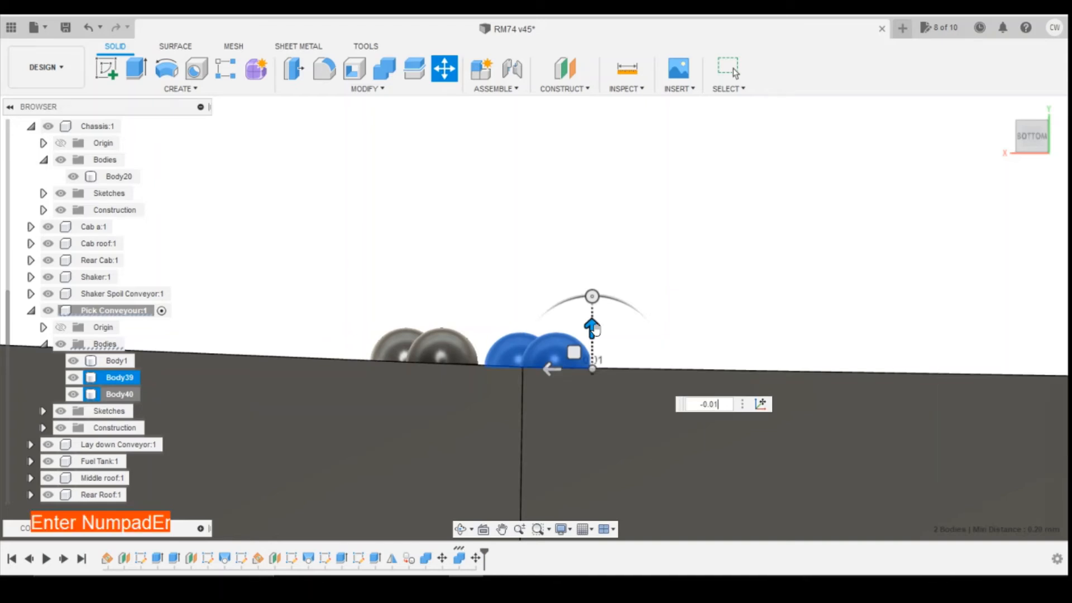
Join Body39 and Body40 to the conveyor's Body1 with Combine
left_click(384, 68)
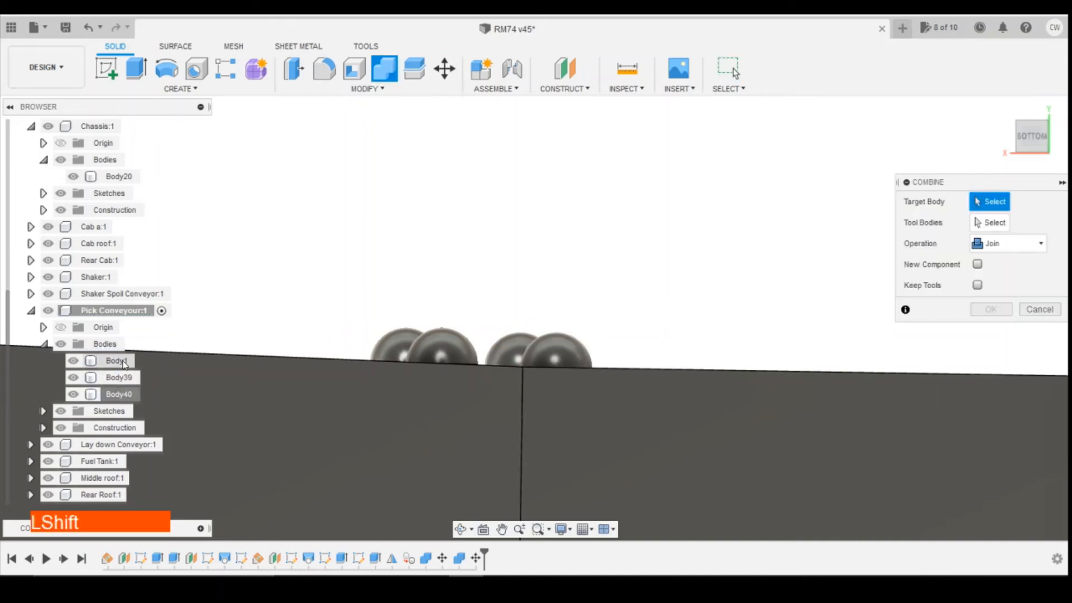
left_click(118, 361, "shift")
left_click(118, 377, "shift")
left_click(118, 395, "shift")
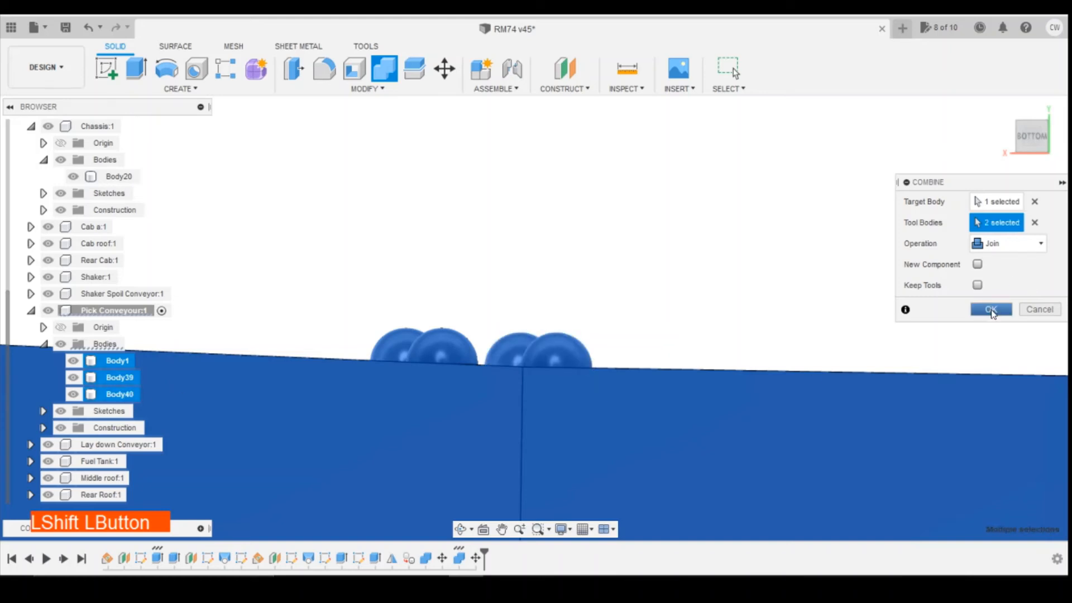
left_click(992, 311)
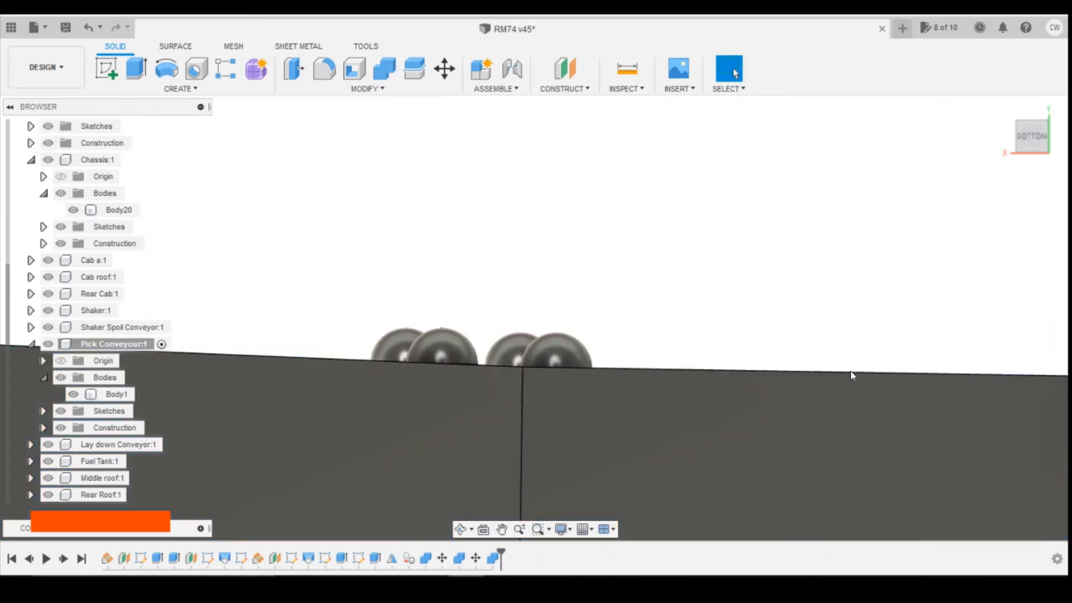
Collapse the Pick Conveyour component and examine the rivets along the sloping beam and its raised end from several angles
left_click(31, 343)
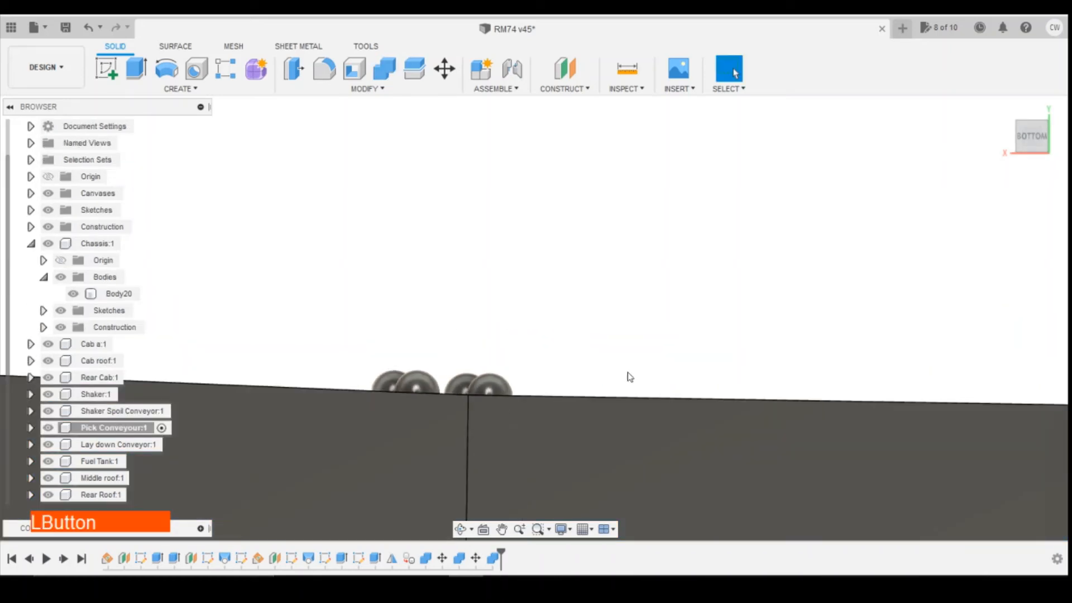
left_click_drag(1030, 143, 769, 326)
scroll(844, 268, "down", 4)
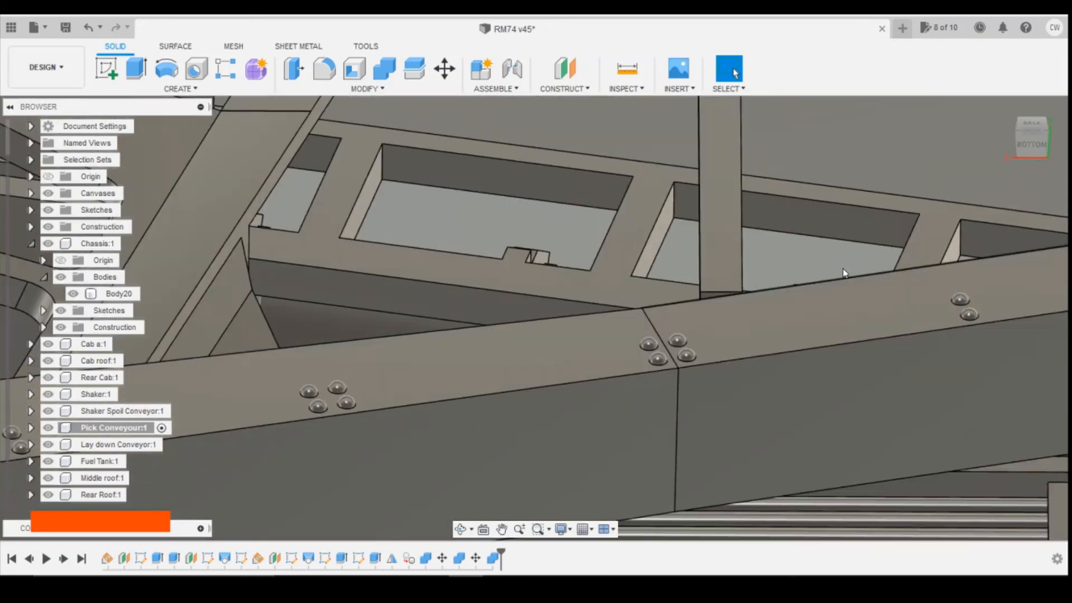
scroll(888, 255, "down", 4)
left_click_drag(1033, 125, 1015, 132)
middle_click_drag(536, 318, 559, 313, "shift")
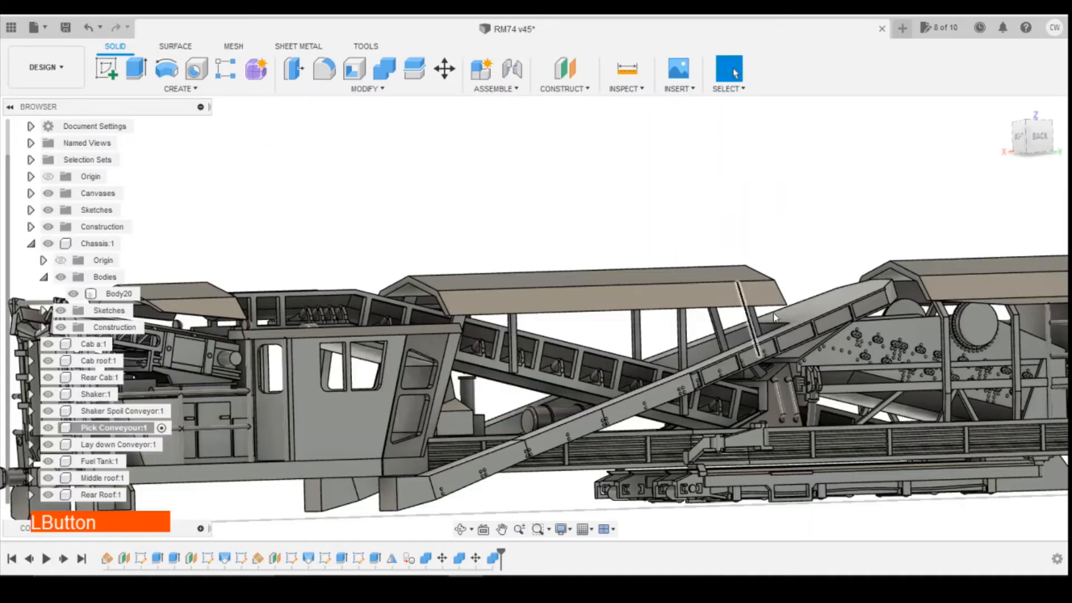
left_click(826, 307)
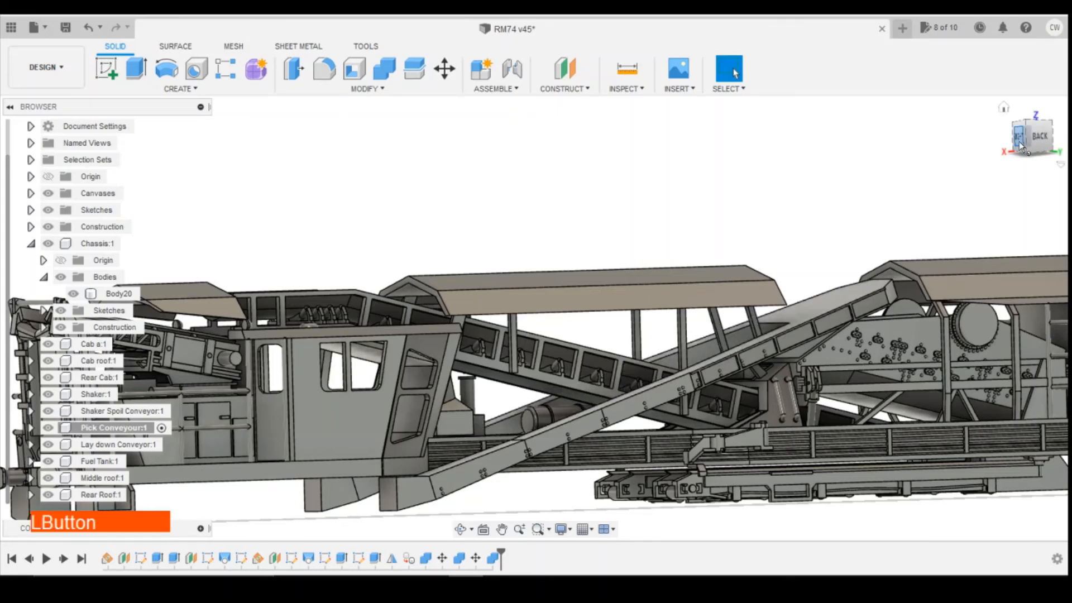
left_click_drag(1020, 142, 1024, 150)
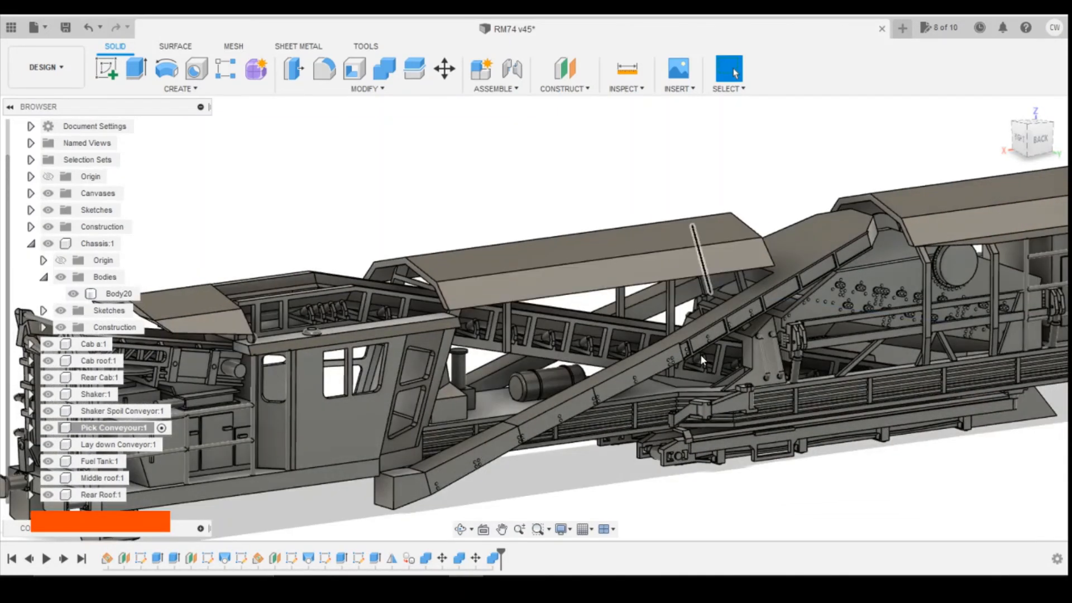
Switch to Photos to study the reference picture of the real machine's sloping conveyor, and return to the Fusion 360 model
left_click(397, 576)
left_click(541, 508)
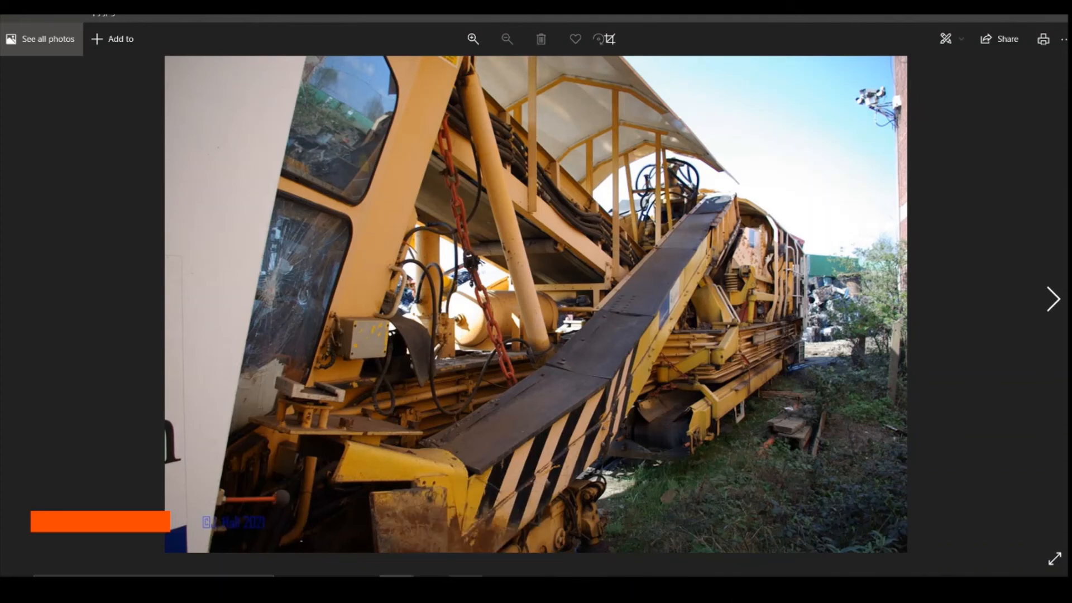
left_click(466, 575)
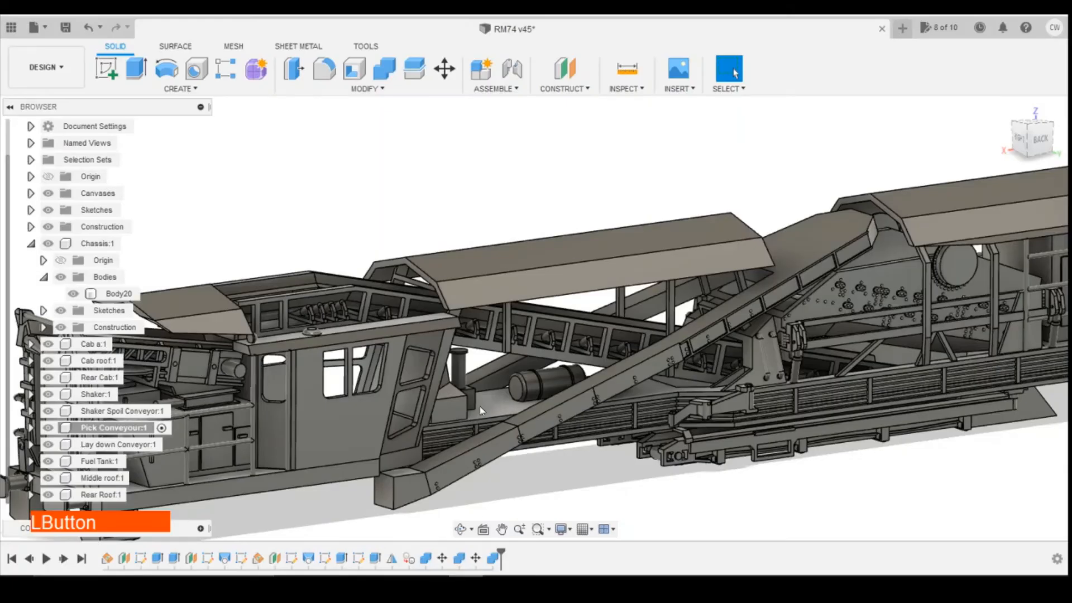
Start a sketch on the top face of the conveyor's raised end and draw a construction centreline about 14 mm long along its middle
left_click(106, 68)
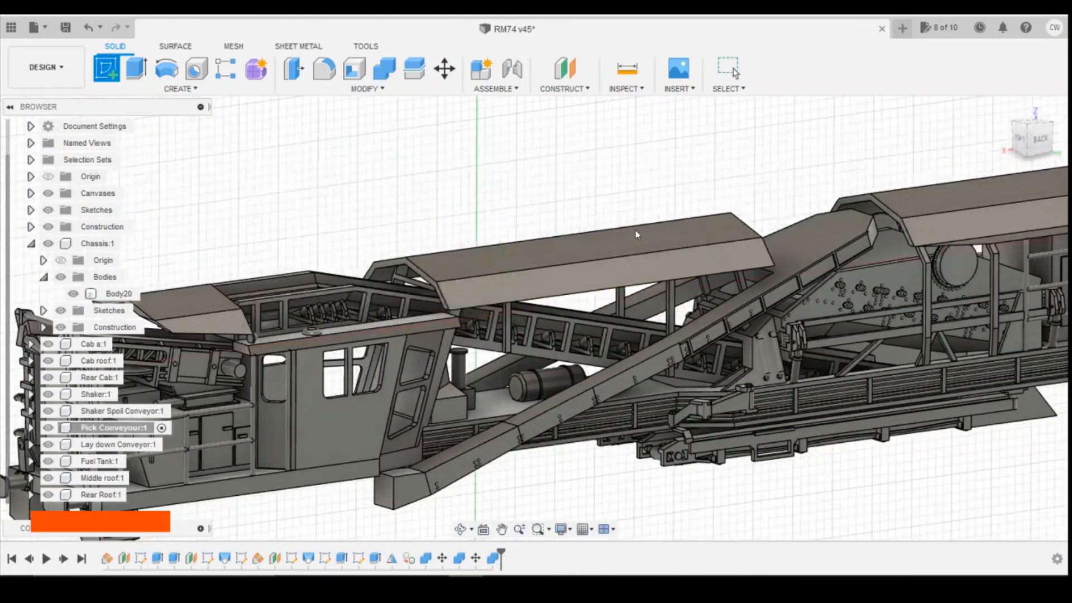
left_click(833, 261)
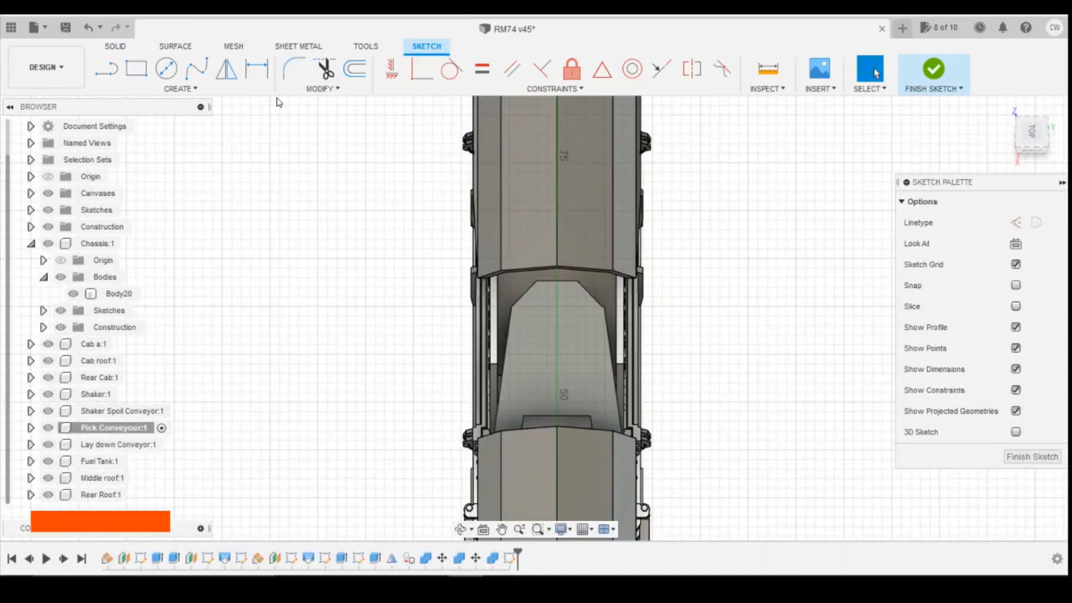
left_click(168, 70)
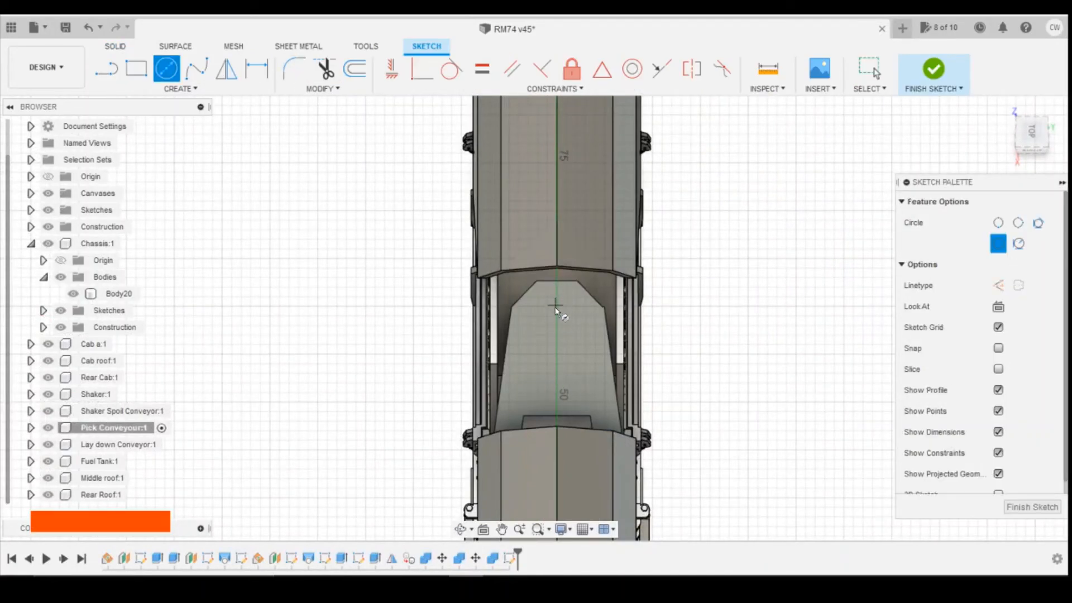
key("Escape")
left_click(106, 70)
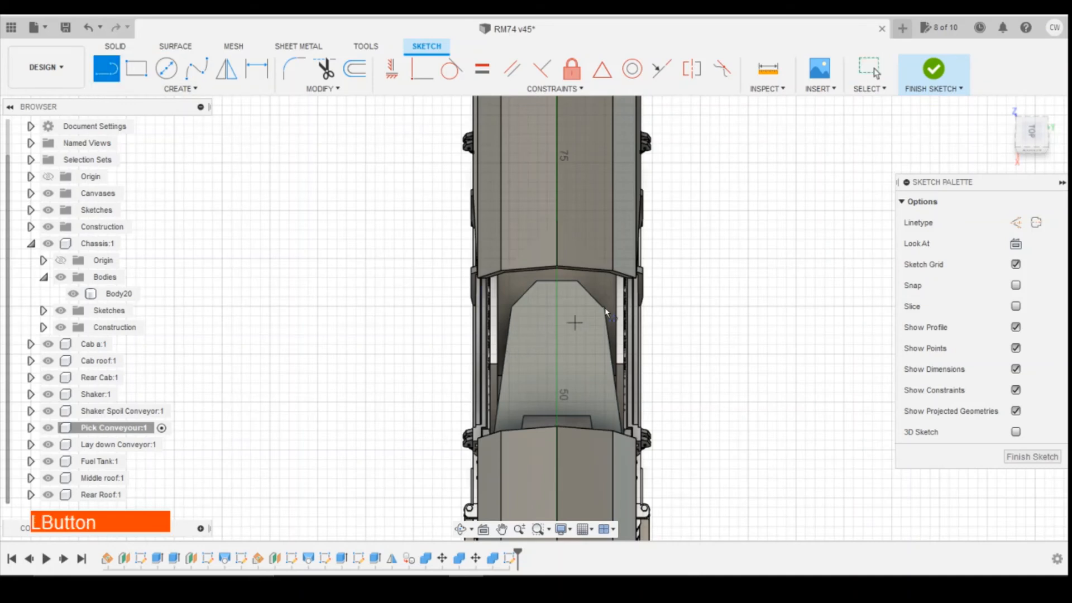
left_click(558, 282)
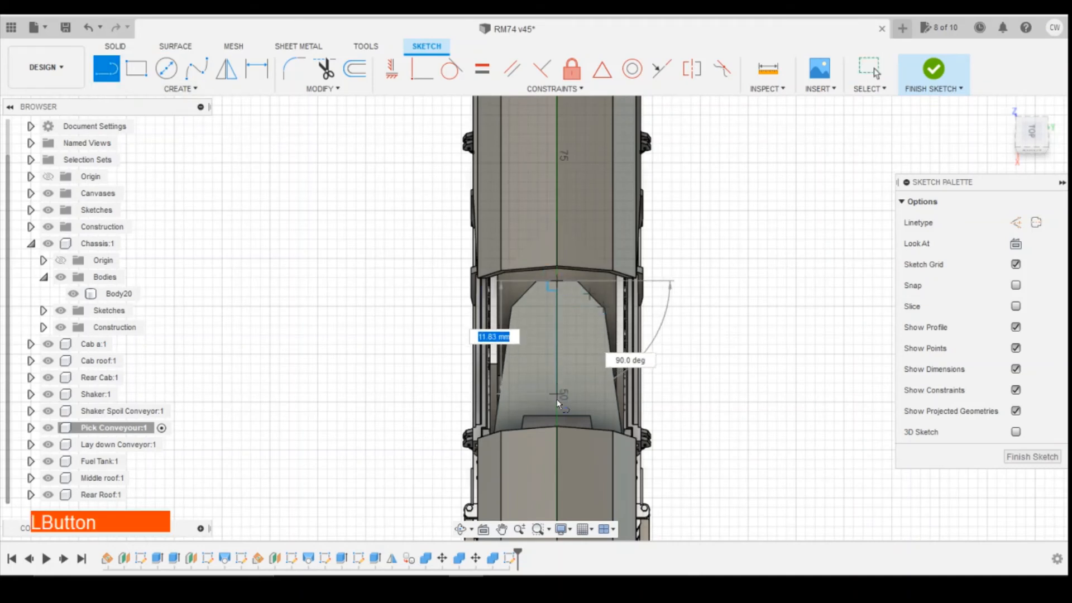
left_click(556, 418)
key("Escape")
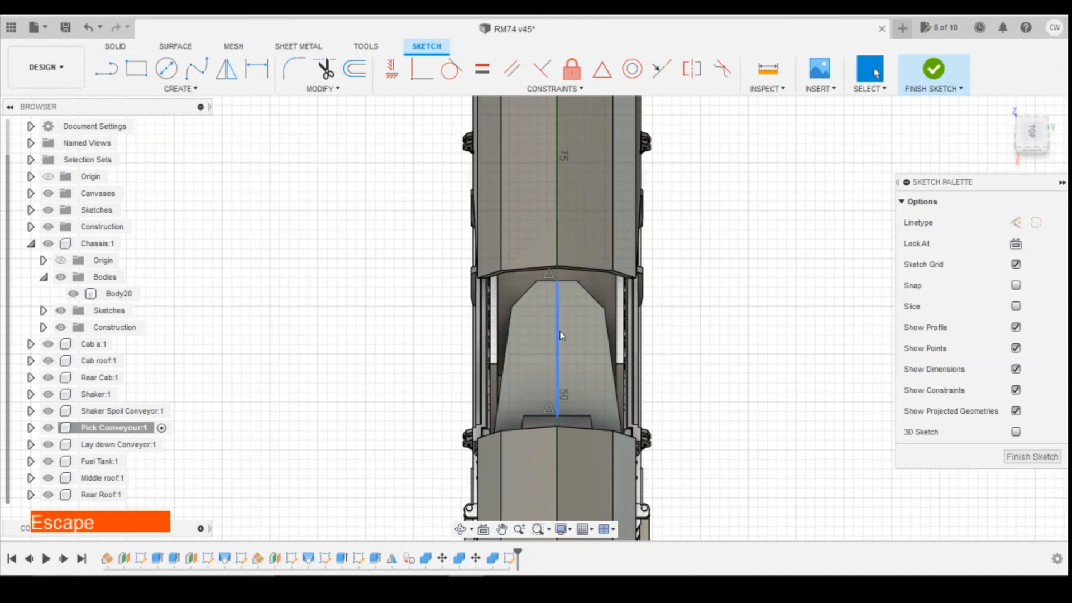
left_click(558, 336)
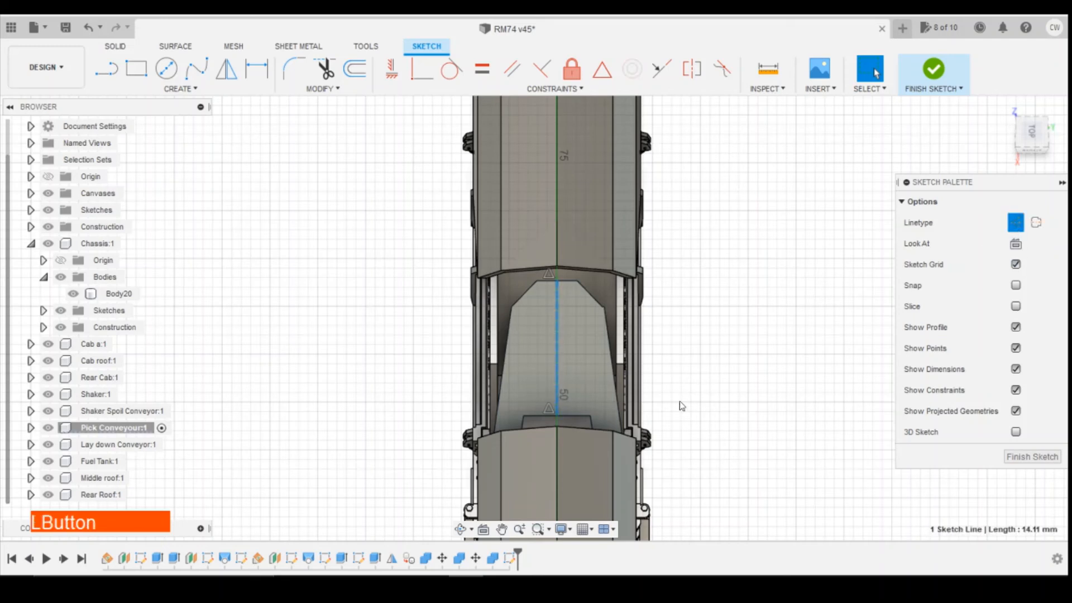
Draw a 6 mm diameter circle centred on the construction line
left_click(169, 76)
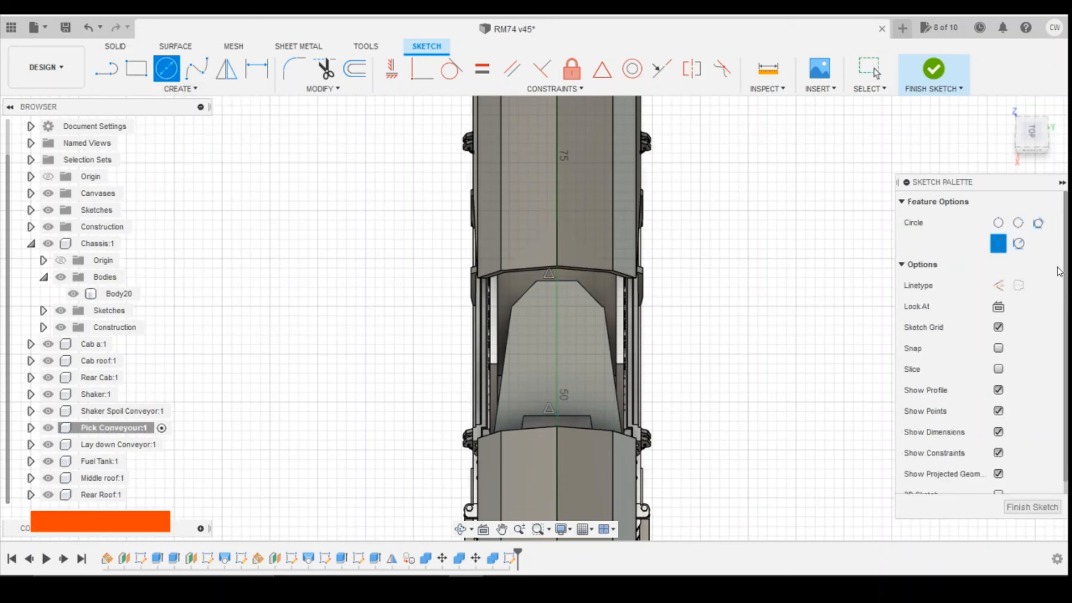
left_click(556, 372)
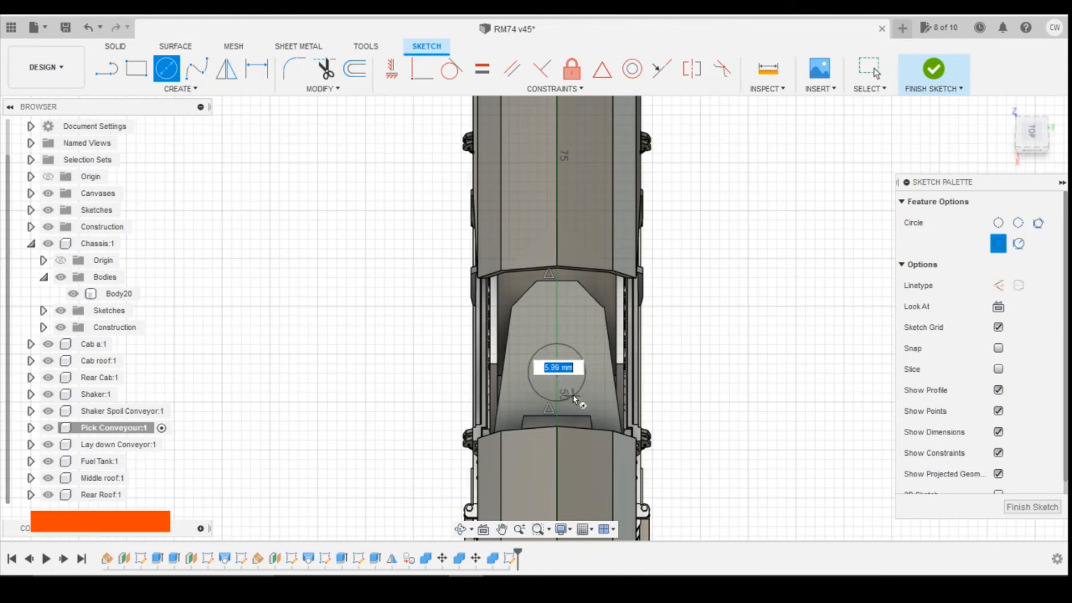
type("6")
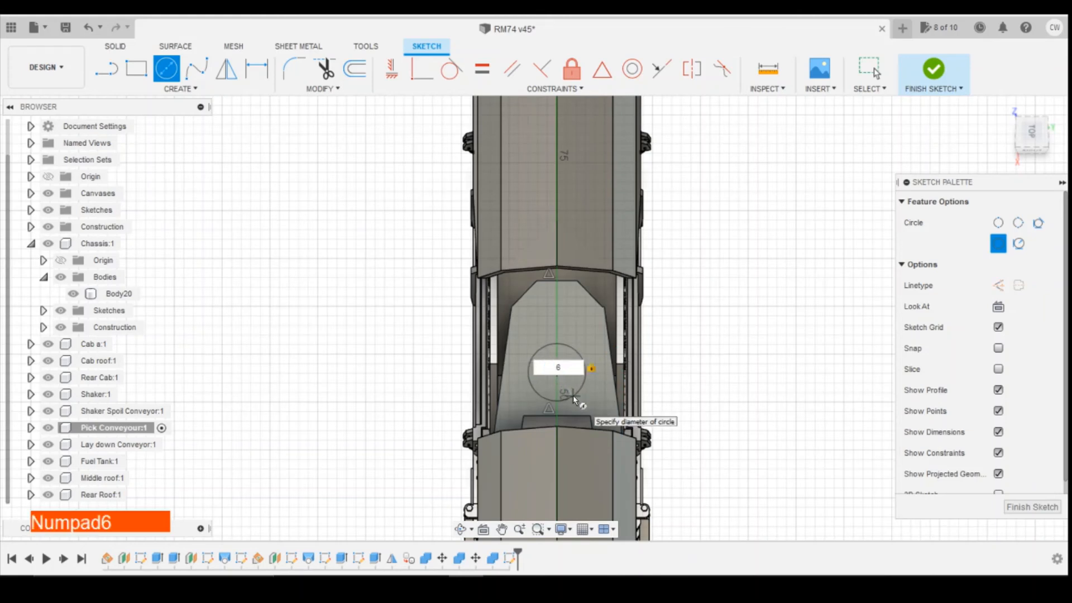
key("Return")
Dimension the circle's centre 4.5 mm from the edge of the rectangular opening below it
scroll(575, 404, "up", 3)
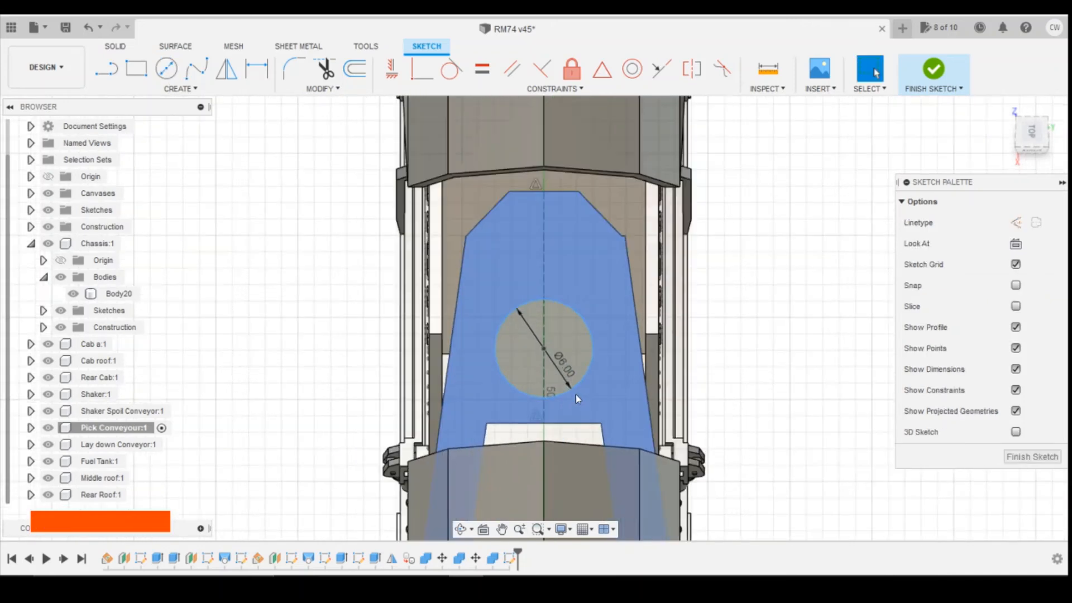
key("d")
left_click(544, 348)
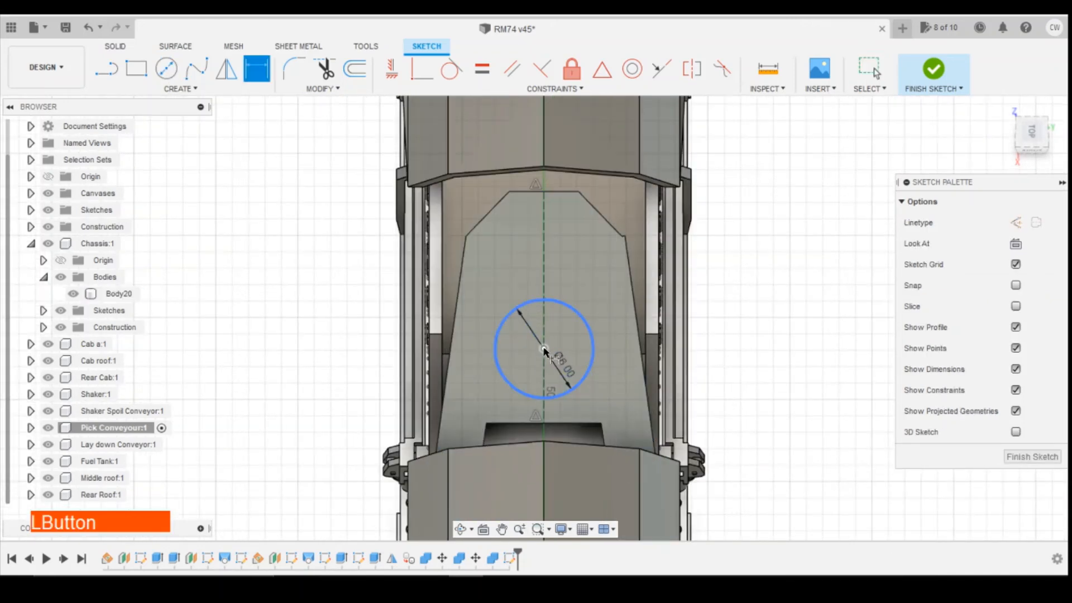
left_click(543, 423)
left_click(784, 384)
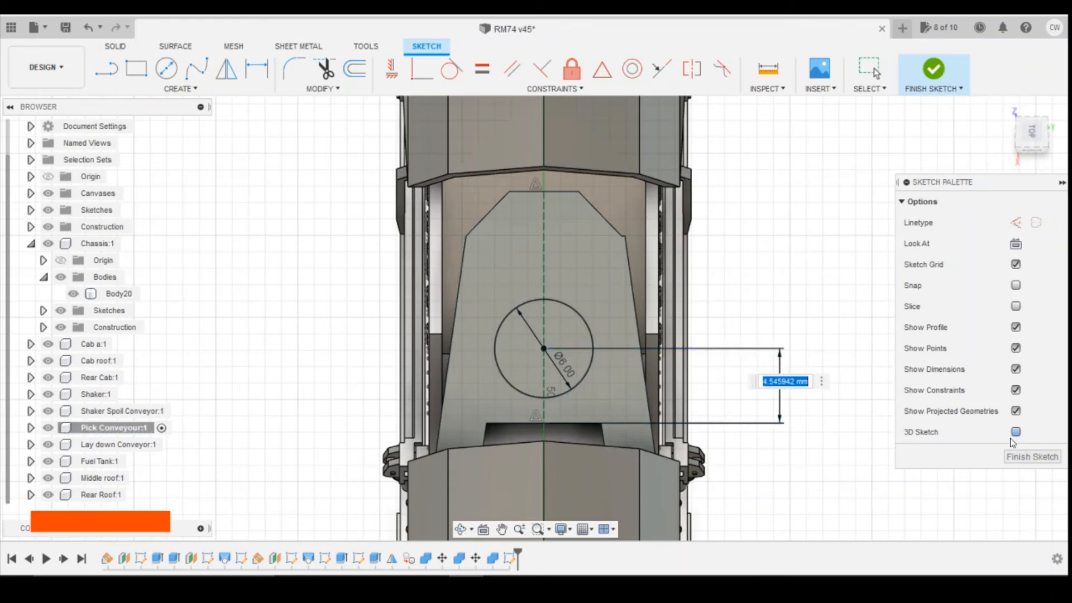
type("4.5")
key("Return")
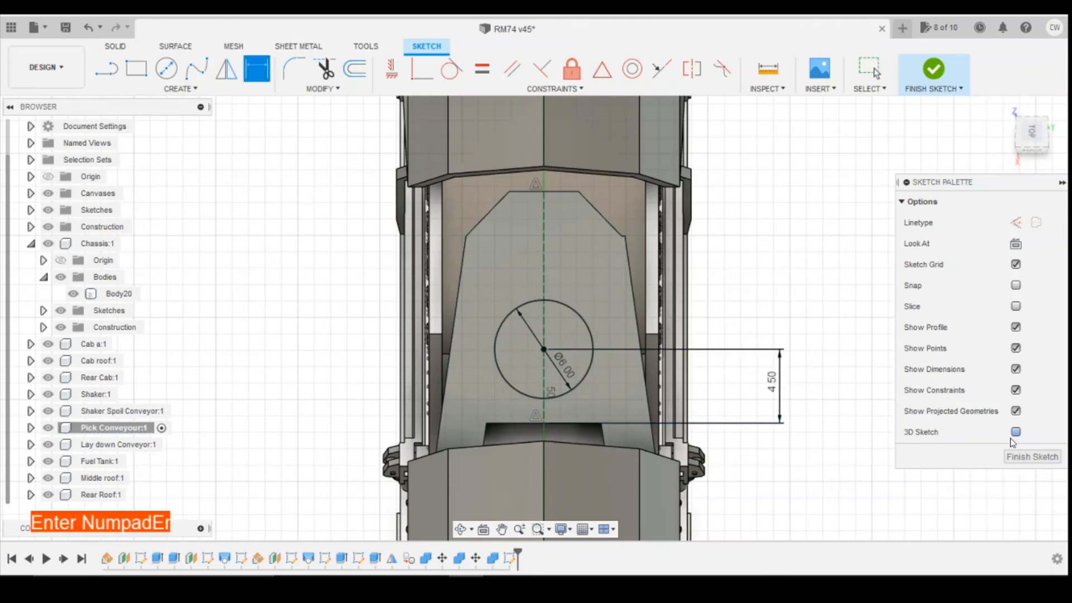
key("Escape")
Extrude the 6 mm circle by 0.3 mm as a disc joined to the conveyor's top face
right_click(564, 328)
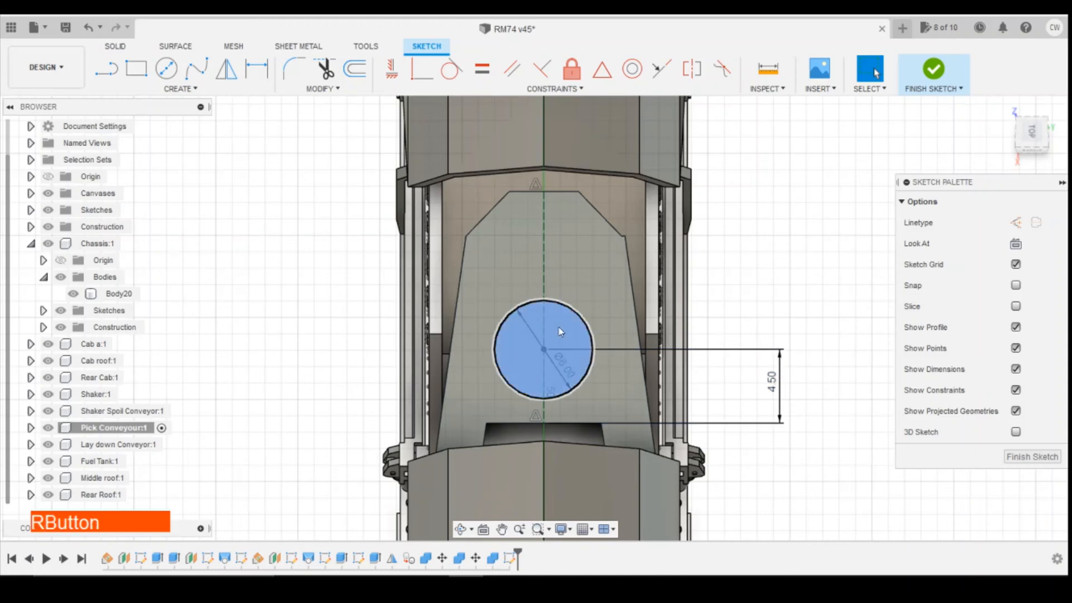
left_click(554, 388)
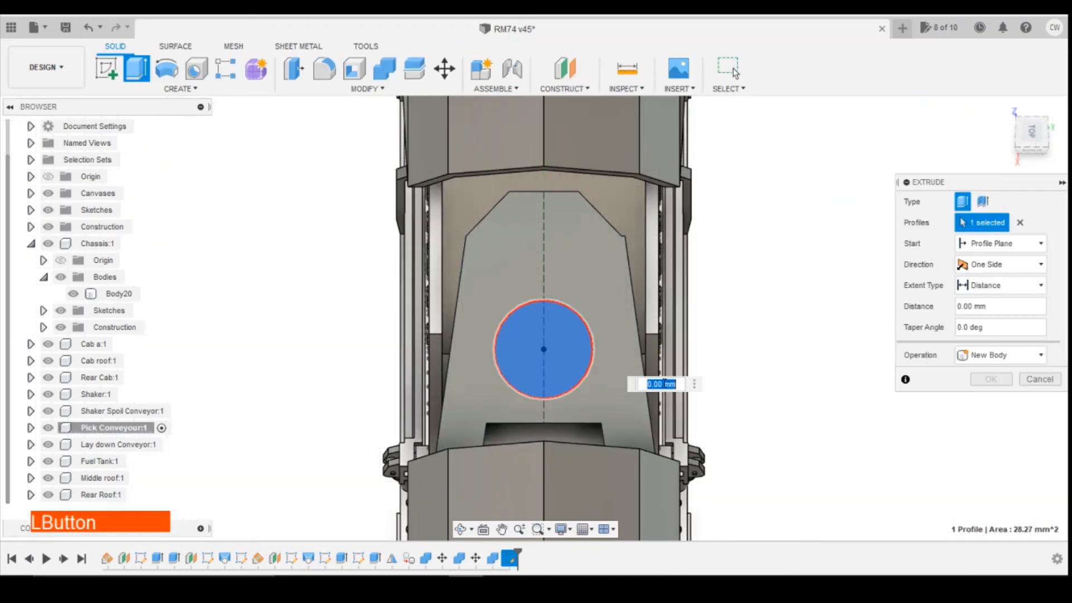
type("0.3")
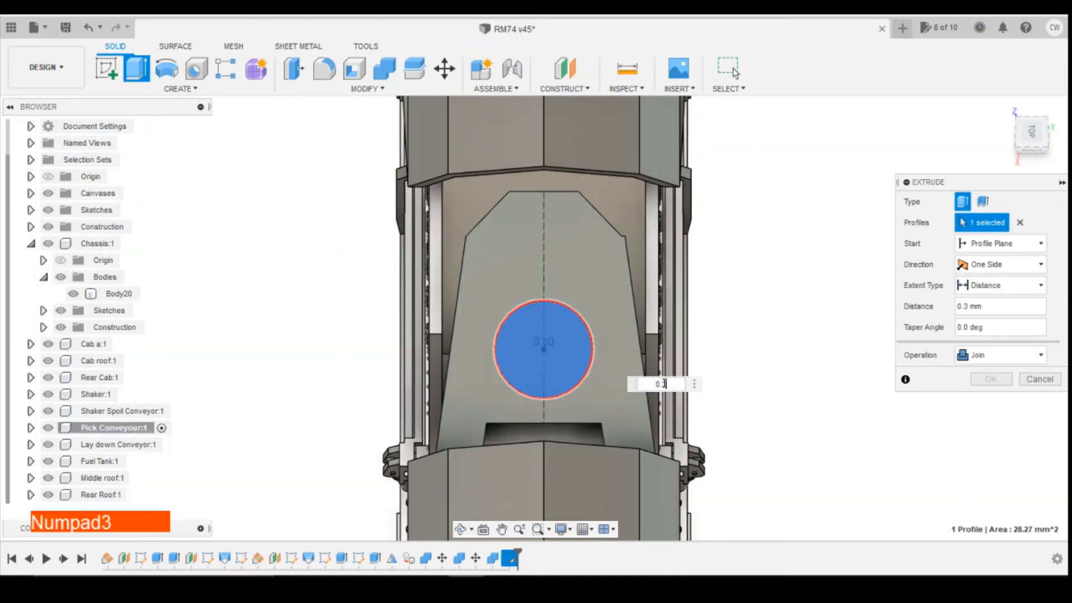
key("Return")
Start a sketch on the disc's top face and draw a concentric 3 mm diameter circle
left_click(1019, 128)
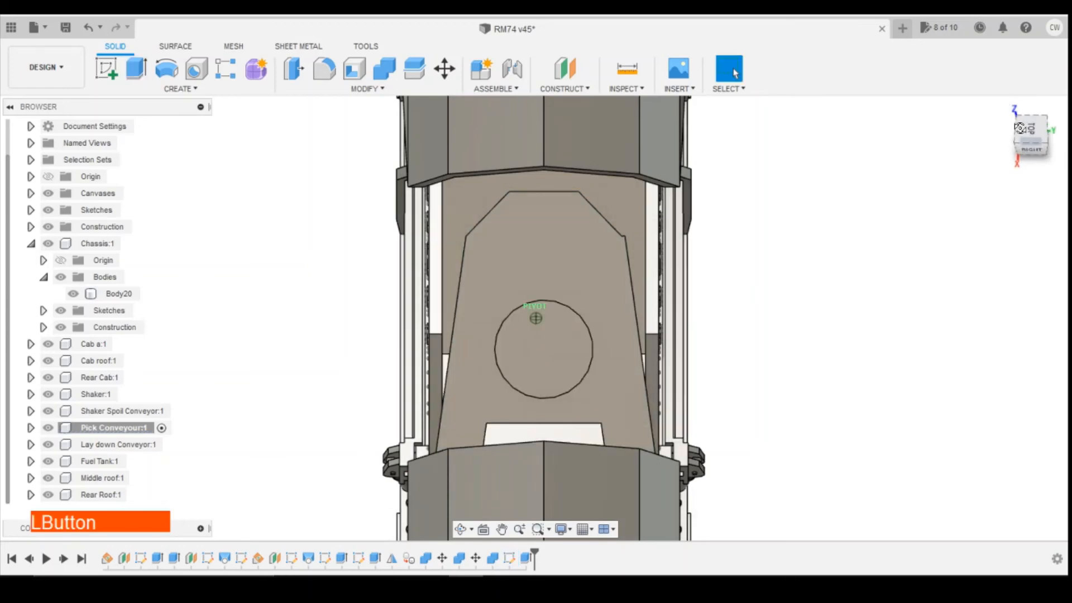
left_click_drag(1020, 128, 949, 115)
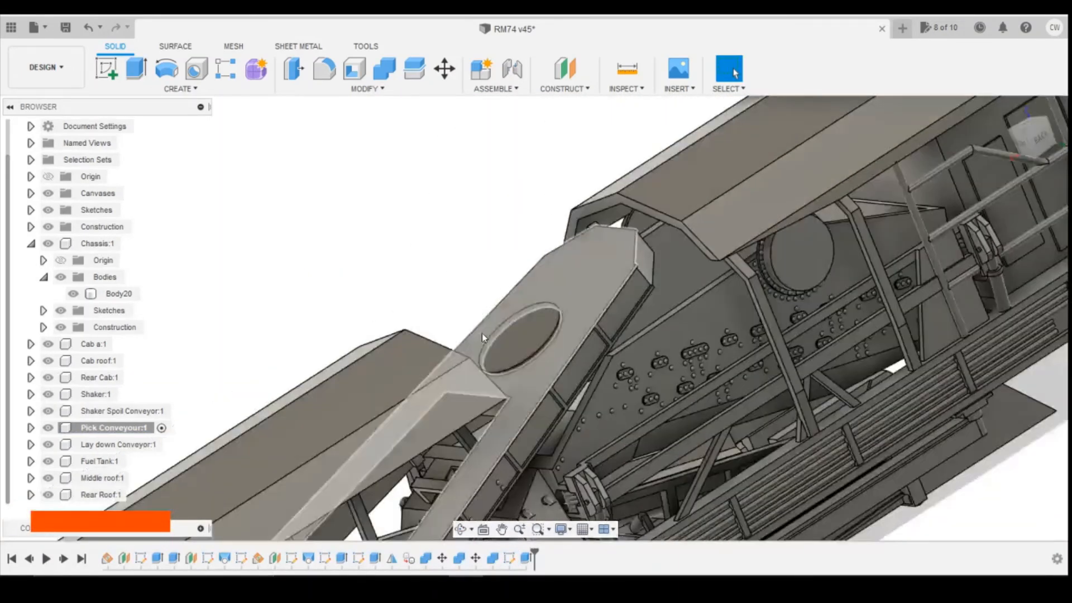
left_click(106, 68)
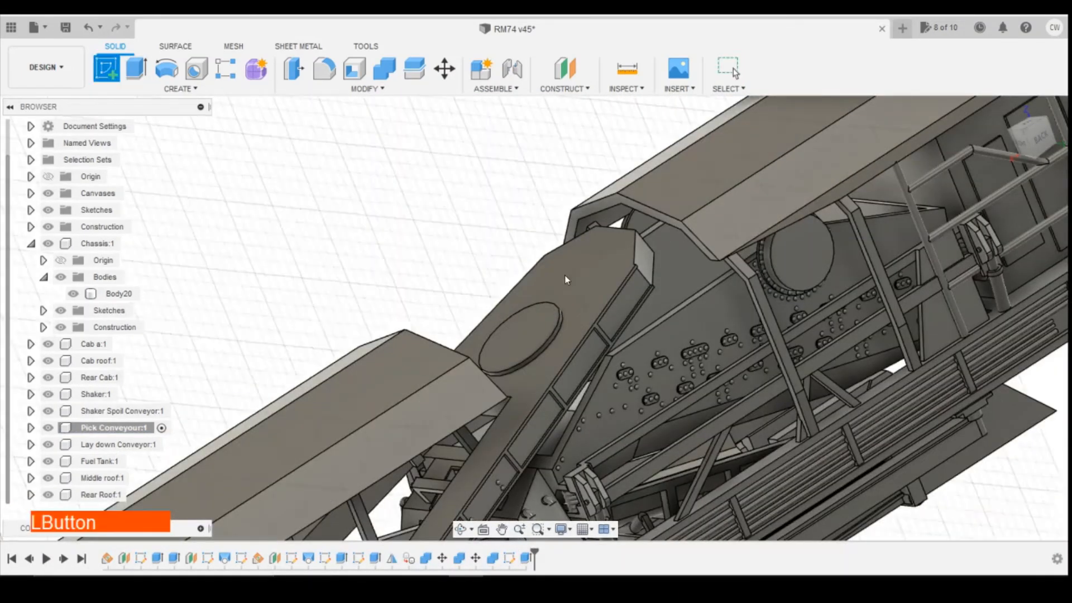
left_click(531, 333)
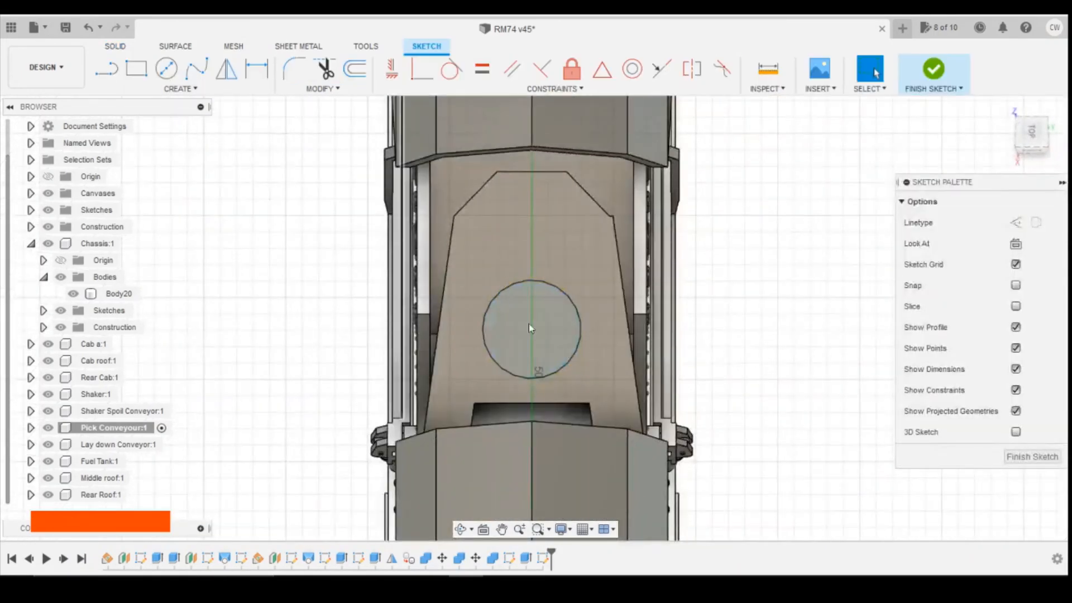
left_click(167, 68)
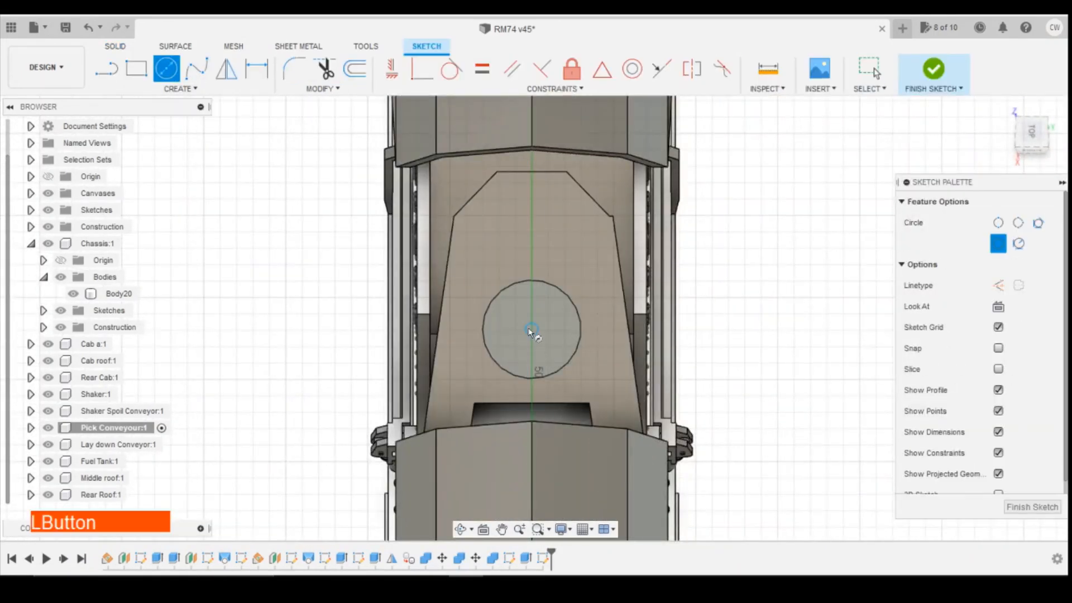
left_click(531, 330)
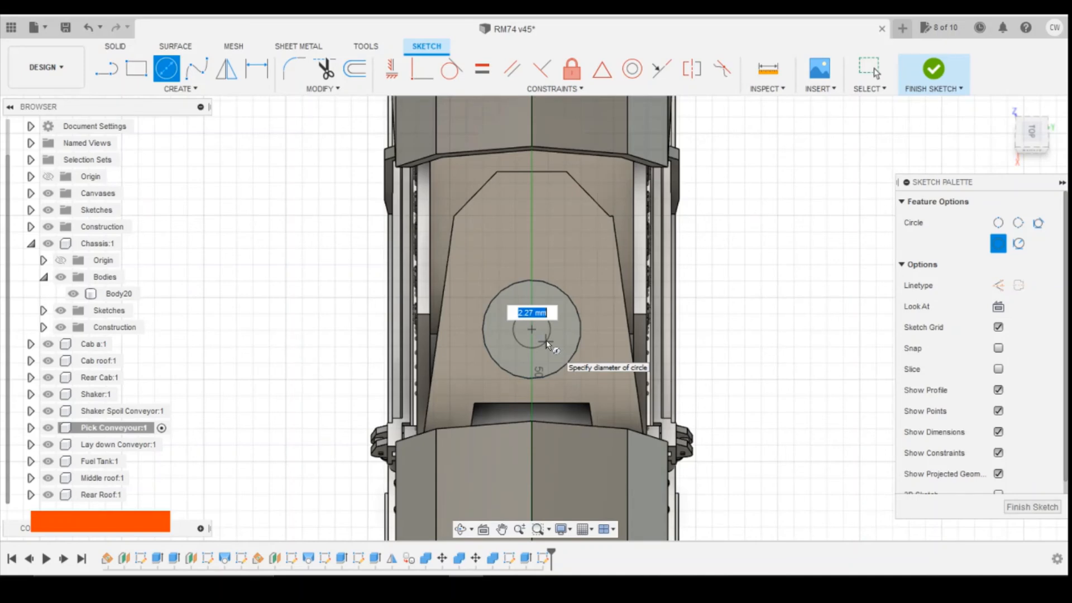
type("3")
key("Return")
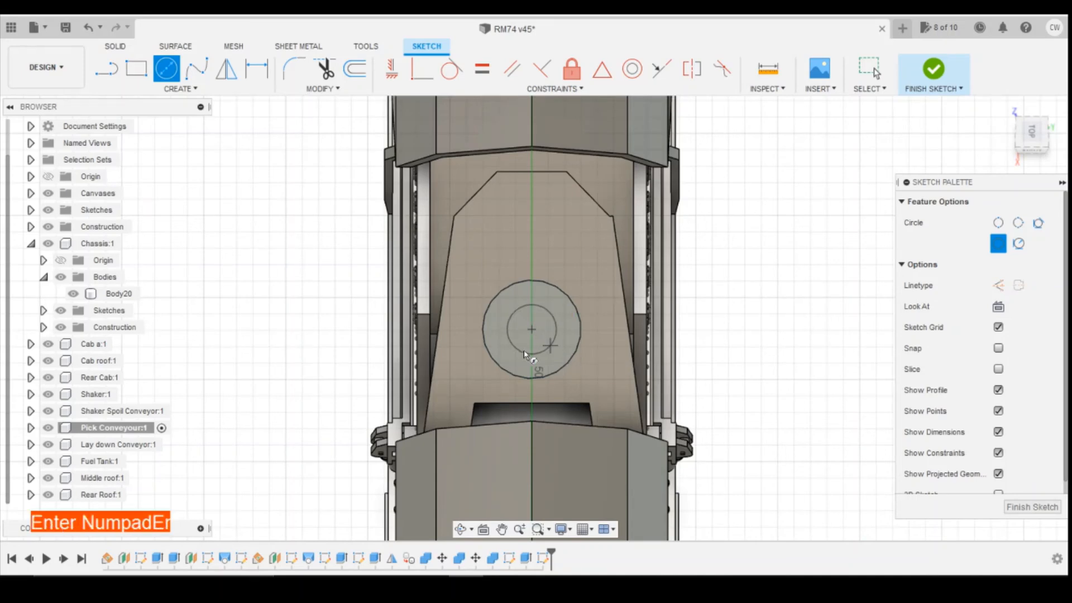
key("Escape")
Extrude the 3 mm circle by 1.2 mm, checking the reference picture of the real machine in Photos and returning to Fusion 360
right_click(541, 313)
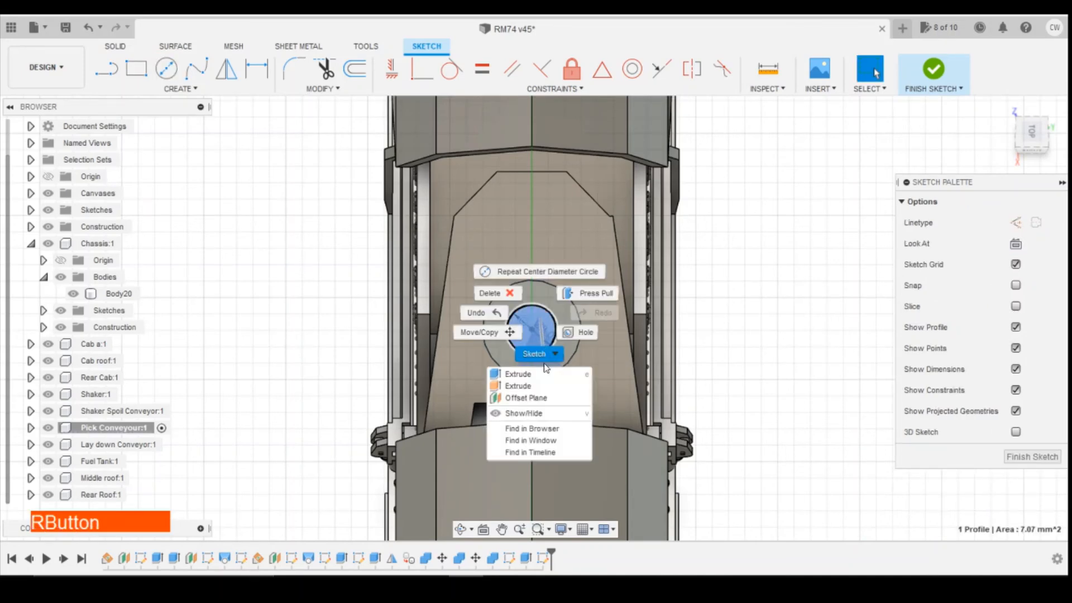
left_click(545, 373)
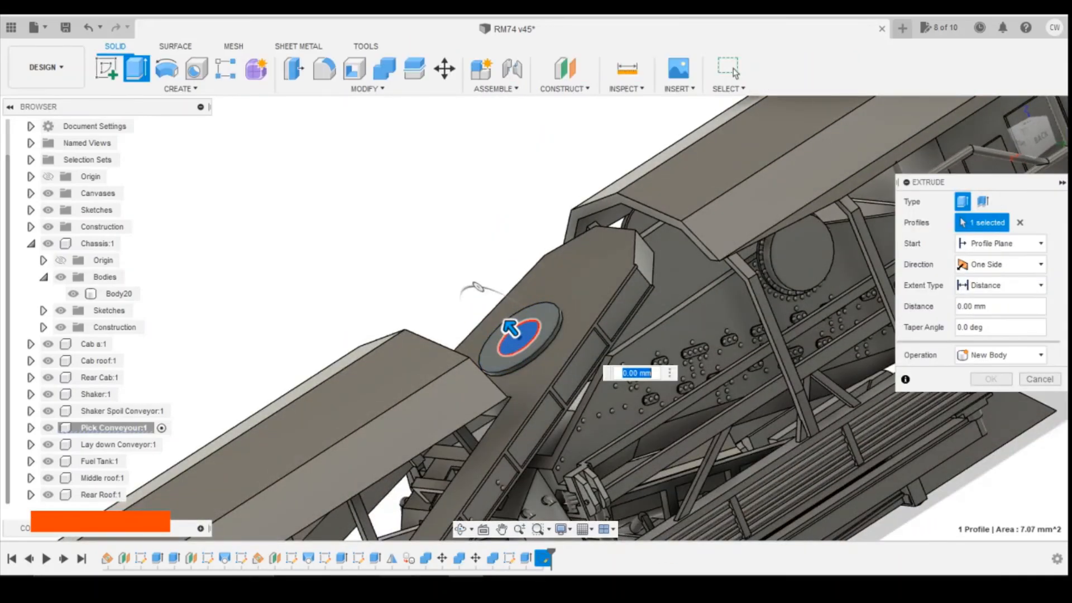
left_click(395, 587)
left_click(546, 508)
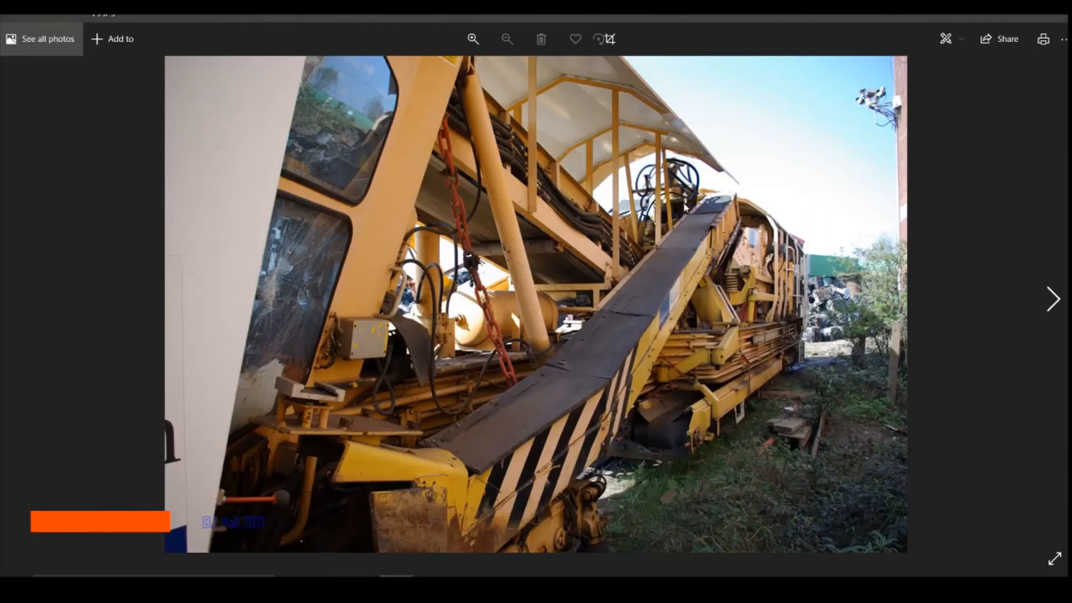
left_click(466, 586)
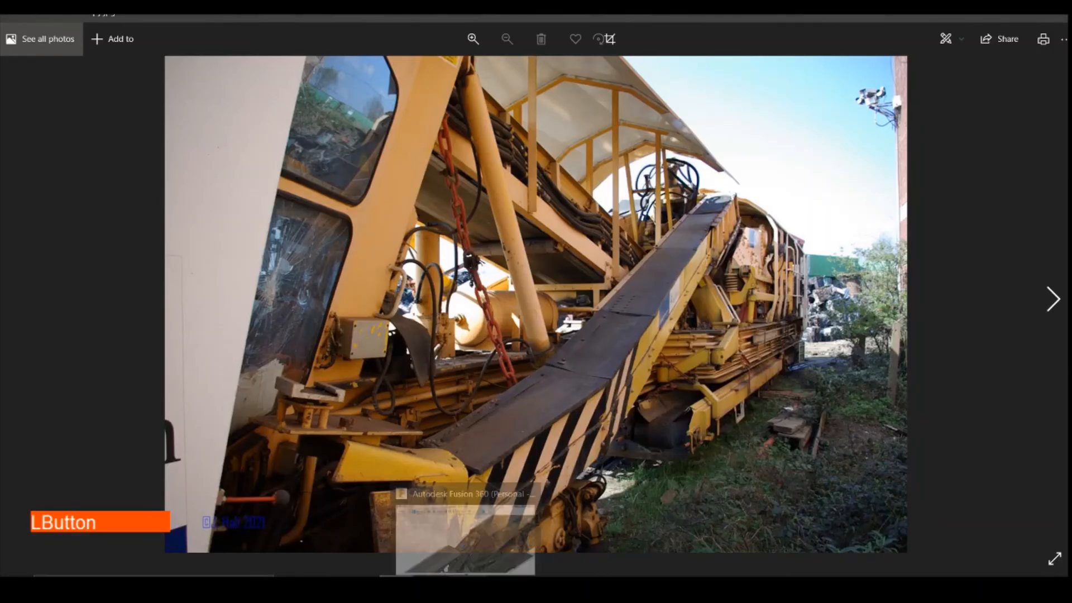
type("1.2")
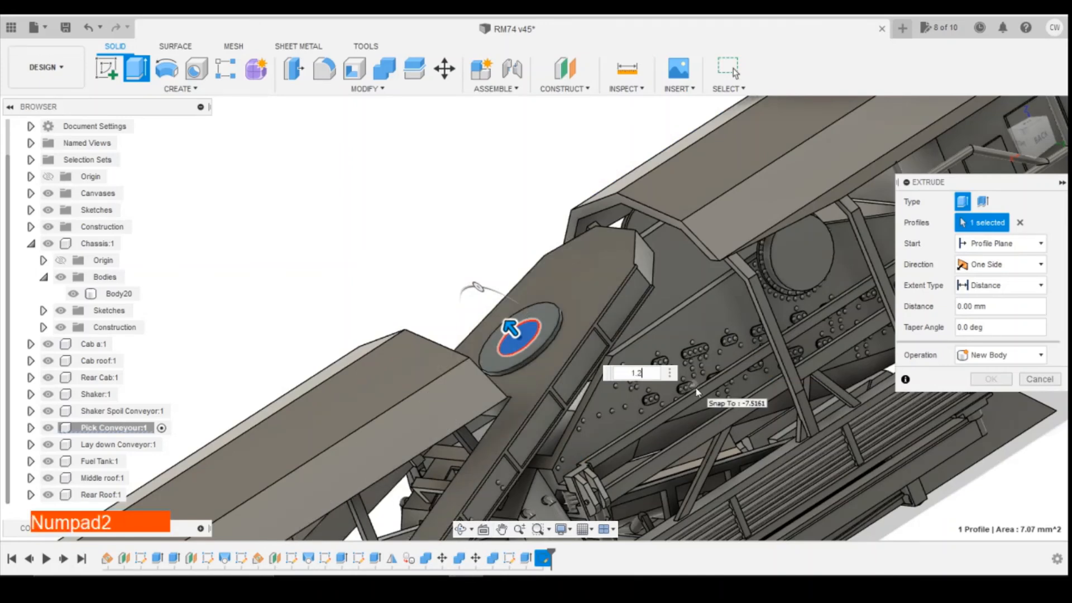
key("Return")
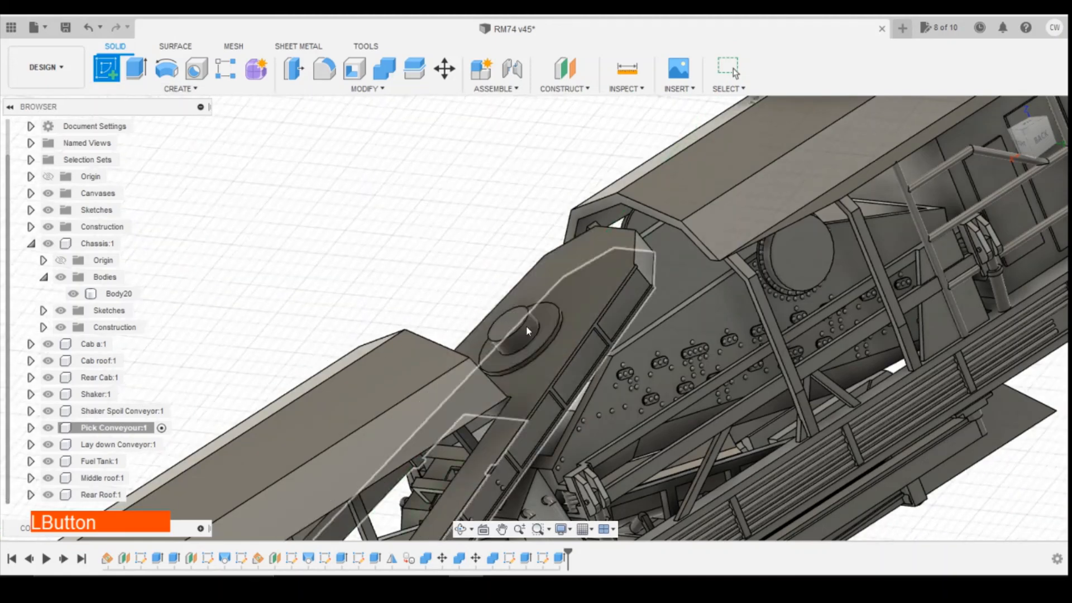
Start a sketch on top of the 3 mm boss and draw a concentric 1.5 mm diameter circle
left_click(505, 316)
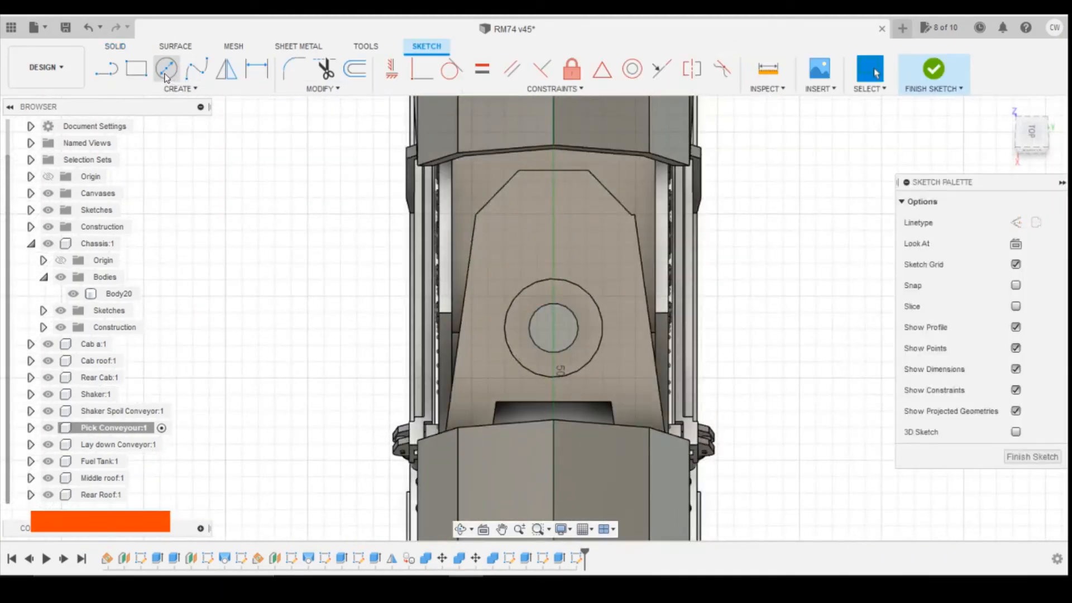
left_click(167, 70)
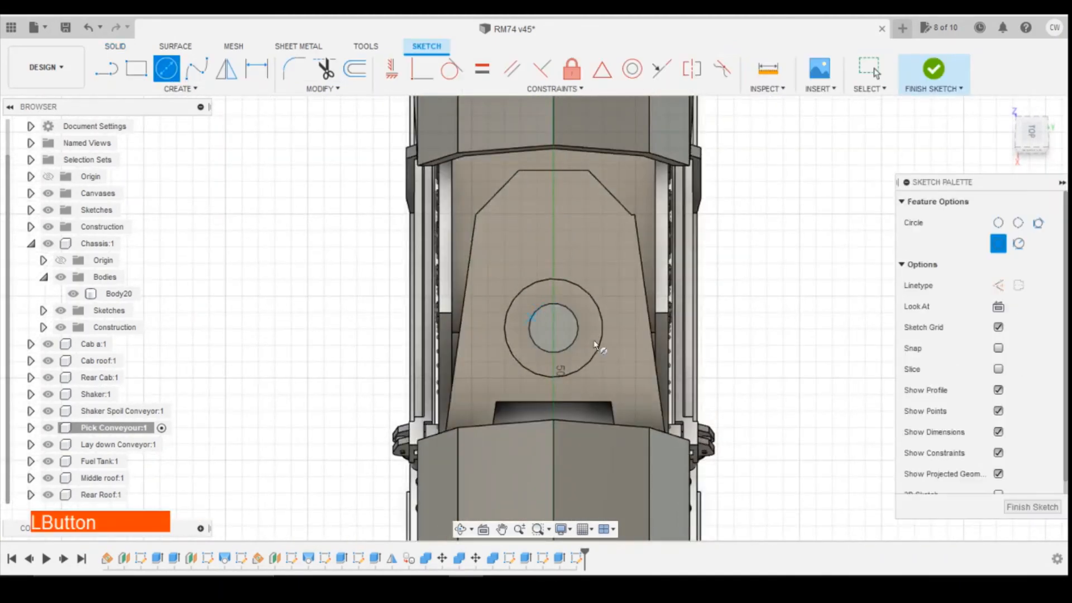
left_click(554, 329)
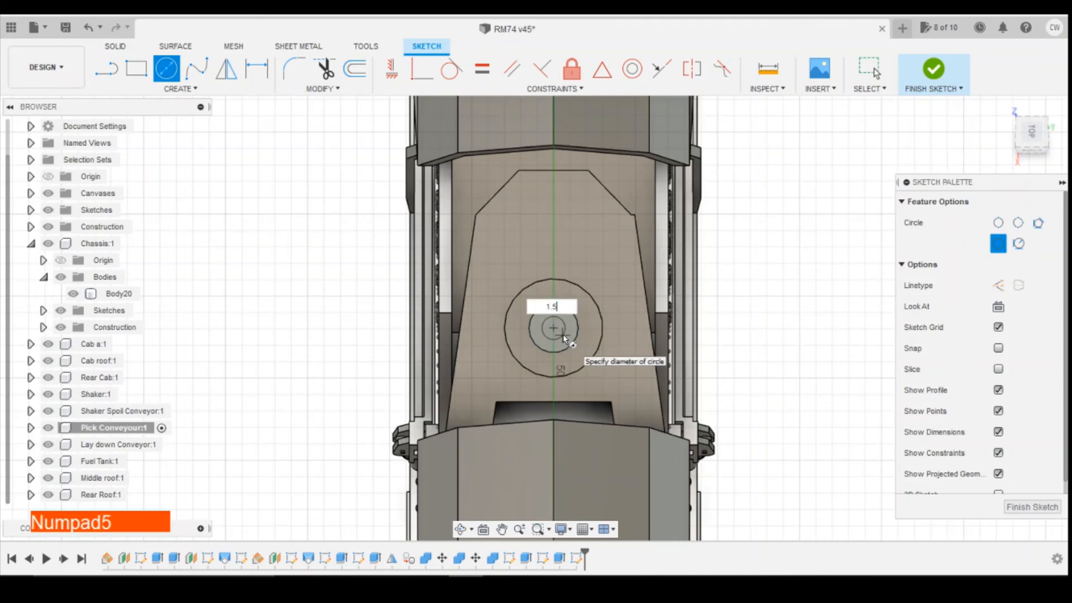
key("Return")
Extrude the 1.5 mm circle by 2 mm on top of the 3 mm boss, checking the reference photo in Photos and returning to Fusion 360
scroll(566, 328, "up", 3)
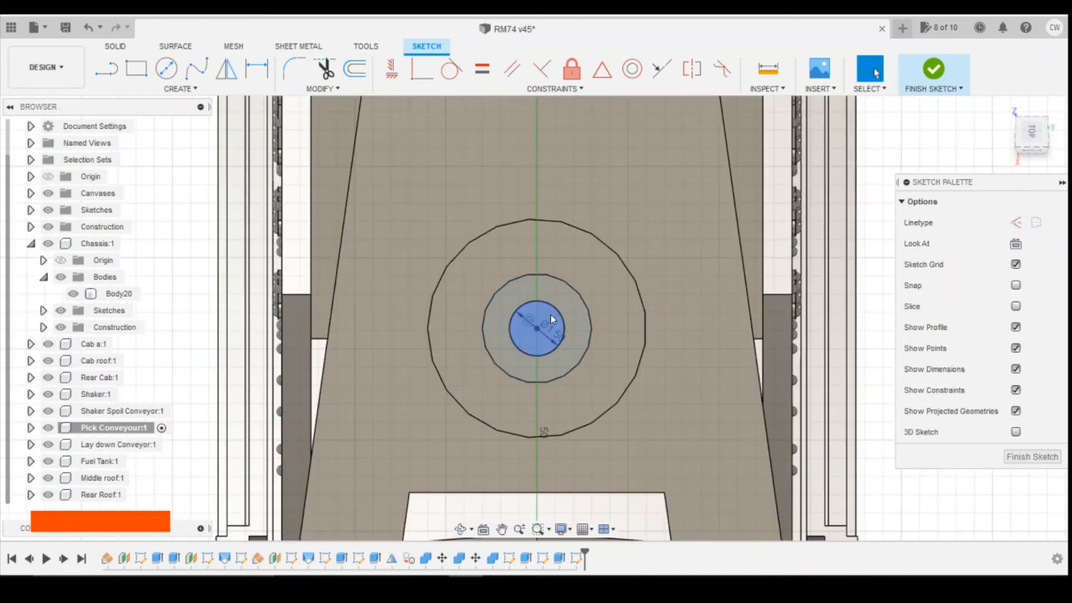
right_click(551, 314)
left_click(522, 376)
type("1.2")
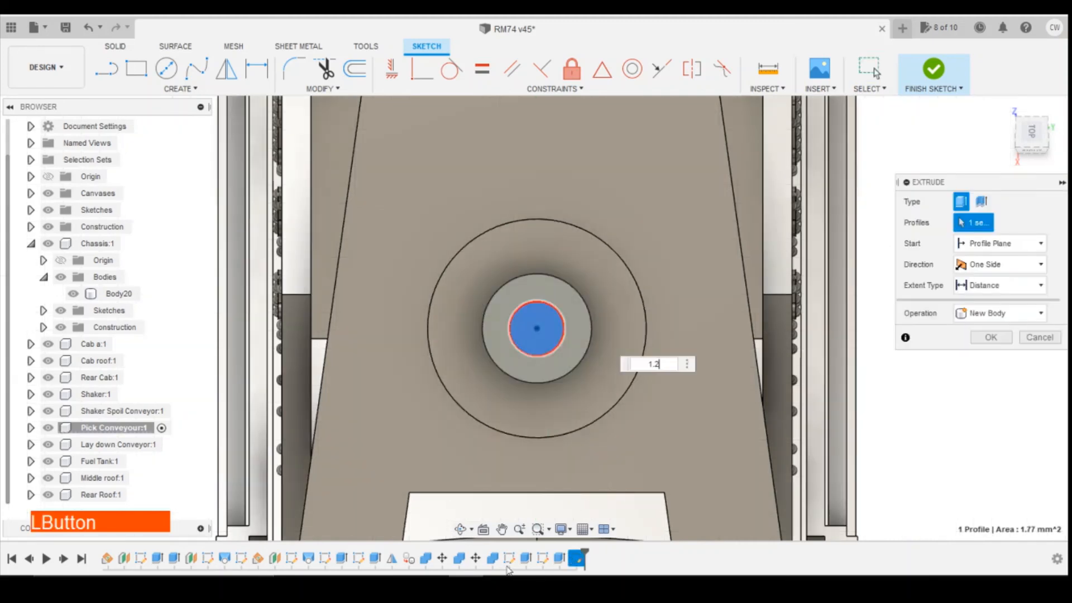
left_click(397, 580)
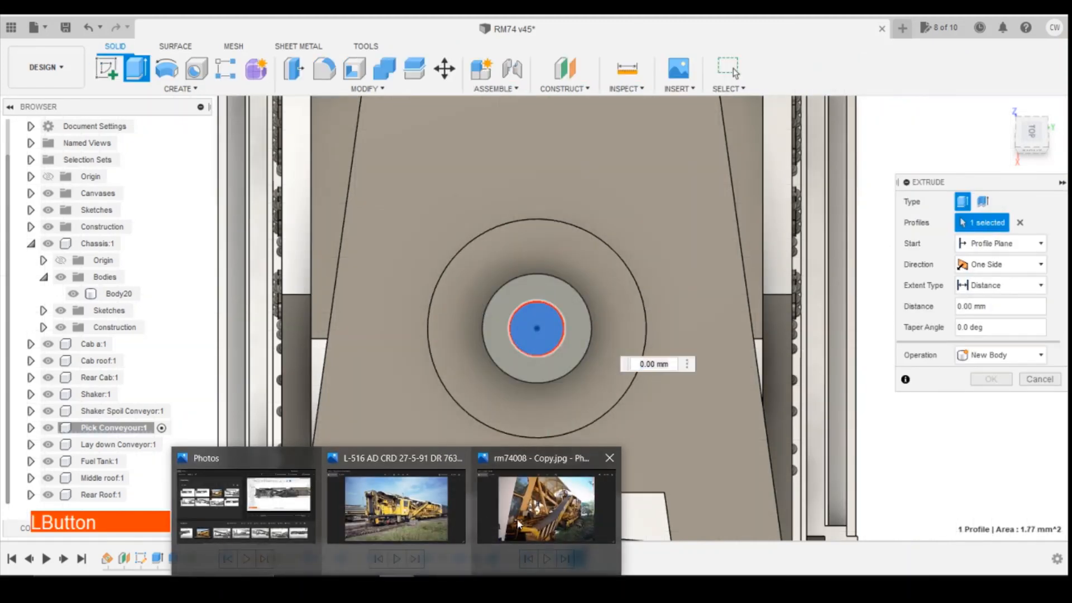
left_click(549, 505)
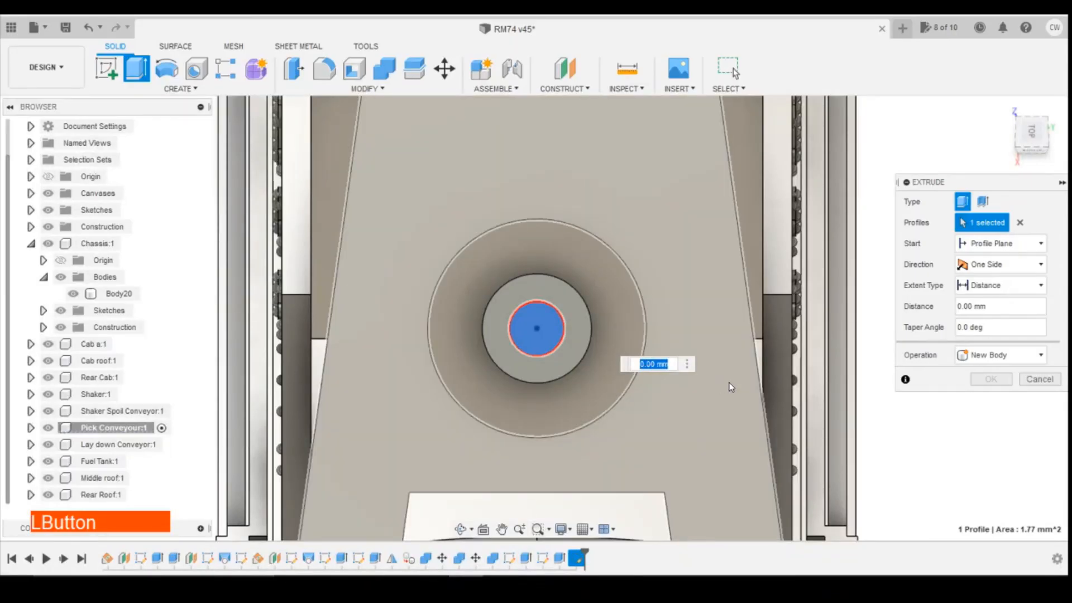
type("2")
key("Return")
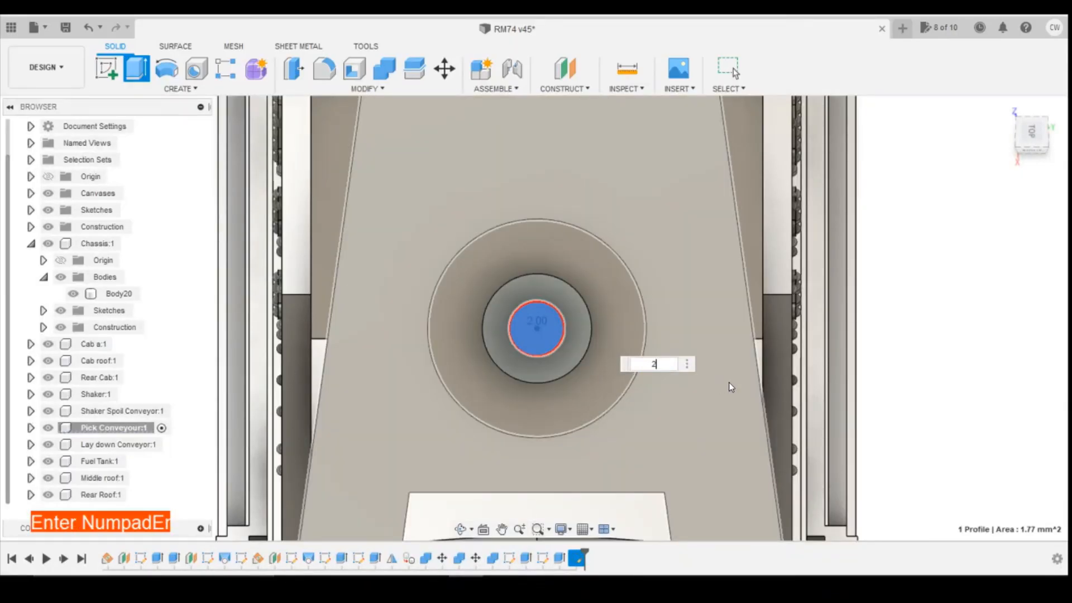
View the stepped boss from the back and compare its proportions with the side photo in Photos, returning to Fusion 360
left_click(1046, 135)
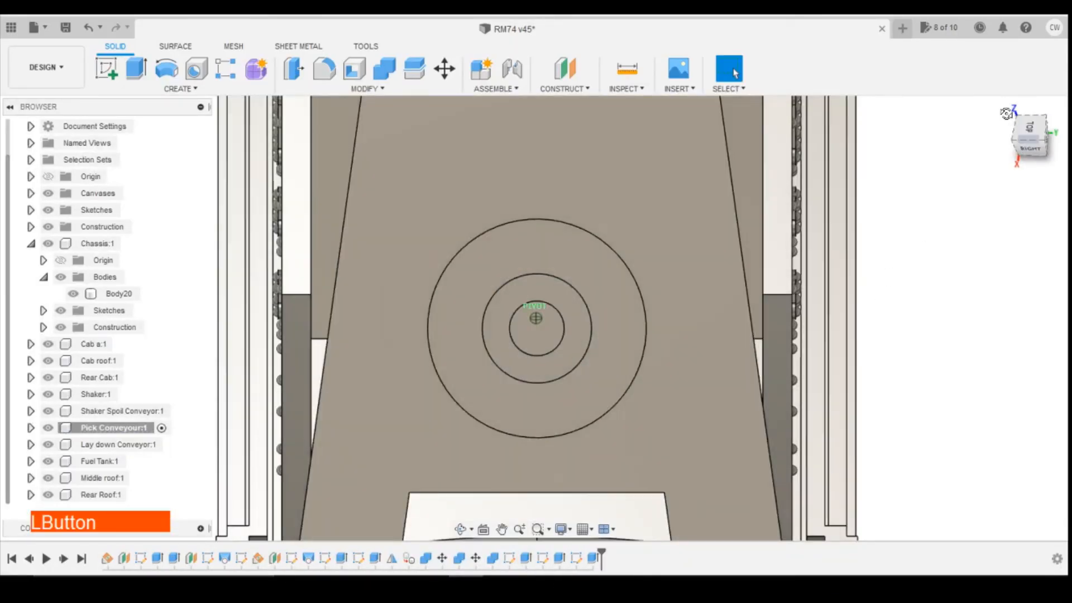
left_click(1046, 137)
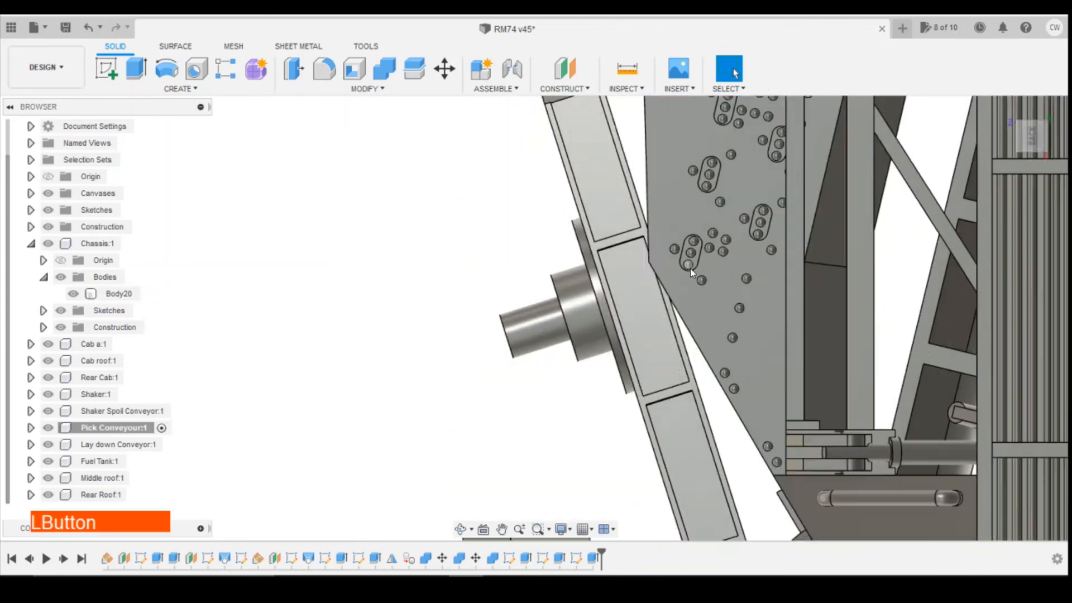
left_click(1049, 107)
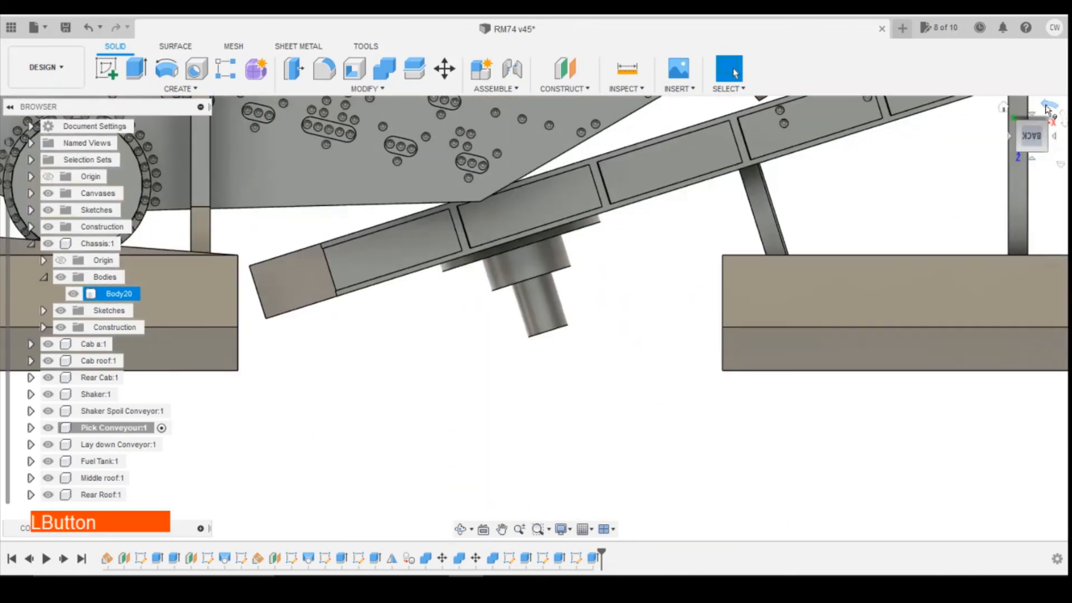
left_click(1048, 107)
left_click(1049, 107)
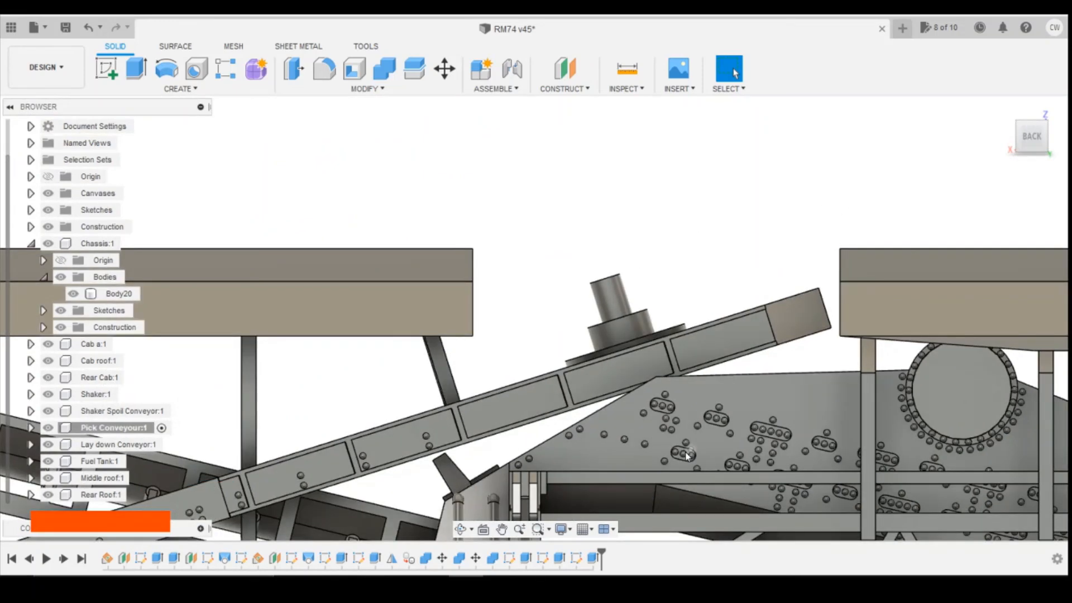
left_click(396, 580)
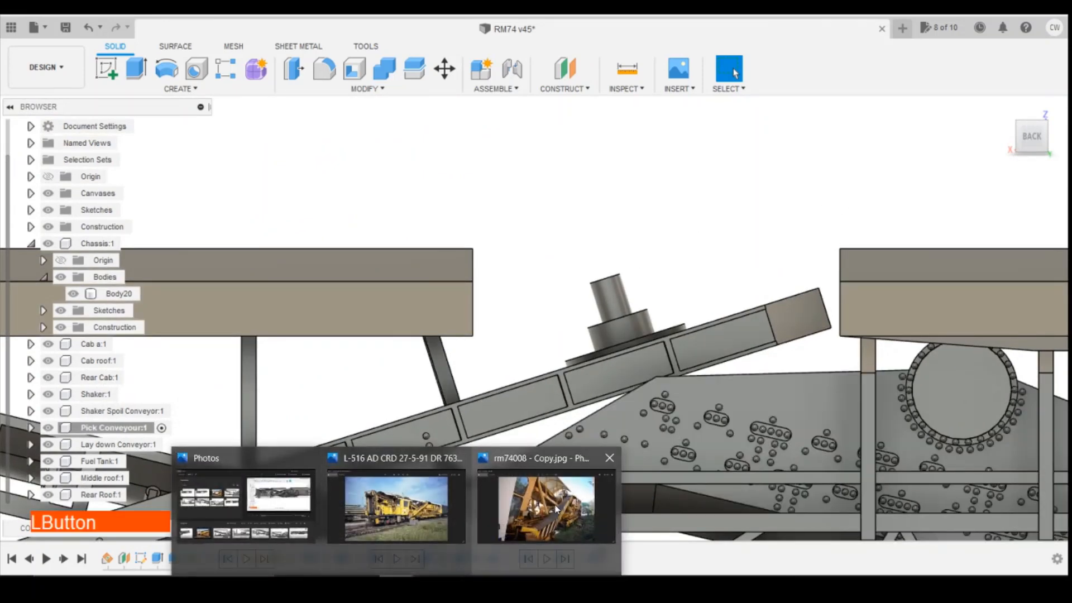
left_click(545, 503)
left_click(1052, 299)
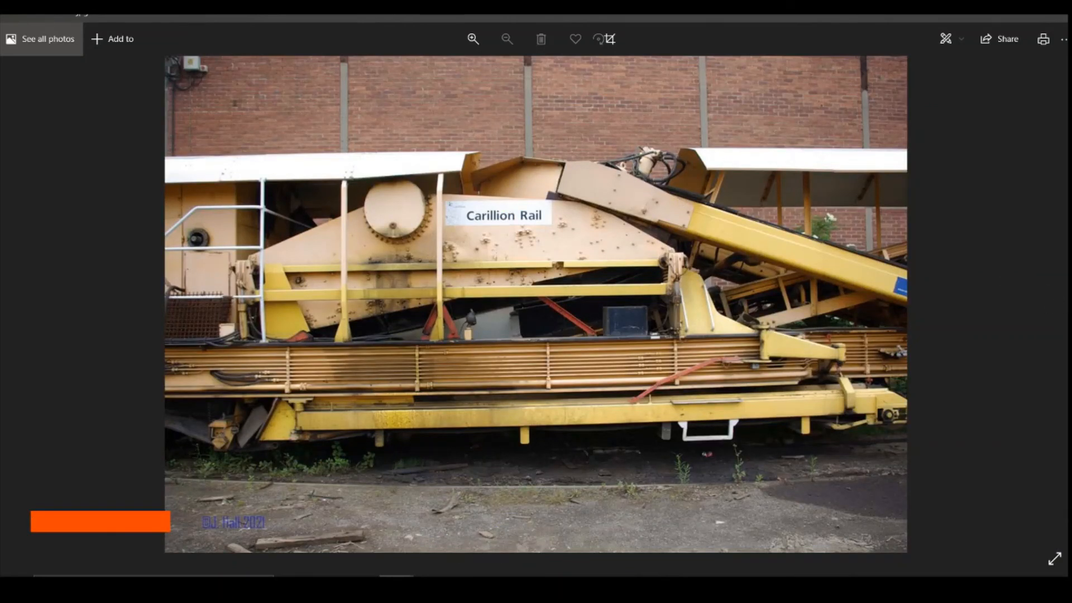
left_click(465, 581)
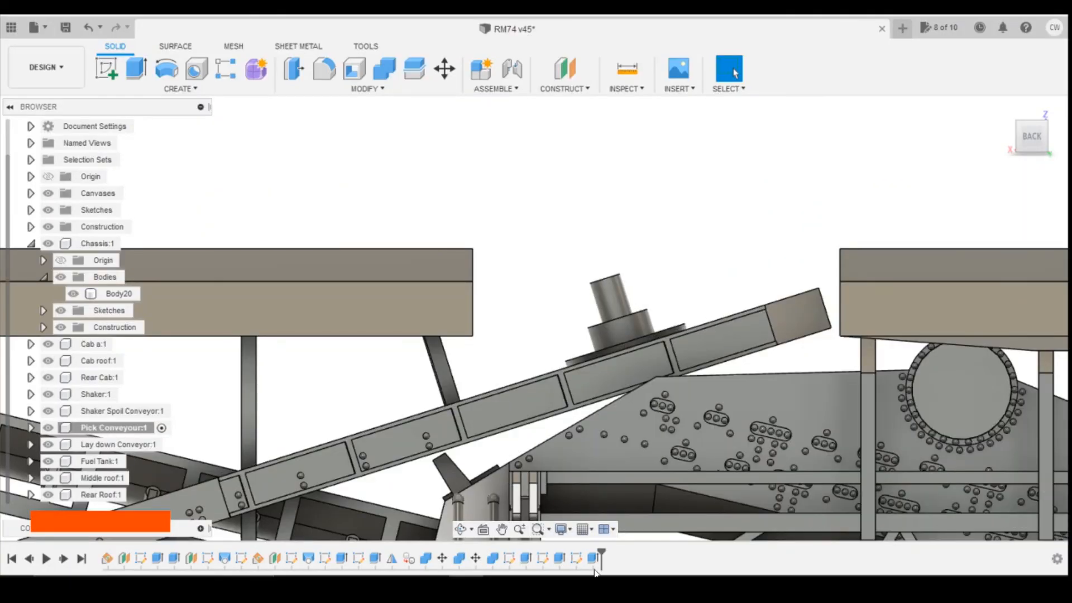
Edit the extrusion of the 6 mm base disc under the boss to make it slightly thicker
right_click(526, 558)
left_click(576, 425)
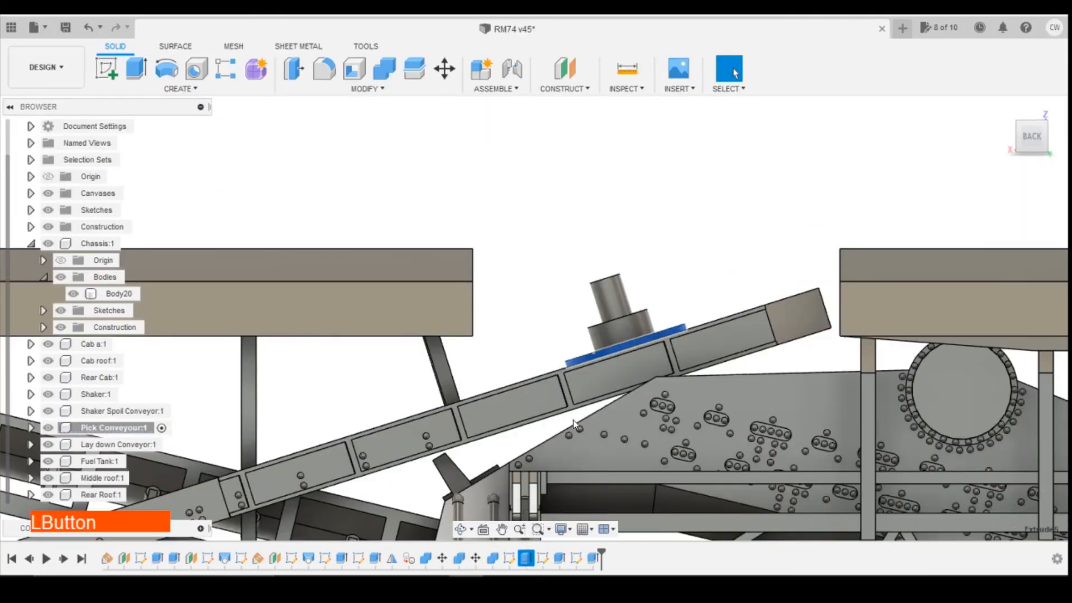
type("0.")
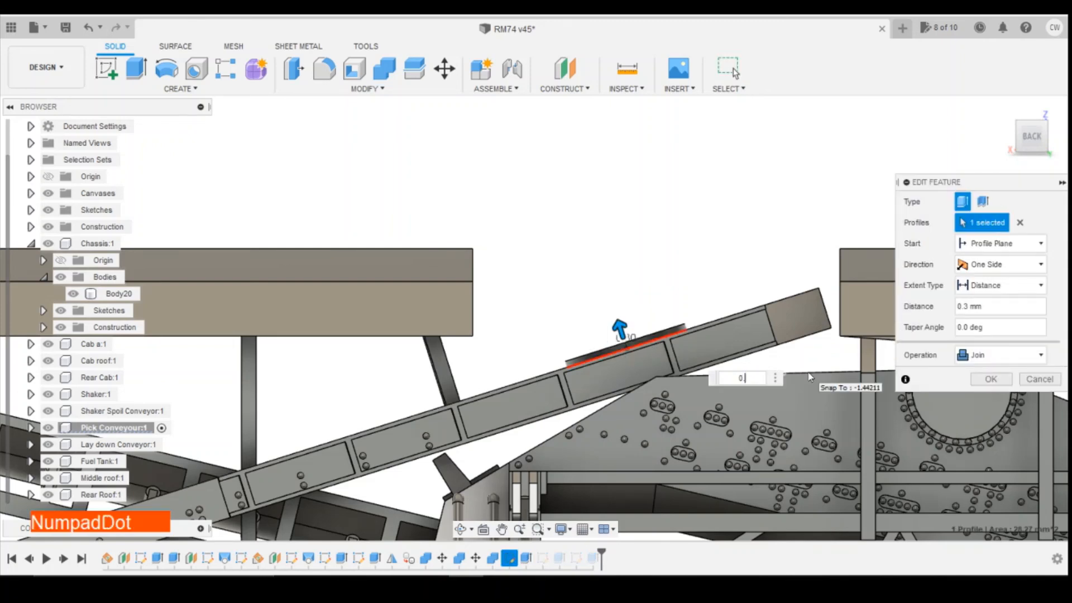
type("3")
key("Return")
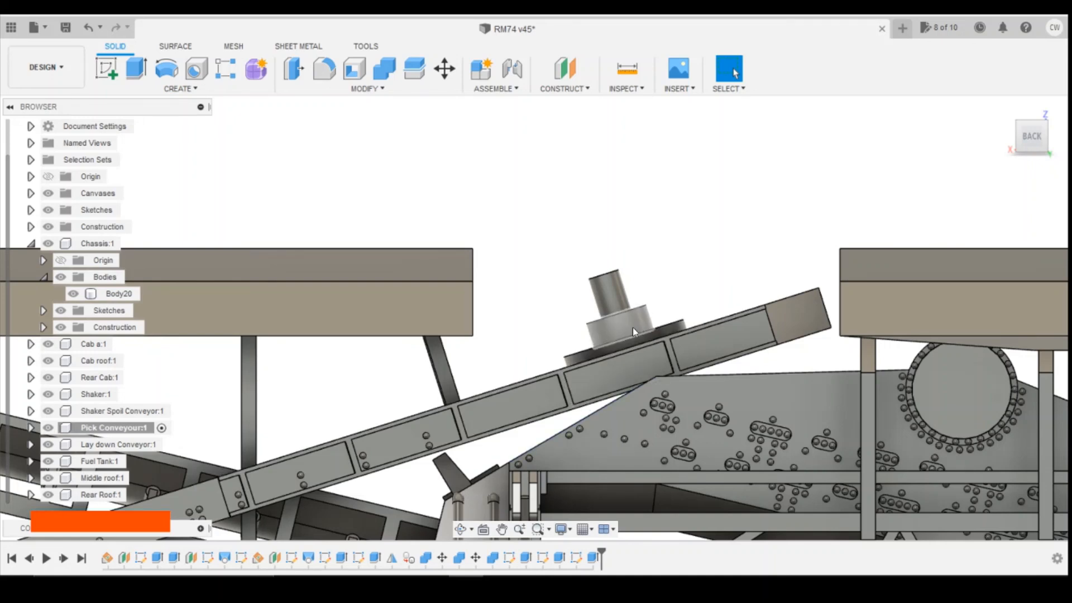
Set the extrusion distance of the boss's 1.5 mm upper cylinder to 2.3 mm
right_click(593, 558)
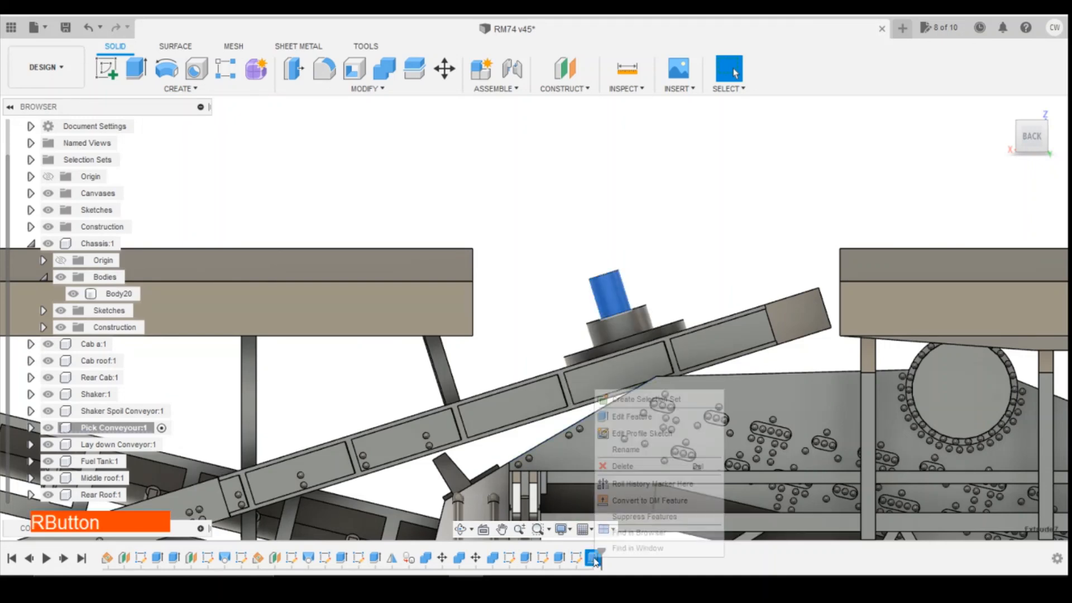
left_click(649, 410)
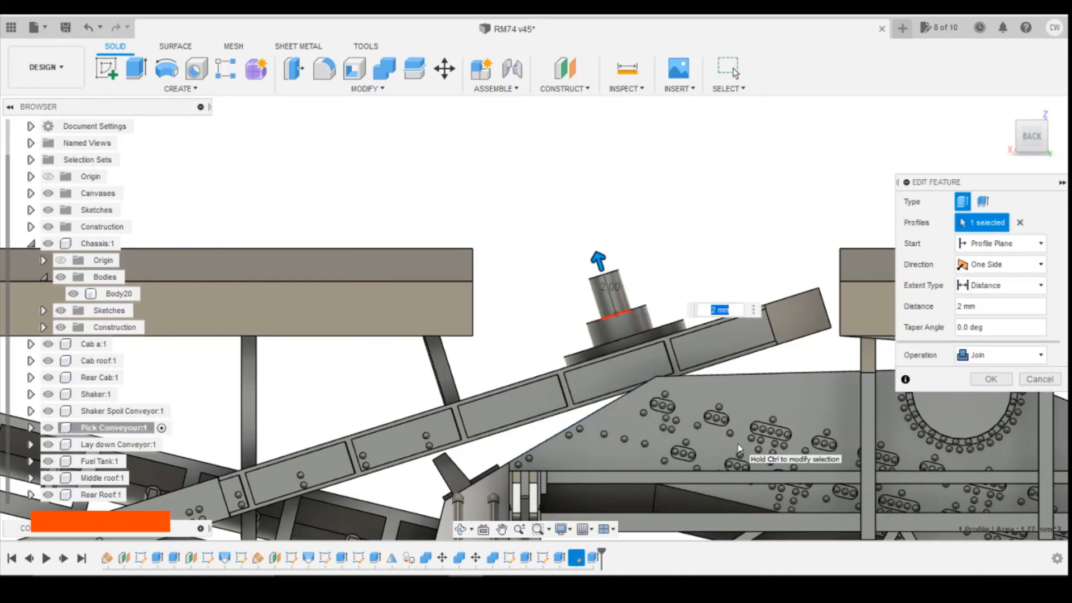
type("2.3")
key("Return")
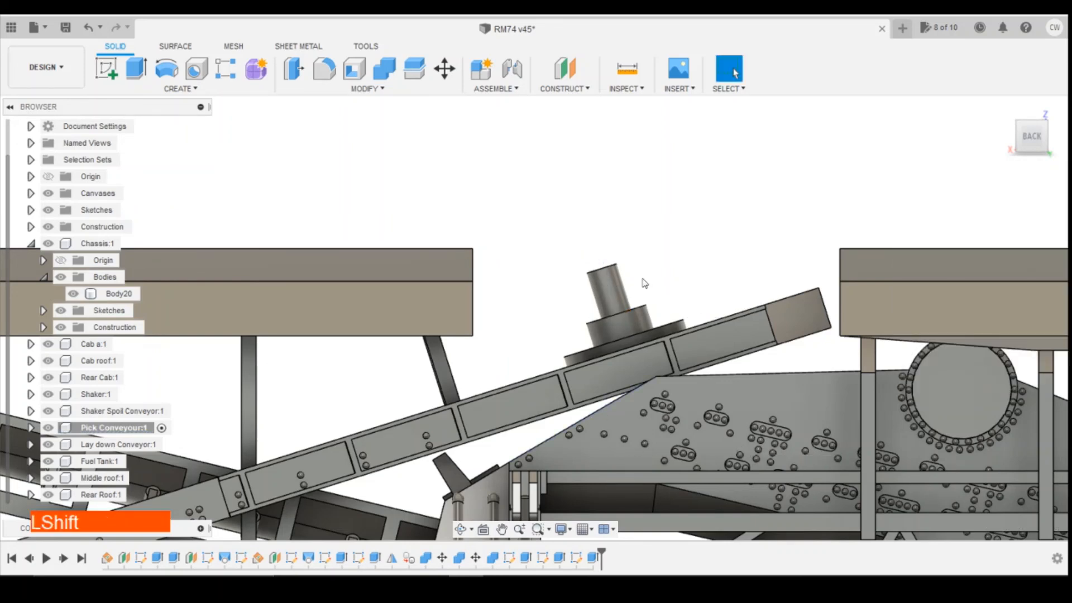
Compare the boss with the side reference photo and examine the pick conveyor within the whole vehicle from several angles in Fusion 360
key("shift+z")
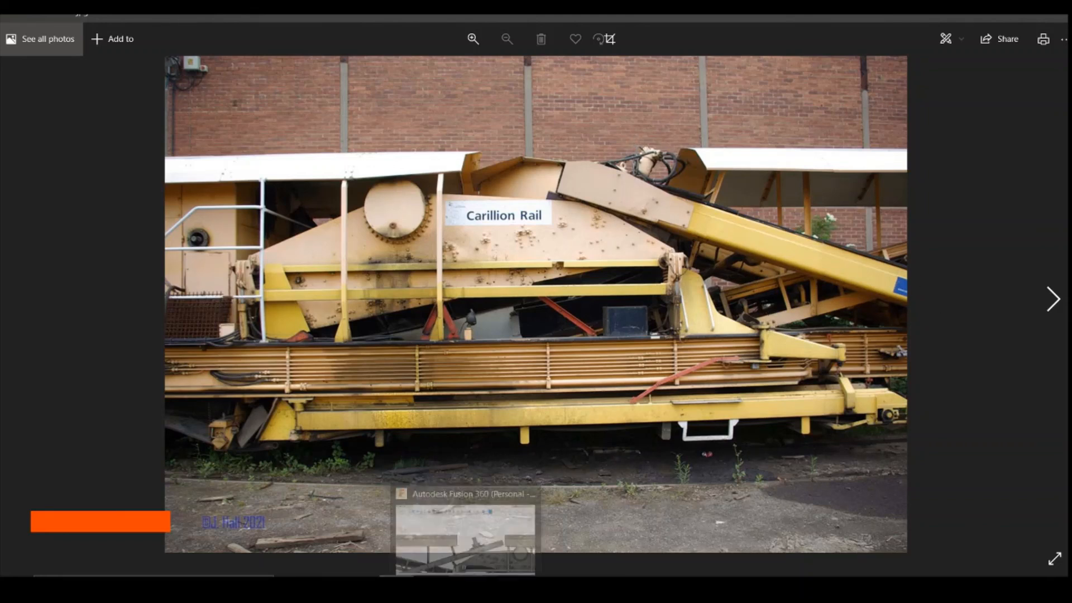
left_click(466, 534)
scroll(770, 355, "down", 3)
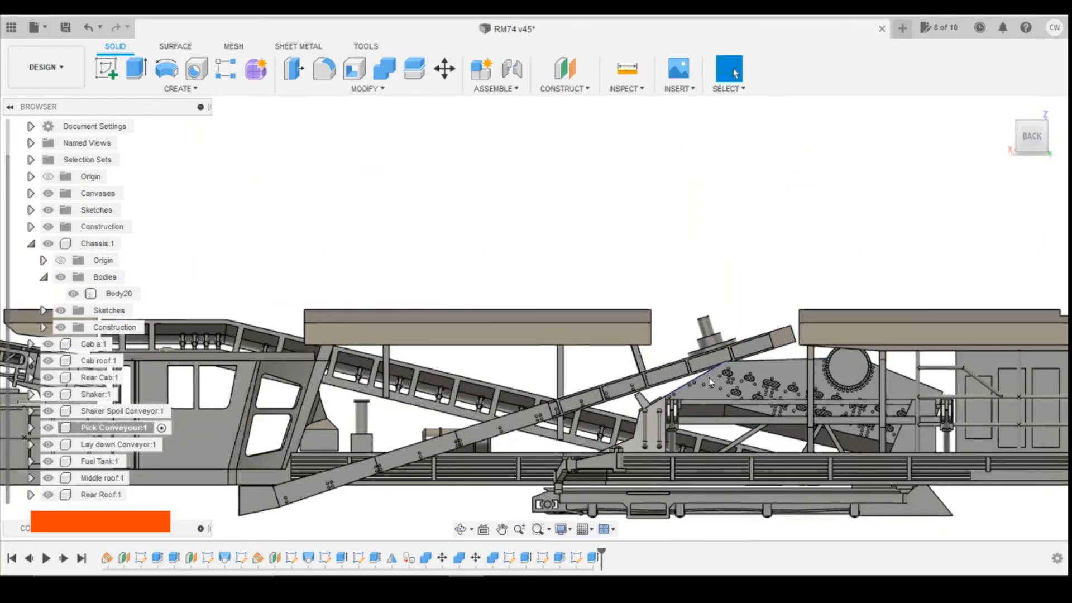
mouse_move(1025, 136)
left_mouse_down()
mouse_move(1066, 157)
mouse_move(1032, 138)
left_mouse_up()
middle_click_drag(659, 373, 610, 381, "shift")
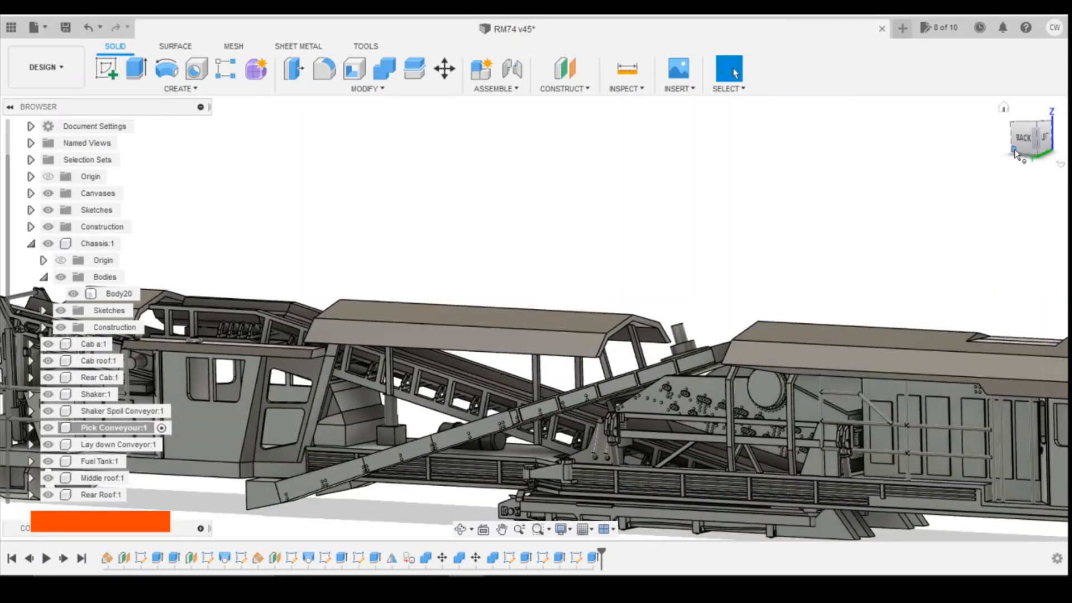
left_click_drag(1015, 149, 1023, 144)
left_click_drag(30, 492, 37, 405)
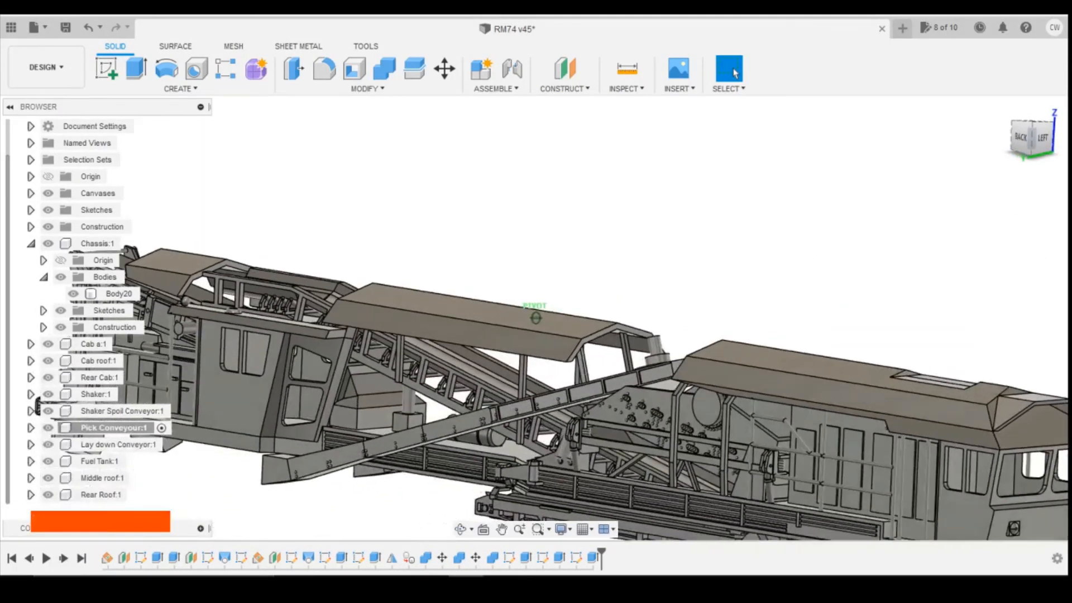
mouse_move(1034, 139)
left_mouse_down()
mouse_move(1029, 124)
mouse_move(1030, 138)
left_mouse_up()
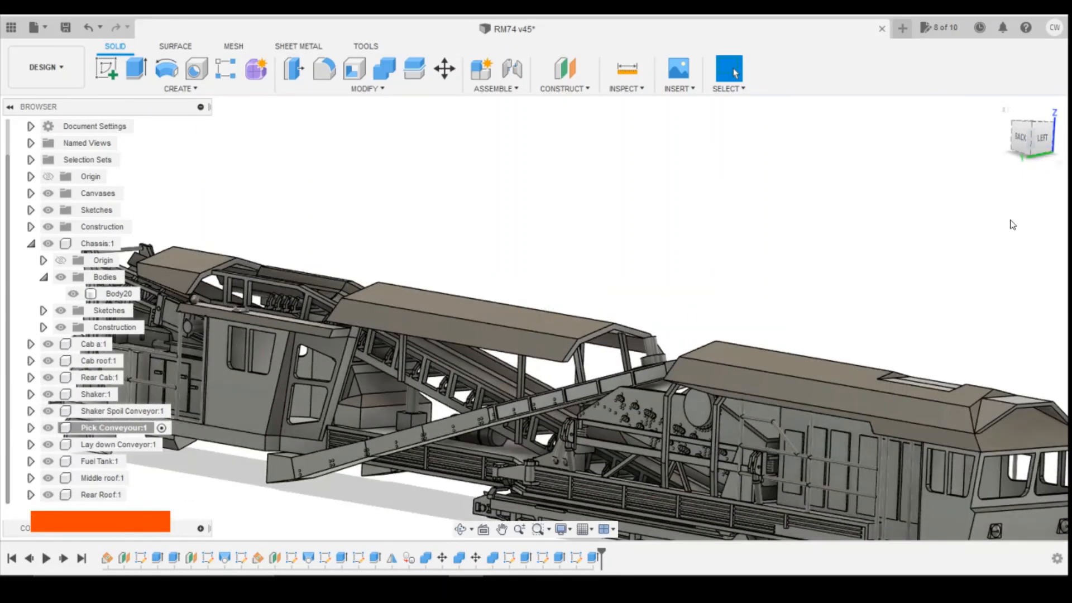
key("shift")
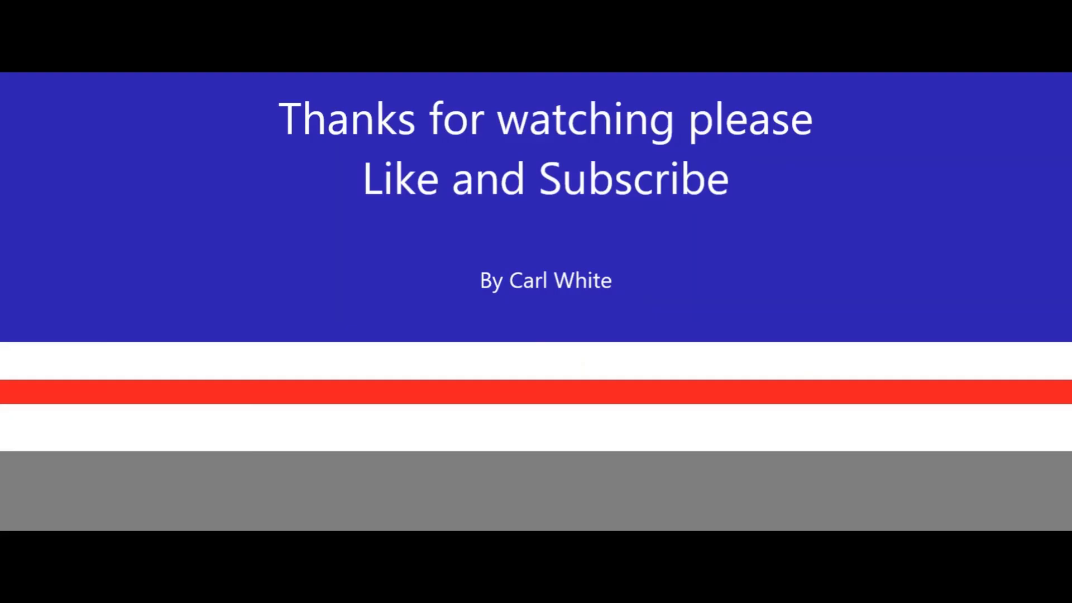